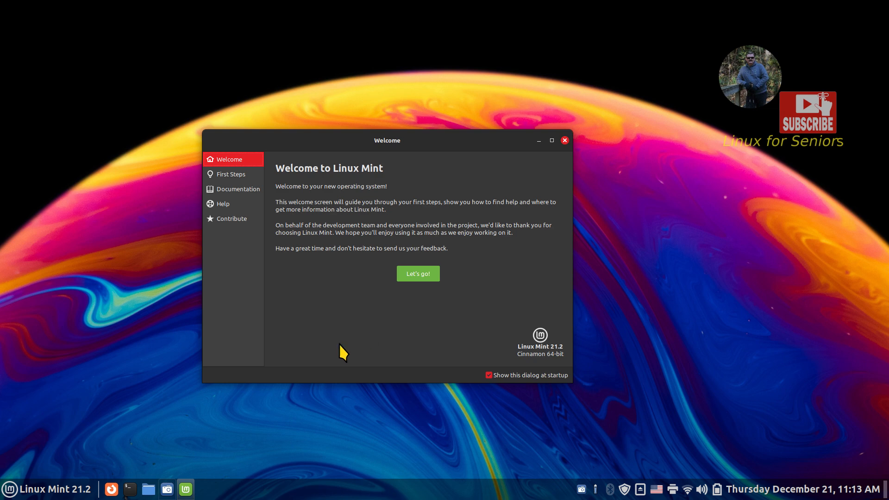
- Show the empty usbback drive in Nemo and launch System Settings from the panel
left_click(149, 489)
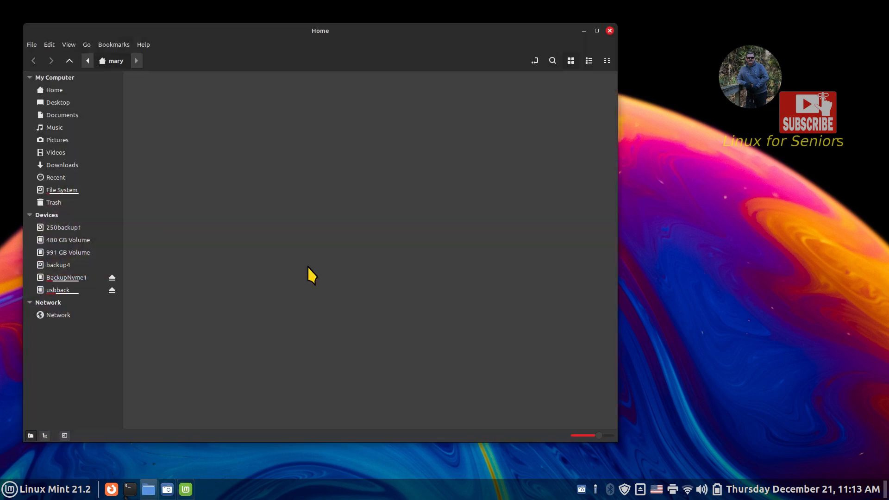
left_click(70, 290)
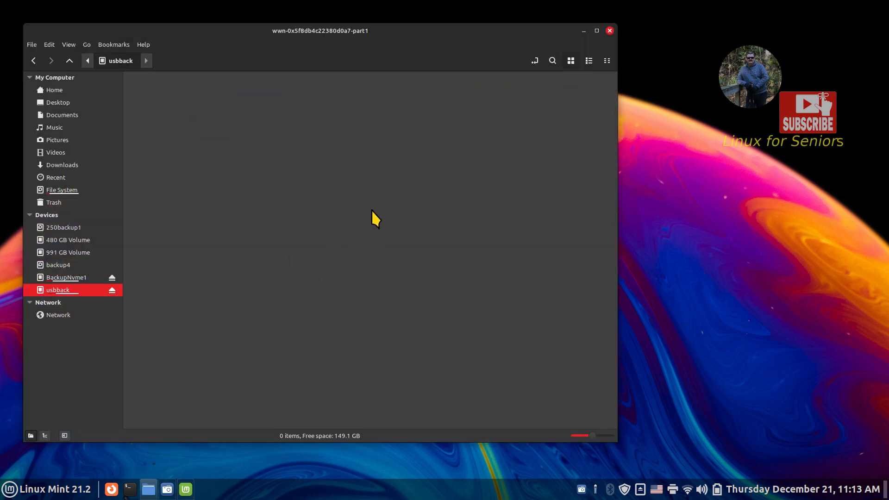
right_click(337, 492)
left_click(343, 466)
scroll(445, 328, "down", 3)
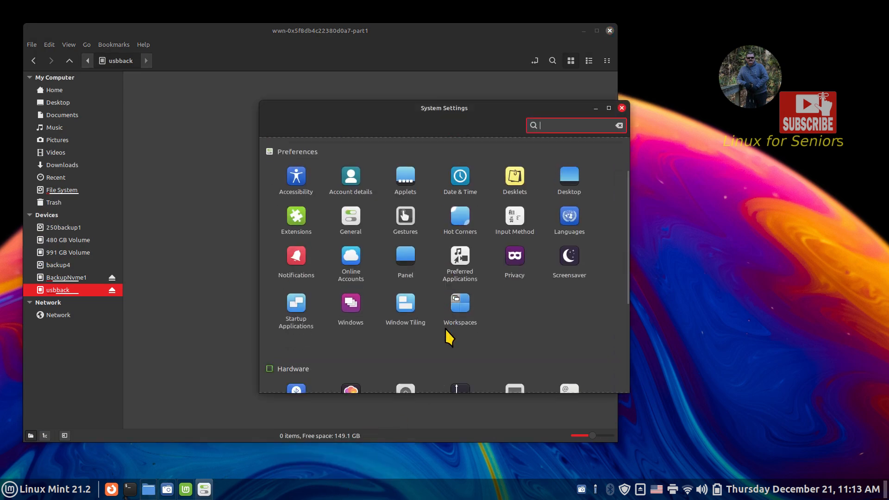
- In Startup Applications, run the 'my backup' entry now to copy the folders onto usbback
left_click(295, 299)
left_click_drag(319, 115, 516, 154)
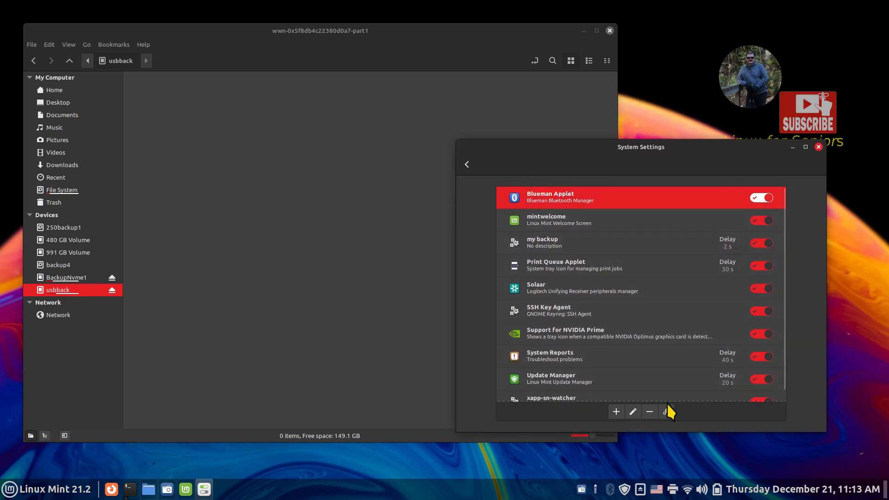
left_click(604, 238)
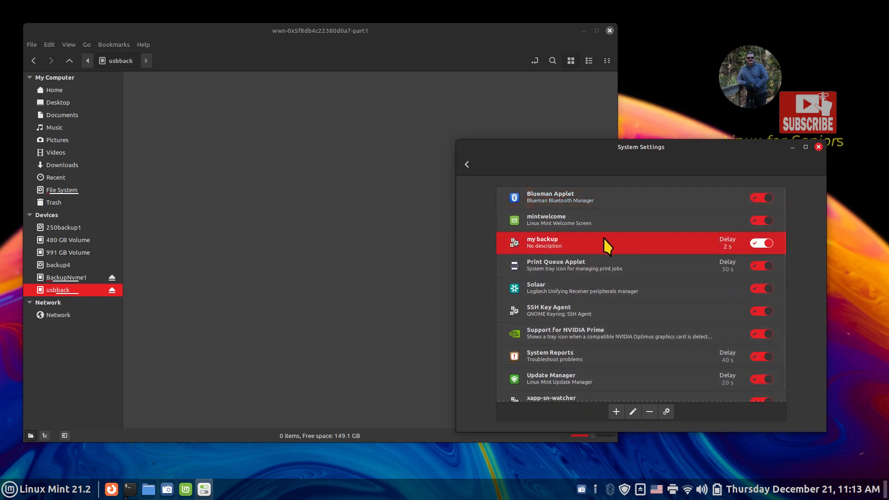
left_click(667, 412)
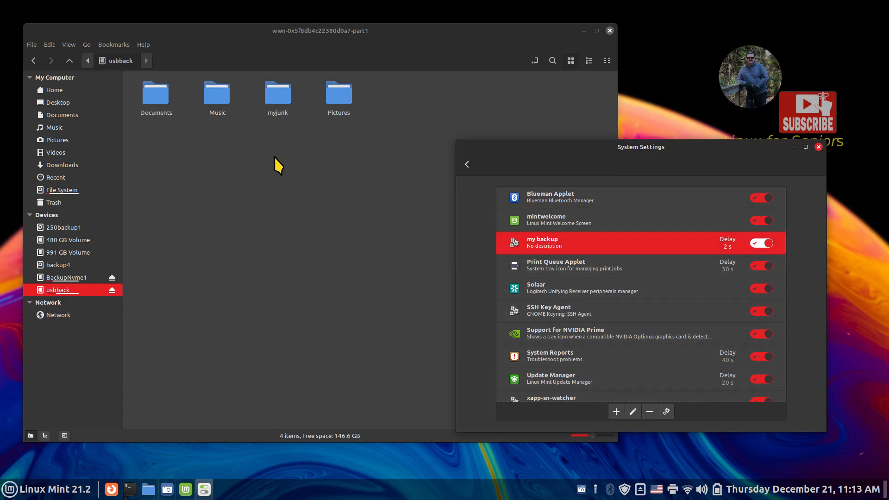
left_click_drag(585, 152, 430, 179)
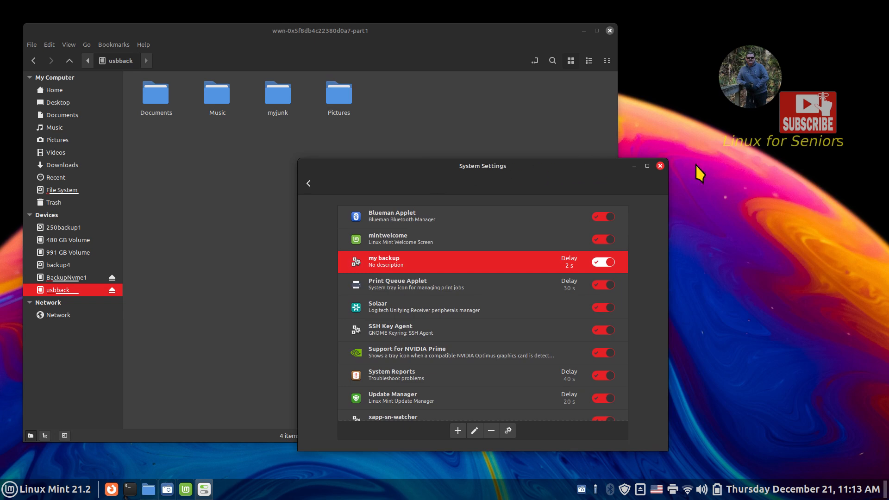
- Close System Settings, the Nemo window and the Welcome screen, then reopen Files on home
left_click(661, 166)
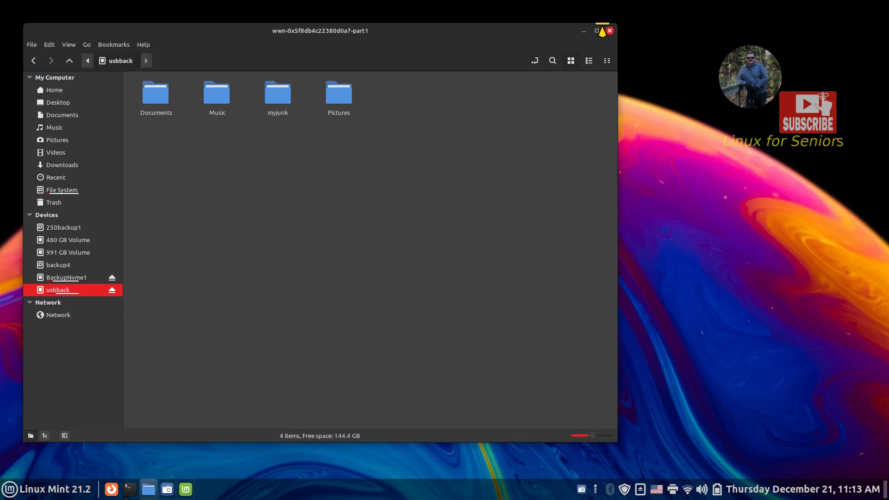
left_click(609, 31)
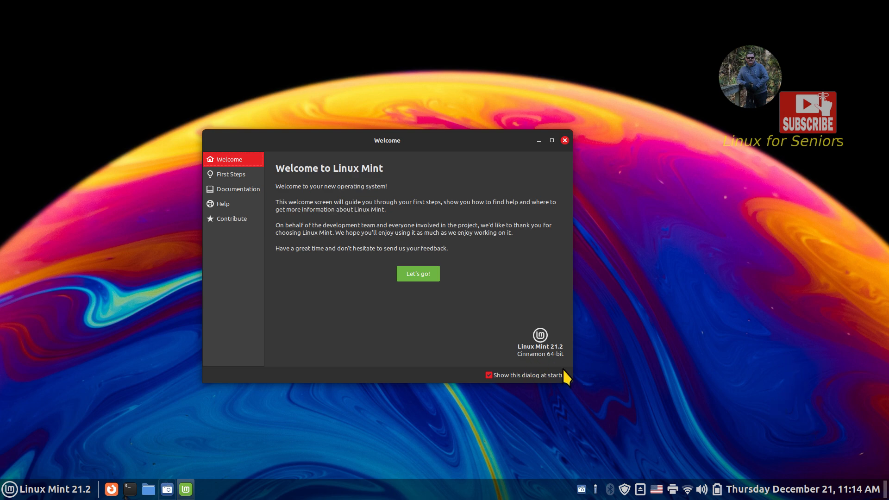
left_click(565, 140)
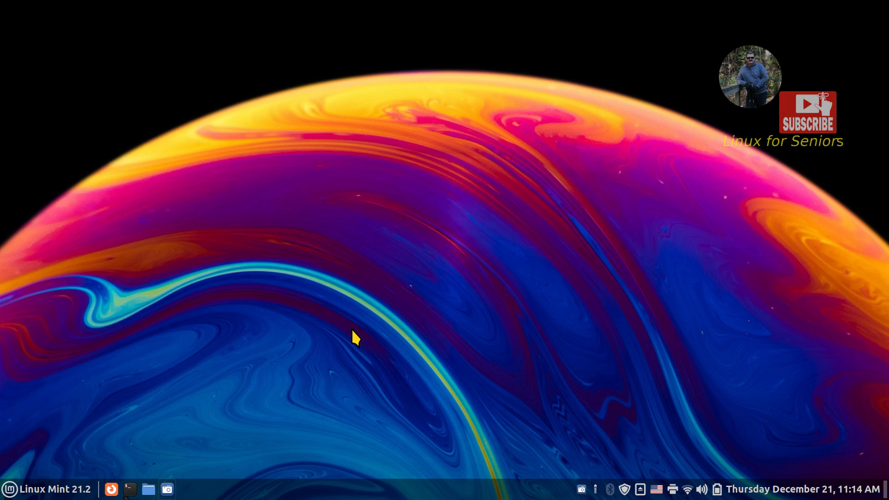
left_click(148, 488)
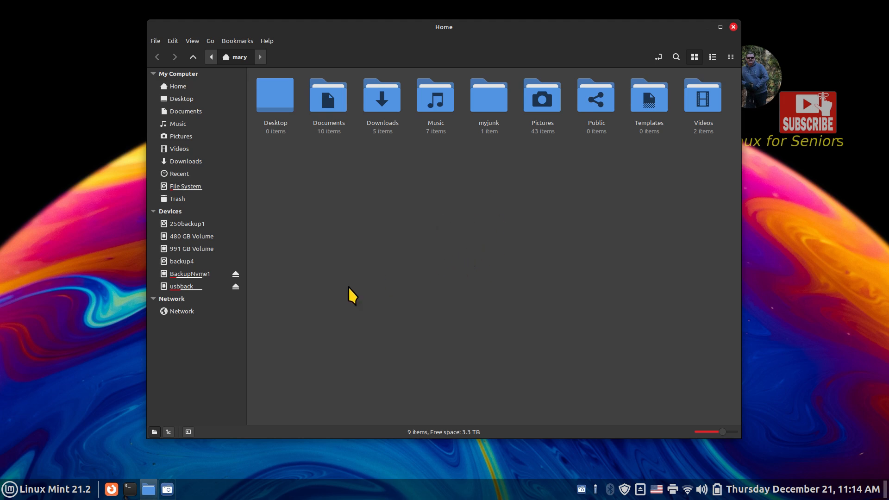
- Select the four folders on usbback and delete them
left_click(193, 286)
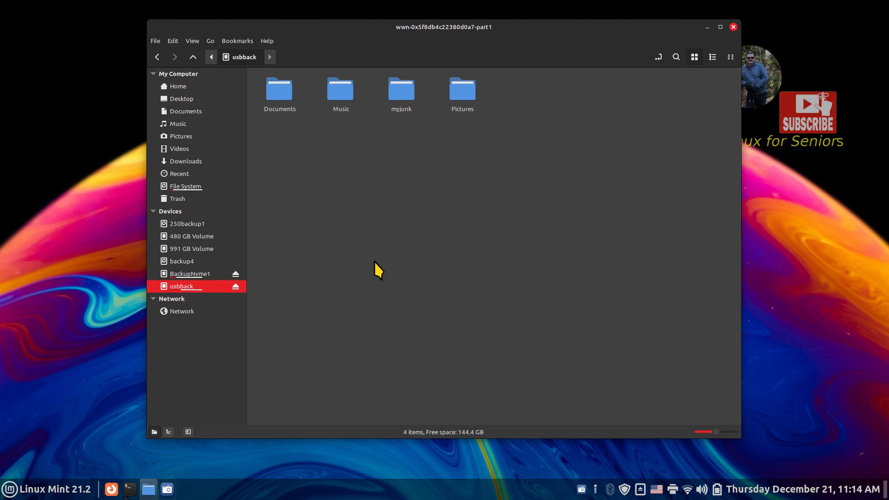
left_click_drag(538, 81, 258, 146)
key("Delete")
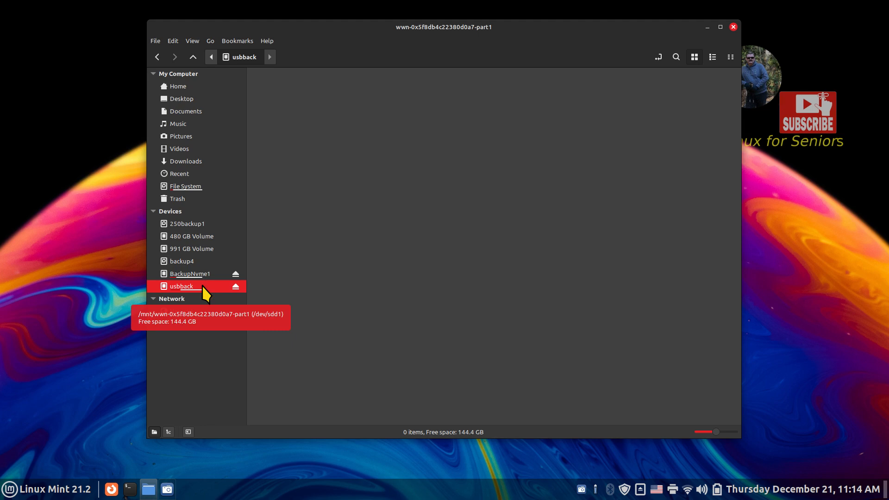
- Try BackupNvme1, dismiss its permission error, and return to the now-empty usbback drive
left_click(192, 87)
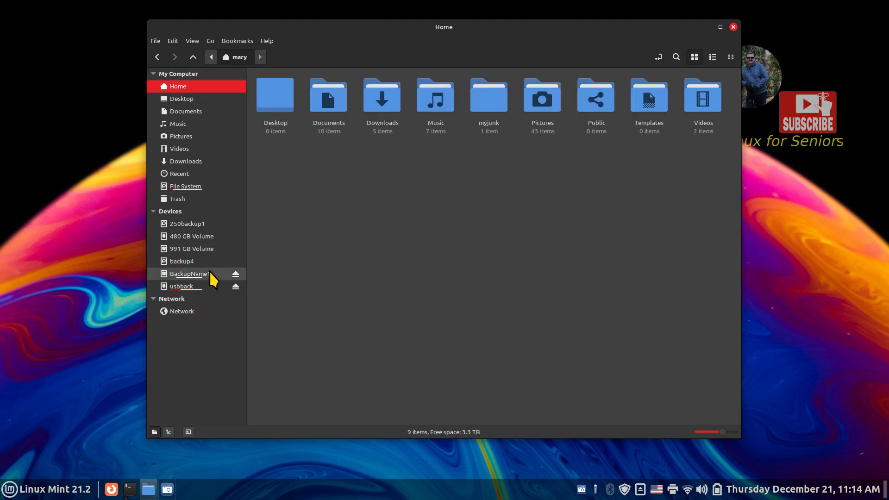
mouse_move(200, 276)
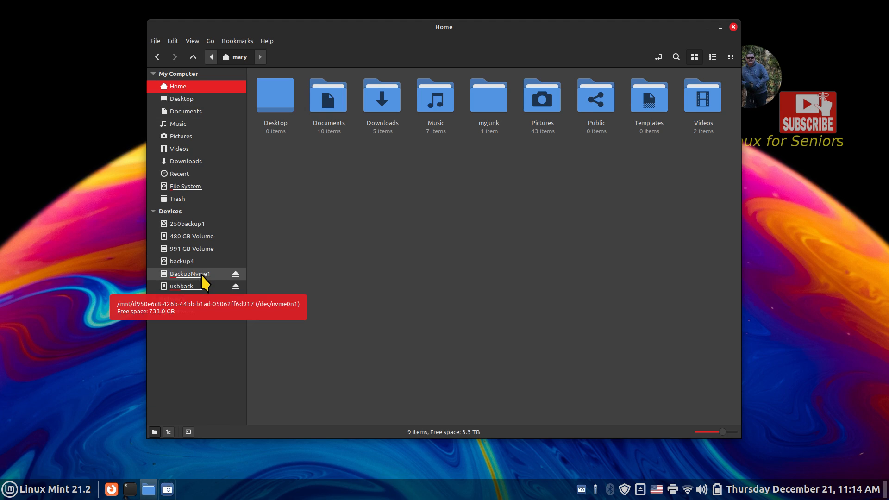
left_click(200, 274)
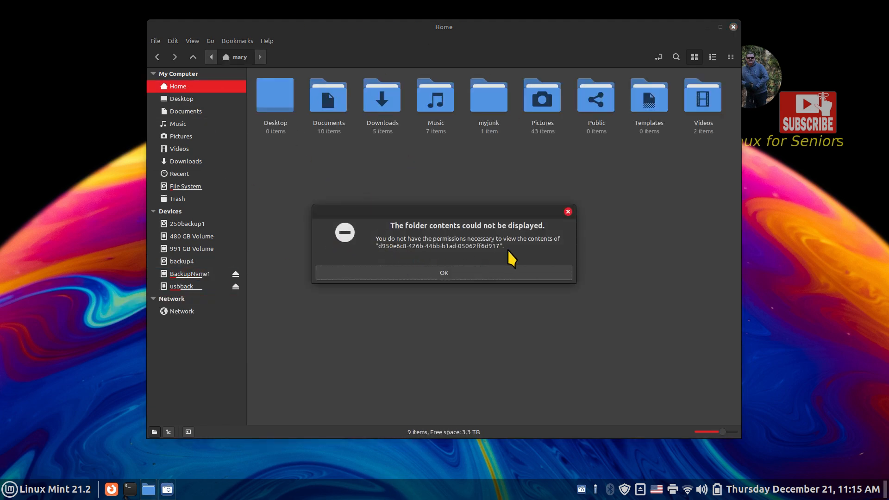
left_click(473, 273)
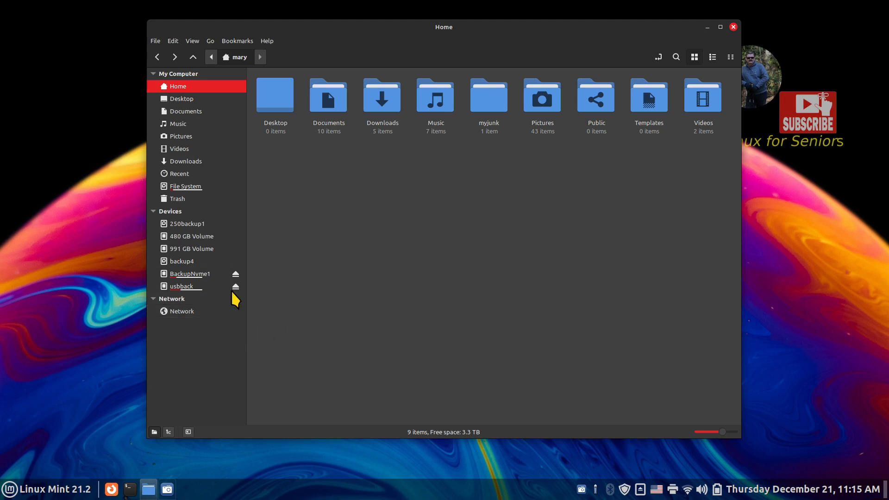
left_click(178, 287)
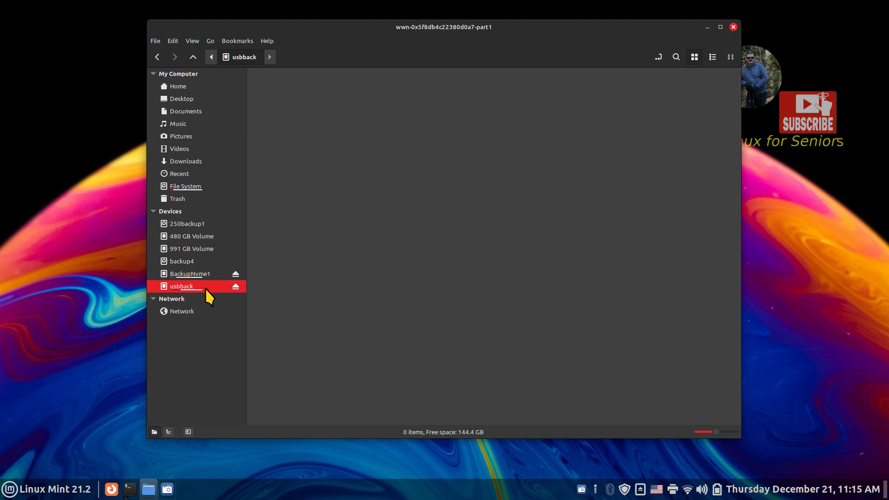
mouse_move(202, 288)
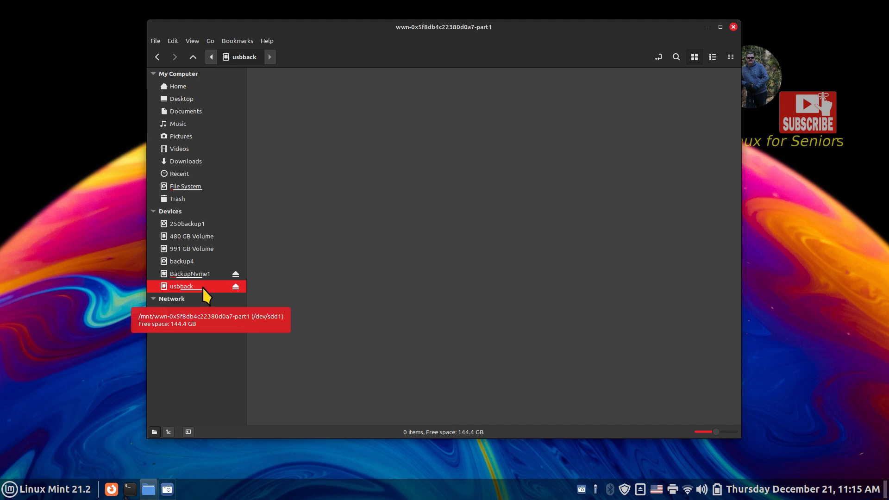
left_click(46, 488)
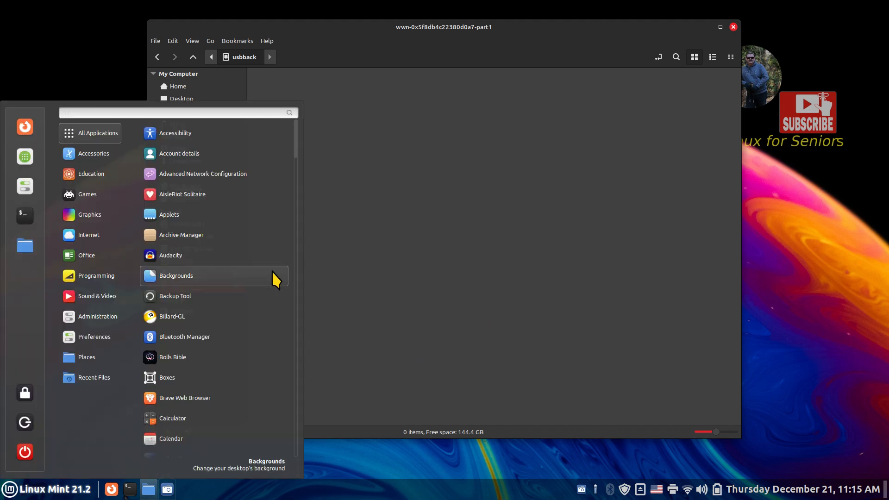
type("usb")
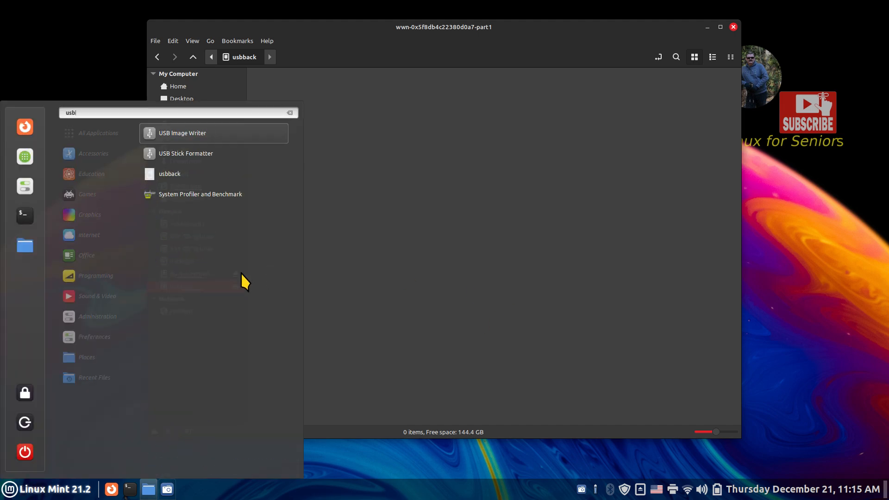
left_click(235, 159)
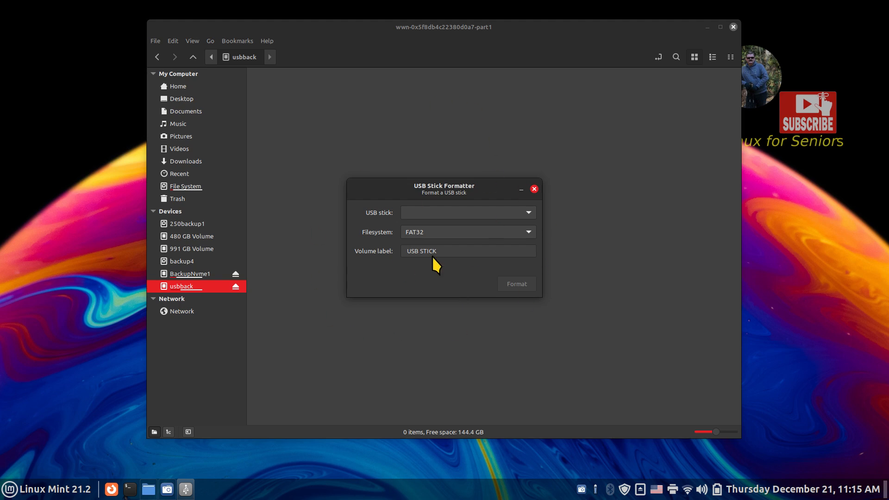
left_click(414, 213)
left_click(414, 213)
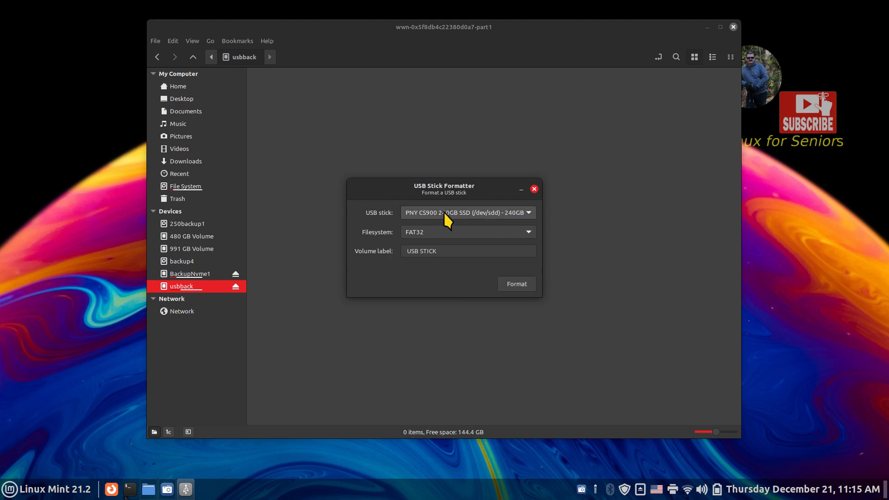
mouse_move(442, 236)
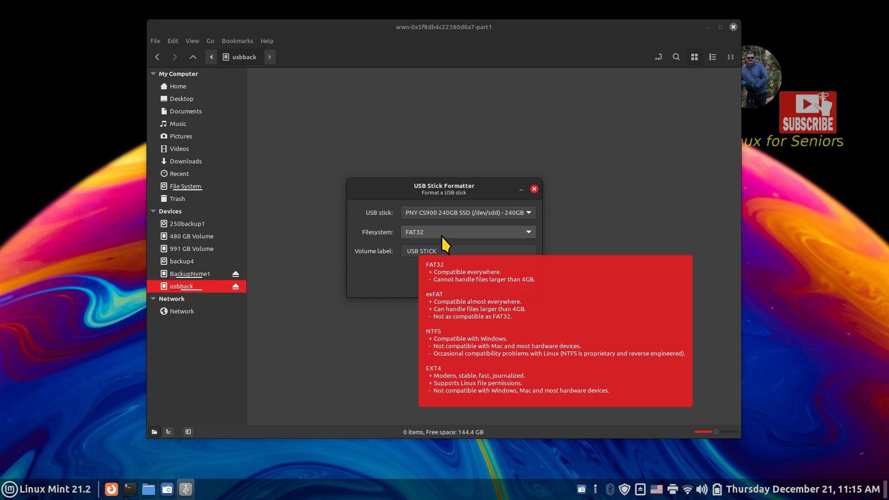
left_click(441, 236)
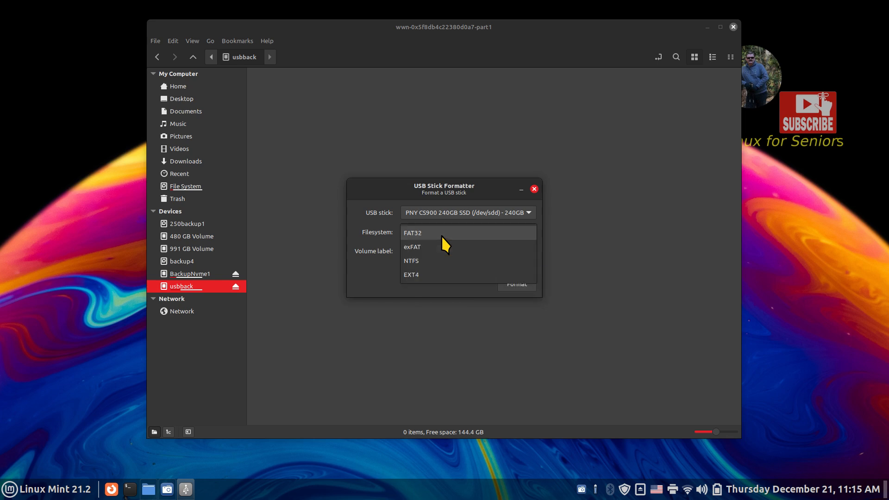
left_click(432, 271)
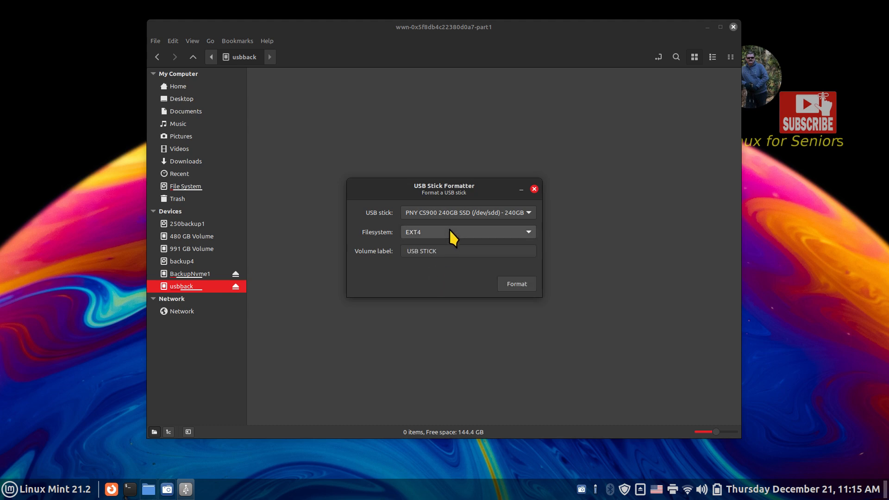
mouse_move(449, 229)
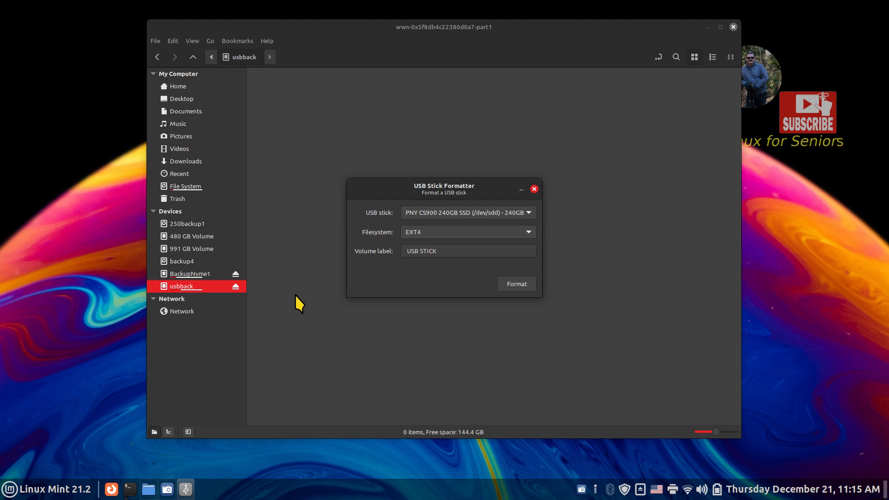
left_click_drag(472, 252, 391, 258)
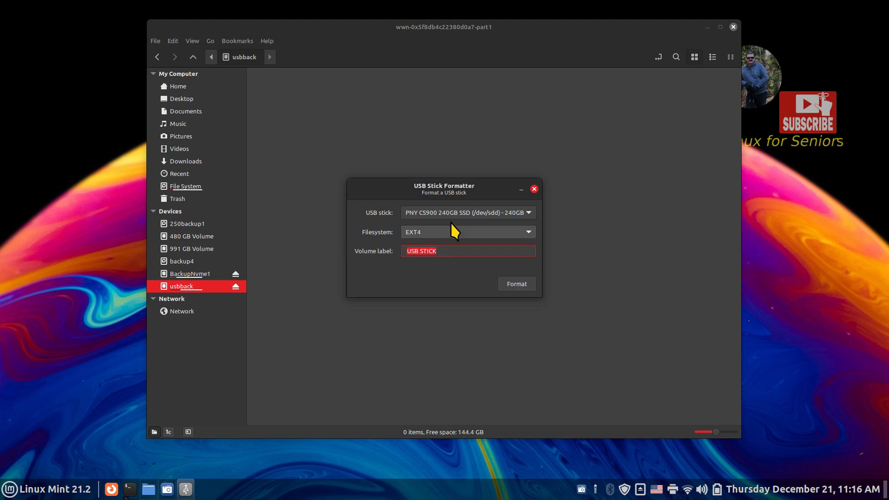
left_click(534, 188)
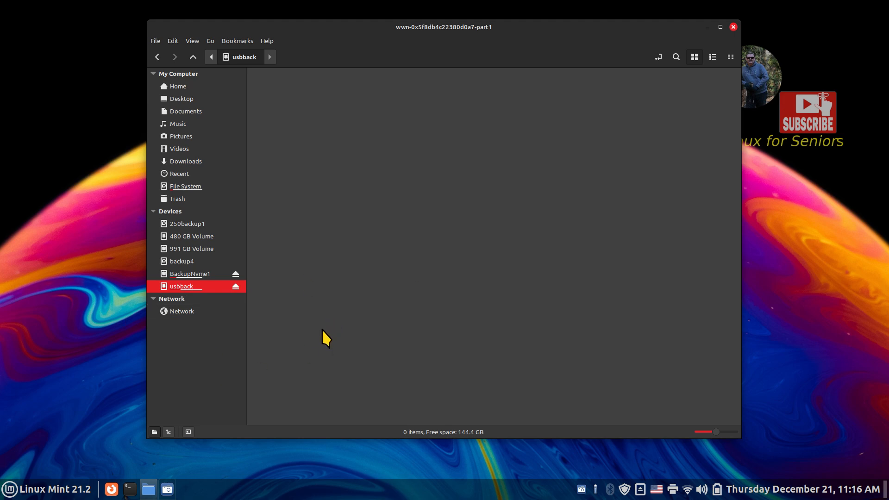
- In usbback's Permissions, give the owner read-and-write file access and apply it to enclosed files
mouse_move(189, 289)
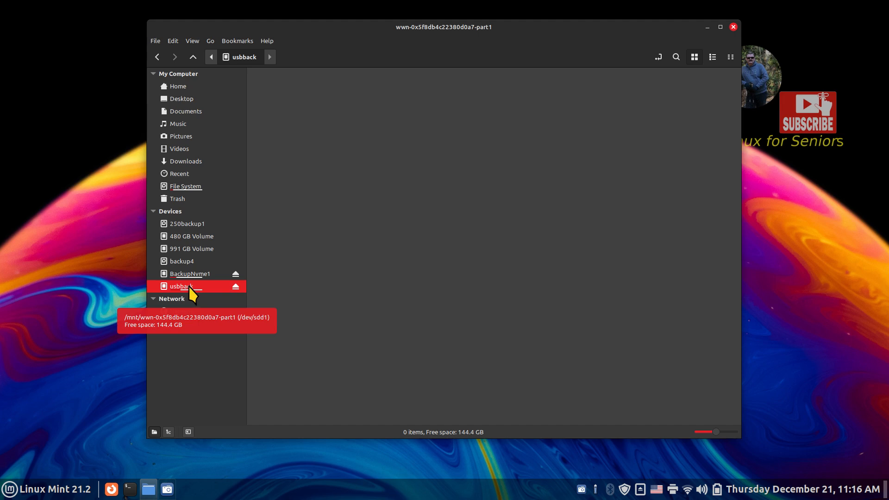
right_click(189, 286)
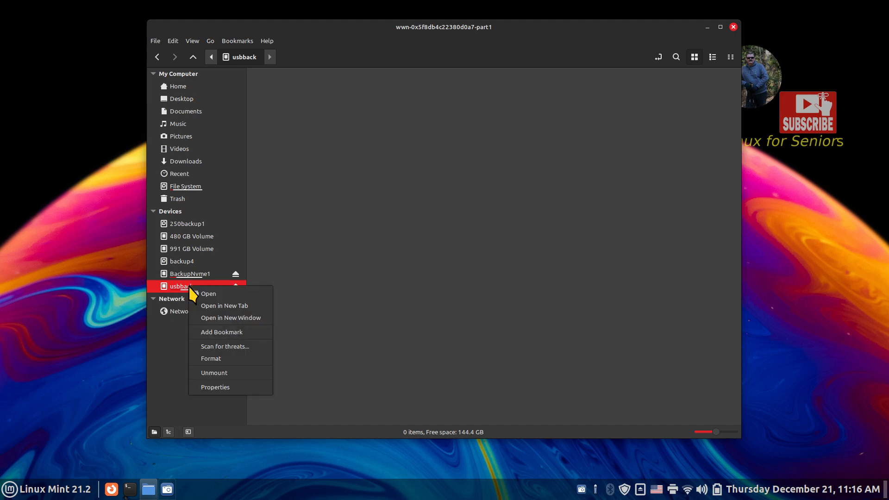
left_click(238, 387)
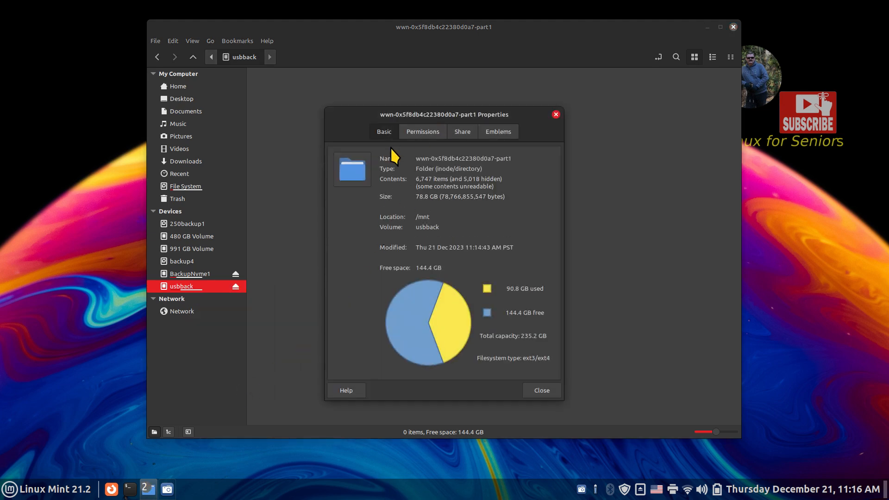
left_click(421, 133)
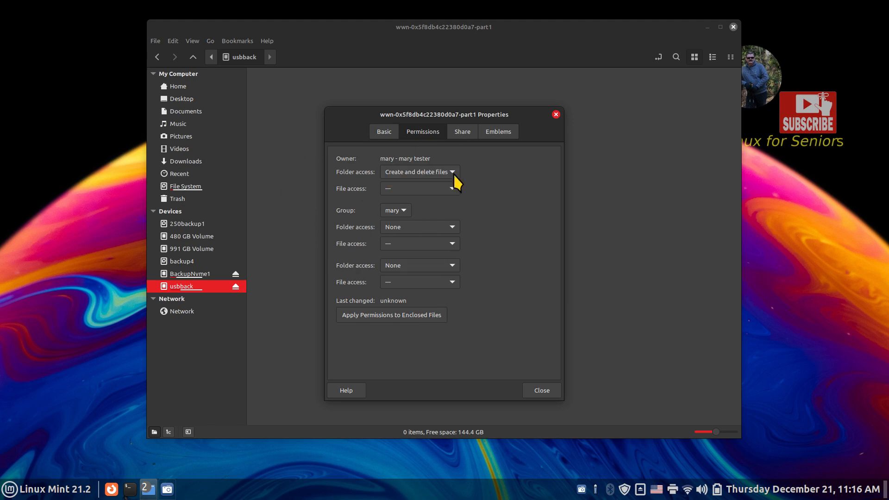
left_click(422, 189)
left_click(424, 177)
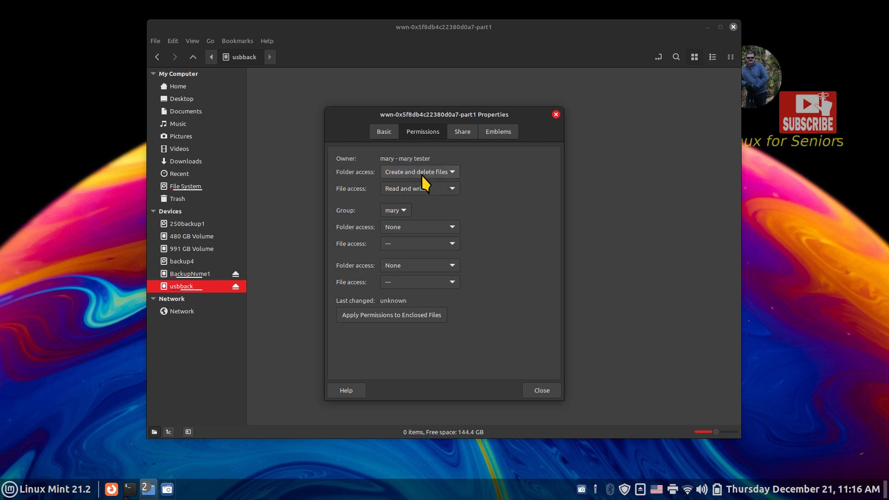
left_click(396, 314)
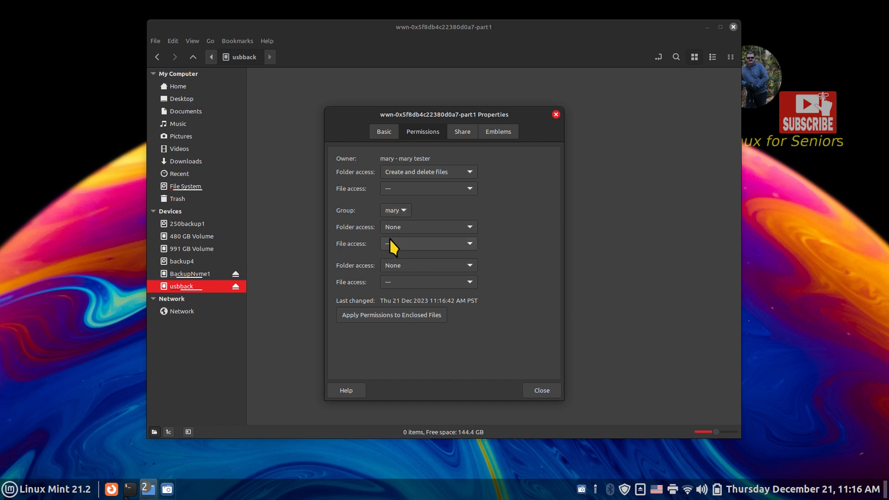
- Keep others' folder access at None, reapply permissions to enclosed files, and close Properties
left_click(406, 265)
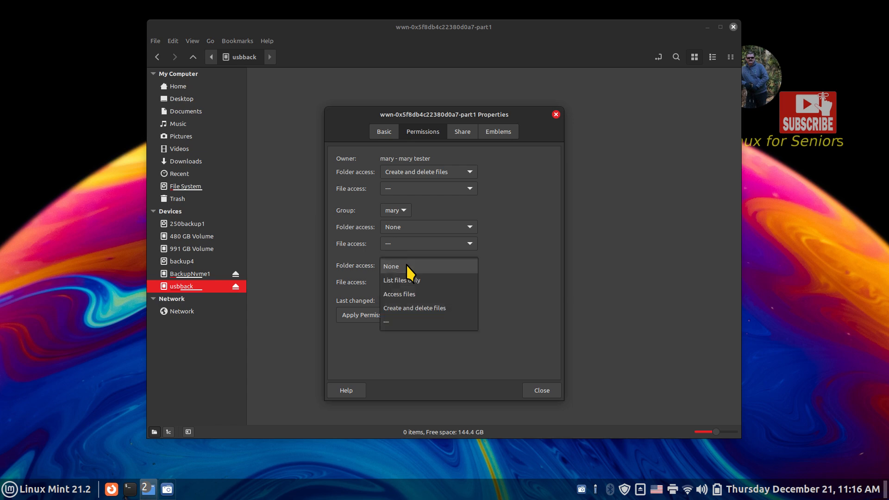
left_click(406, 266)
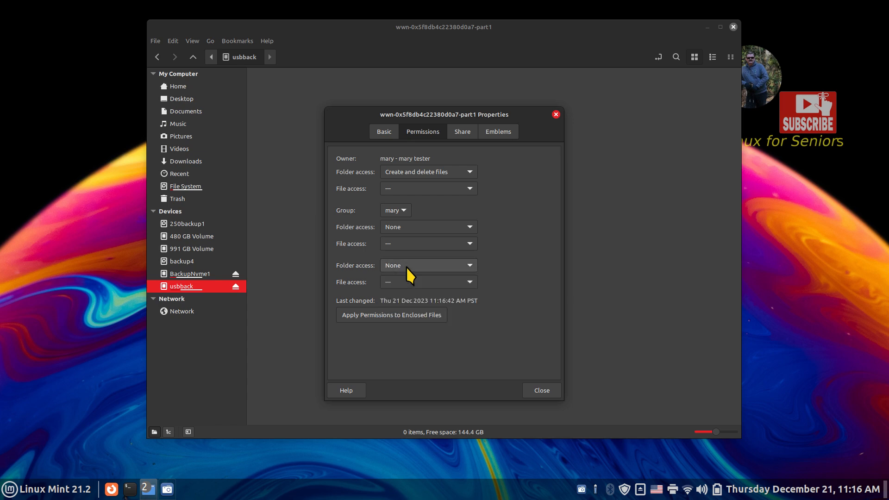
left_click(393, 315)
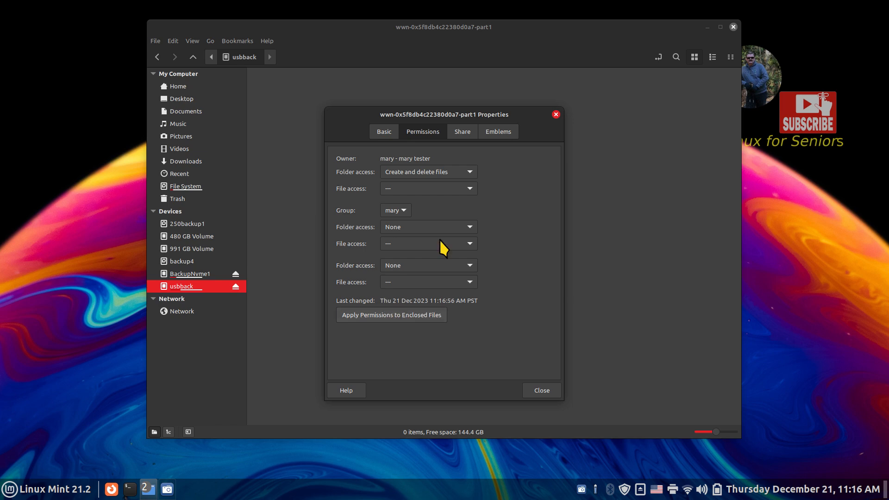
left_click(545, 386)
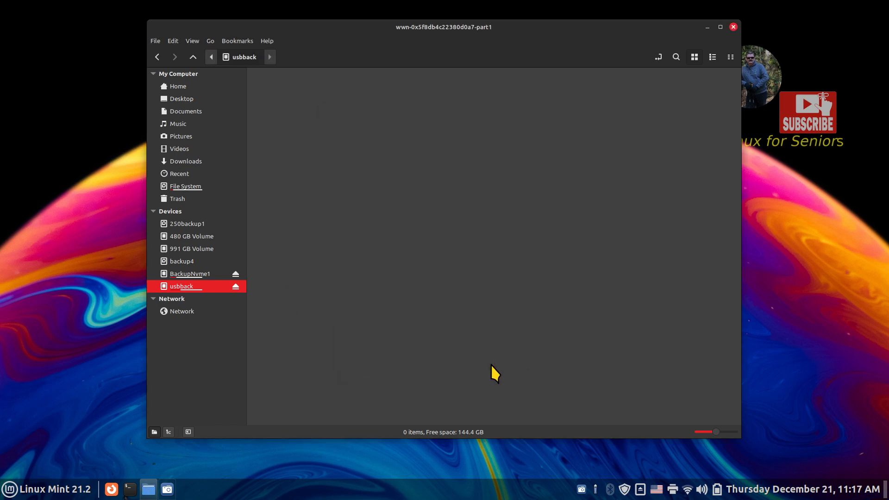
- Attempt to open BackupNvme1 and dismiss the resulting permission error
left_click(203, 276)
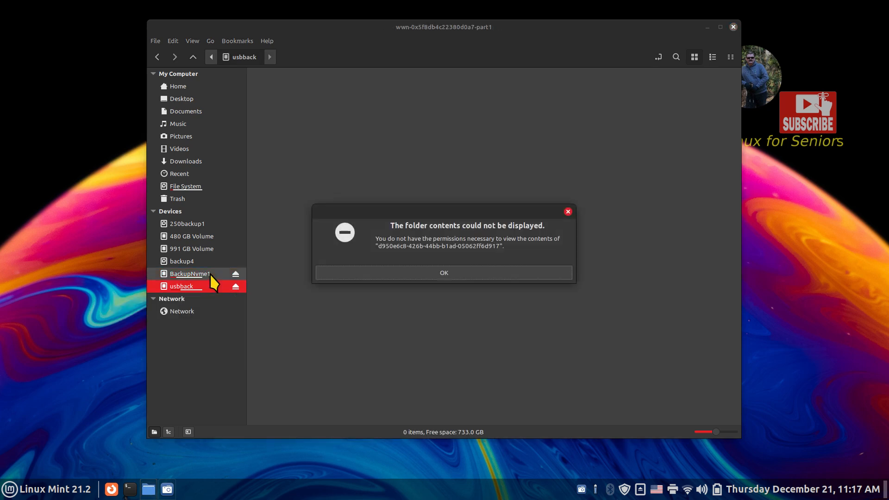
left_click(412, 275)
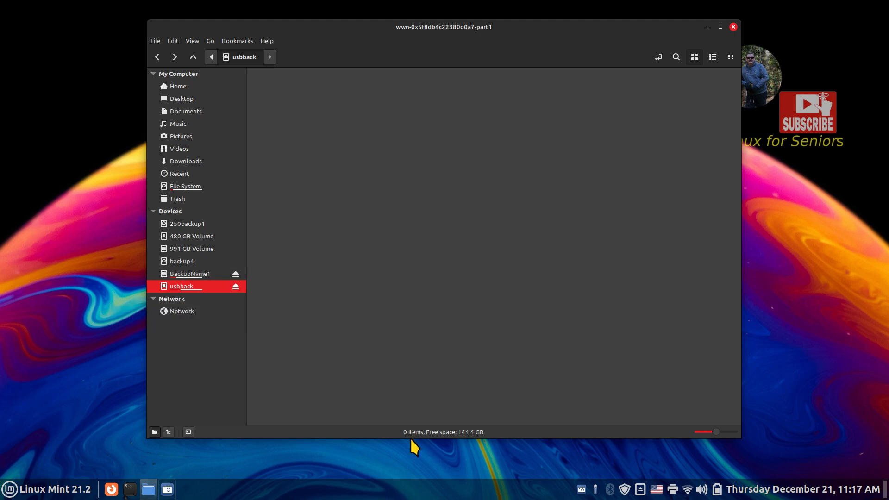
right_click(326, 497)
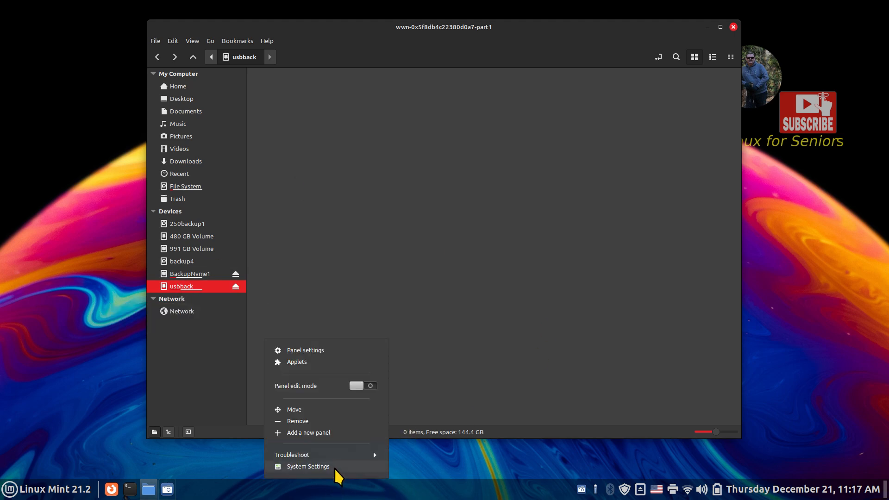
left_click(334, 467)
scroll(429, 271, "down", 3)
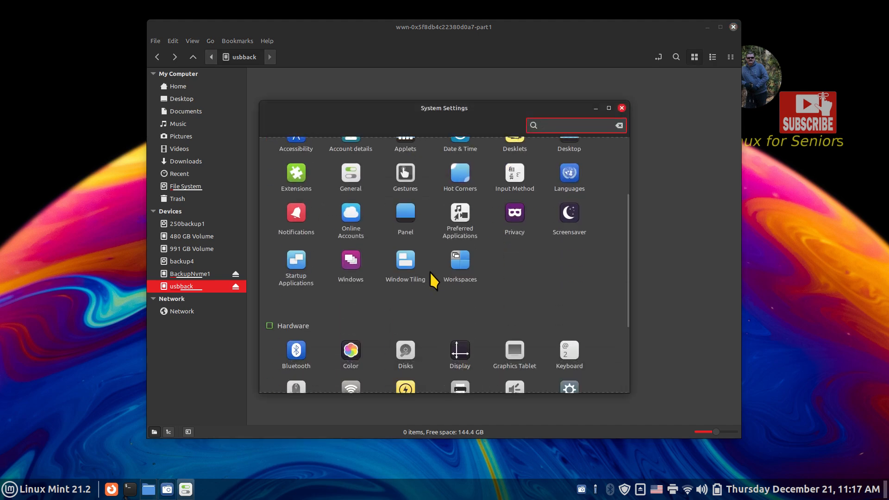
left_click(293, 266)
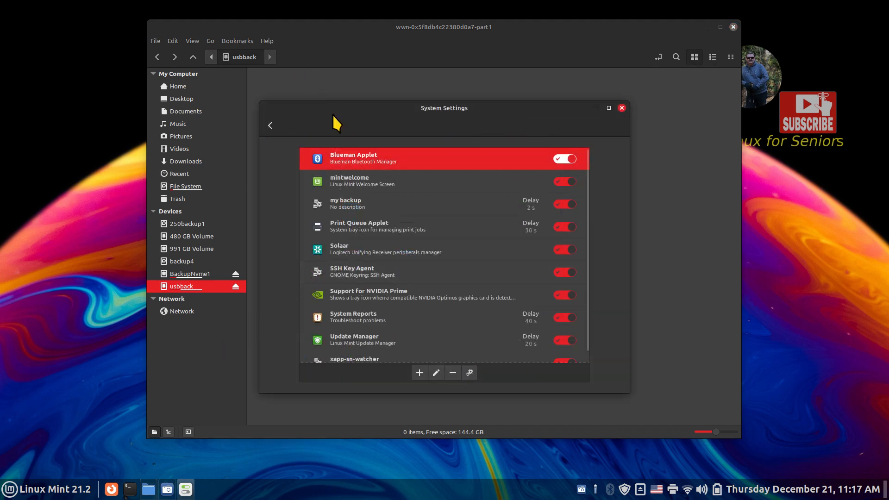
left_click(271, 125)
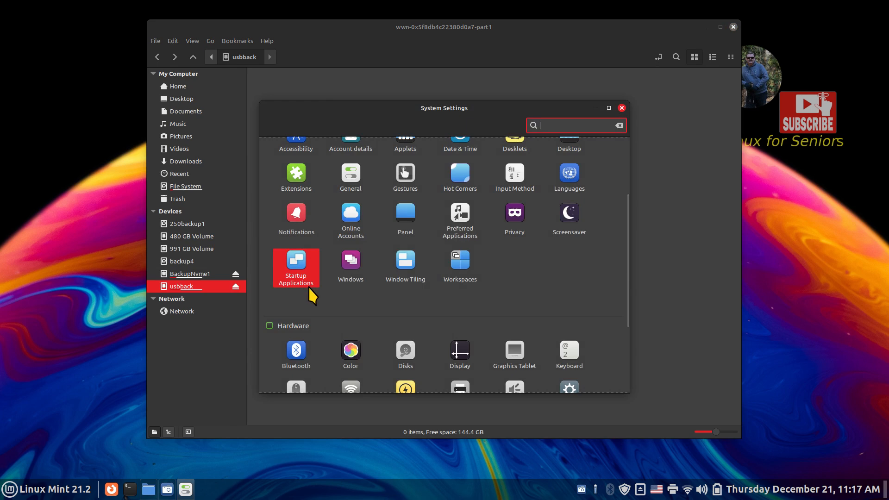
left_click(296, 263)
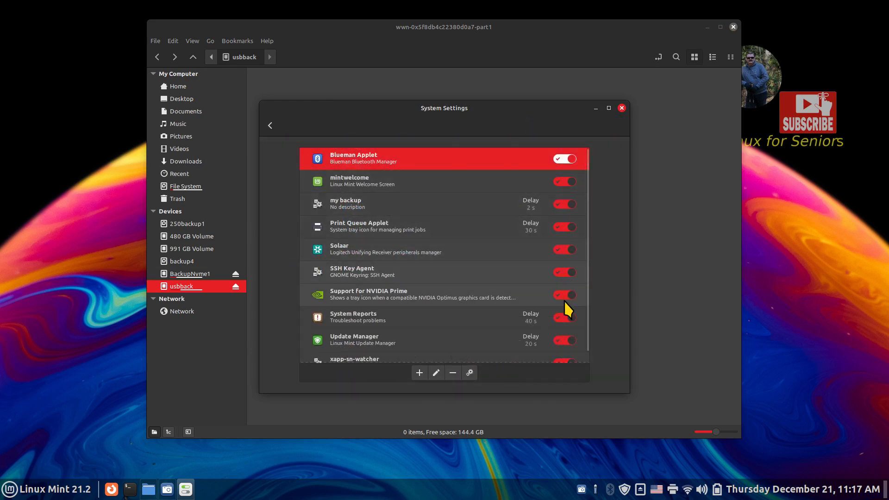
left_click(622, 108)
mouse_move(192, 290)
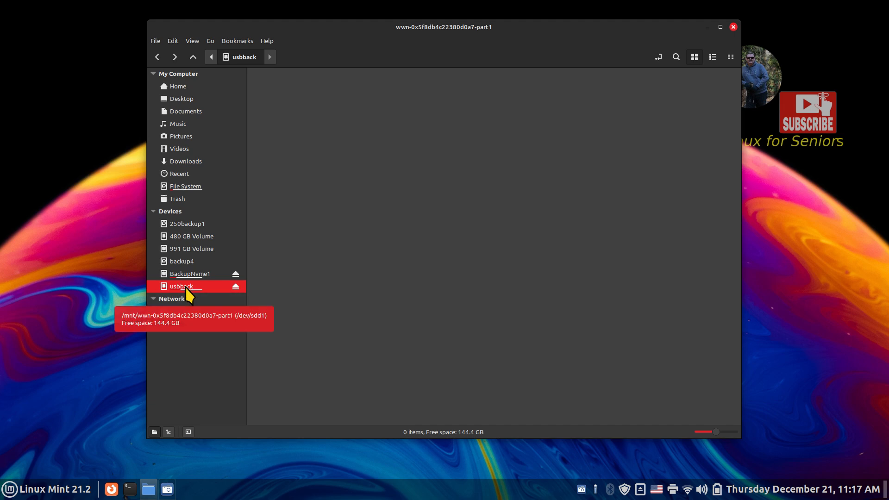
- Search the applications menu for 'disk'
left_click(32, 489)
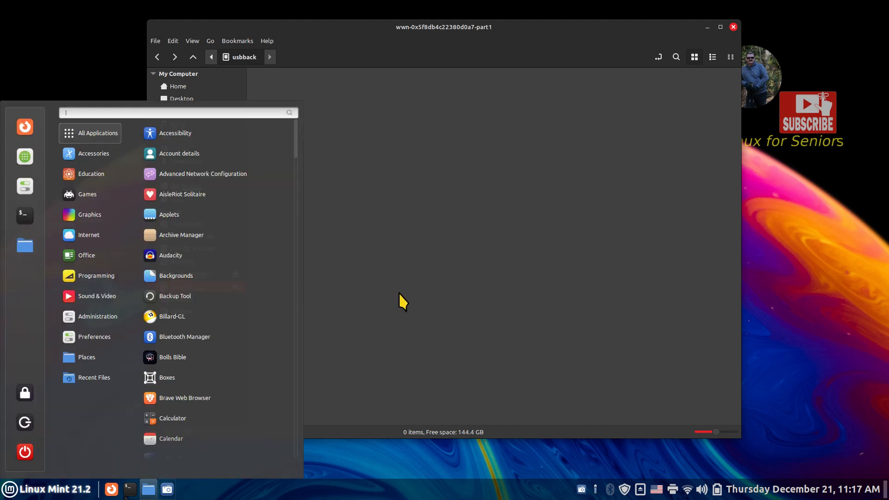
type("disk")
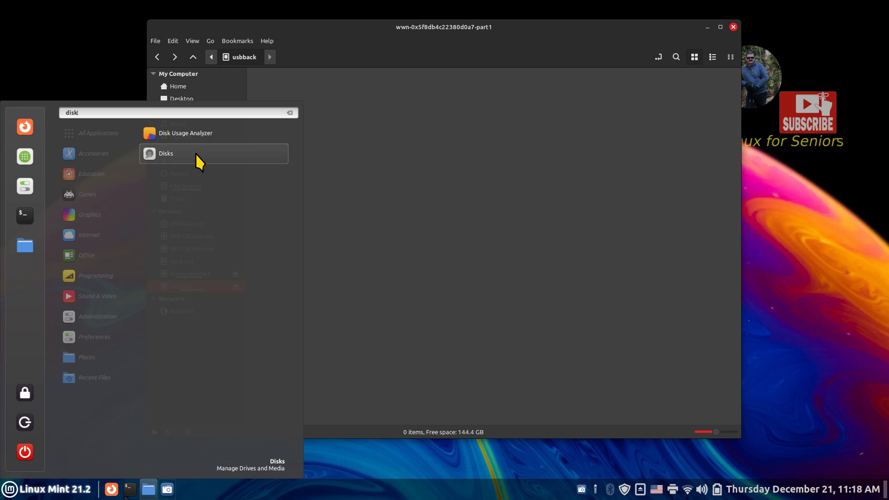
- Launch Disks and view, then close, the About Disks window
left_click(195, 154)
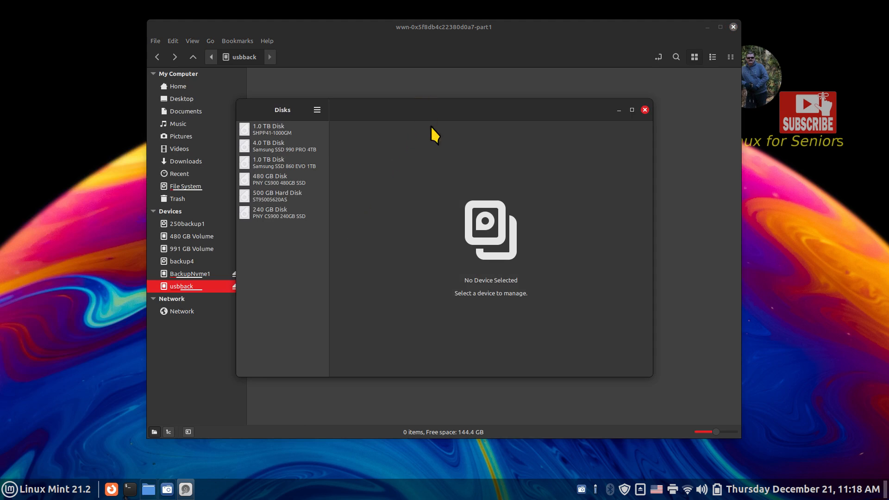
left_click_drag(426, 115, 449, 113)
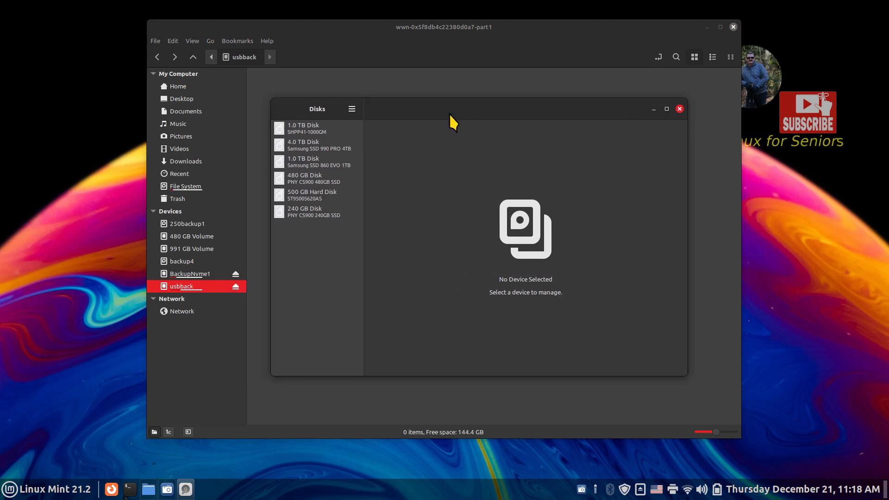
left_click(351, 110)
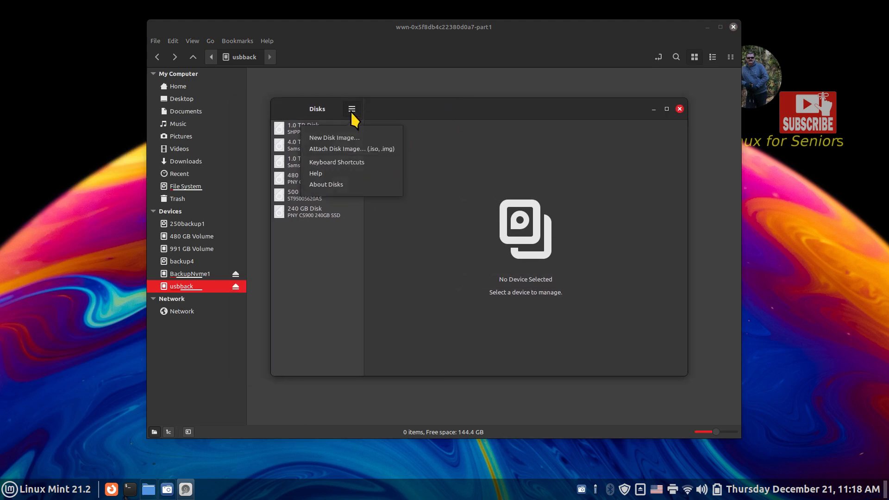
left_click(338, 184)
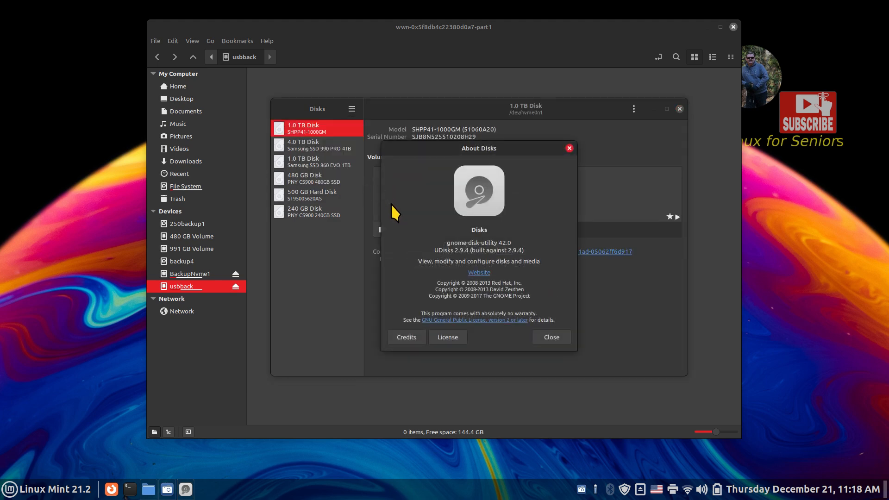
left_click(552, 338)
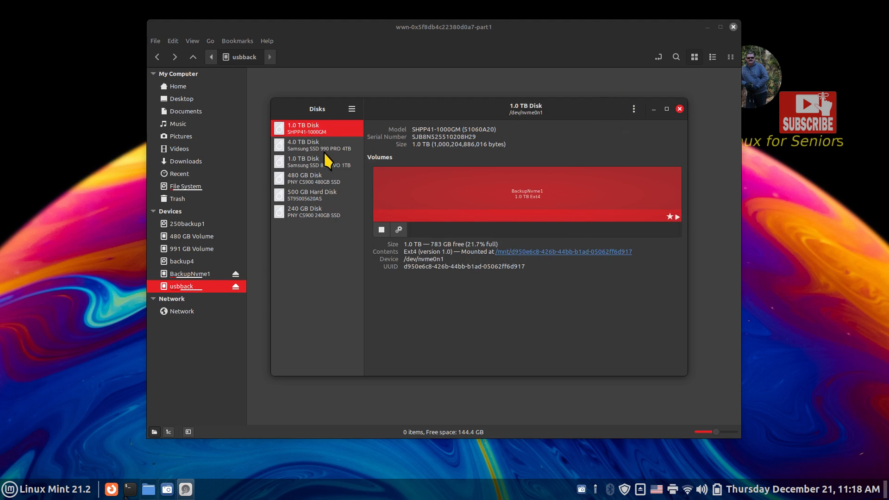
- Browse the 4.0 TB, 1.0 TB EVO, 480 GB and 500 GB disks, then select the 240 GB disk
left_click(315, 145)
left_click(317, 161)
left_click(318, 177)
left_click(316, 195)
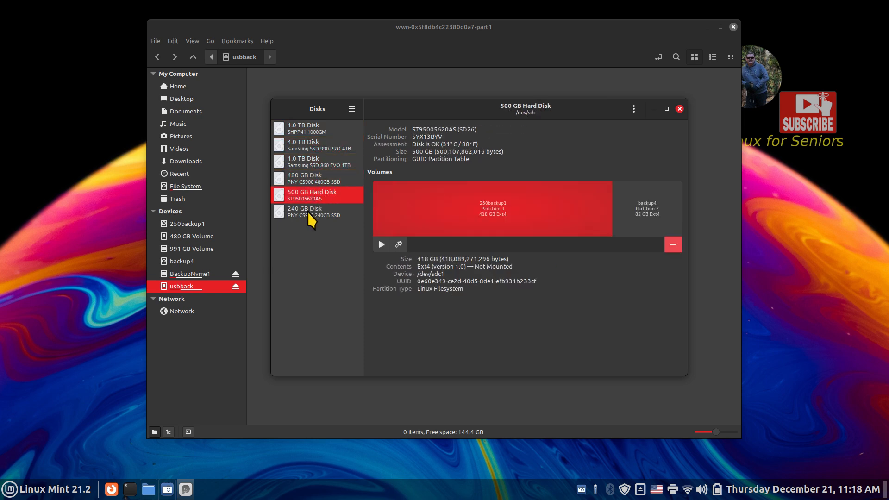
left_click(308, 212)
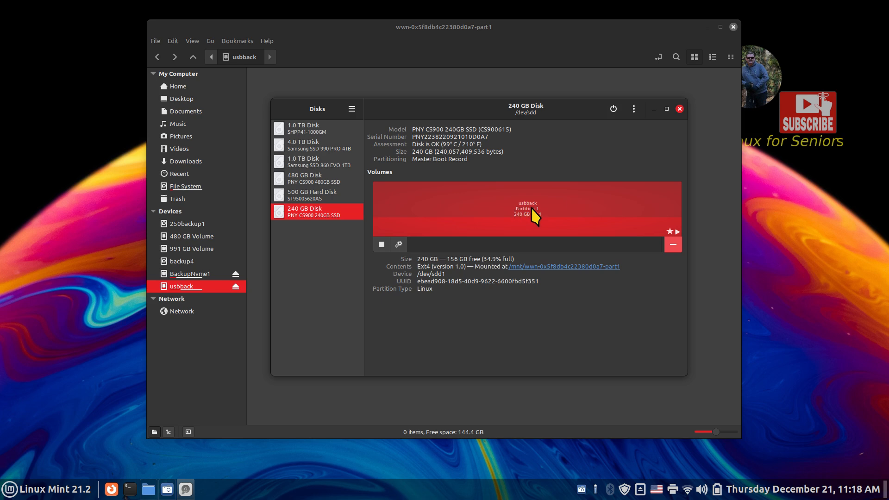
- Open Format for the usbback partition and preview Ext4, NTFS, FAT and custom exFAT types
left_click(398, 244)
left_click(458, 173)
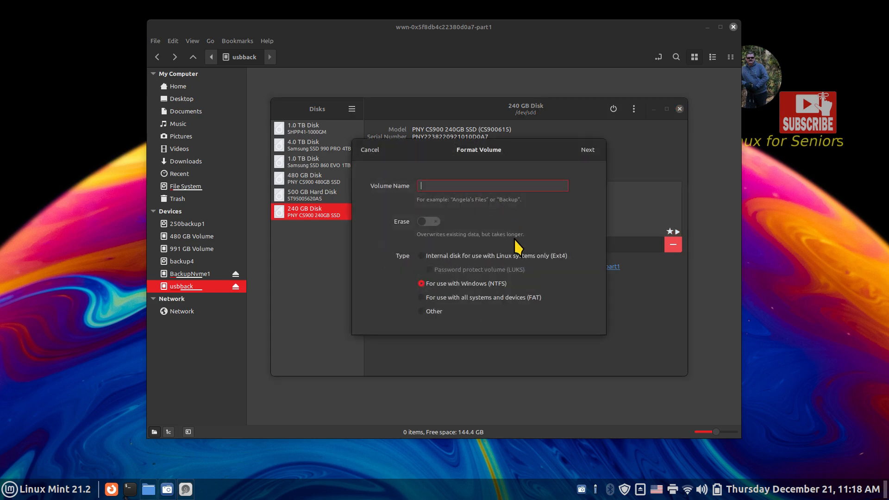
left_click(510, 255)
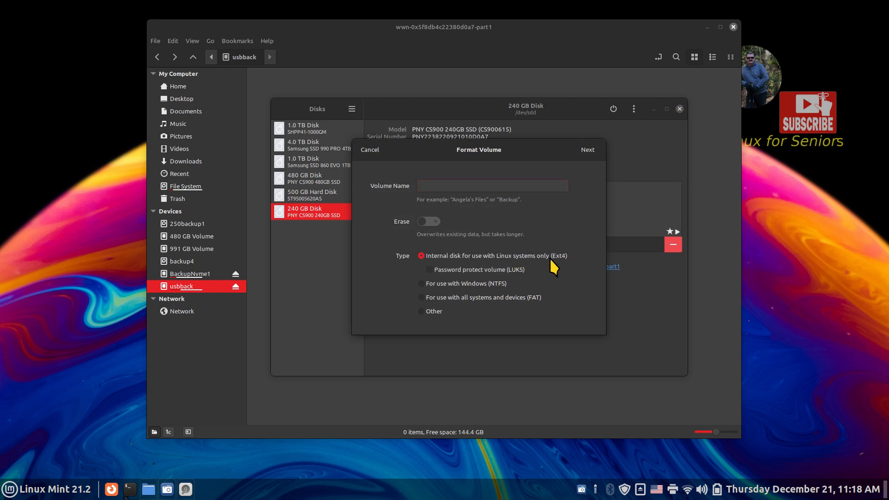
left_click(466, 285)
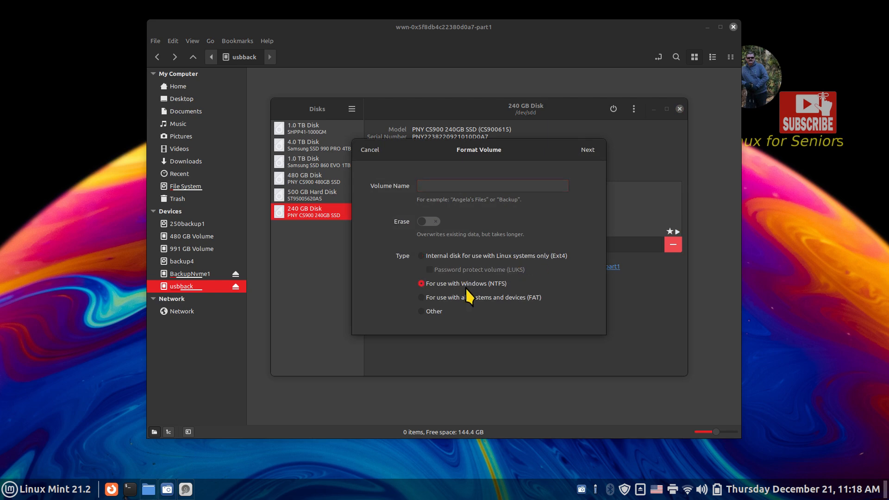
left_click(466, 298)
left_click(422, 311)
left_click(587, 150)
left_click(396, 274)
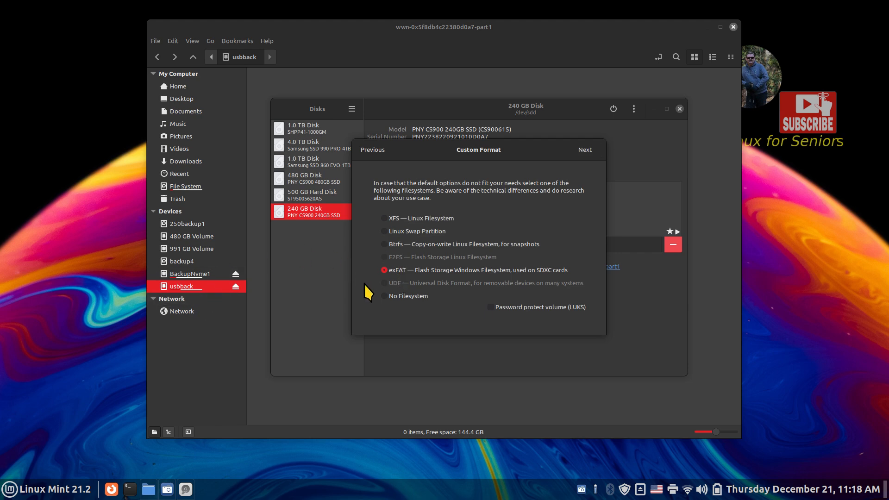
- Switch back to Ext4, toggle password protection on and off, and cancel formatting
left_click(371, 152)
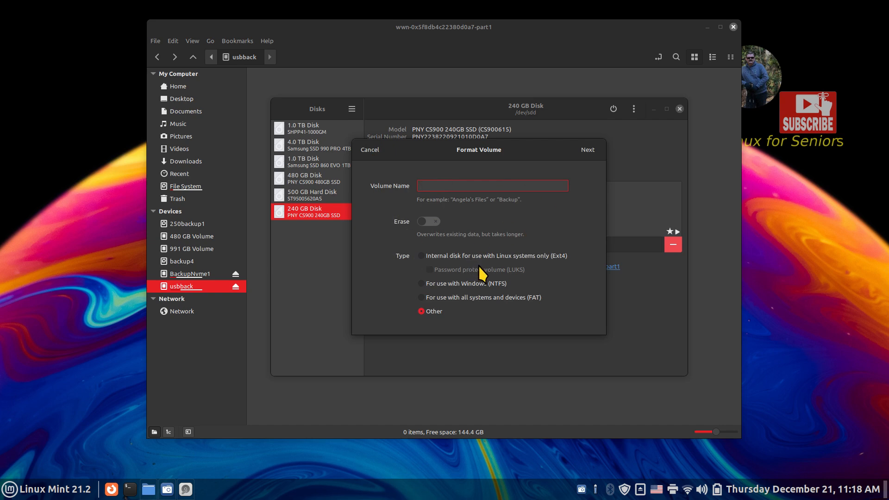
left_click(490, 255)
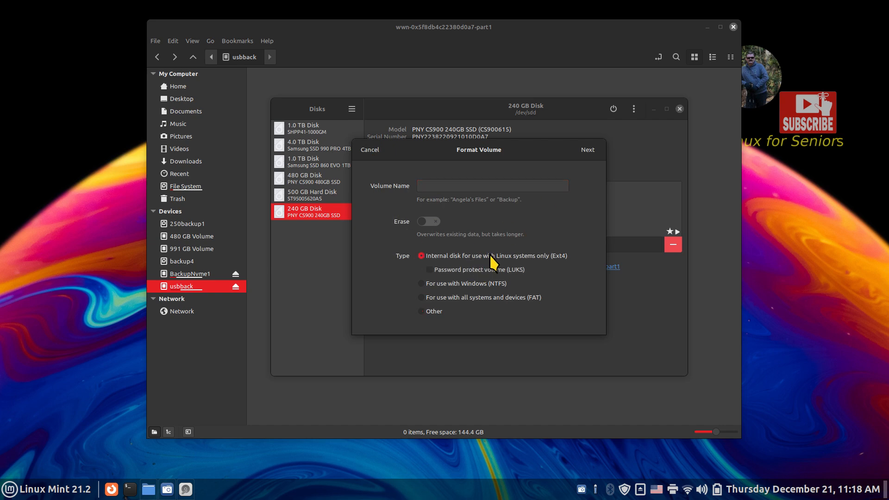
left_click(462, 271)
left_click(463, 272)
left_click(369, 149)
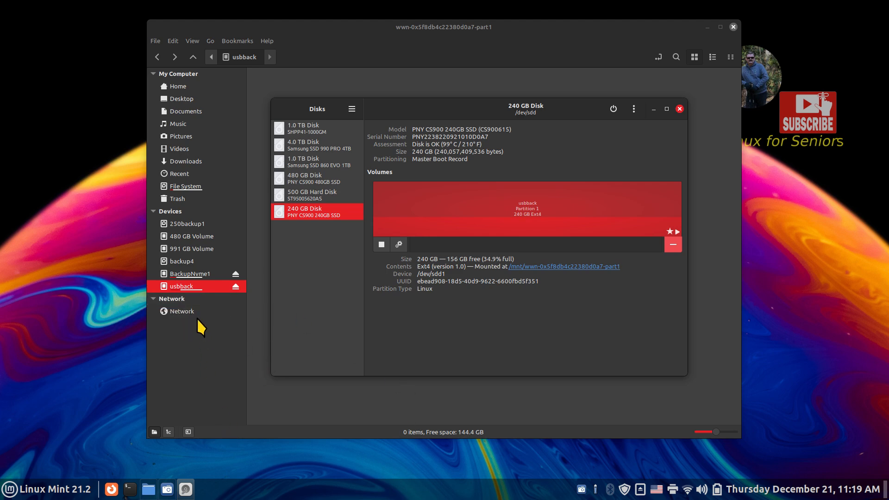
- In usbback's mount options, toggle startup mounting and user session defaults, then restore both
mouse_move(194, 288)
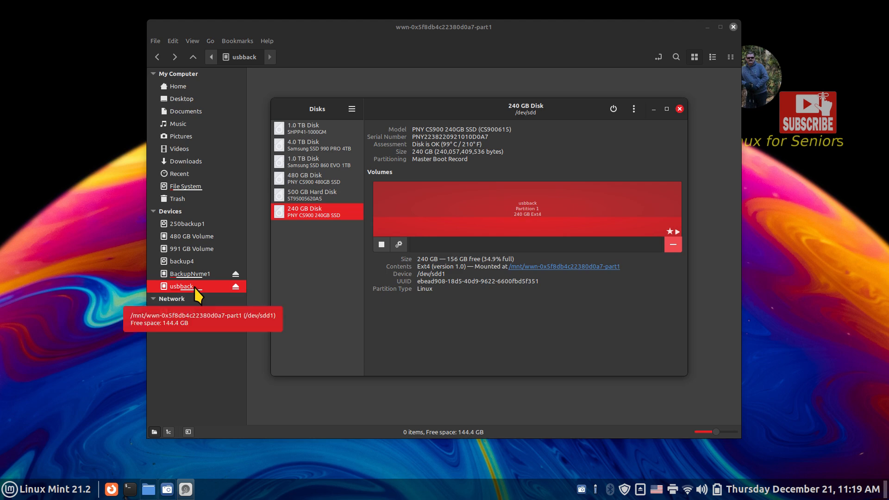
left_click(398, 244)
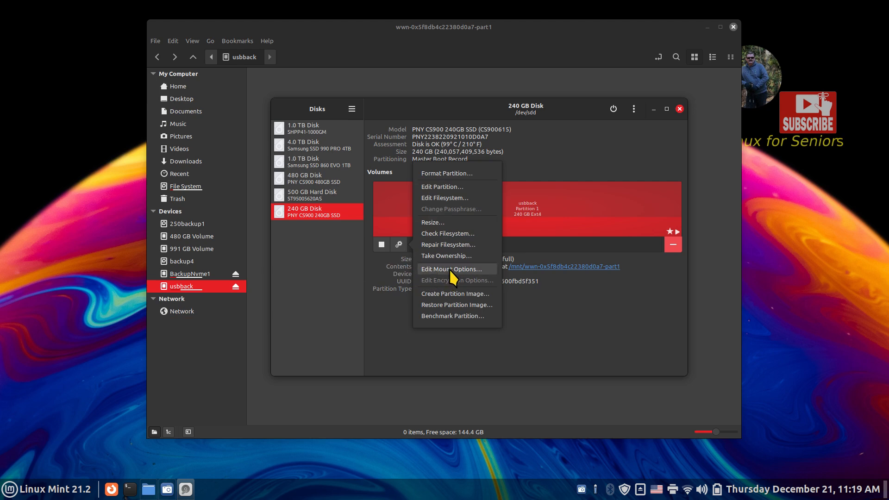
left_click(456, 289)
mouse_move(409, 187)
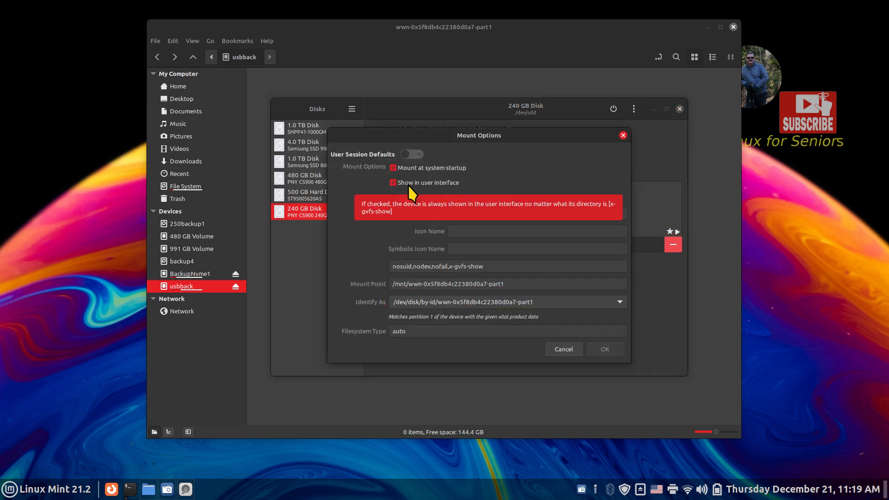
left_click(392, 168)
left_click(413, 155)
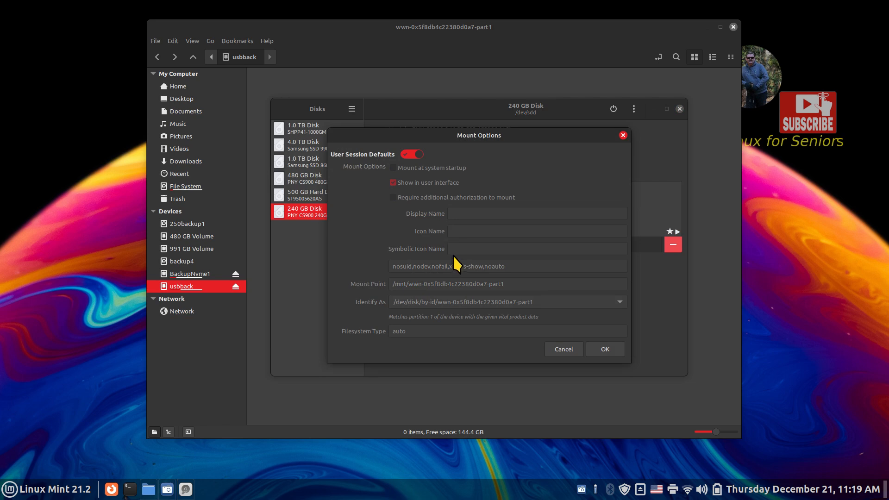
left_click(409, 154)
left_click(393, 168)
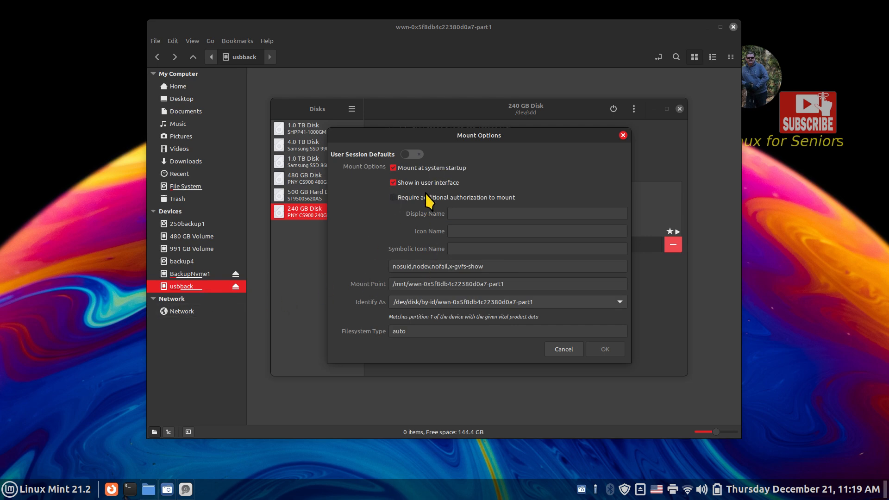
- Select the mount point path, cancel without saving, and close Disks
mouse_move(433, 187)
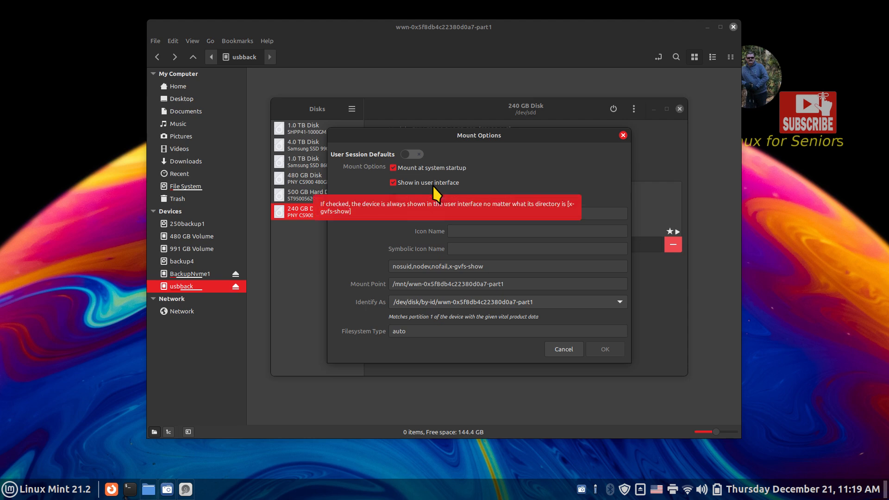
triple_click(512, 284)
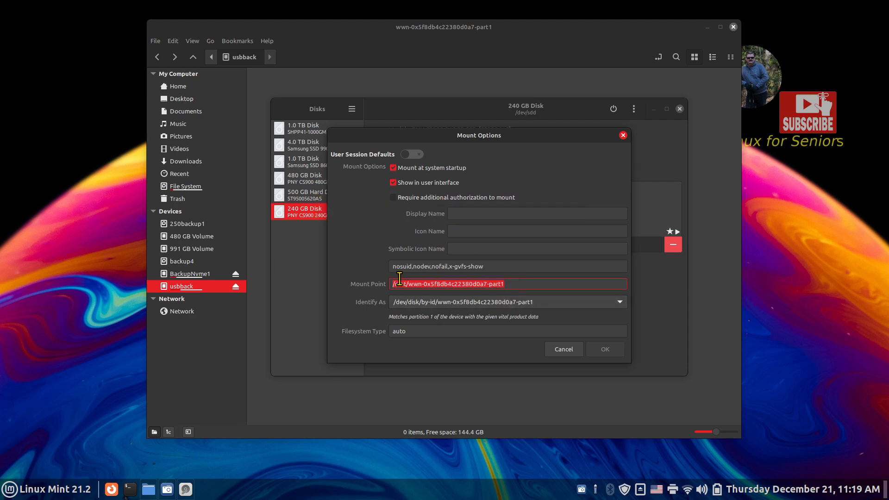
left_click(563, 349)
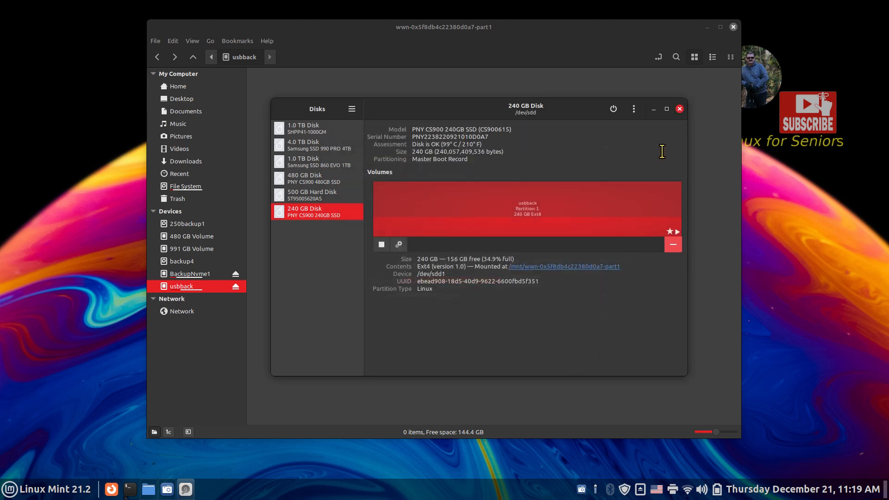
left_click(679, 109)
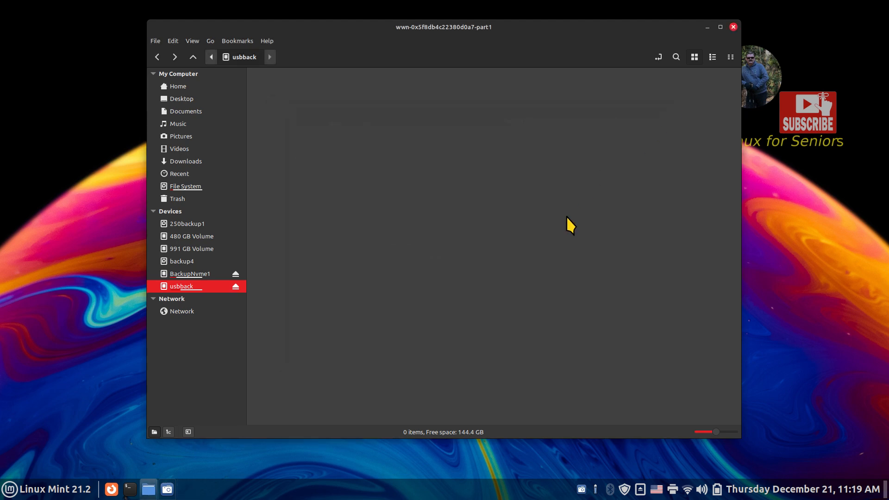
right_click(186, 285)
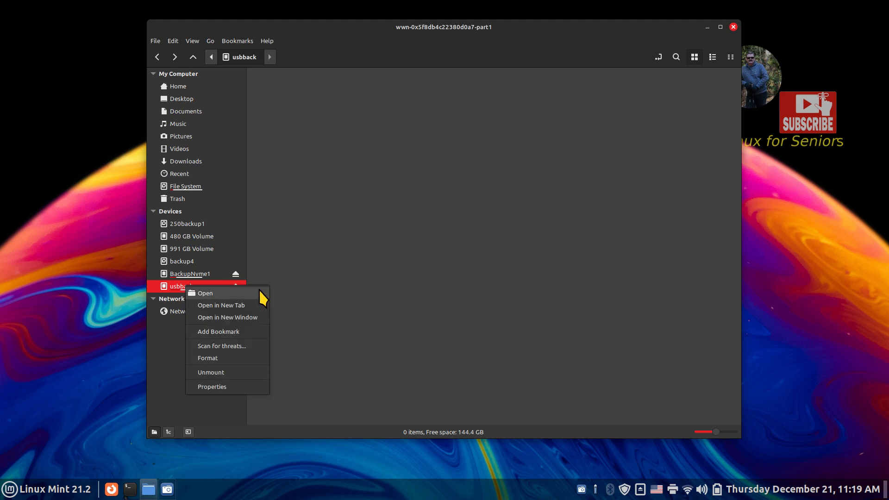
left_click(243, 386)
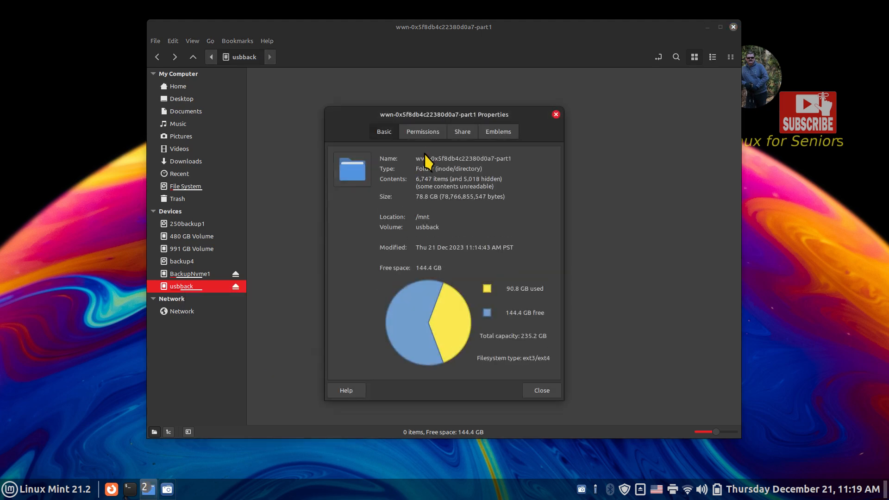
left_click(423, 134)
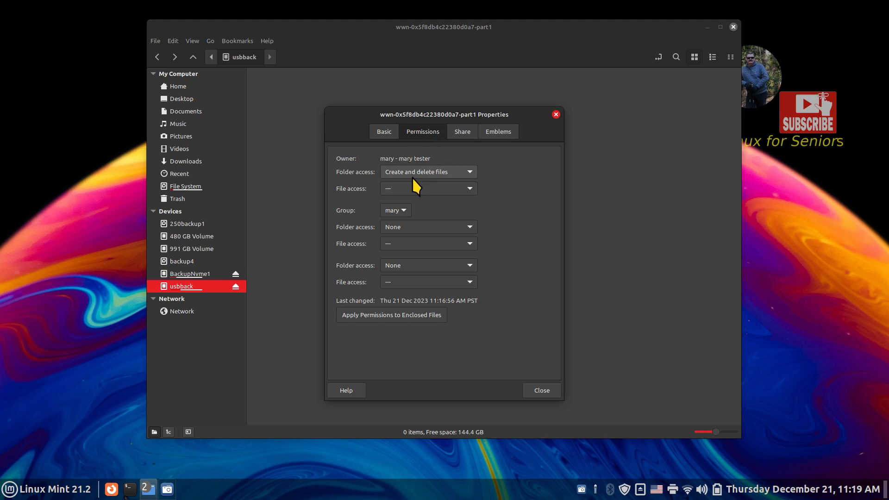
left_click(554, 114)
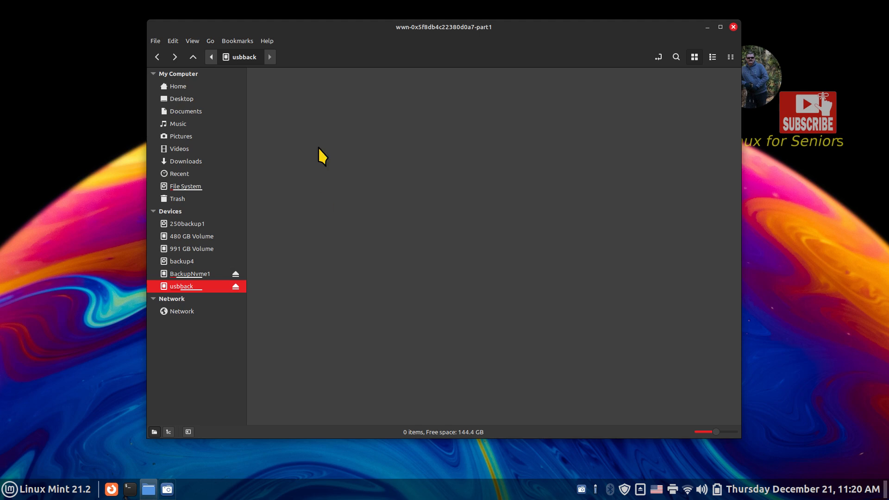
- Open the scripts folder inside Documents
left_click(196, 112)
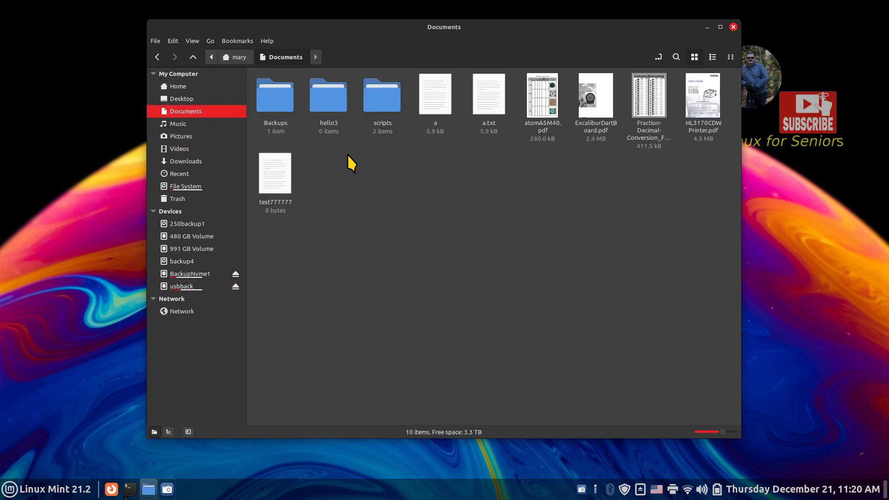
left_click(377, 107)
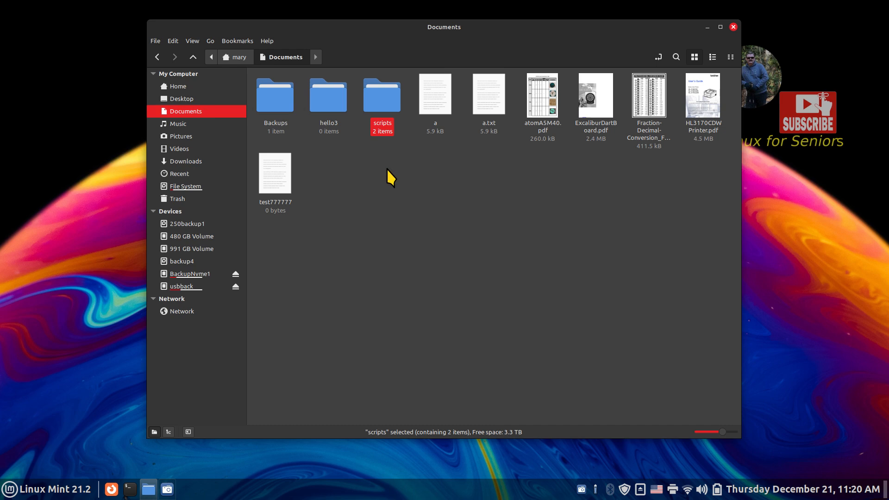
double_click(381, 102)
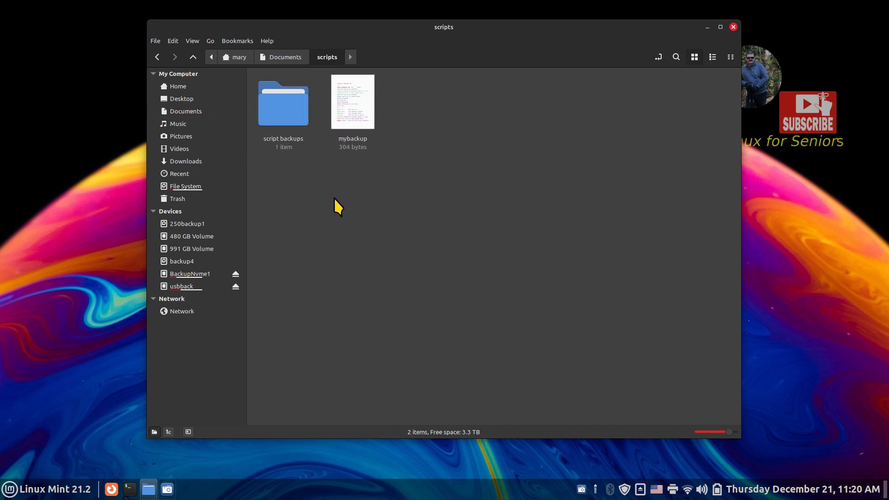
- Copy the mybackup script, then open it to get the run-or-display prompt
left_click(348, 109)
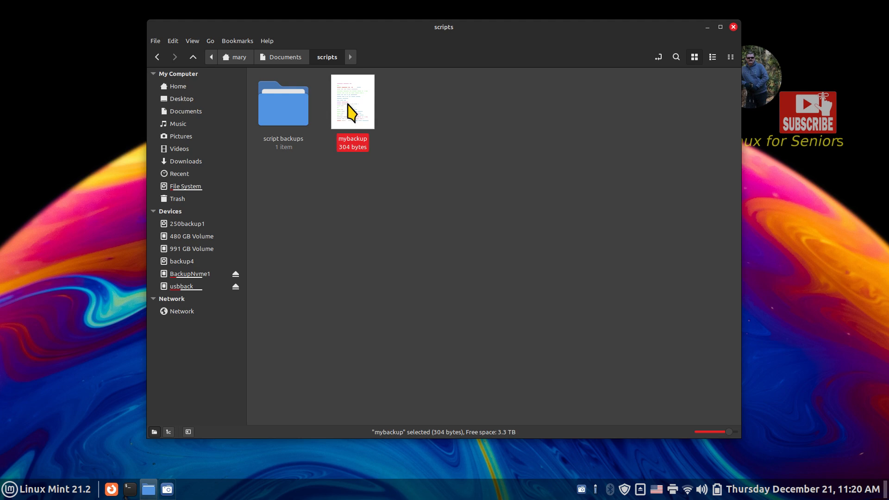
right_click(347, 104)
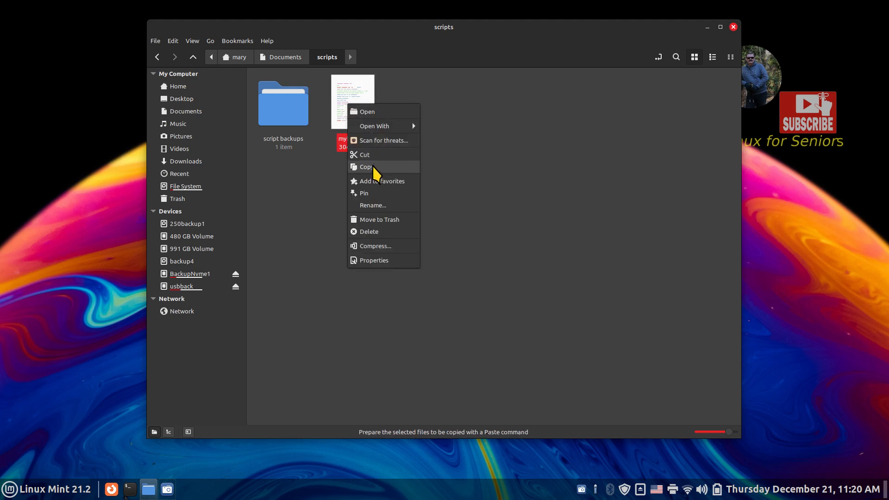
left_click(377, 172)
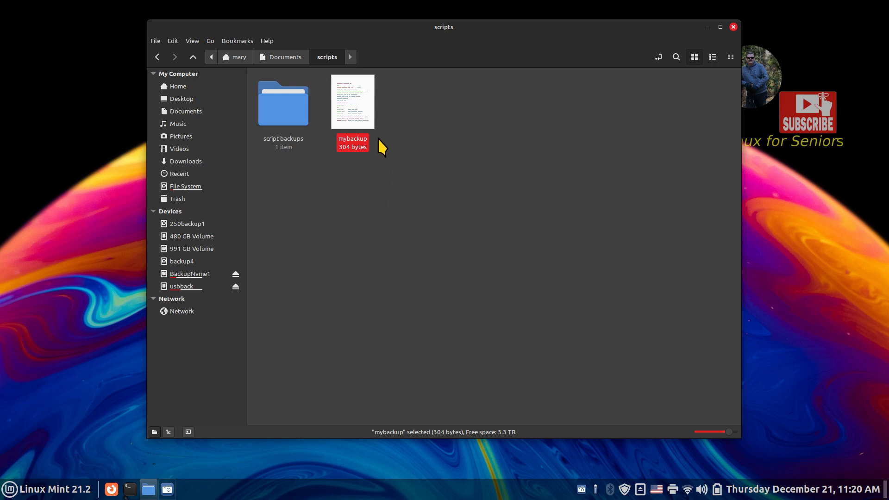
double_click(361, 104)
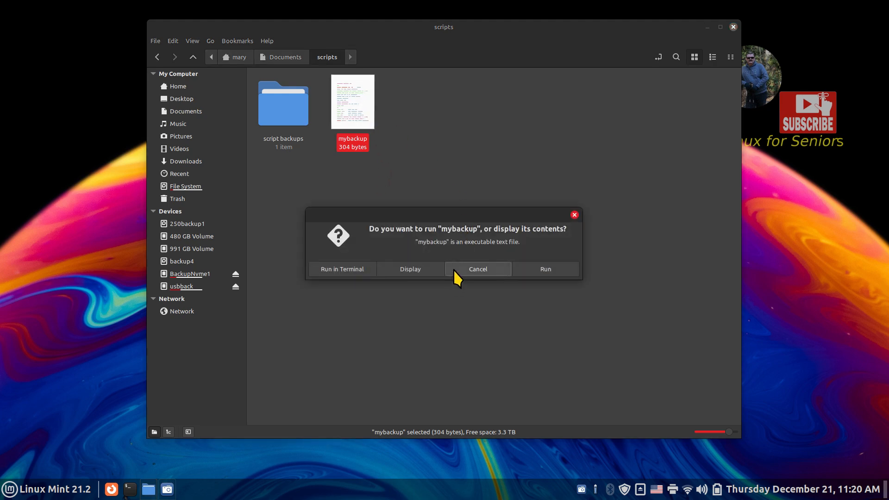
- Display mybackup in Xed with enlarged text, then search the applications menu for 'ti'
left_click(426, 271)
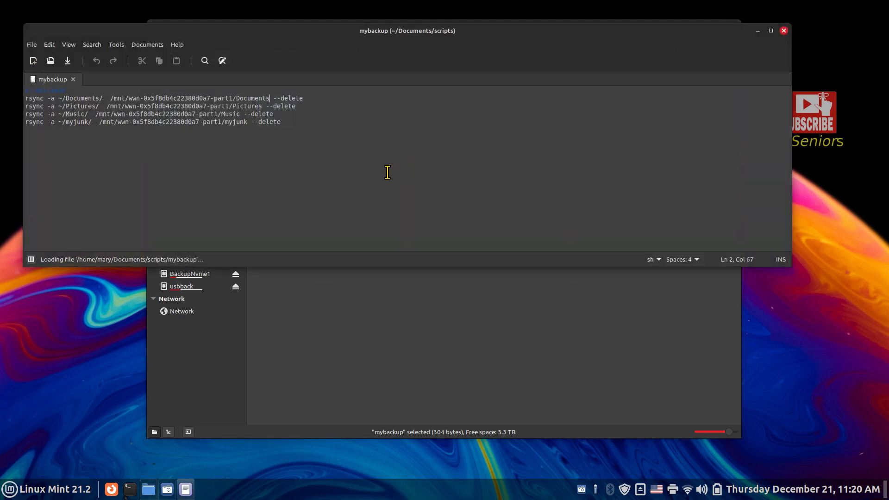
key("ctrl+plus")
key("ctrl+plus")
key("ctrl+plus")
key("ctrl+plus")
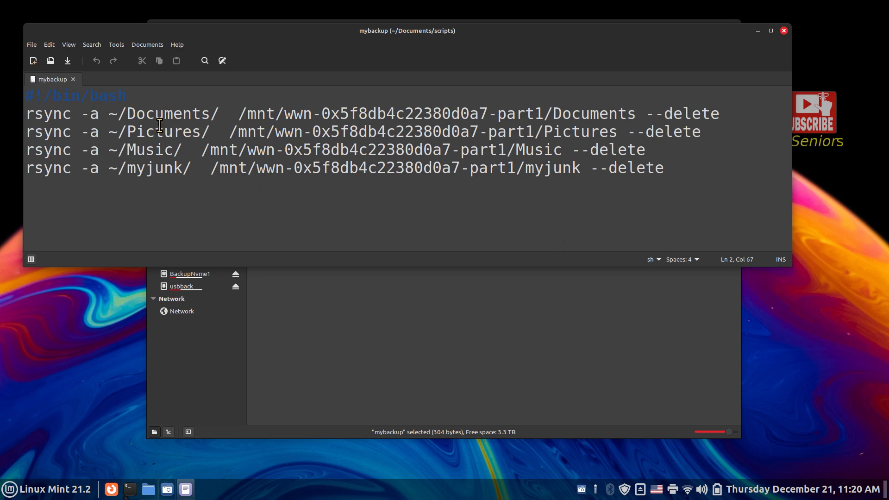
left_click(35, 489)
type("ti")
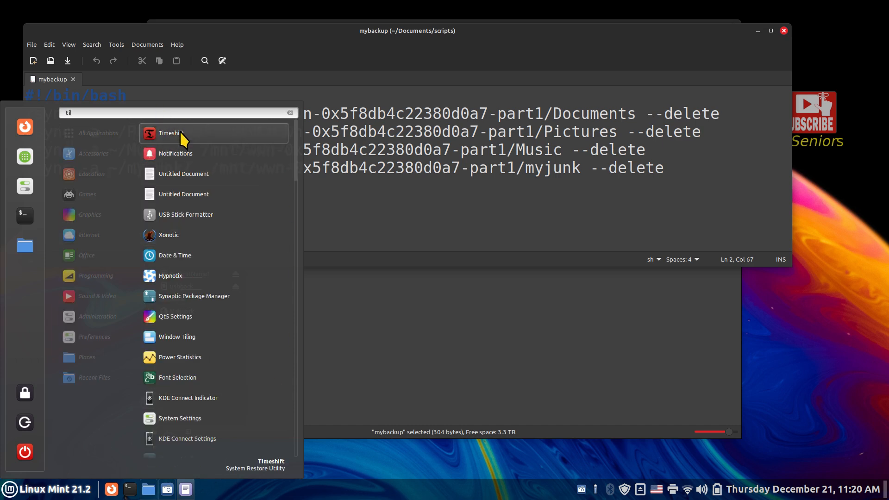
left_click(180, 133)
type("••••••••••")
key("Return")
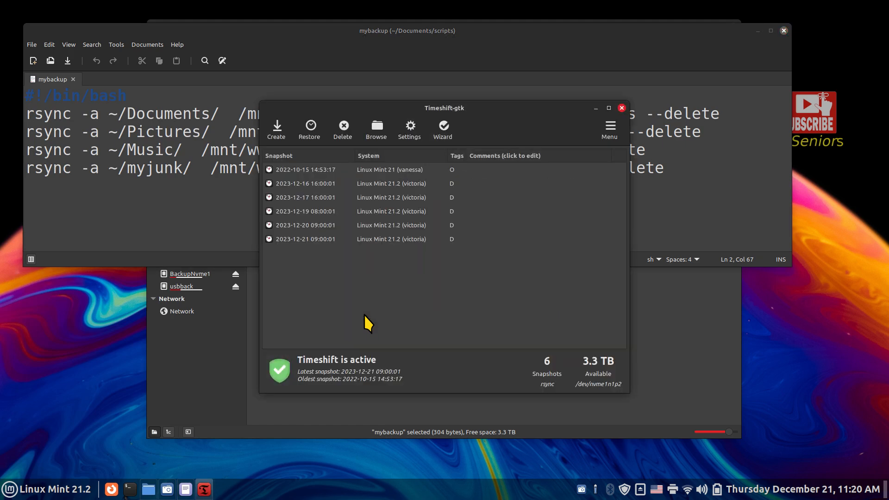
left_click(445, 131)
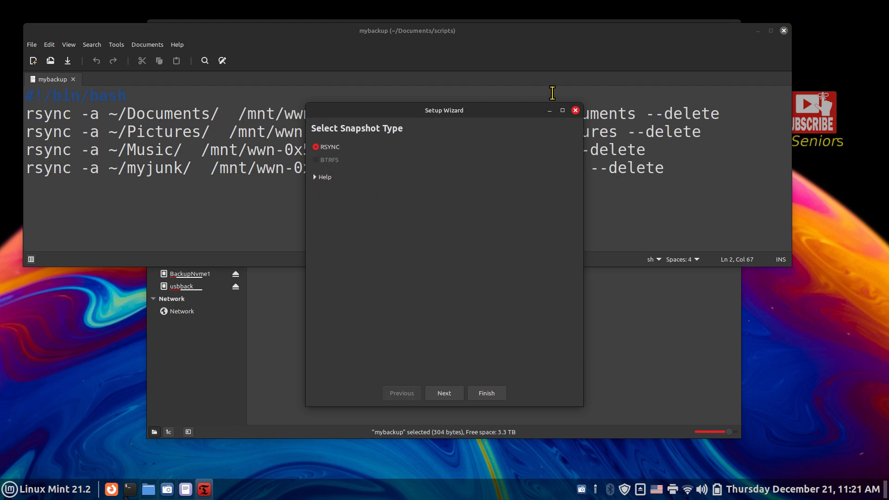
left_click(575, 110)
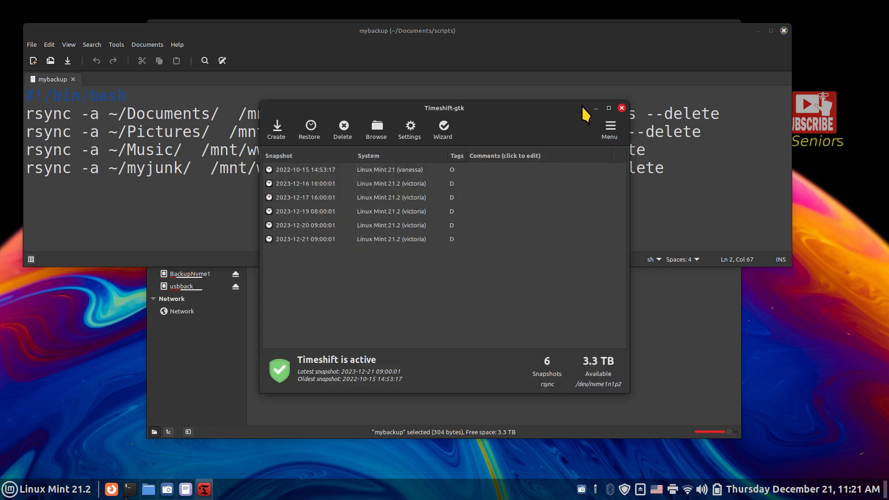
left_click(396, 167)
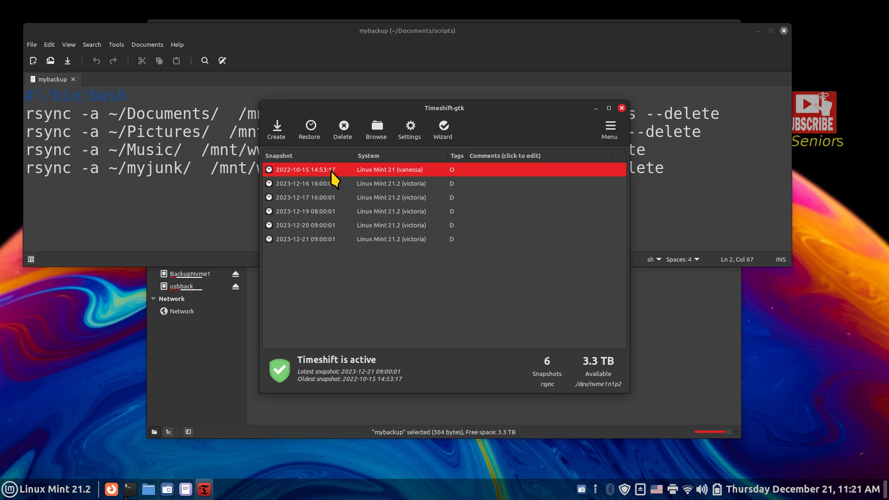
left_click(622, 108)
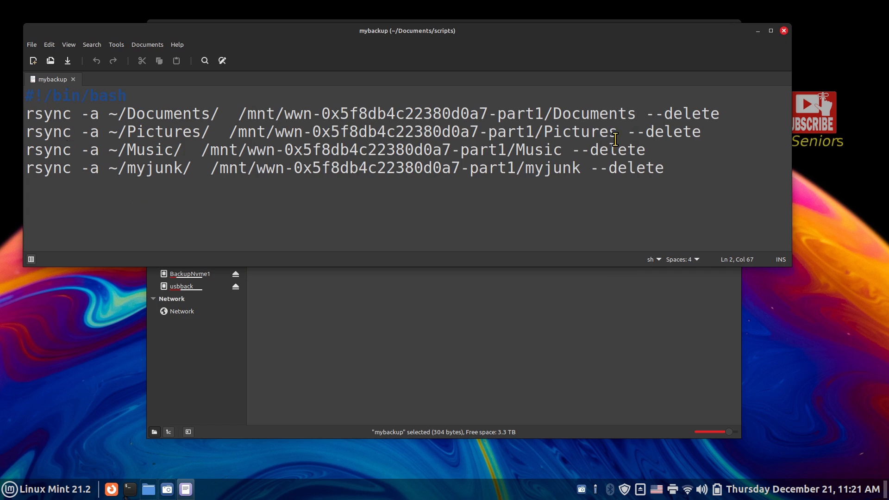
- Highlight --delete and the source and destination Documents names on the first rsync line
left_click_drag(645, 116, 729, 117)
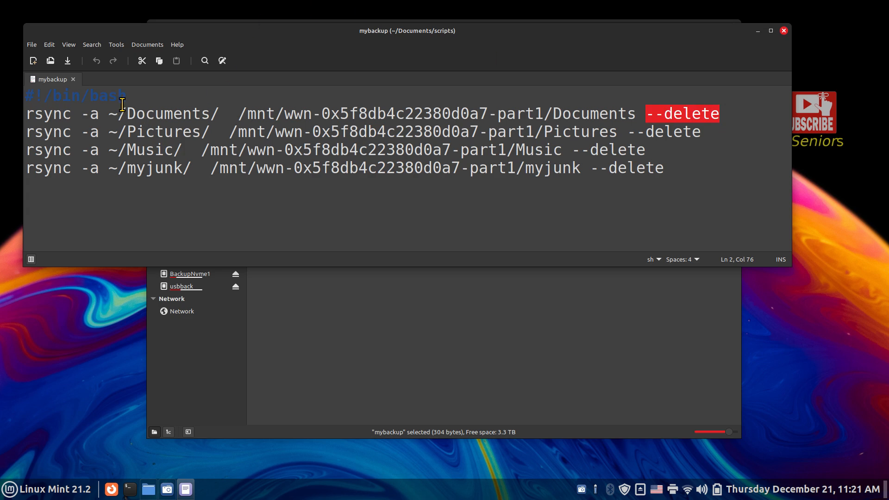
left_click(136, 112)
left_click_drag(137, 112, 210, 111)
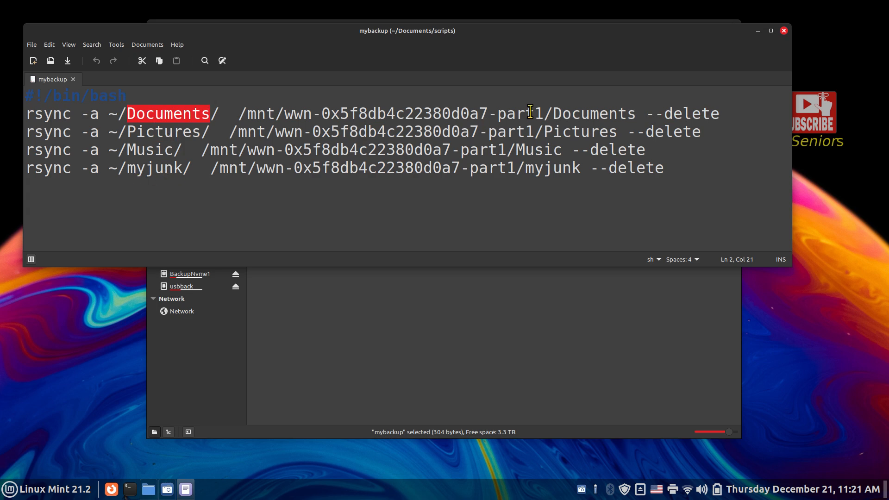
left_click(554, 113)
left_click_drag(554, 112, 629, 113)
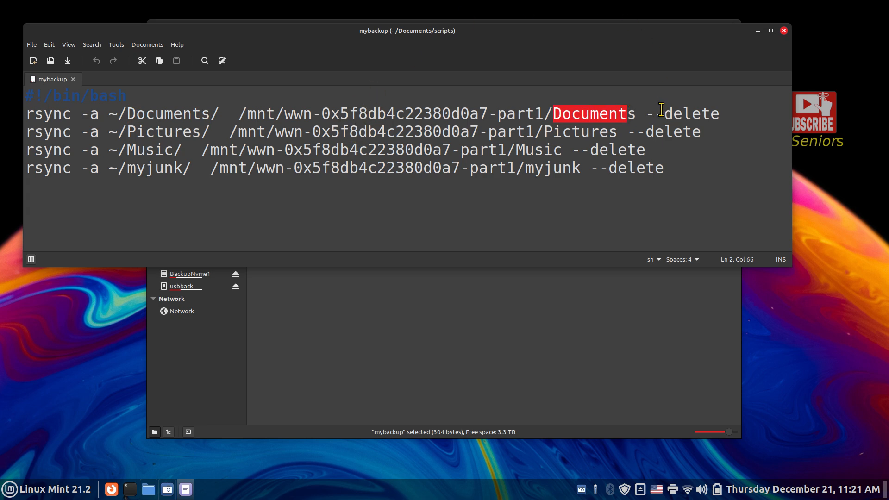
left_click_drag(646, 114, 727, 123)
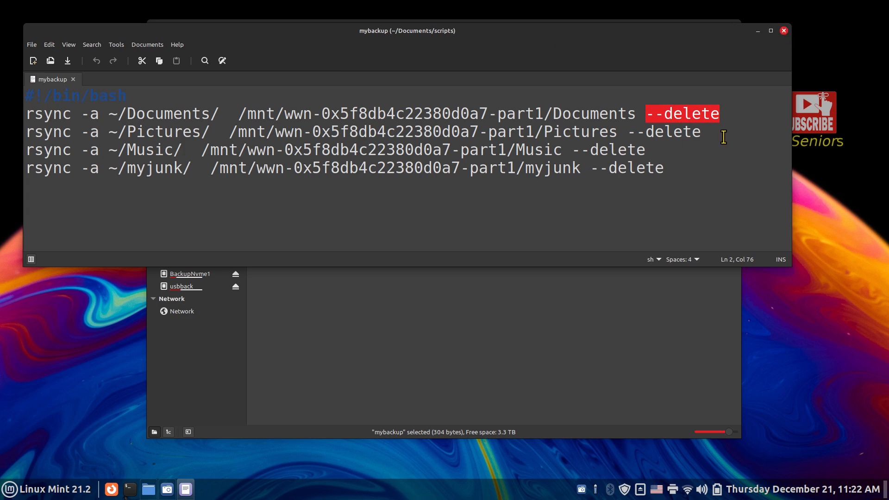
- Close the script in Xed and open the usbback drive in Nemo
left_click(784, 31)
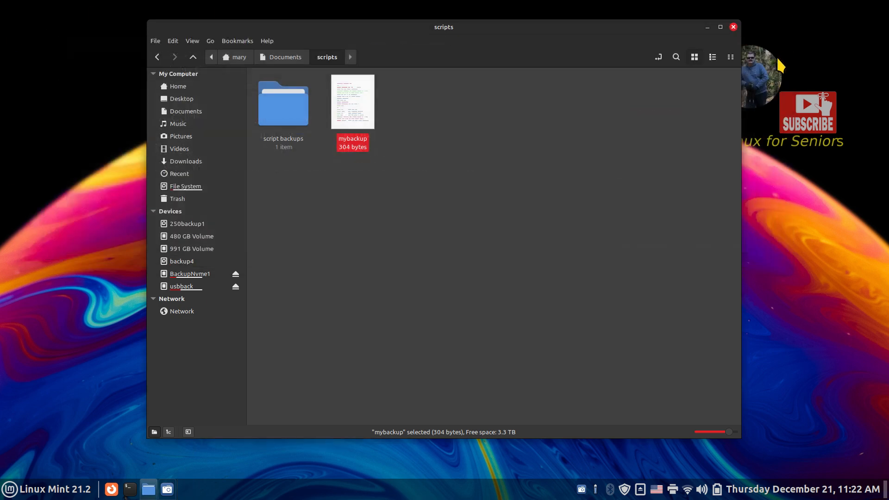
left_click(392, 254)
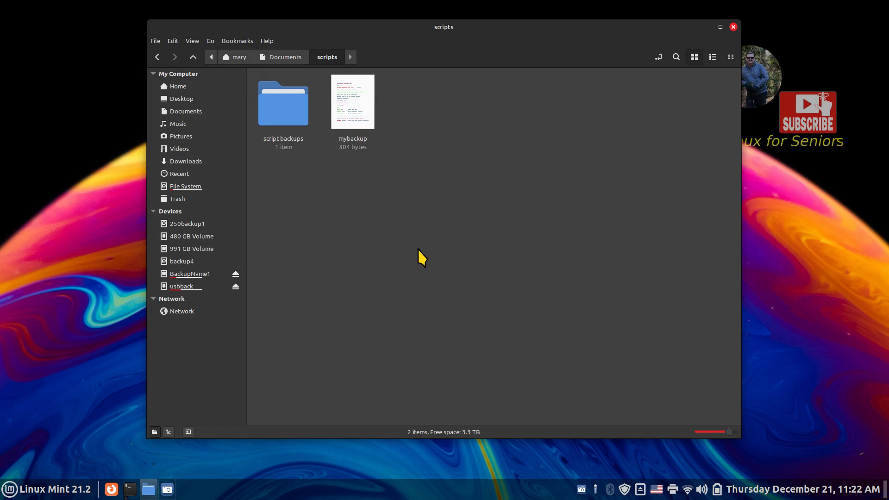
left_click(185, 286)
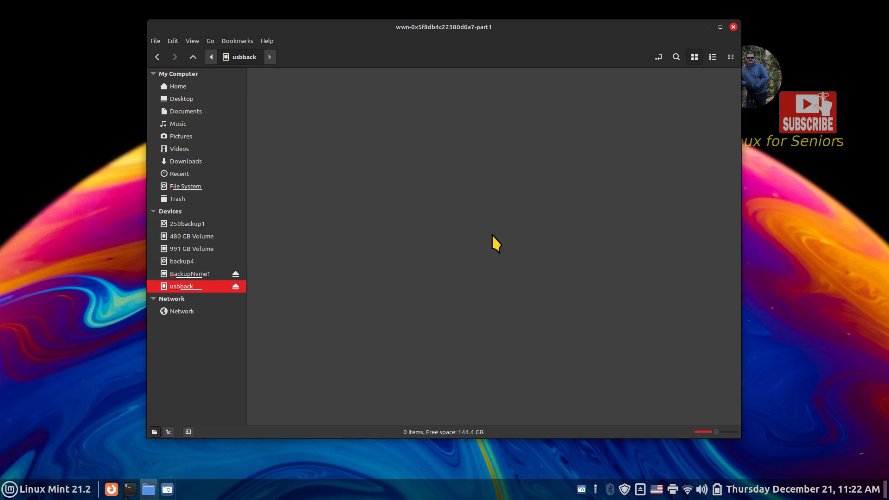
- Show home Documents and usbback in side-by-side panes with the full path visible
key("F3")
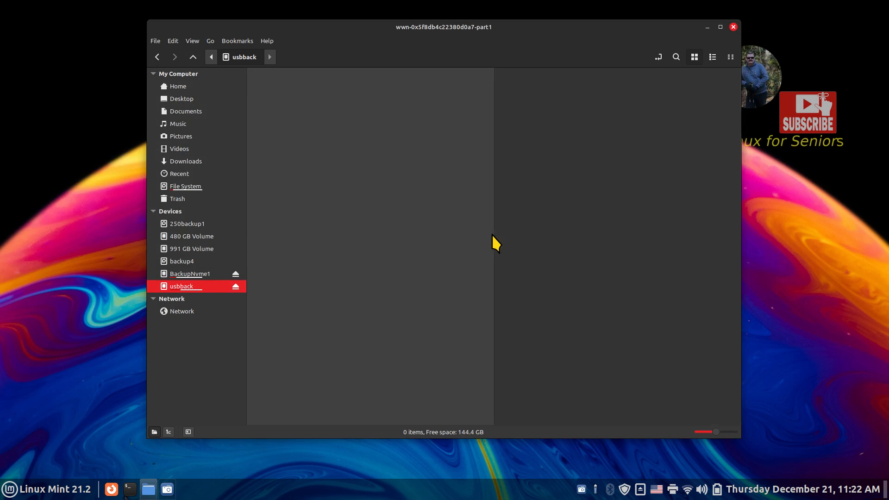
left_click(193, 41)
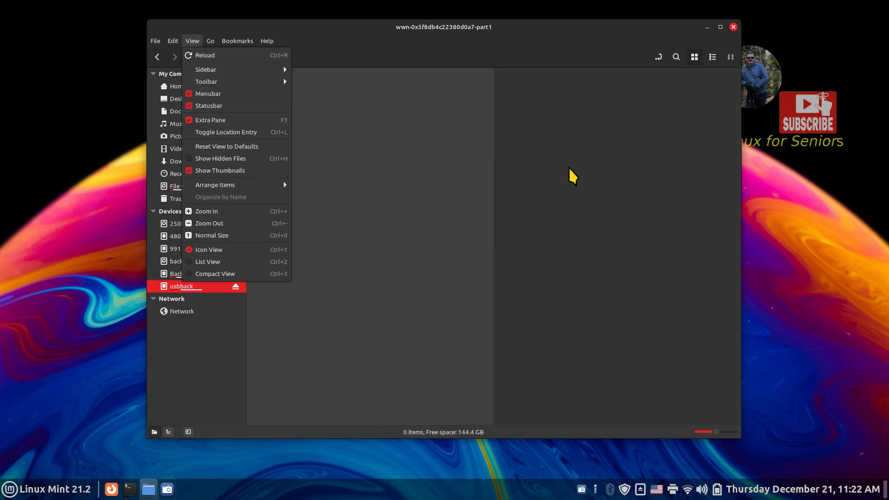
left_click(577, 189)
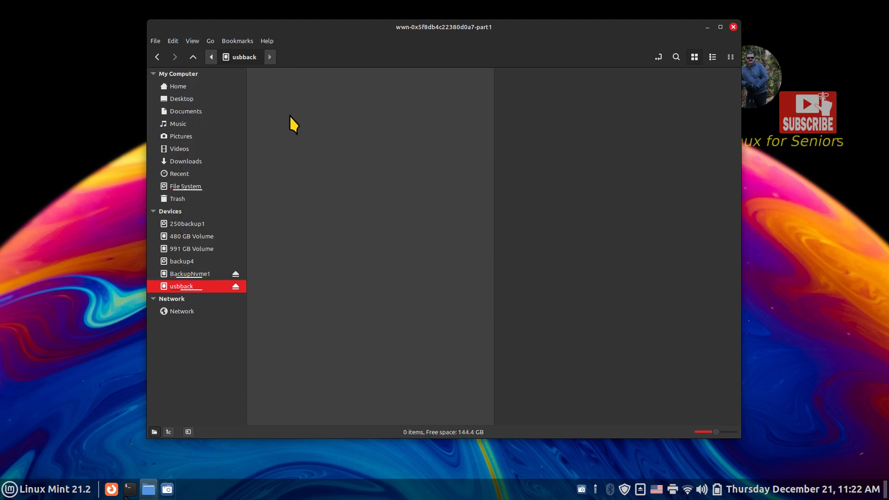
left_click(217, 111)
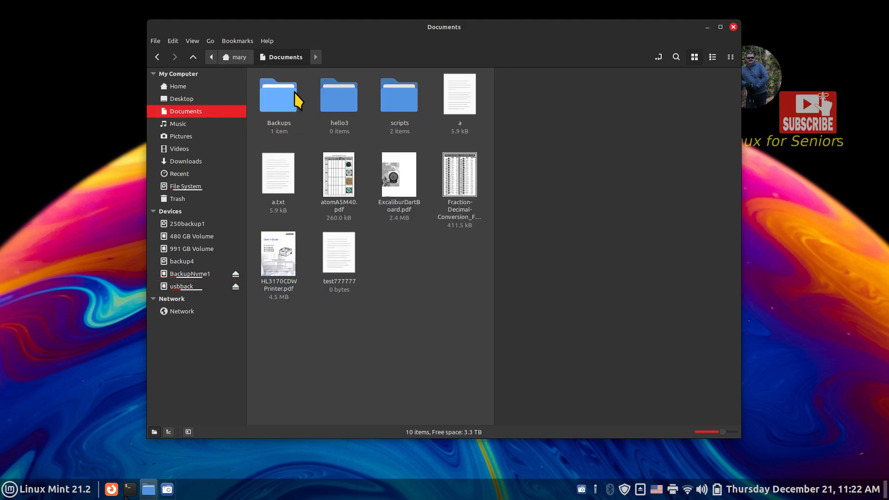
left_click(658, 57)
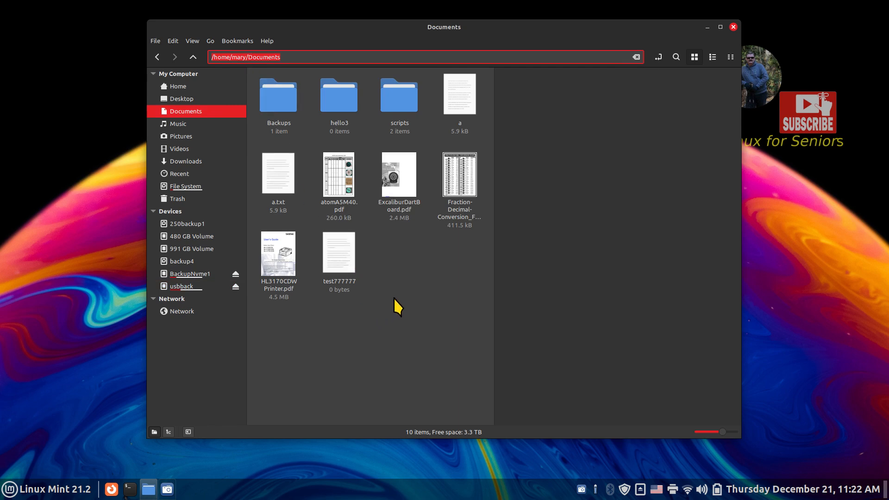
left_click(548, 230)
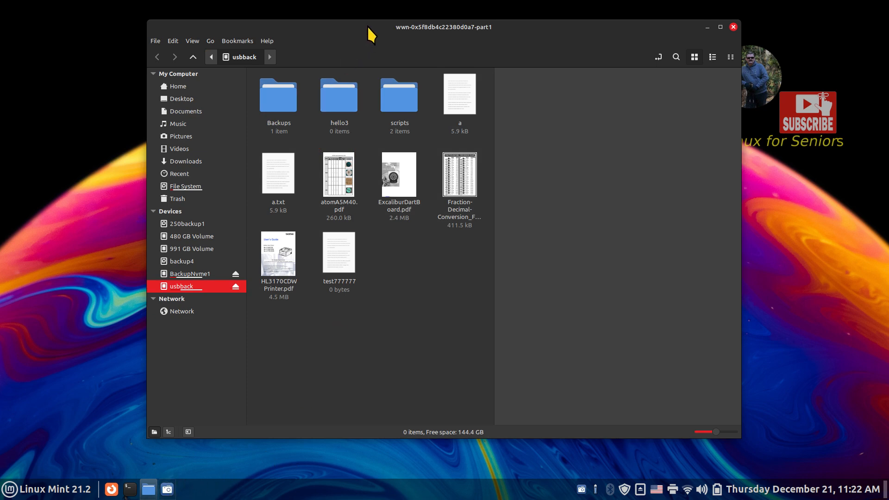
left_click_drag(349, 30, 224, 28)
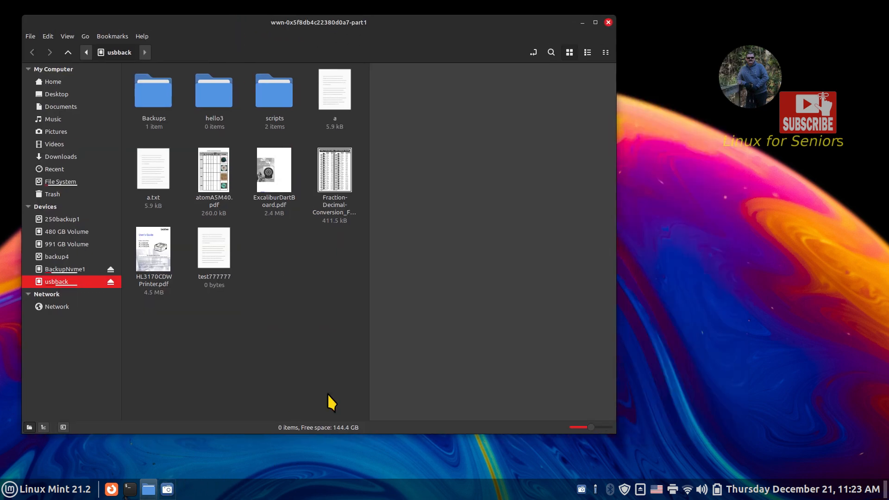
- Open Startup Applications in System Settings and place its window on the right
right_click(334, 493)
left_click(309, 467)
scroll(359, 331, "down", 3)
left_click(296, 277)
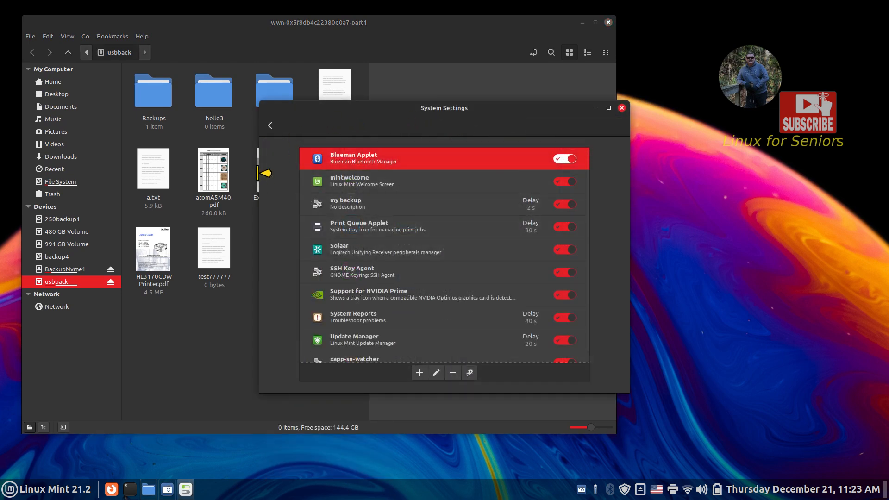
left_click_drag(260, 173, 364, 172)
left_click_drag(407, 106, 726, 117)
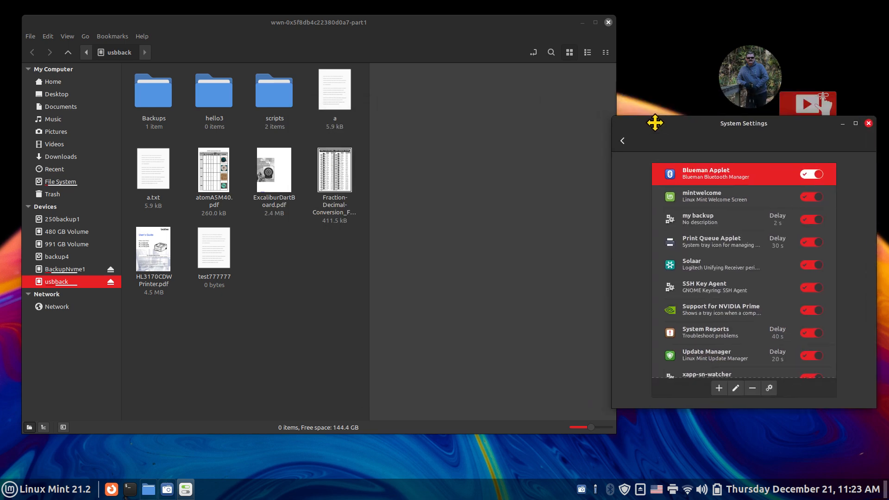
- Toggle the 'my backup' entry off and on, then run it now
left_click(717, 225)
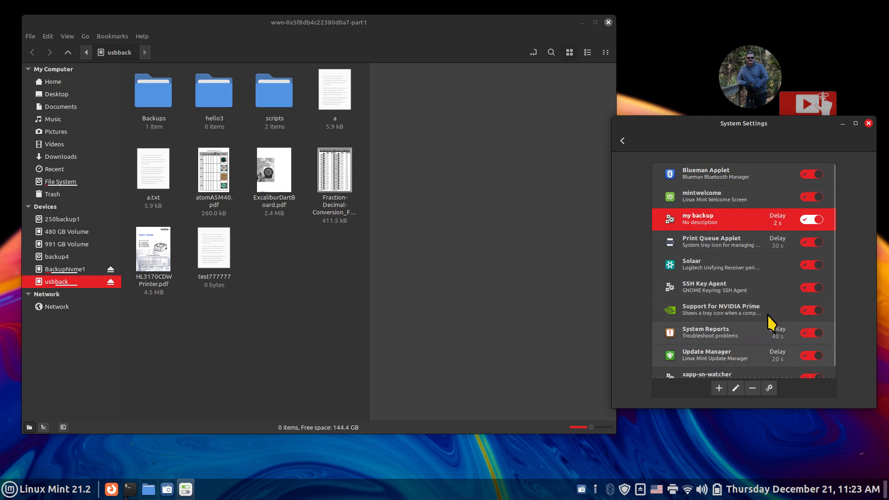
left_click(806, 220)
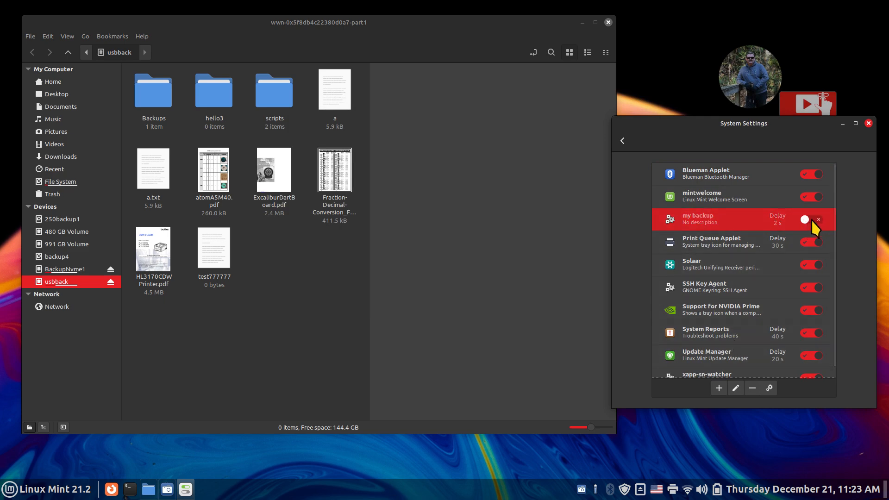
left_click(817, 219)
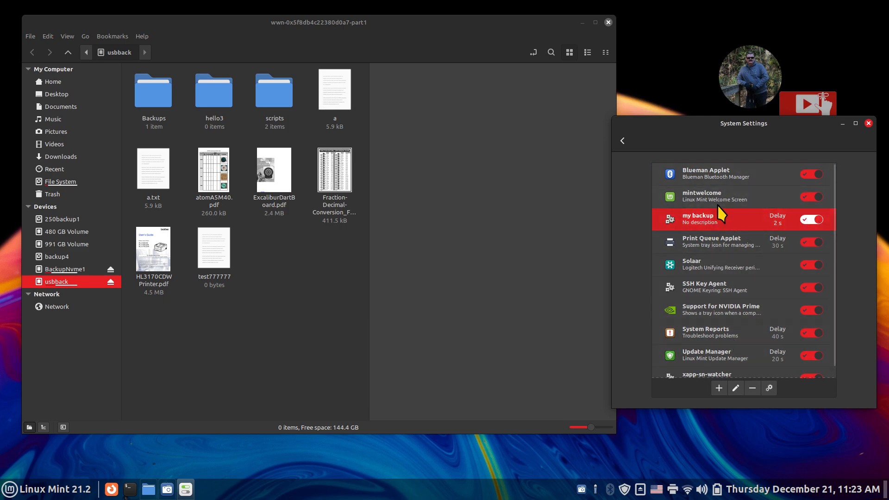
left_click(768, 388)
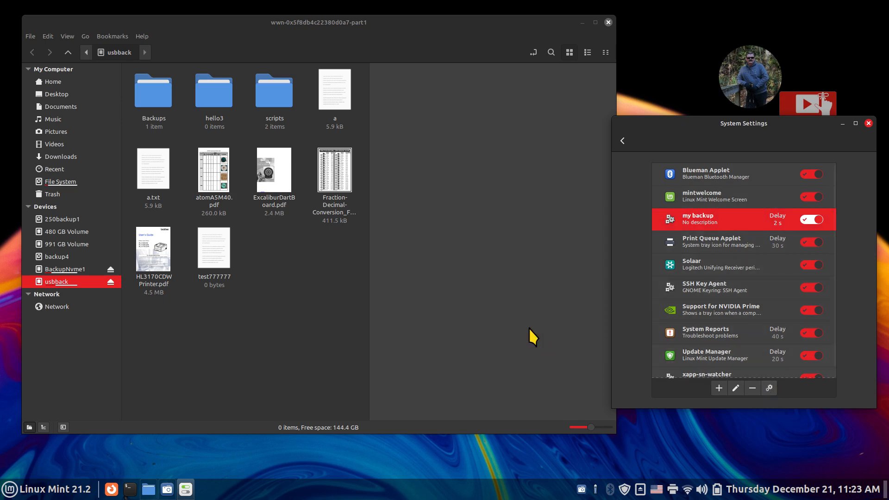
left_click(769, 388)
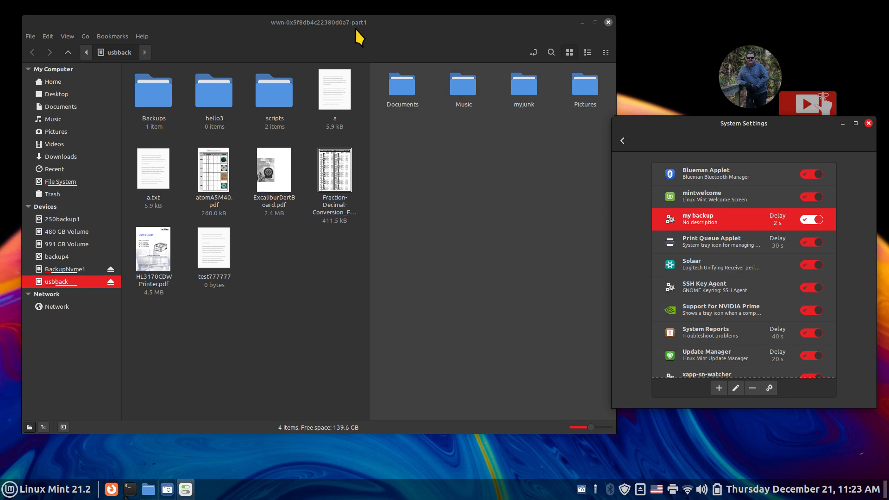
- Check the item counts of Documents, Music and Pictures in the Home folder
left_click(58, 82)
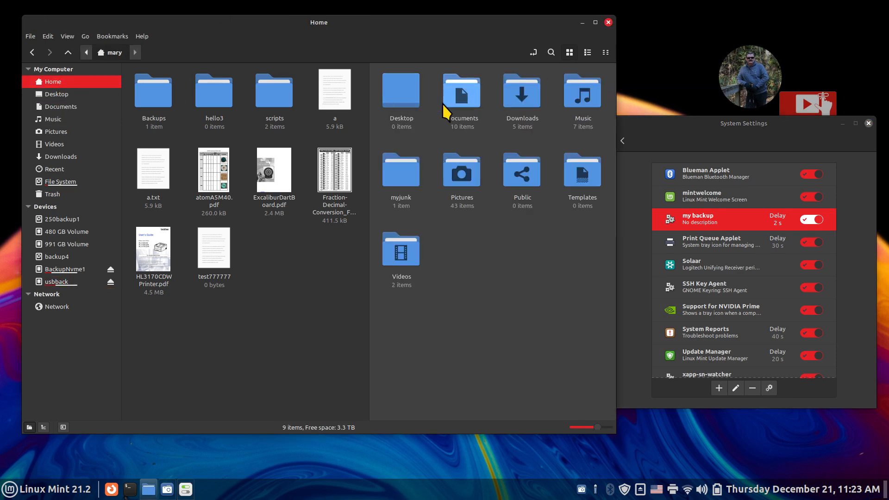
left_click(449, 93)
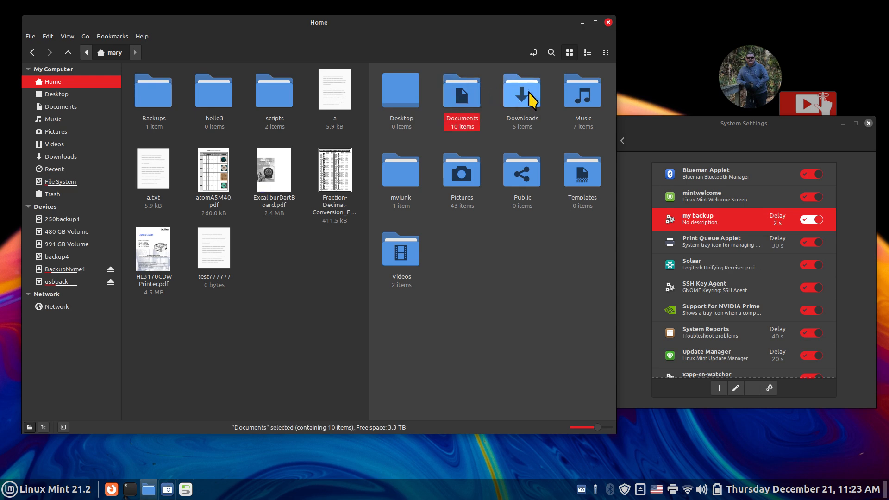
left_click(579, 92)
left_click(469, 180)
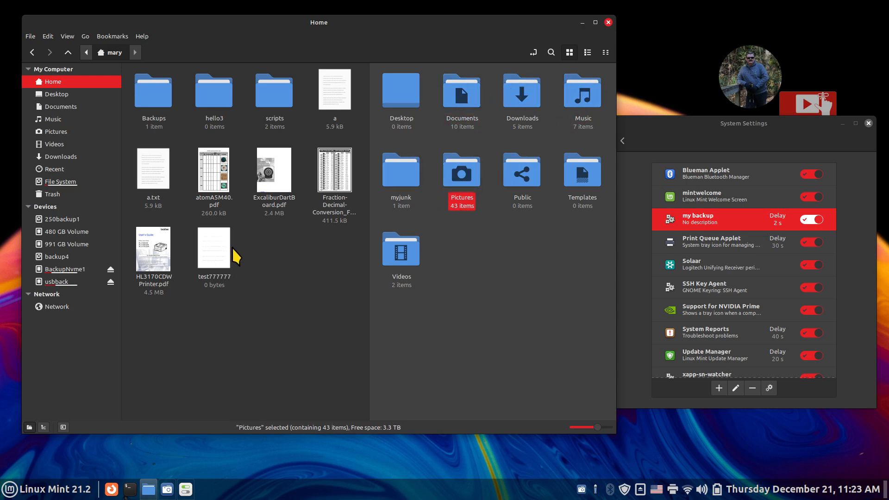
- Open Documents on usbback and compare it with the home Documents pane
left_click(98, 282)
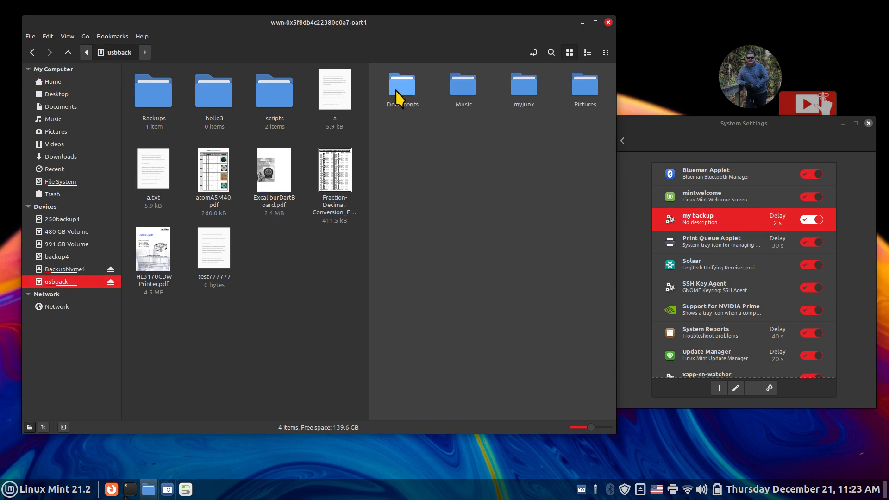
double_click(399, 93)
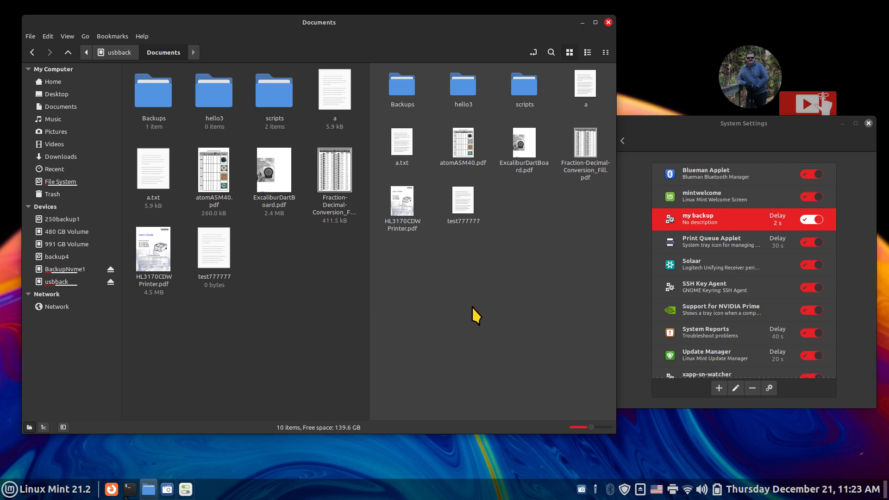
scroll(471, 306, "up", 1)
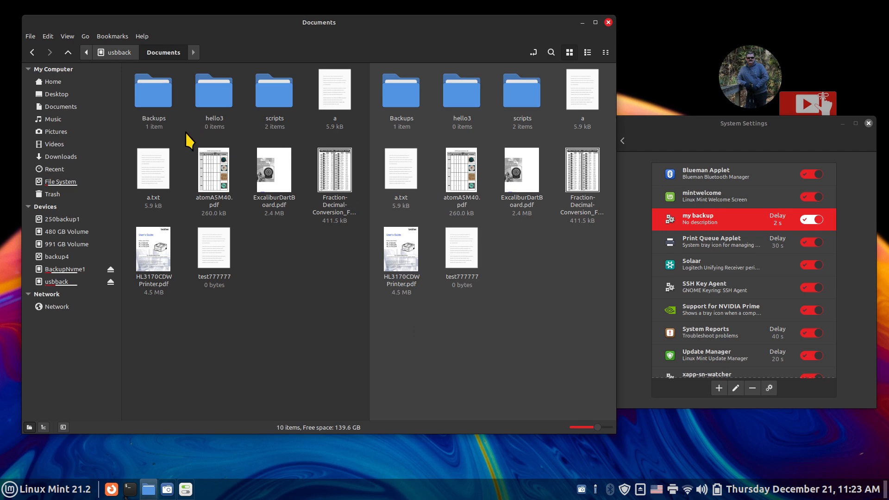
left_click(193, 116)
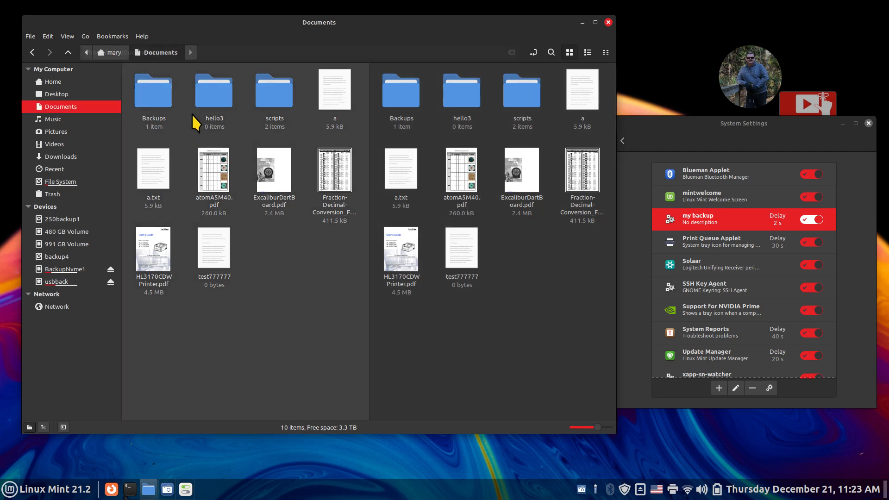
left_click(434, 132)
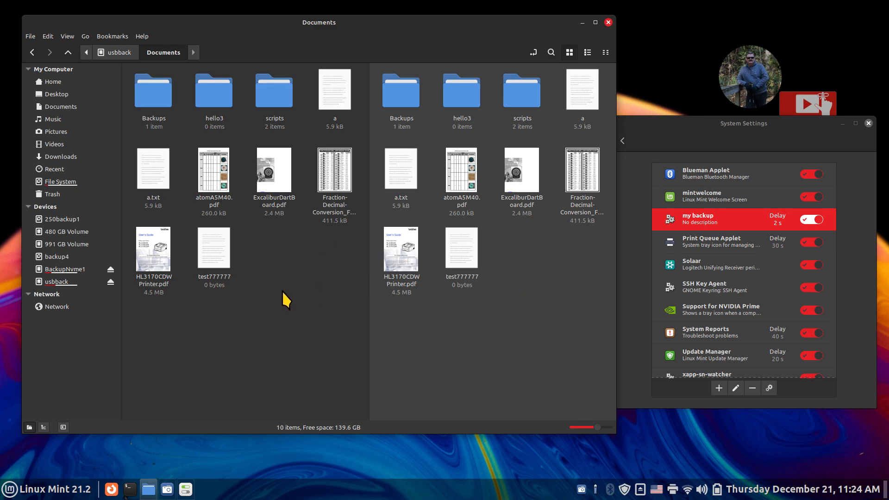
left_click(262, 248)
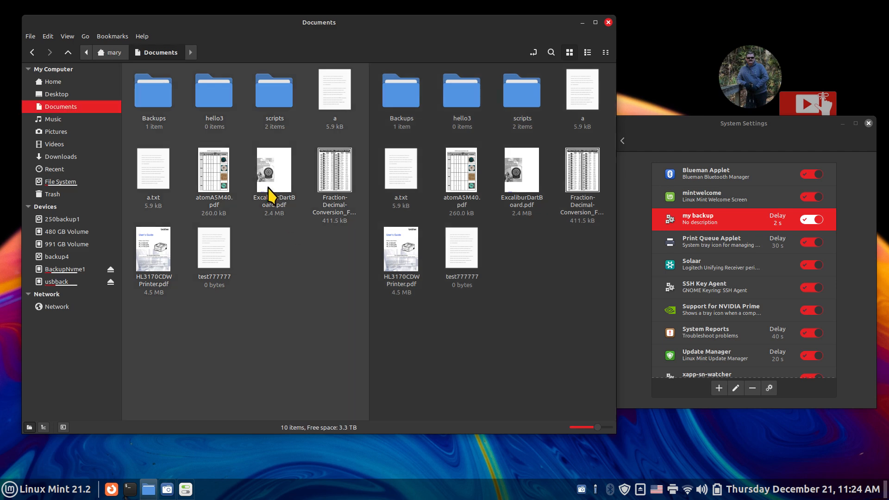
- Create a new folder named hello4 in home Documents
right_click(252, 246)
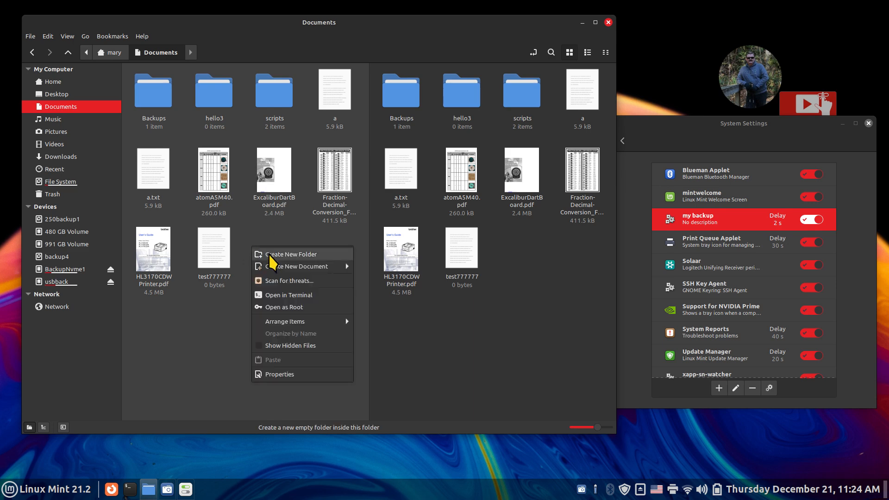
left_click(268, 254)
type("hello")
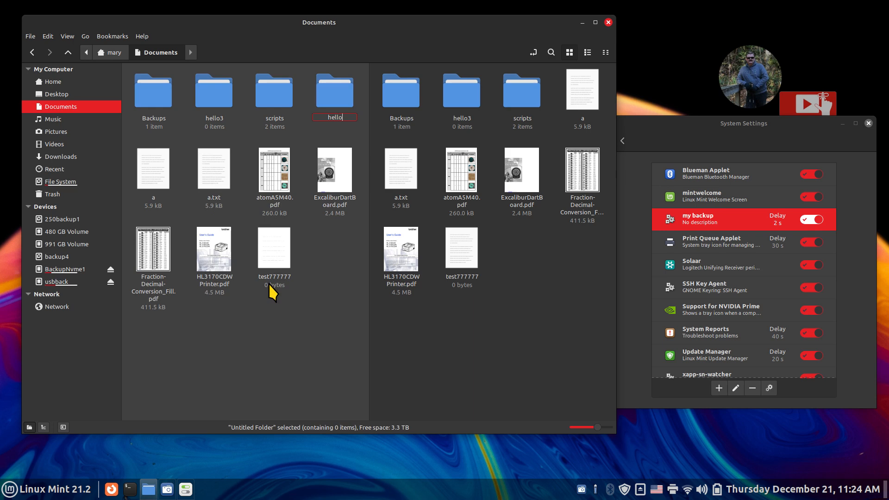
type("4")
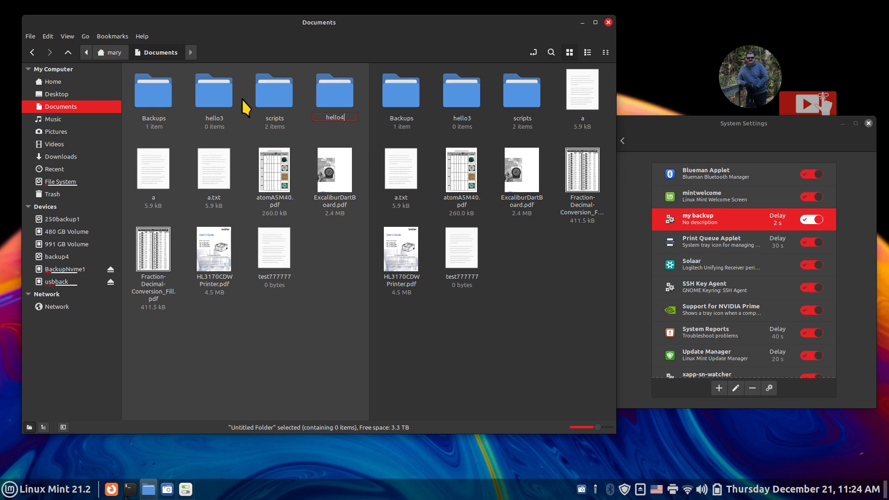
left_click(287, 334)
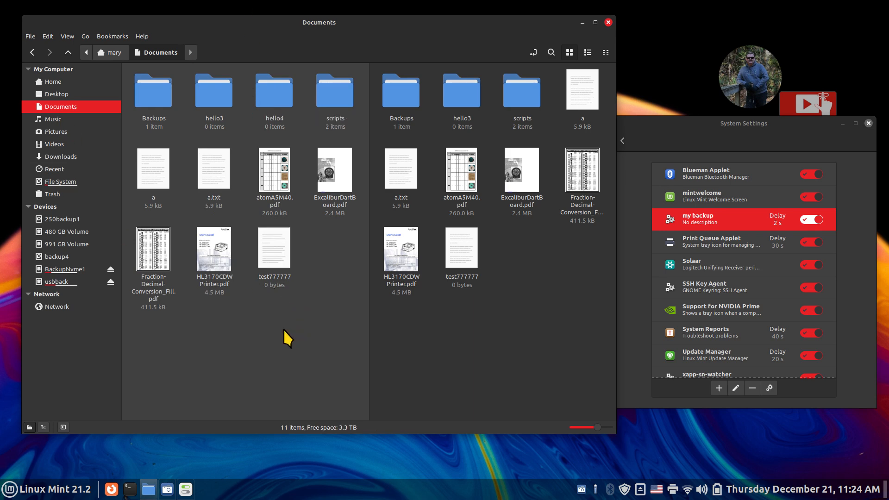
- Add an empty document named 'test 888888', then view the usbback Documents pane
right_click(197, 305)
mouse_move(274, 324)
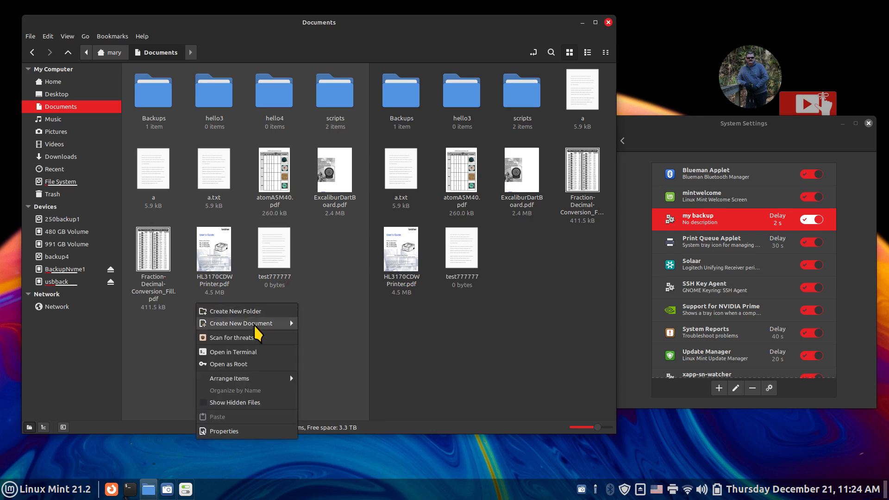
left_click(338, 338)
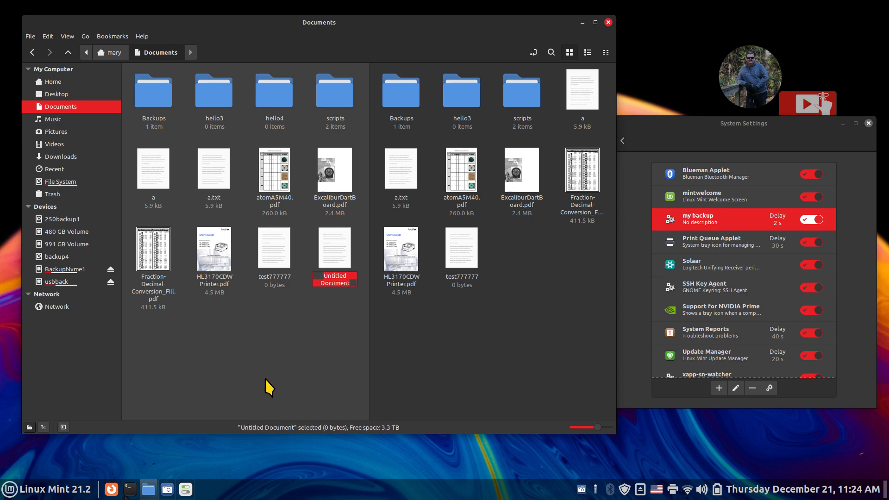
type("test")
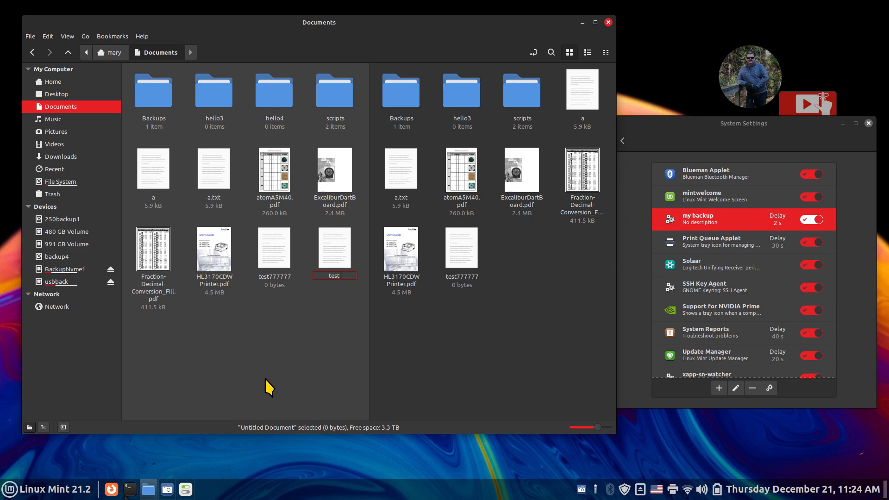
type(" 888888")
key("Return")
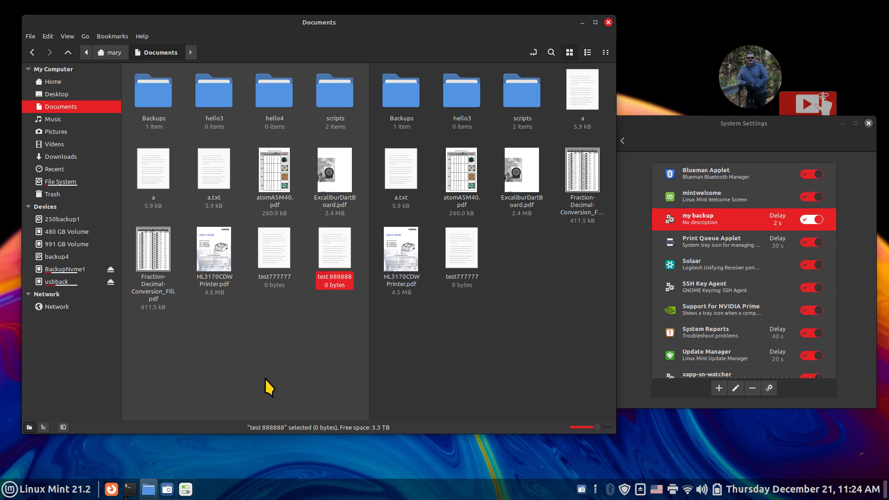
left_click(512, 276)
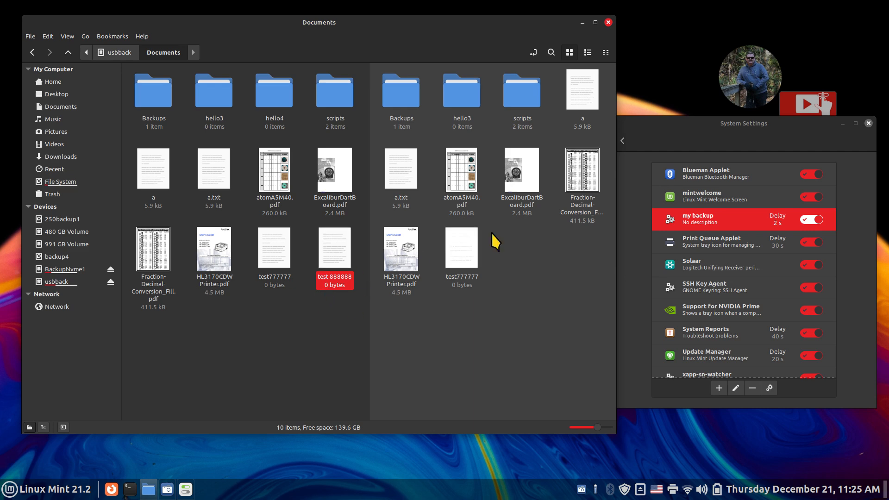
- Run the my backup job now and return to home Documents
left_click(770, 387)
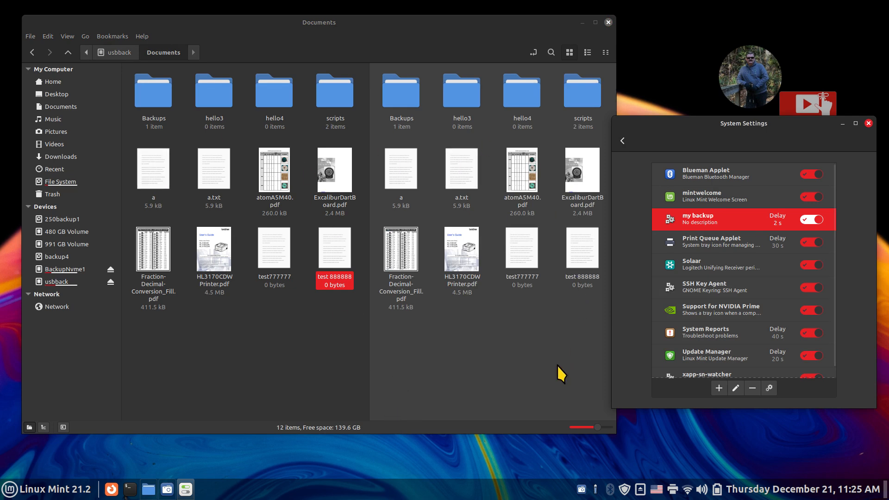
left_click(216, 98)
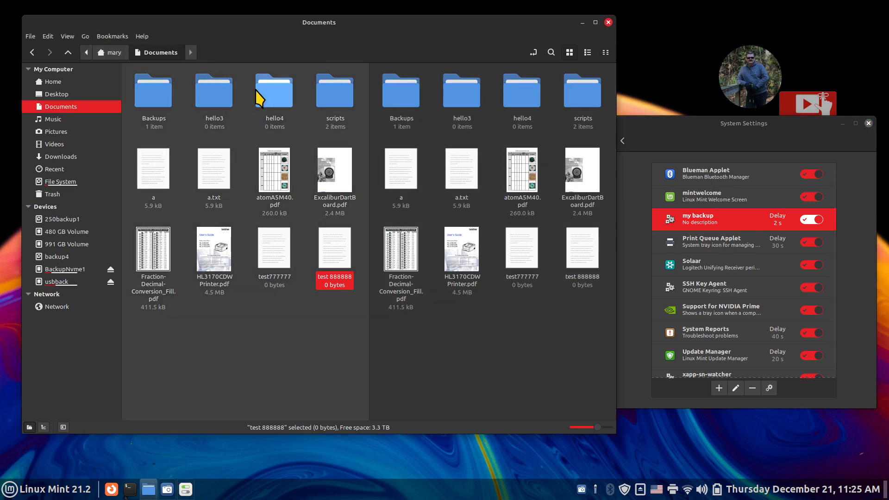
left_click(271, 94)
- Delete the hello3 folder and the test777777 file from Documents
left_click(206, 104)
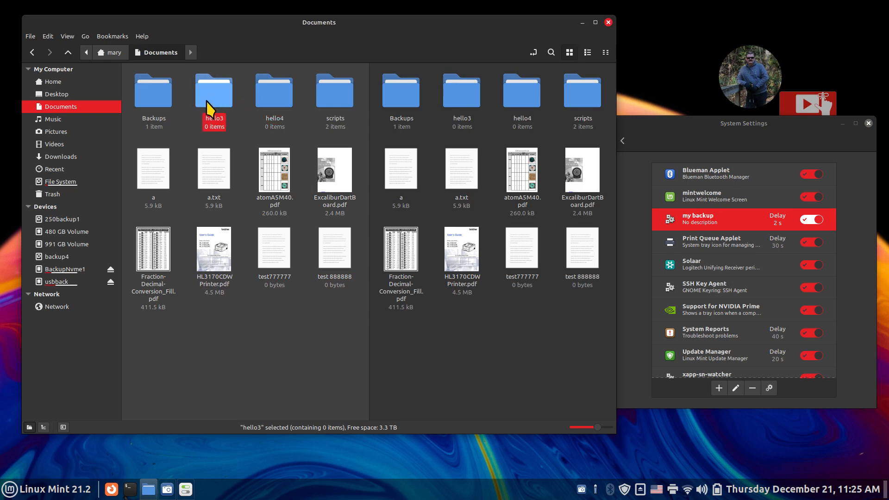
key("Delete")
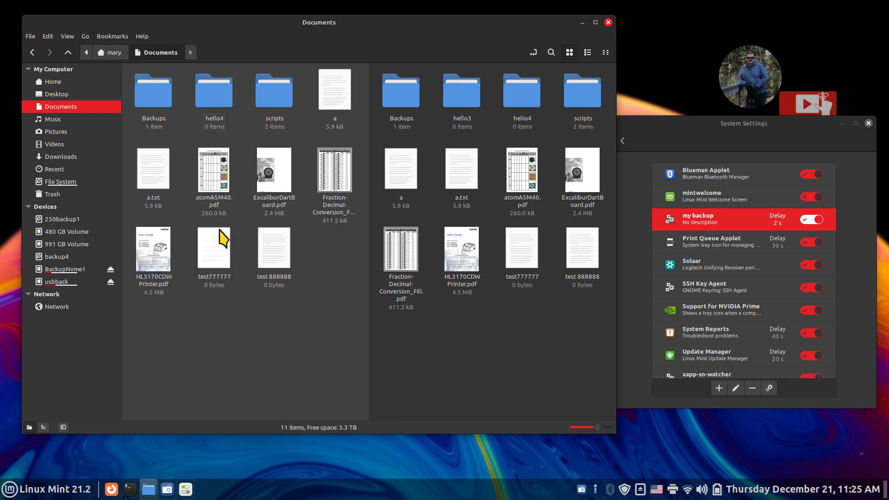
left_click(216, 252)
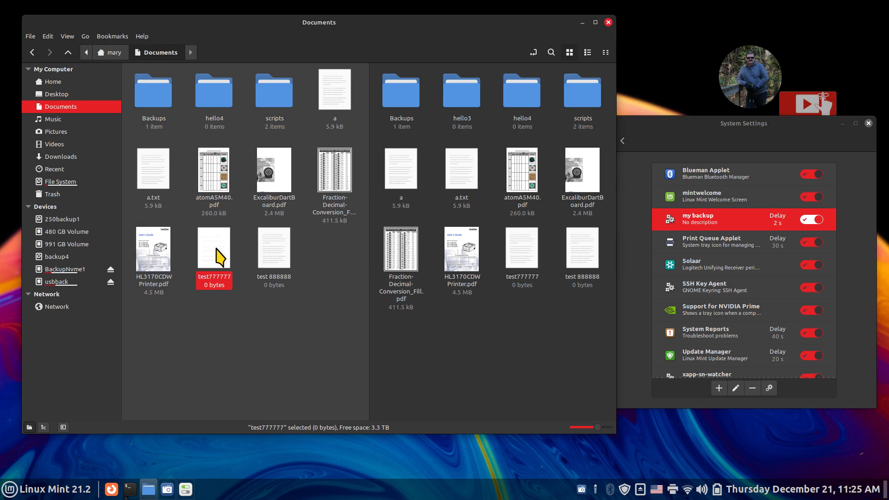
key("Delete")
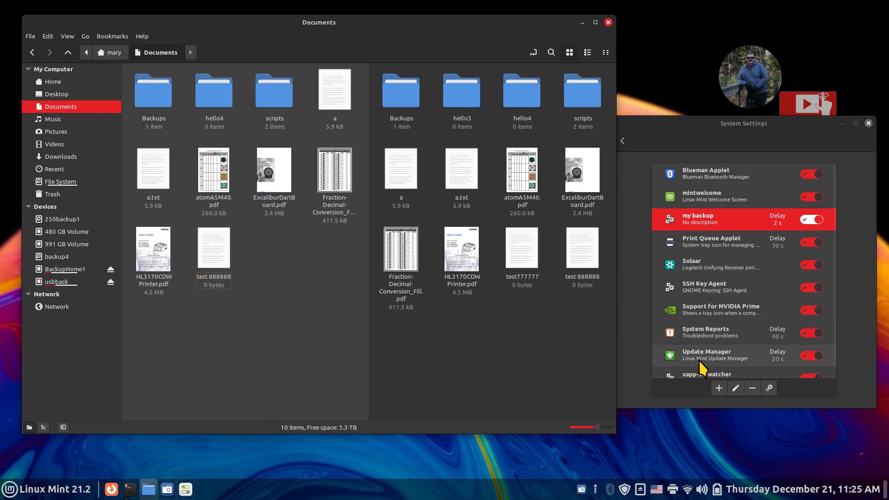
- Rerun my backup and check that usbback's Documents now lists 12 items
left_click(769, 388)
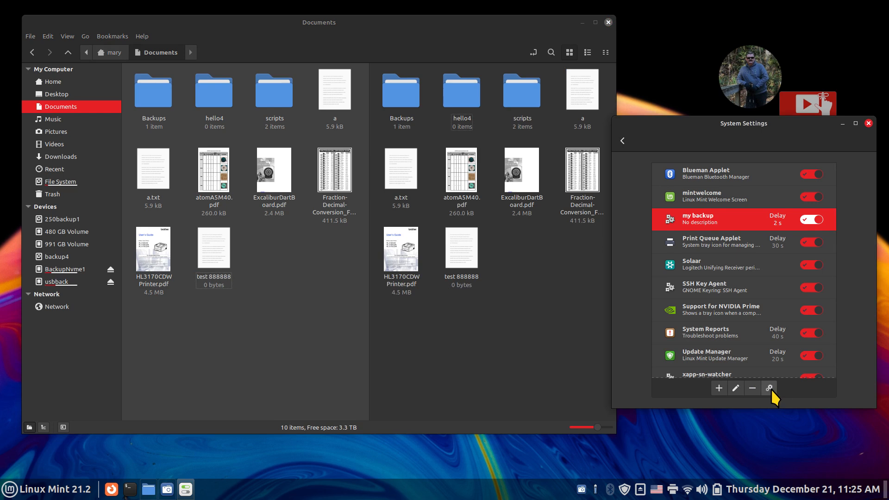
left_click(242, 291)
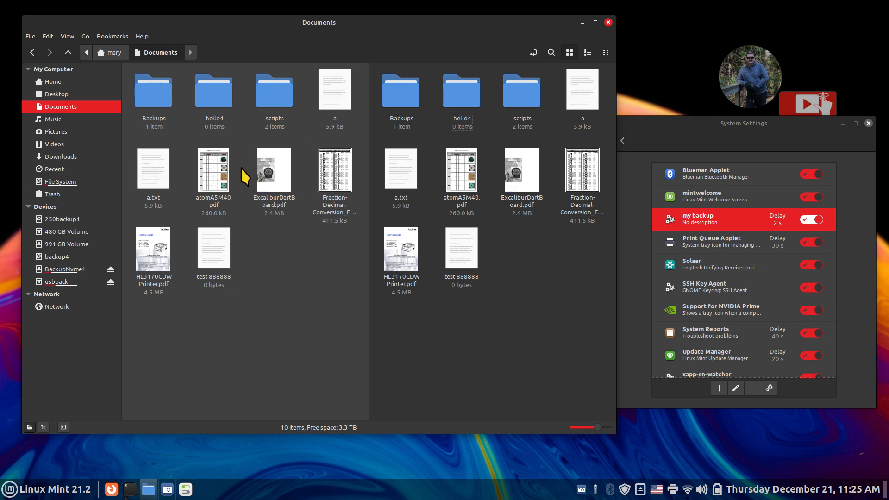
left_click(525, 273)
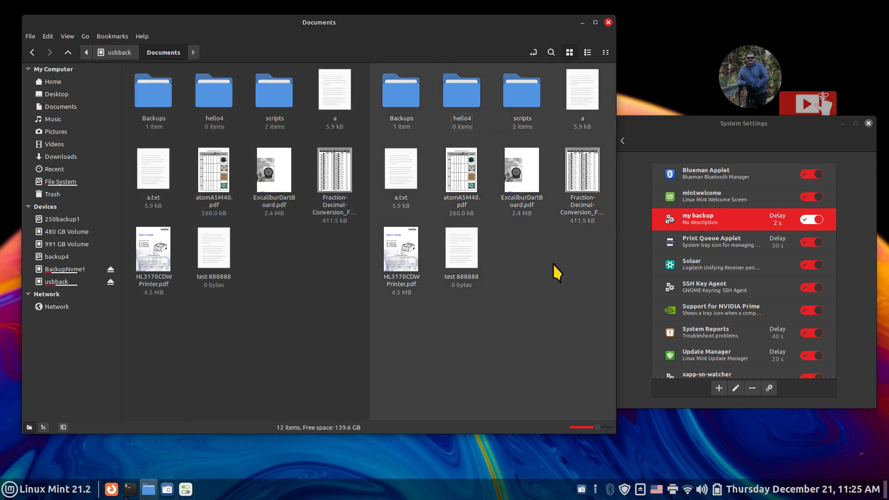
- Create a hello5 folder in home Documents and rerun my backup to copy it
left_click(271, 249)
right_click(271, 249)
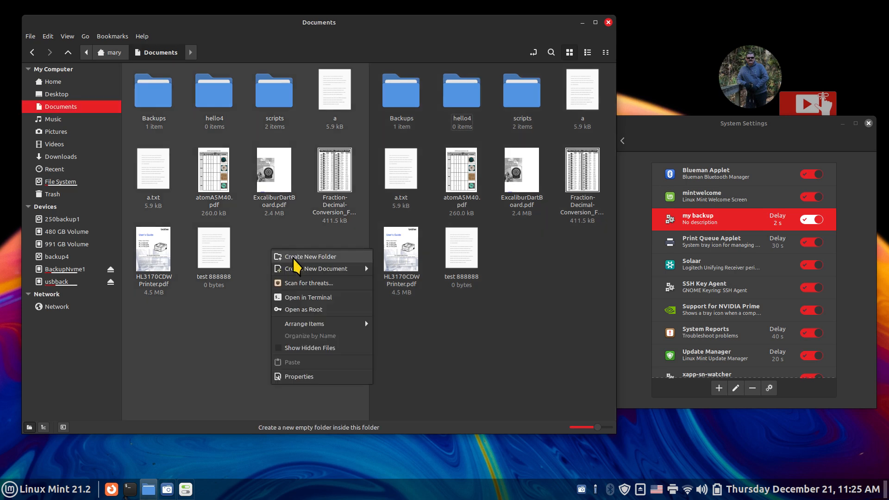
left_click(293, 257)
type("hello")
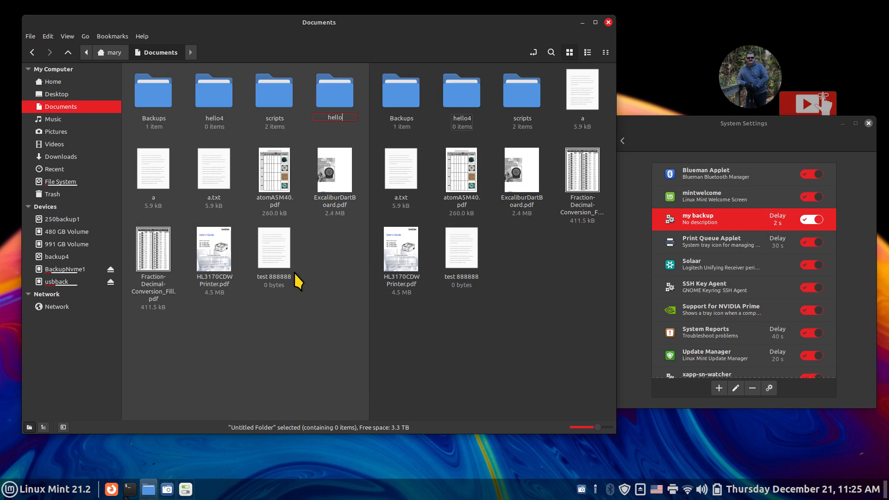
type("5")
left_click(328, 312)
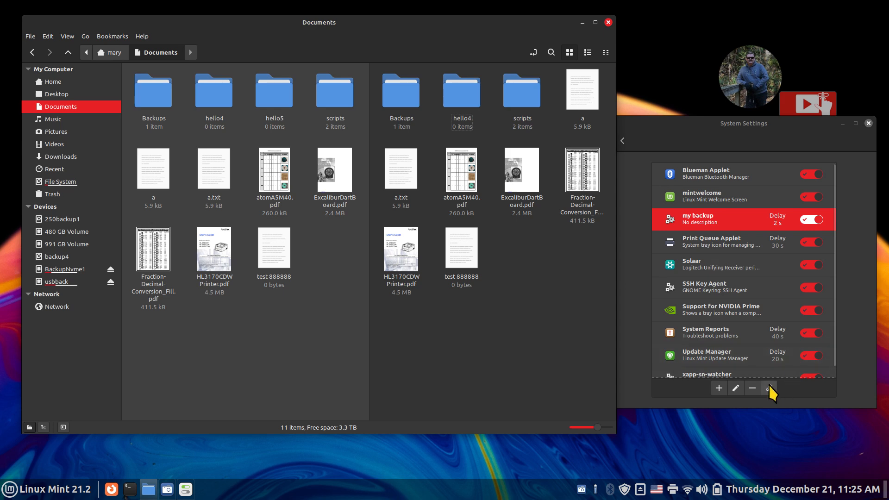
left_click(671, 388)
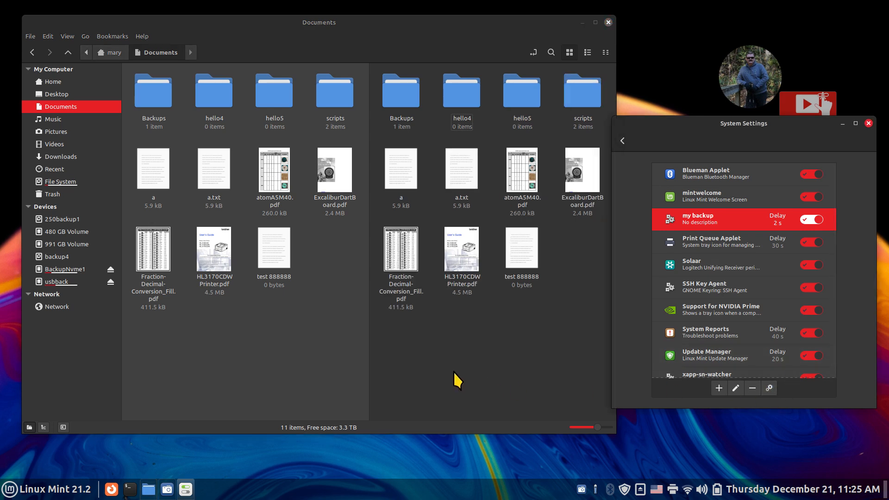
- Delete 'test 888888' from home Documents and rerun my backup so usbback drops it
left_click(258, 332)
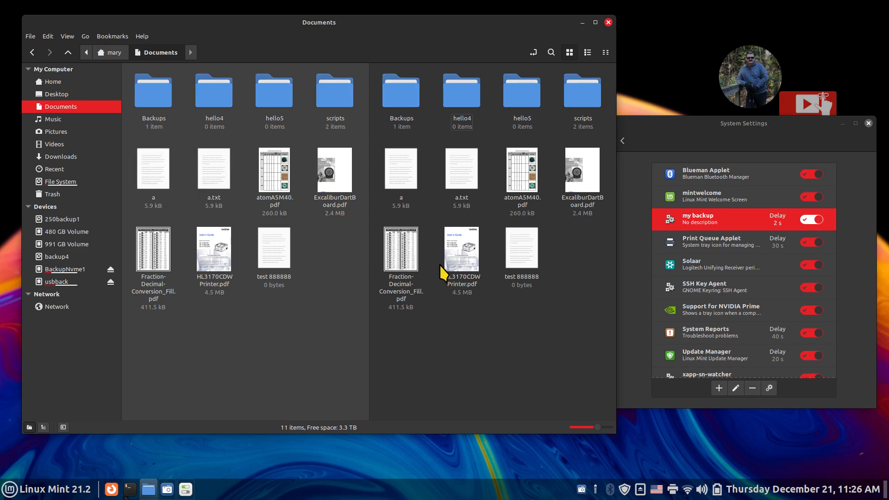
left_click(265, 253)
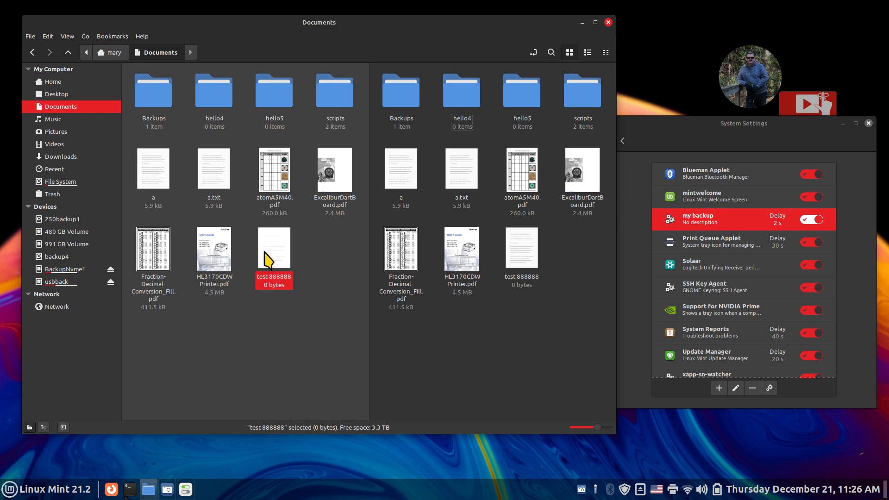
key("Delete")
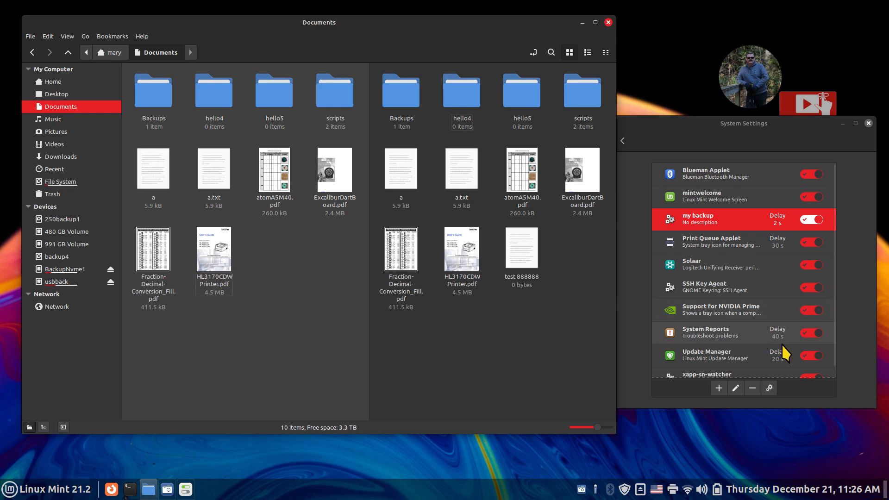
left_click(770, 387)
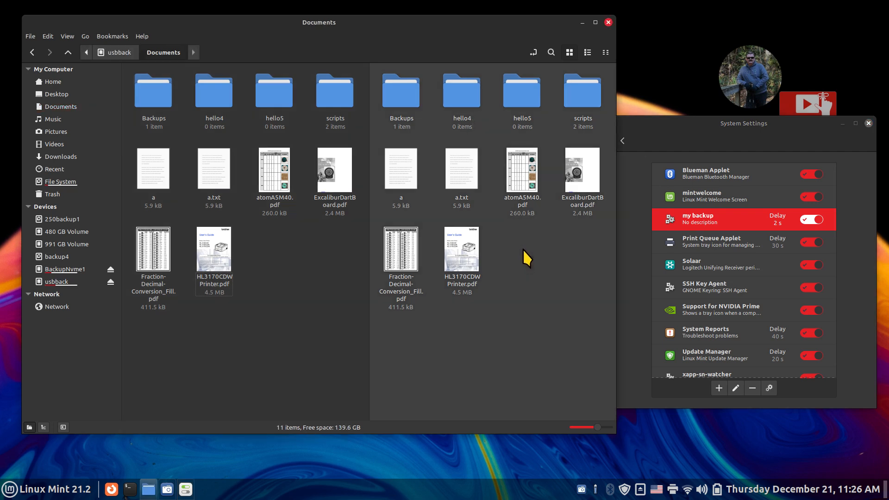
- Create an empty document named test4567 in usbback's Documents folder
right_click(523, 249)
mouse_move(573, 268)
left_click(639, 288)
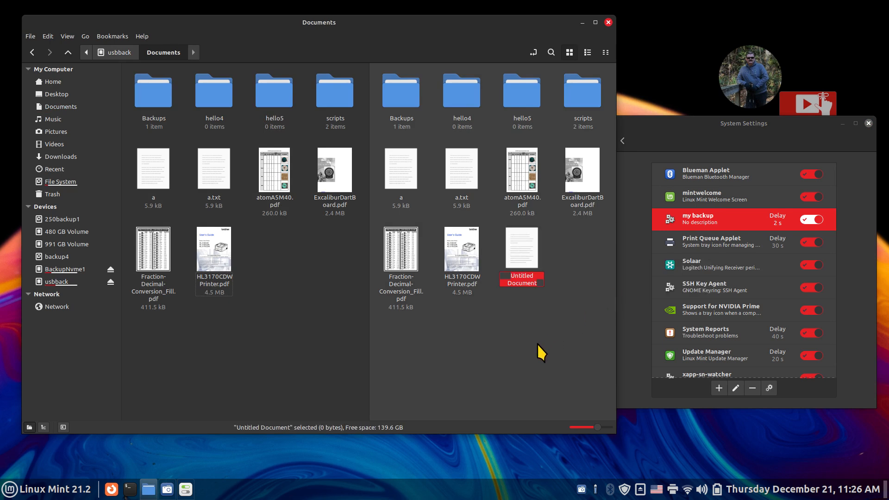
type("test")
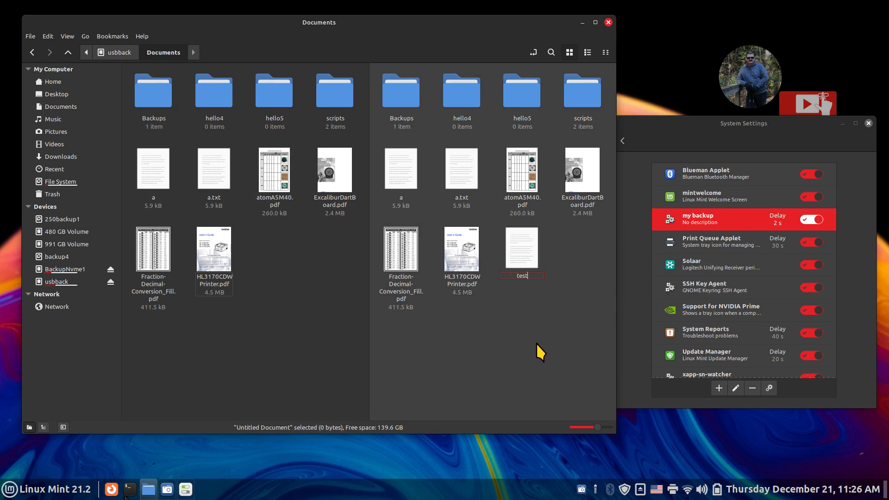
type("4567")
key("Return")
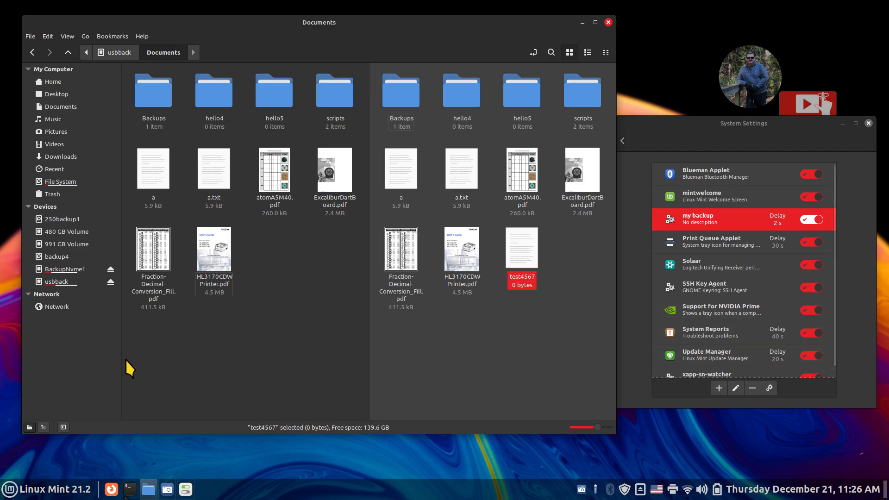
- Rerun my backup so test4567 is wiped from usbback, then open the scripts folder
left_click(266, 326)
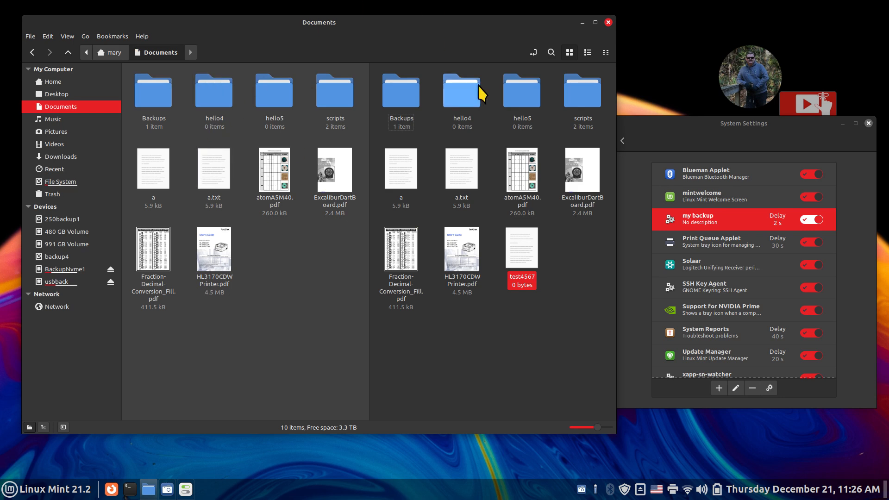
left_click(529, 273)
left_click(68, 284)
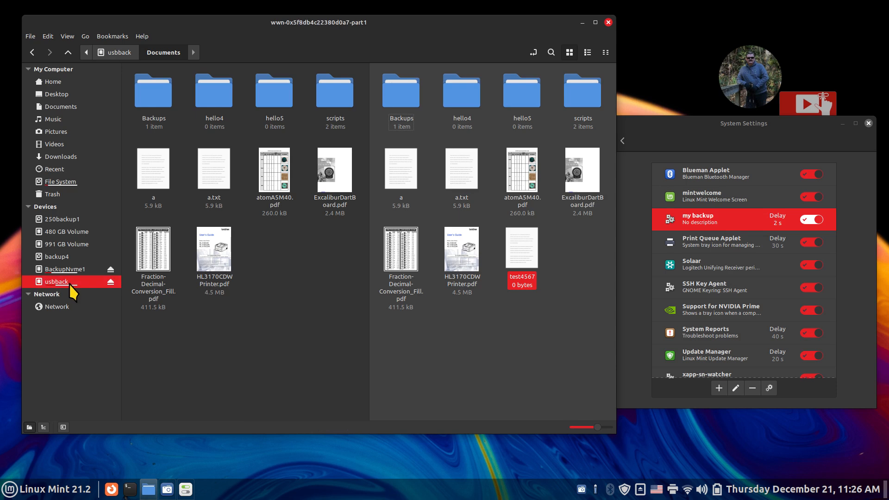
double_click(401, 89)
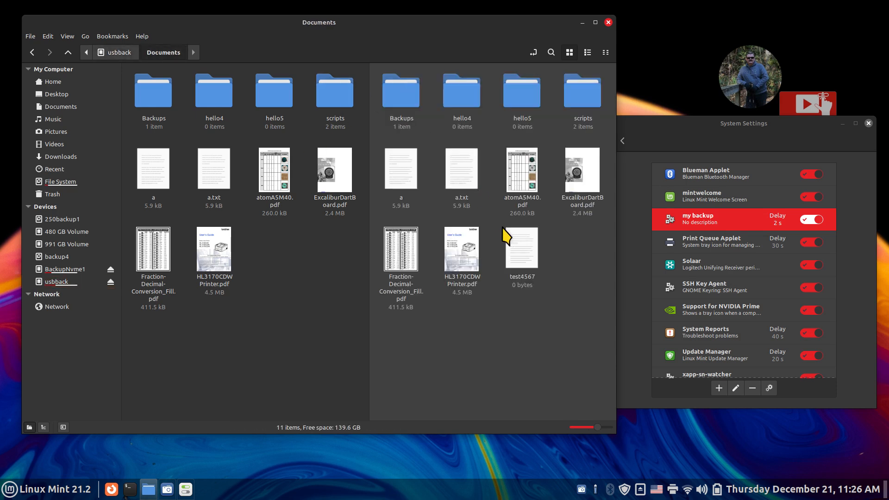
left_click(528, 265)
left_click(772, 386)
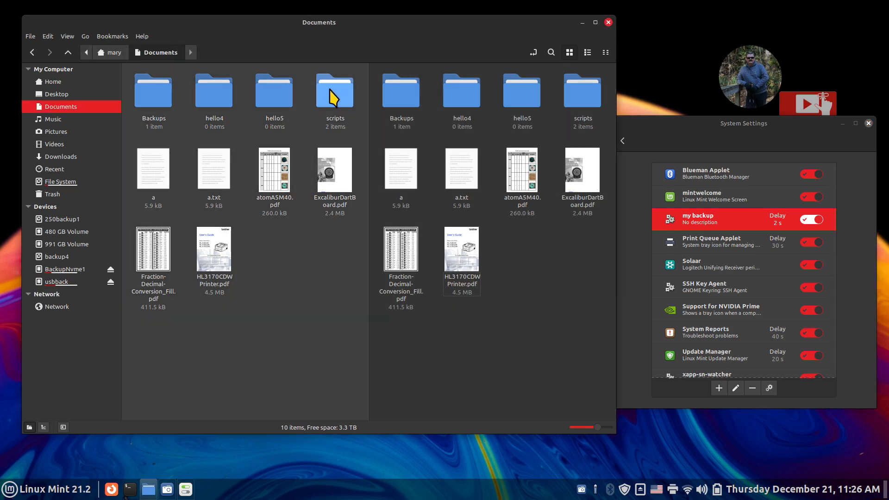
double_click(333, 95)
- Display mybackup in Xed, select --delete on line 2, then close without editing
double_click(266, 100)
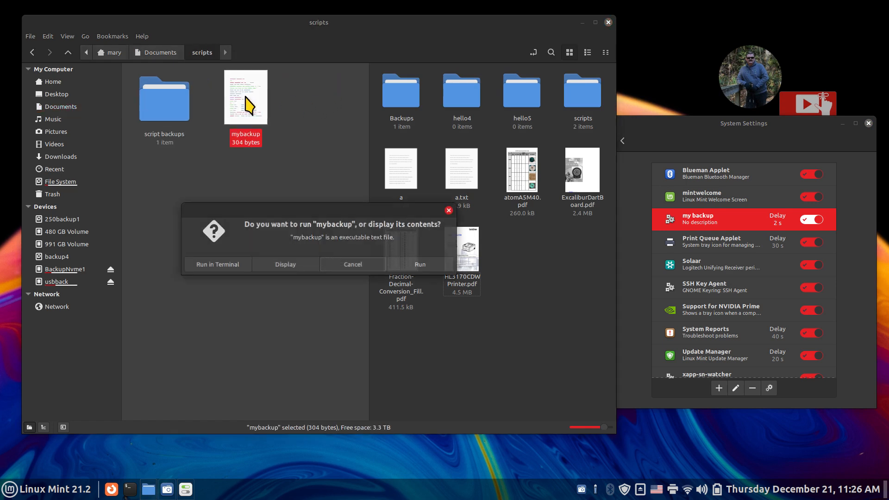
left_click(271, 262)
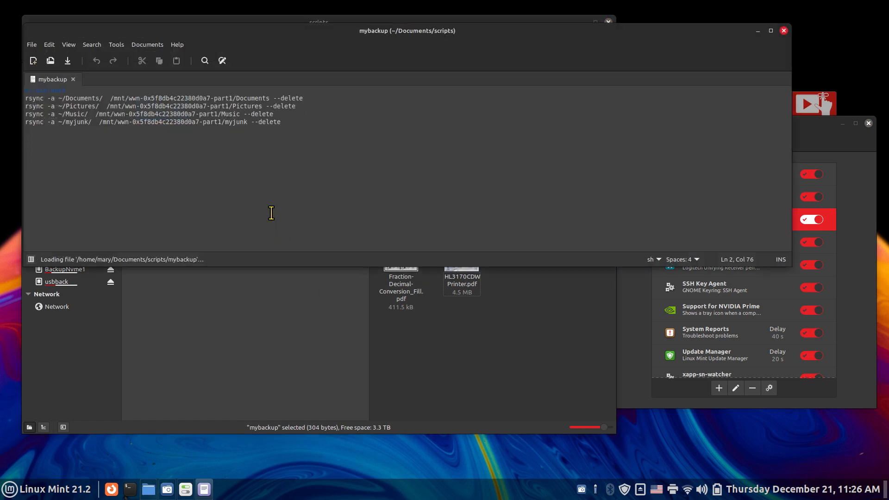
scroll(284, 204, "up", 4)
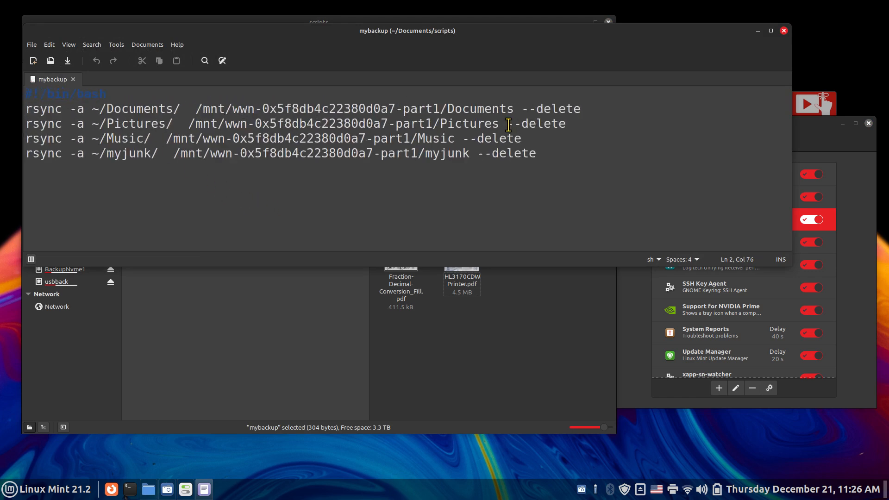
left_click(521, 107)
left_click_drag(521, 107, 600, 109)
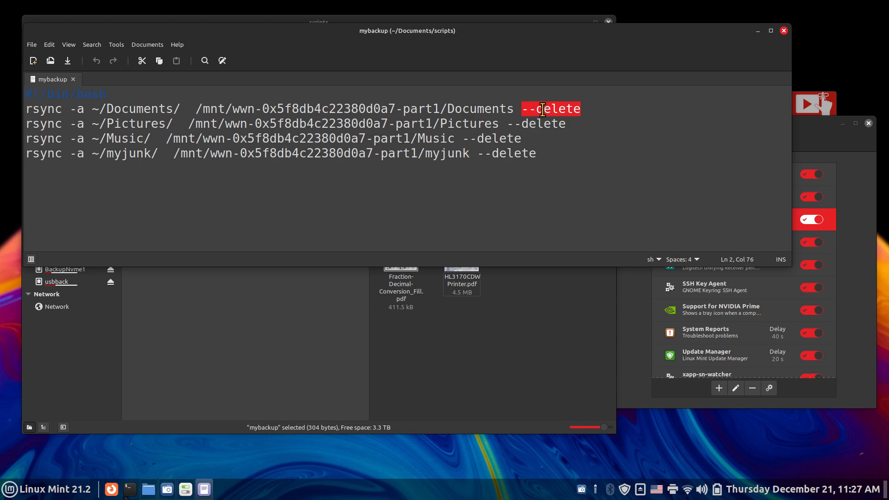
left_click(784, 31)
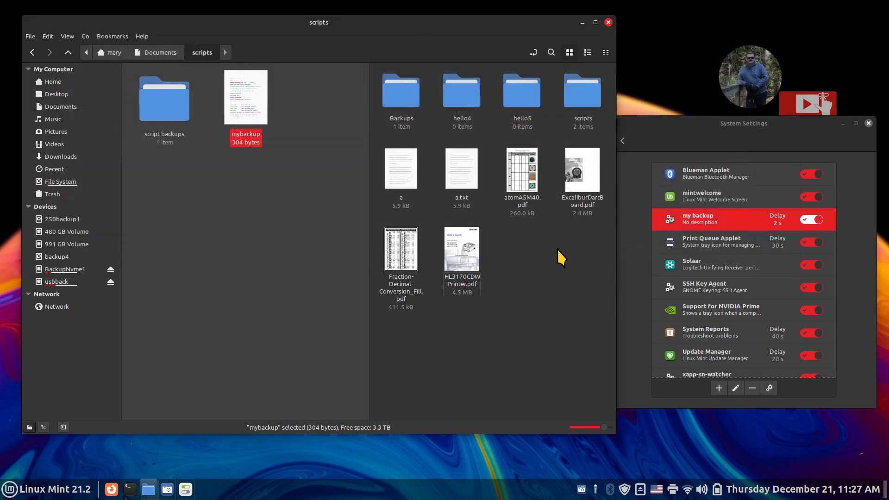
- Reopen mybackup, remove --delete from the Documents rsync line, save and close
double_click(241, 99)
left_click(285, 264)
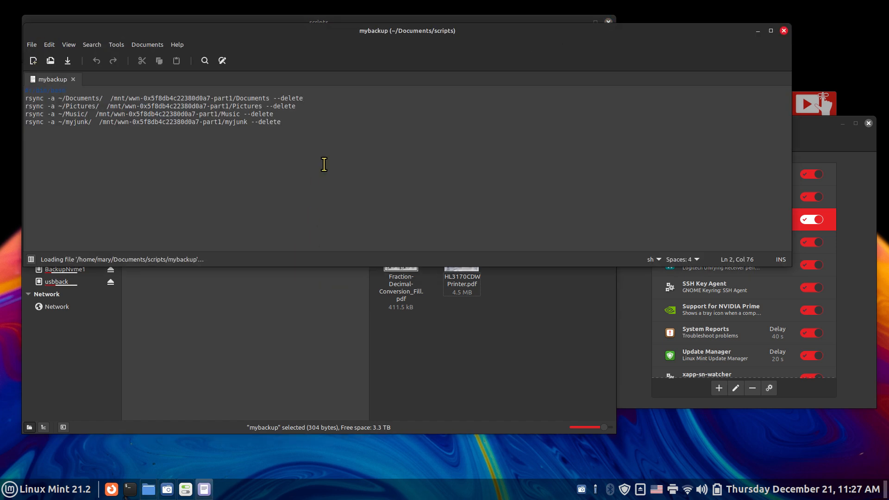
left_click_drag(272, 98, 304, 98)
key("BackSpace")
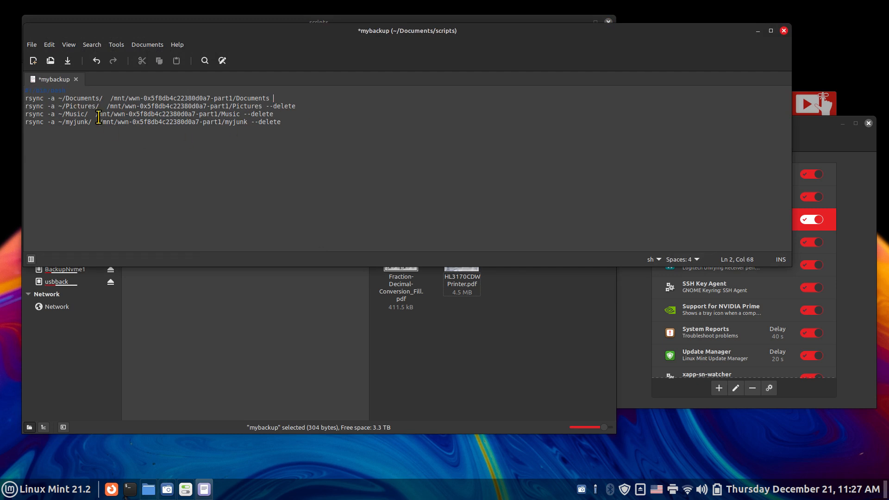
left_click(67, 63)
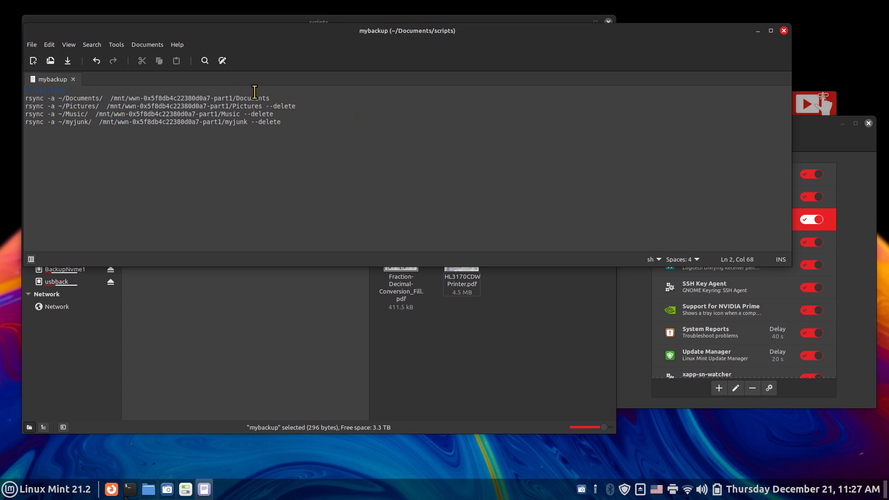
left_click(784, 31)
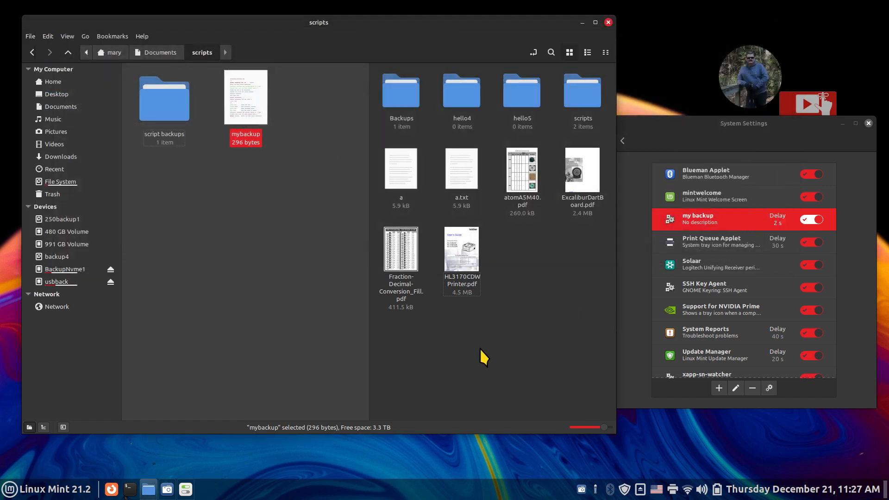
- Delete all four backed-up folders from the usbback drive root
left_click(88, 283)
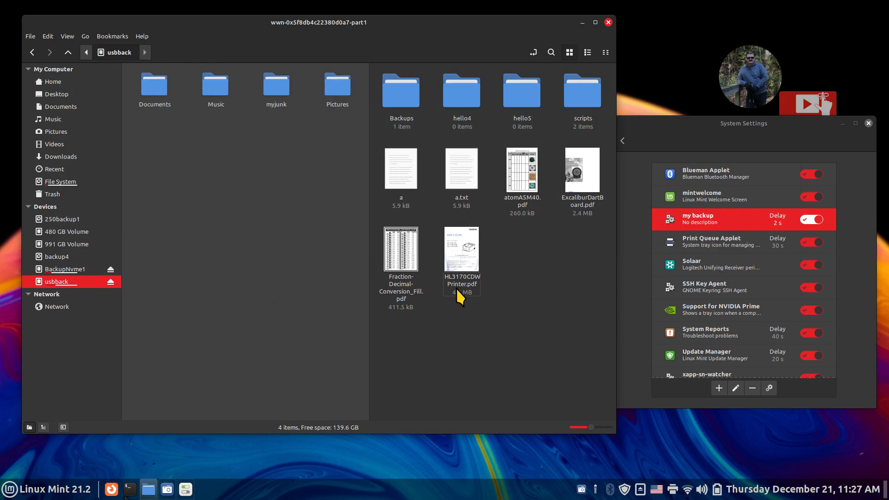
left_click(526, 317)
left_click(99, 283)
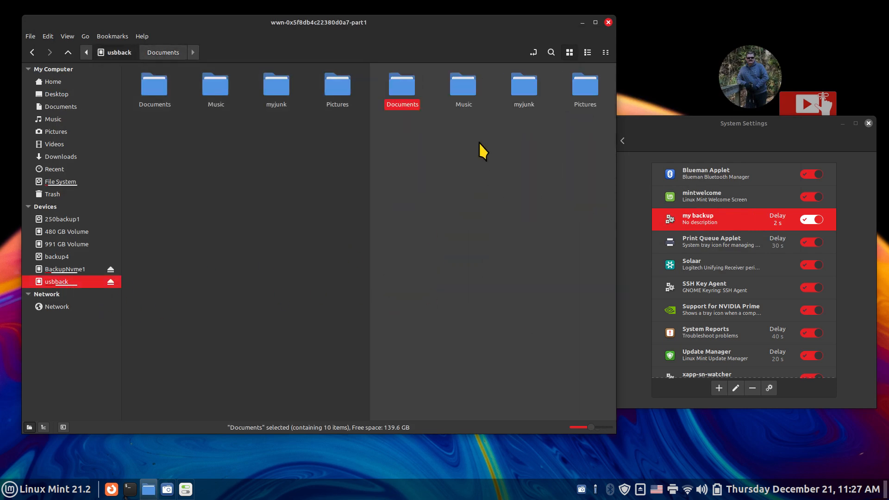
left_click(403, 192)
left_click_drag(384, 119, 606, 74)
key("Delete")
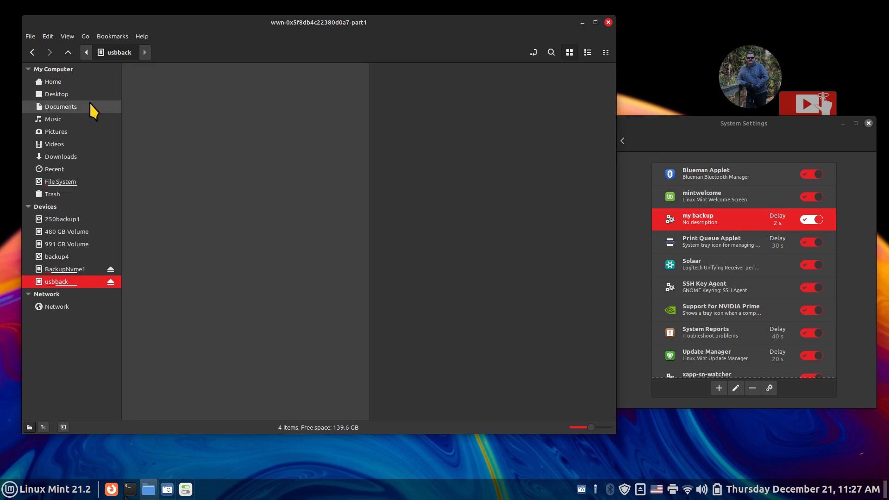
- Run my backup now and open usbback's Documents beside home Documents to compare
left_click(89, 107)
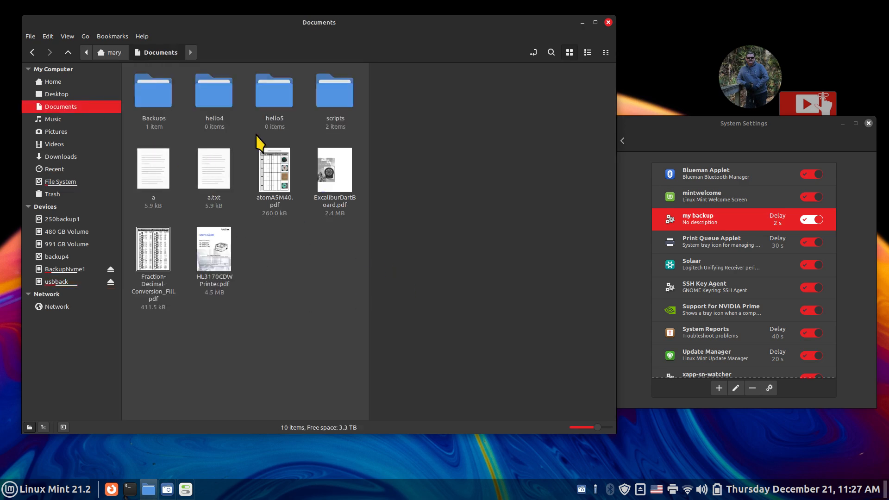
left_click(509, 255)
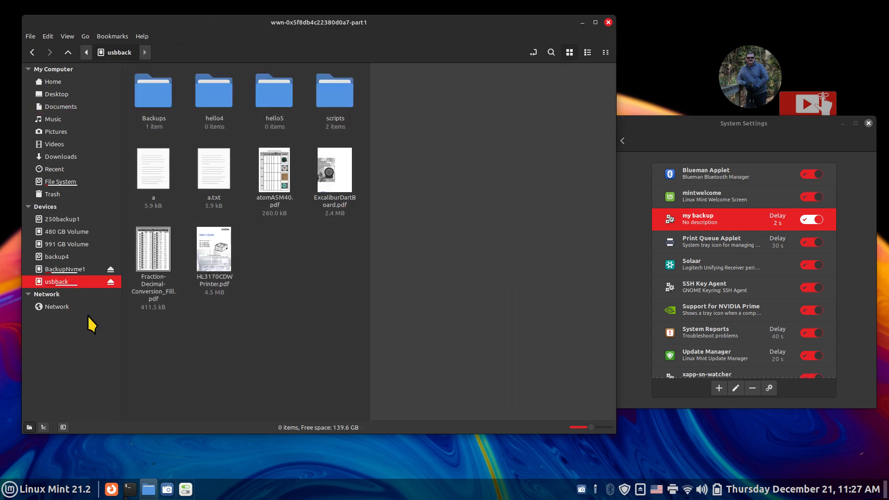
left_click(770, 389)
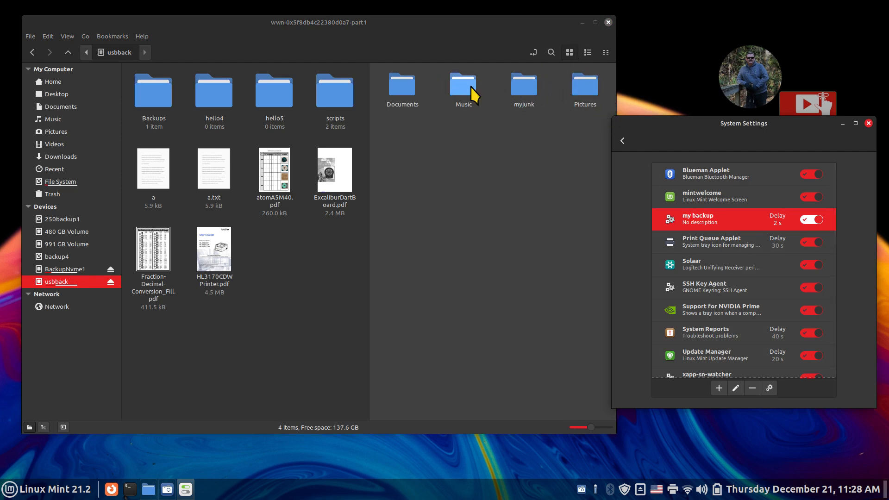
double_click(407, 95)
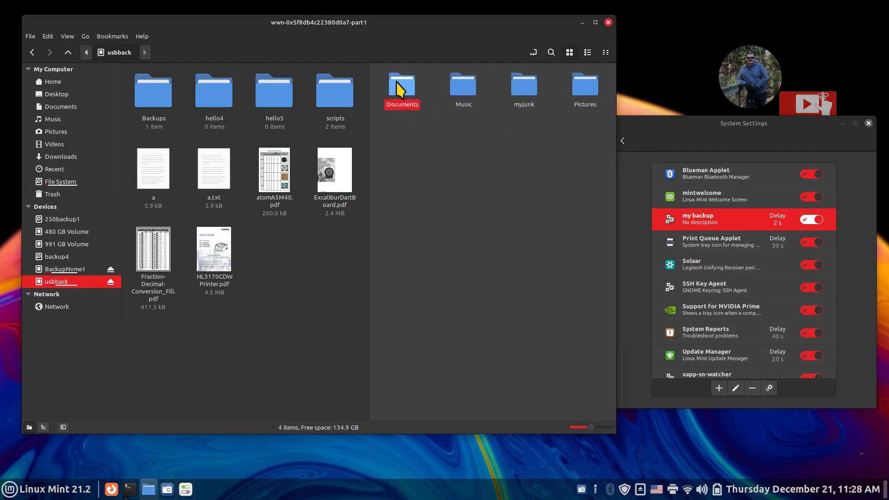
left_click(298, 288)
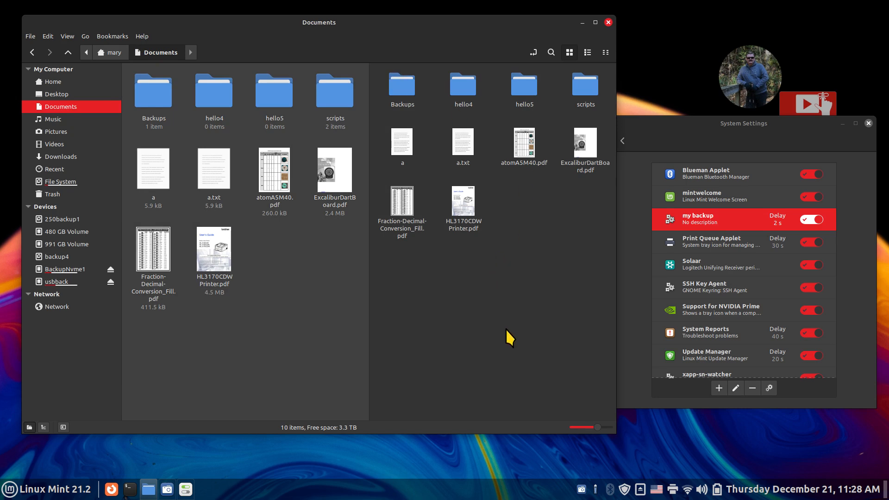
- Delete the hello5 folder from home Documents
scroll(505, 329, "up", 1)
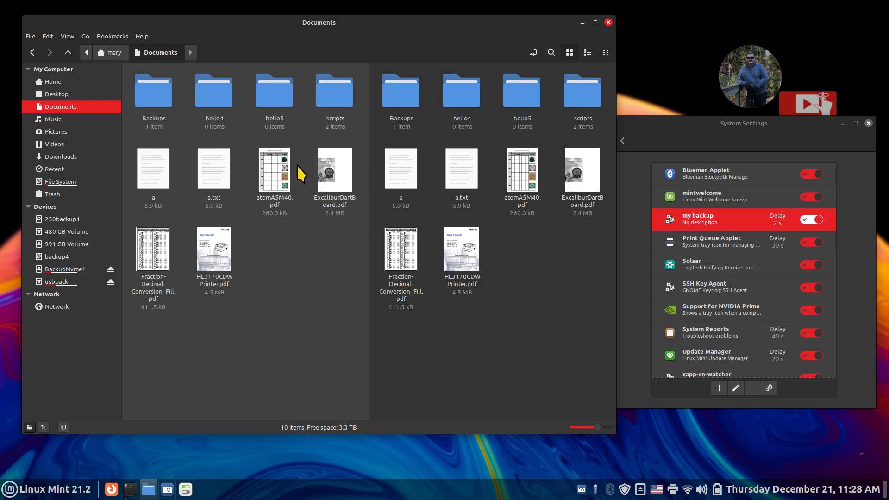
left_click(279, 99)
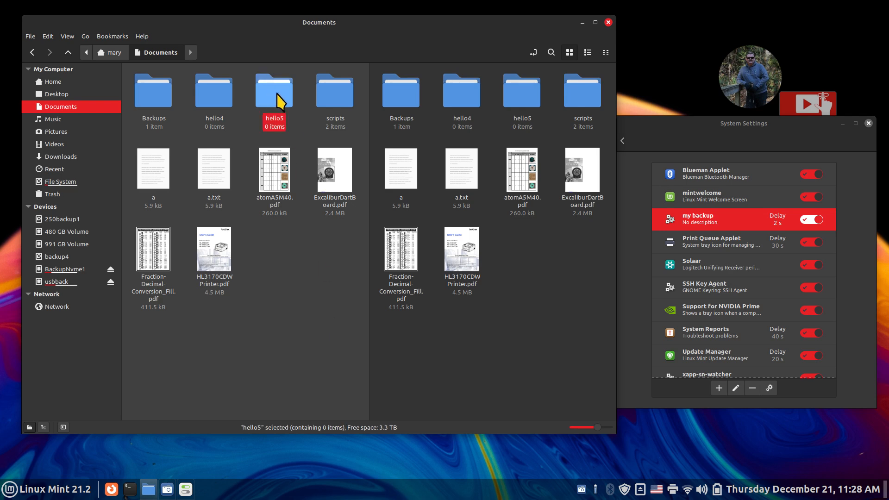
key("Delete")
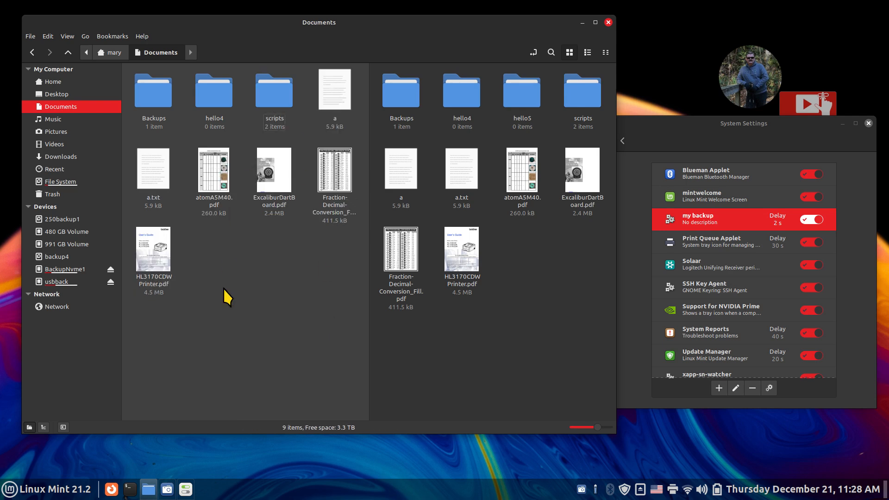
- Create an empty document named test 7777 in home Documents
right_click(211, 251)
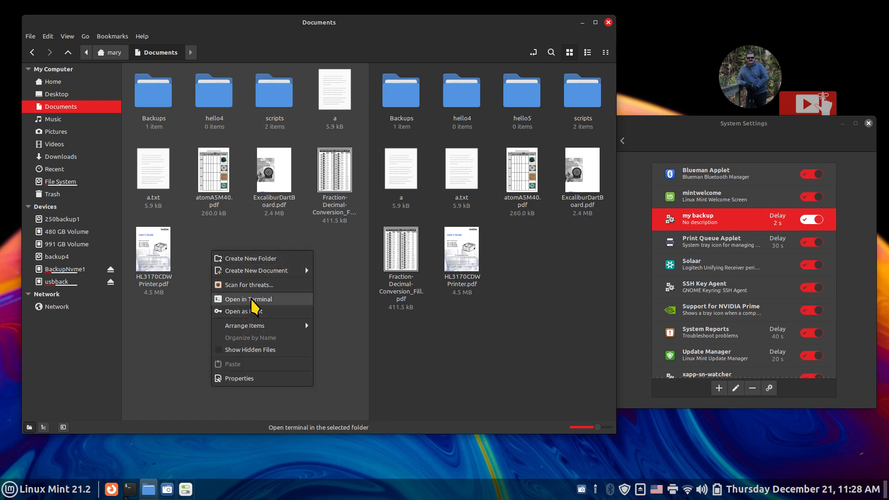
mouse_move(280, 278)
left_click(353, 295)
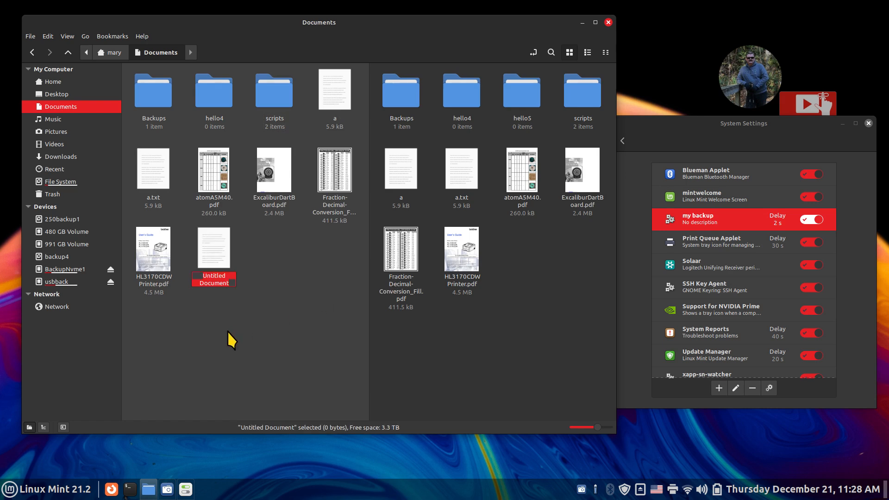
type("test")
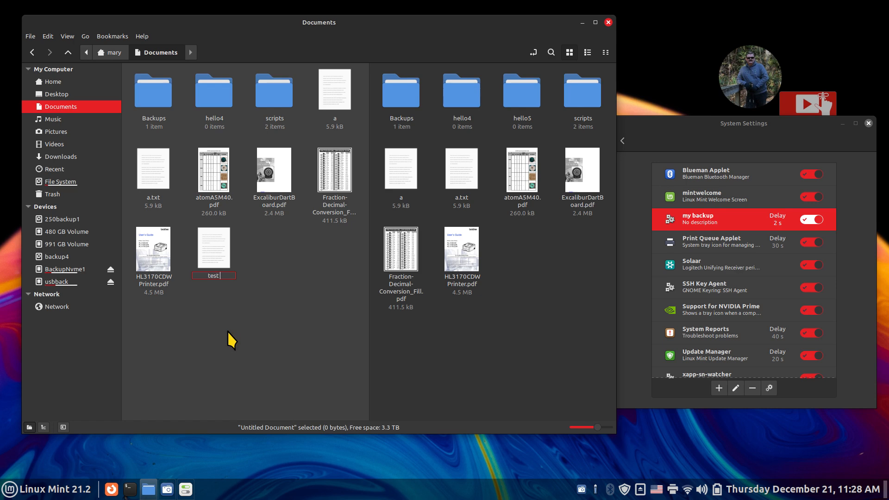
type(" 7777")
key("Return")
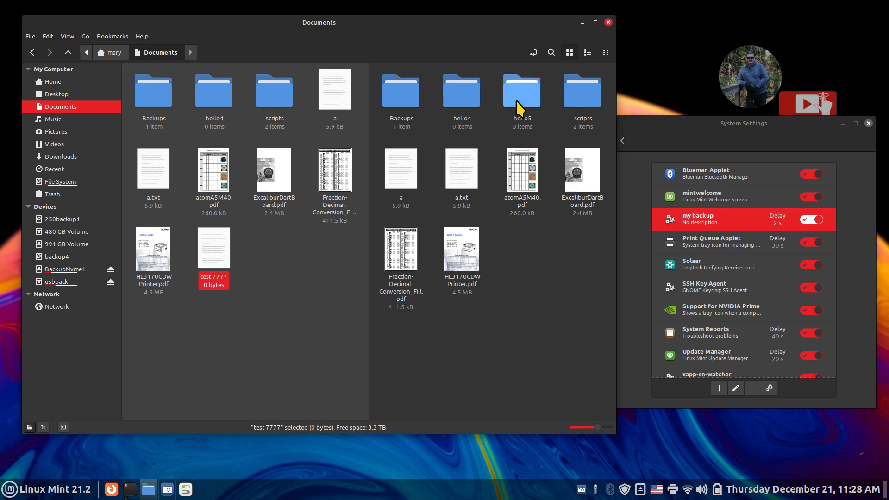
left_click(549, 258)
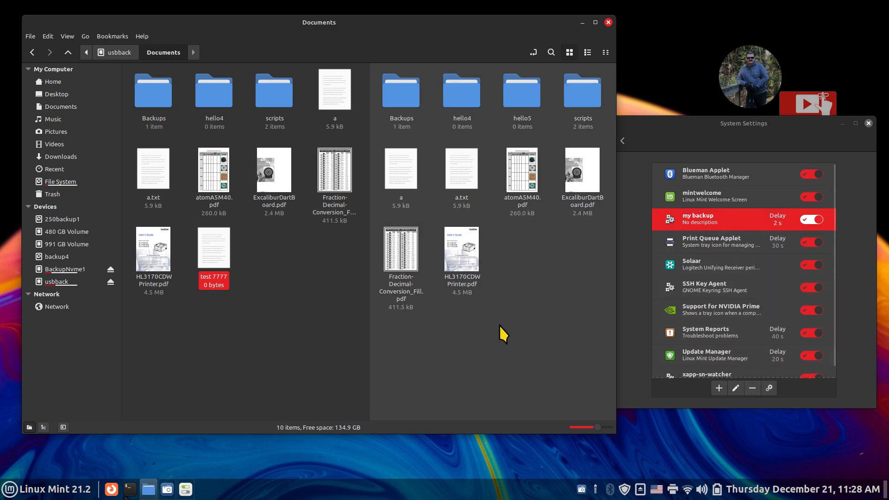
- Display scripts/mybackup in Xed to review its rsync lines, close it, and select usbback
left_click(268, 99)
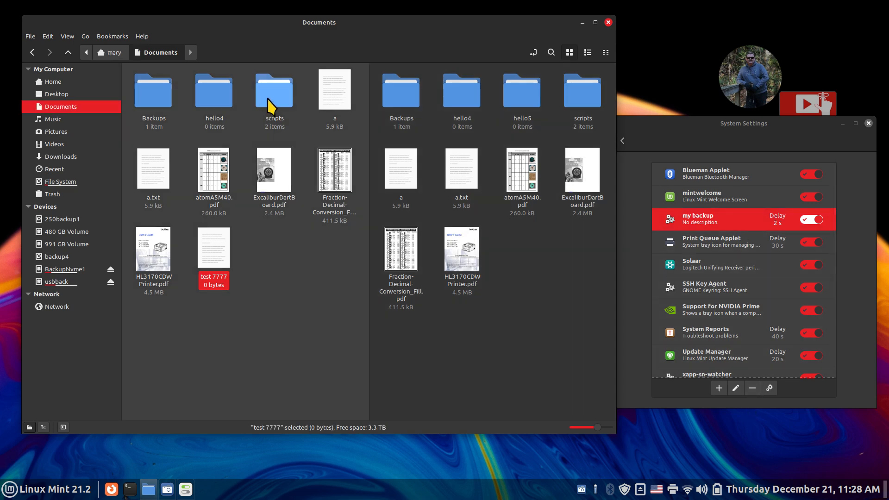
double_click(268, 99)
double_click(245, 111)
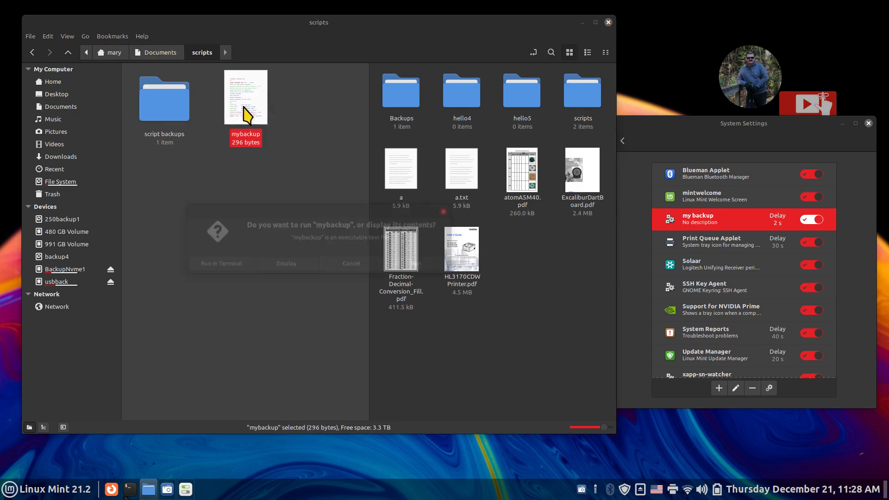
left_click(292, 264)
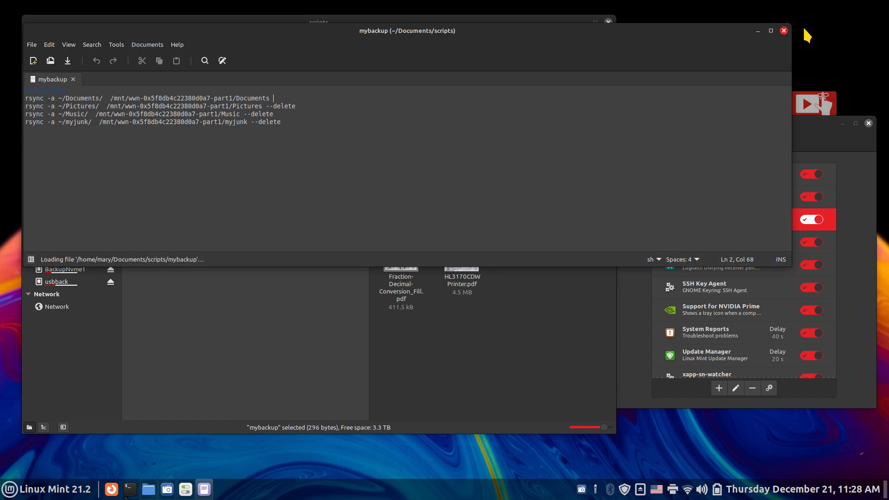
left_click(783, 30)
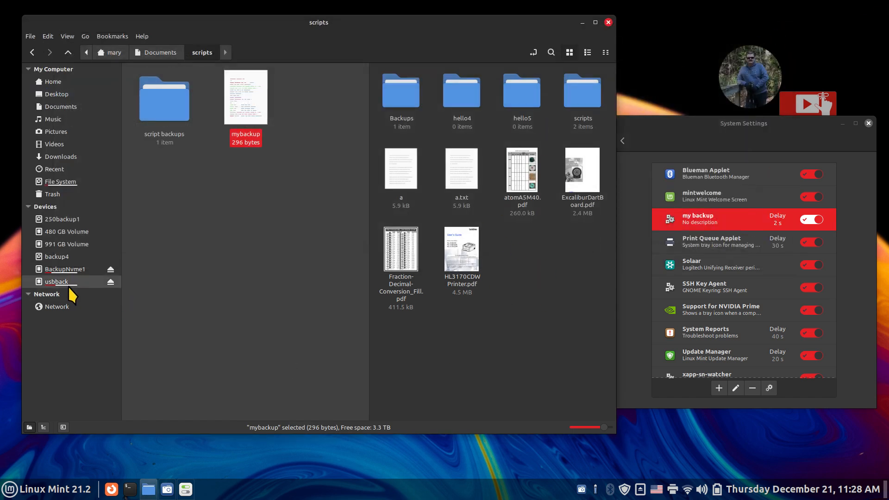
left_click(60, 281)
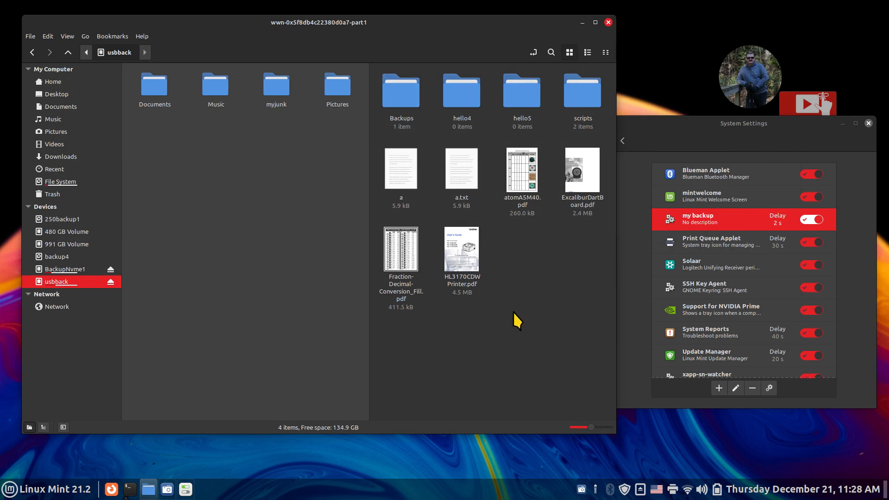
- Show usbback's Documents beside home Documents and rerun my backup to copy test 7777
left_click(513, 313)
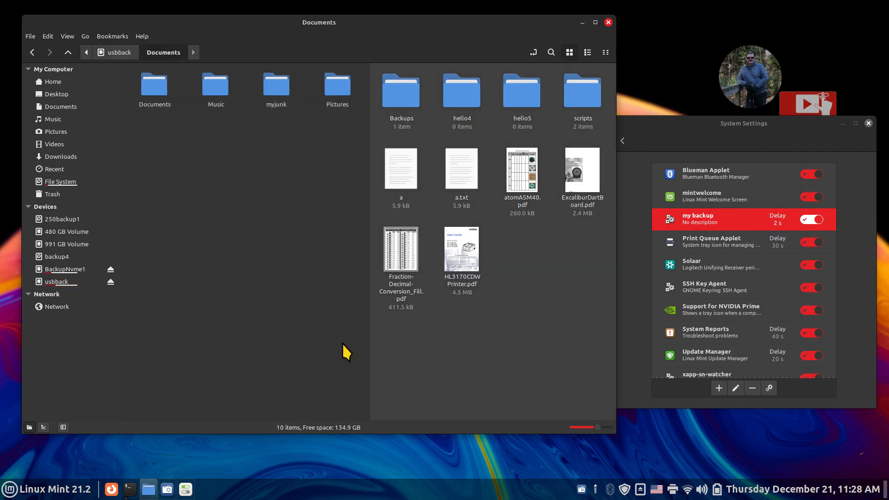
left_click(68, 282)
left_click(400, 88)
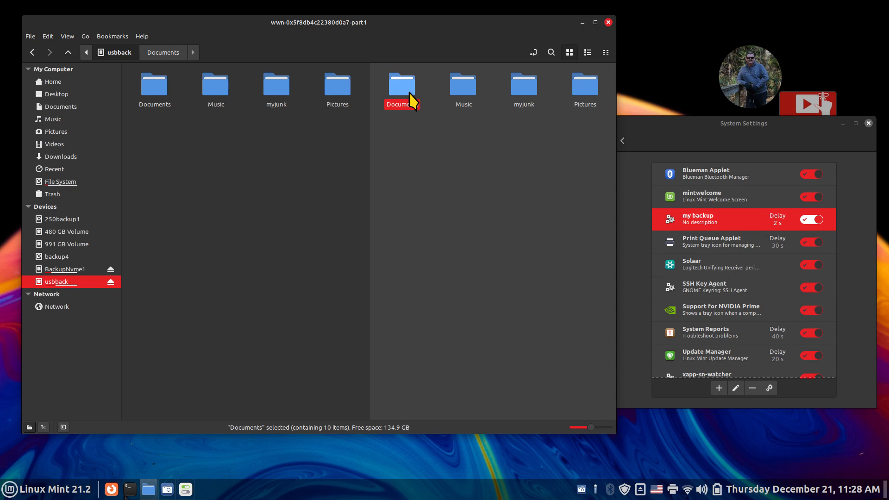
double_click(409, 92)
left_click(67, 107)
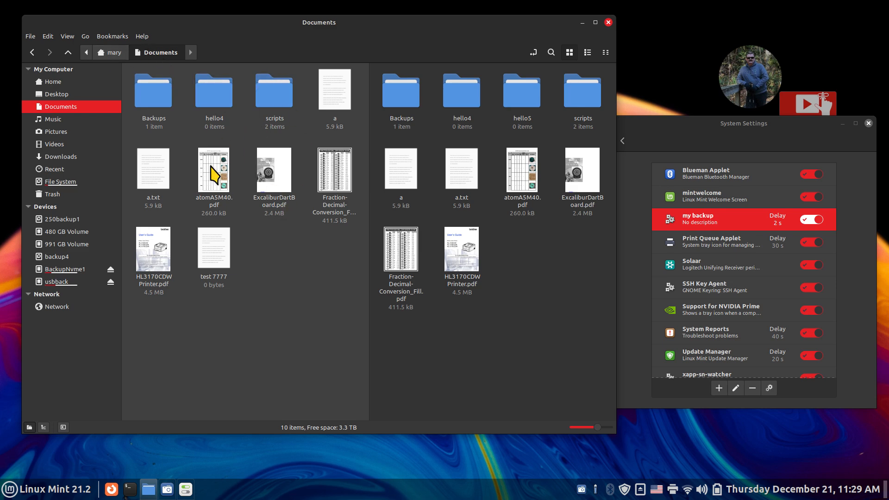
left_click(207, 256)
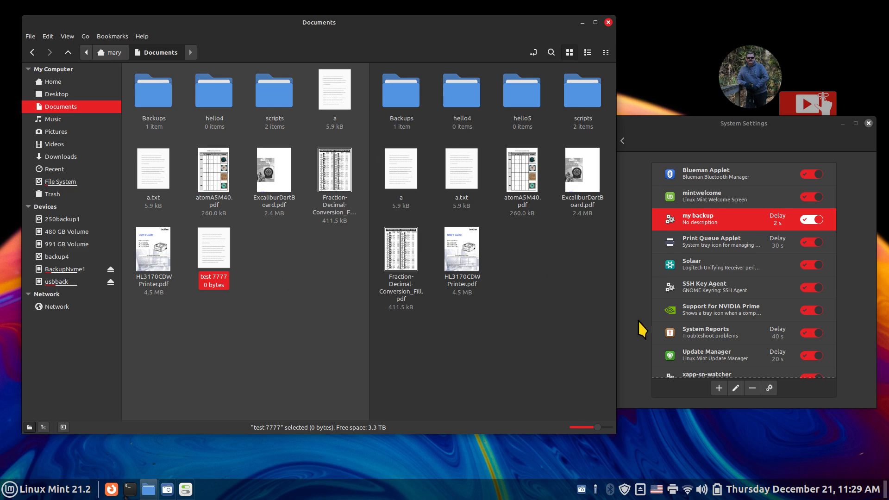
left_click(769, 389)
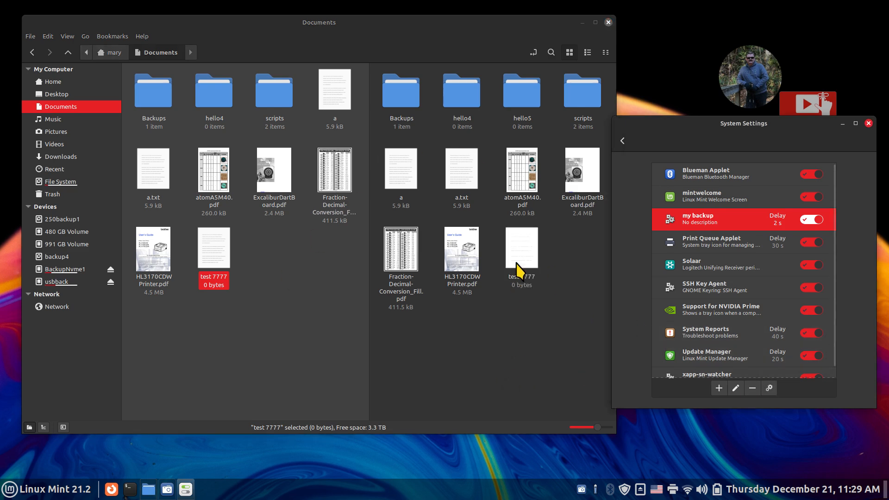
left_click(521, 100)
- Delete test 7777 from home Documents and rerun my backup
left_click(227, 256)
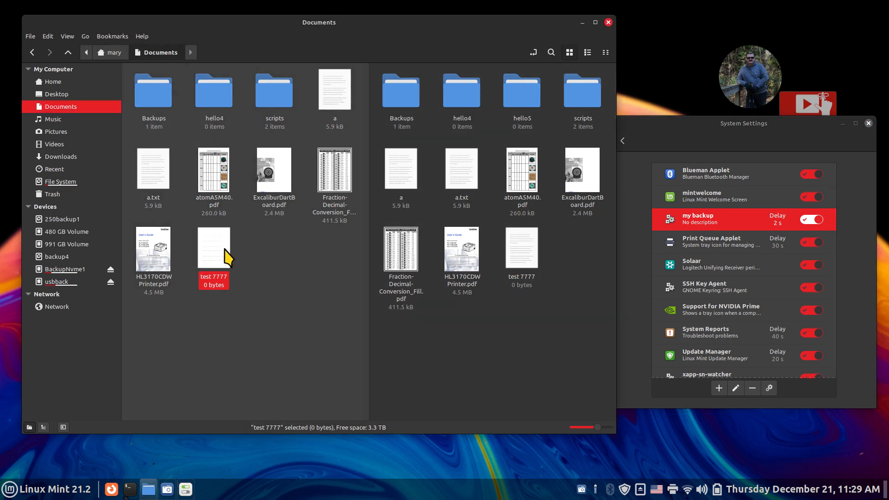
key("Delete")
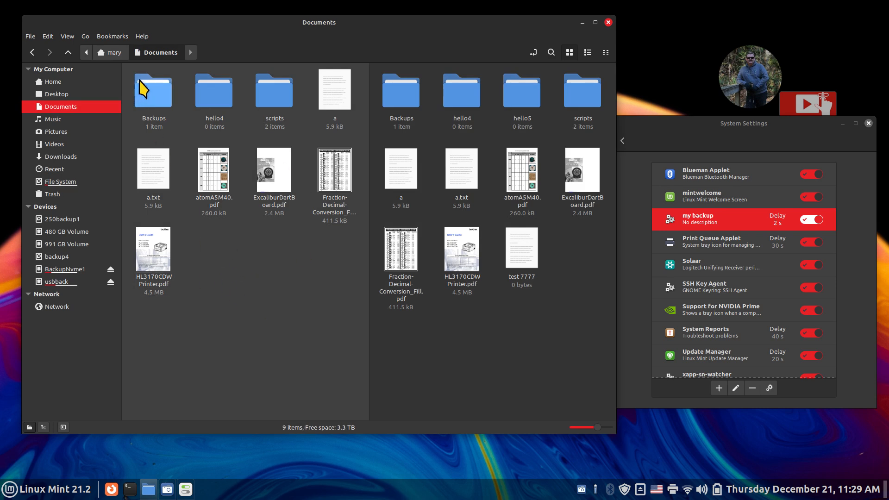
left_click(770, 388)
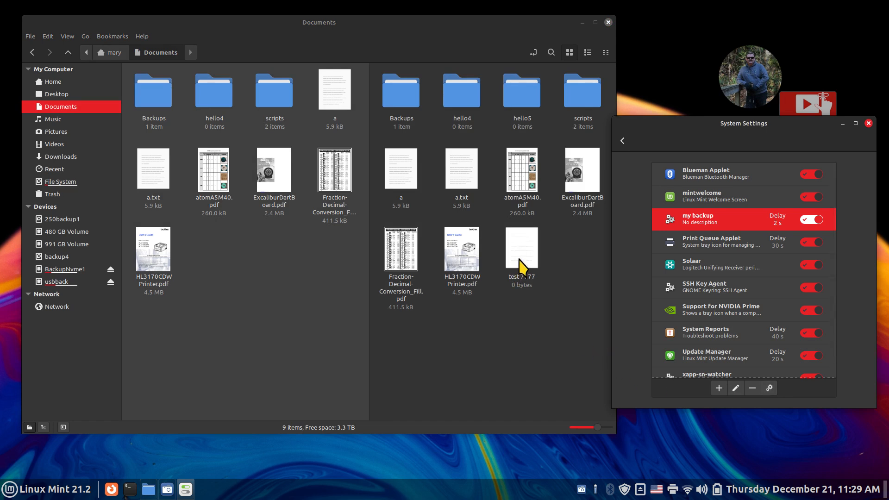
- Create an empty document named test 999999 in usbback's Documents
left_click(394, 332)
right_click(426, 320)
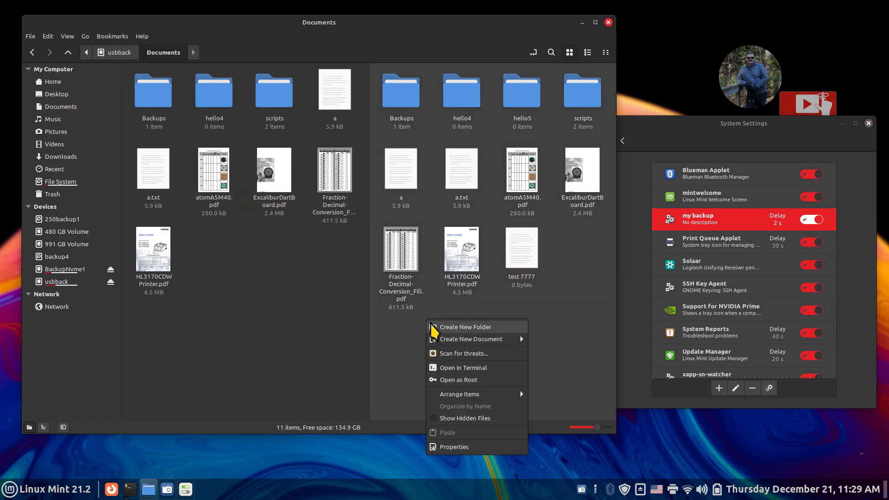
mouse_move(509, 341)
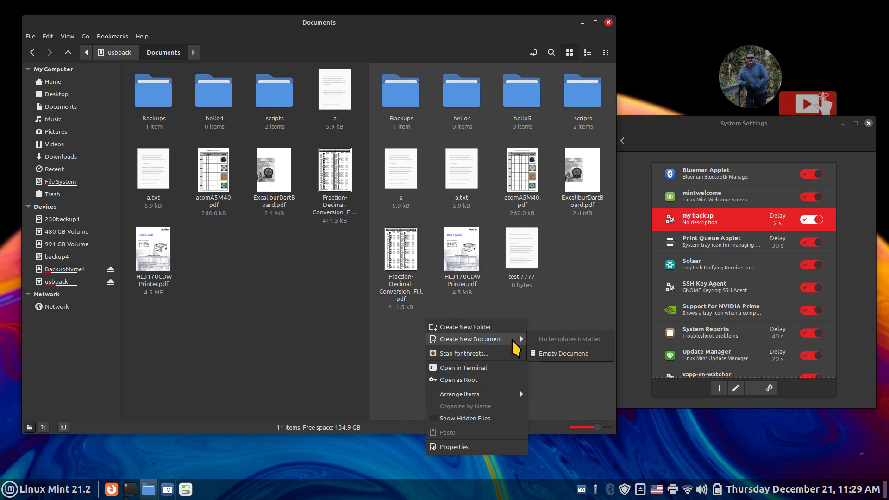
left_click(553, 354)
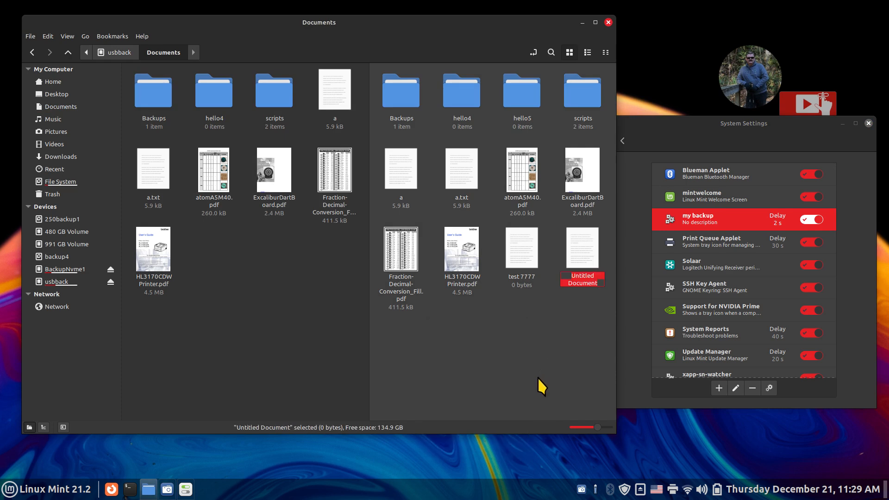
type("test 999999")
key("Return")
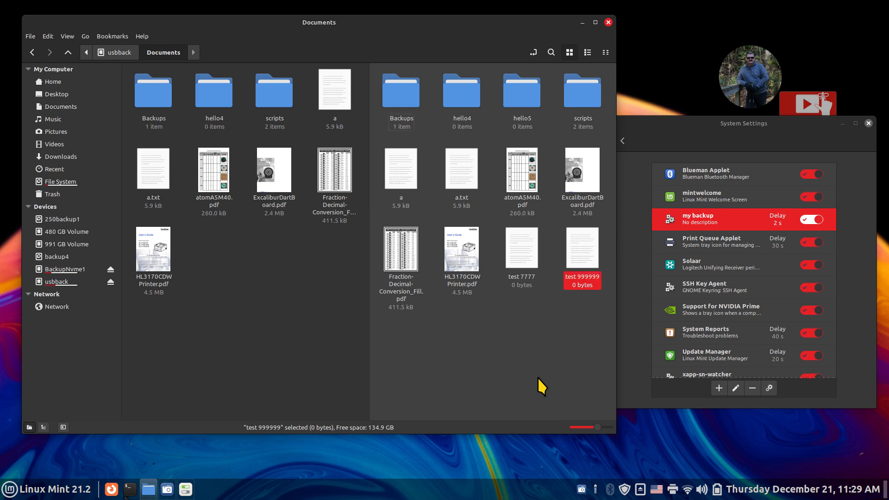
- Create a new folder named hello6 in home Documents
left_click(241, 302)
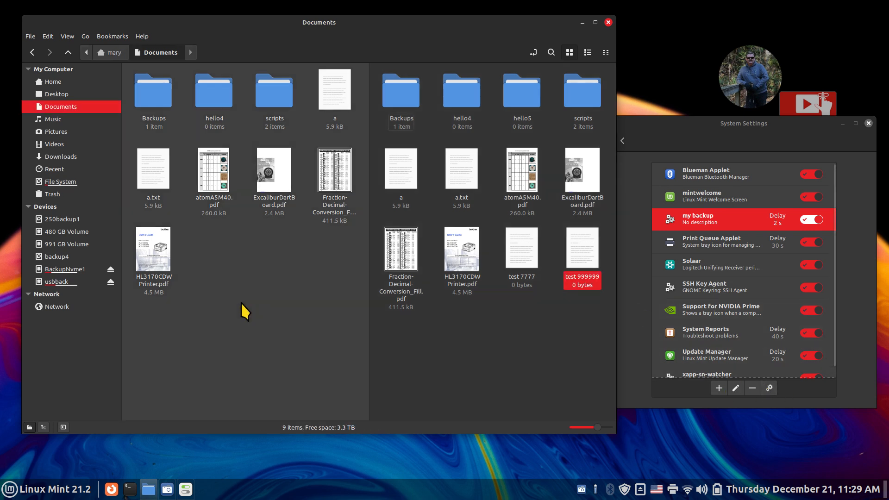
right_click(217, 246)
left_click(227, 253)
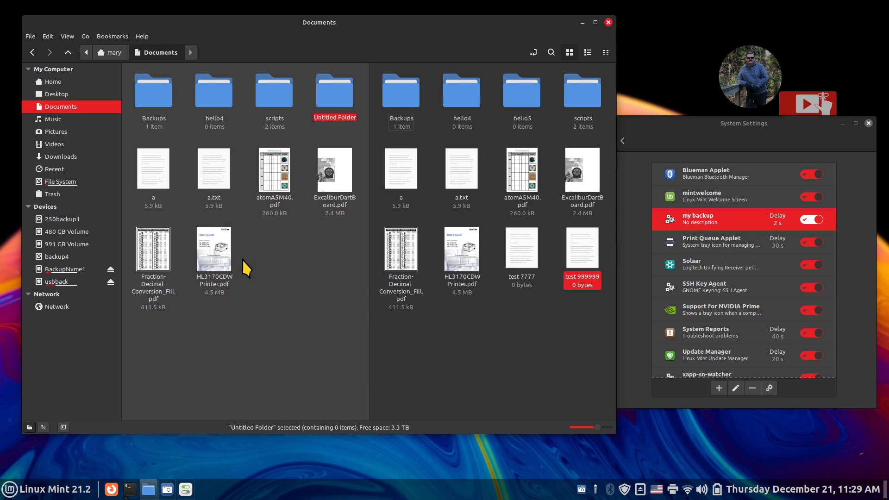
type("hello6")
key("Return")
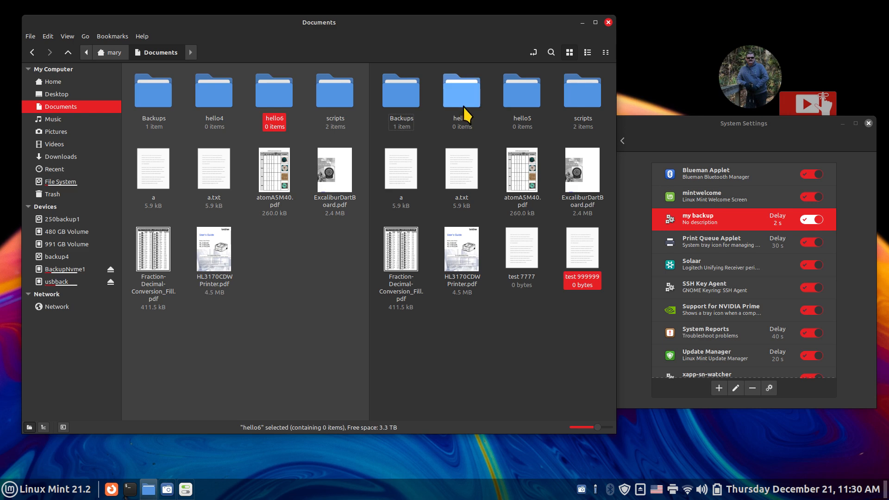
- Rerun my backup and check usbback's Documents now holds hello6 alongside test 7777 and test 999999
left_click(769, 388)
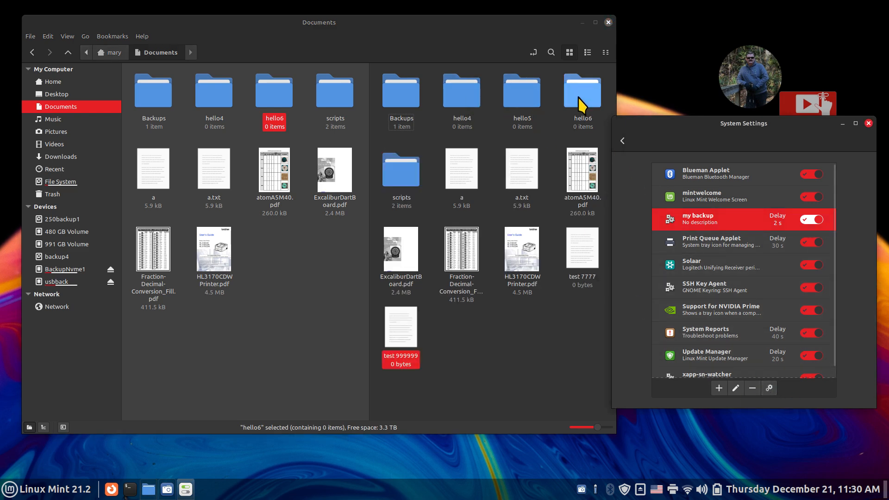
left_click(578, 98)
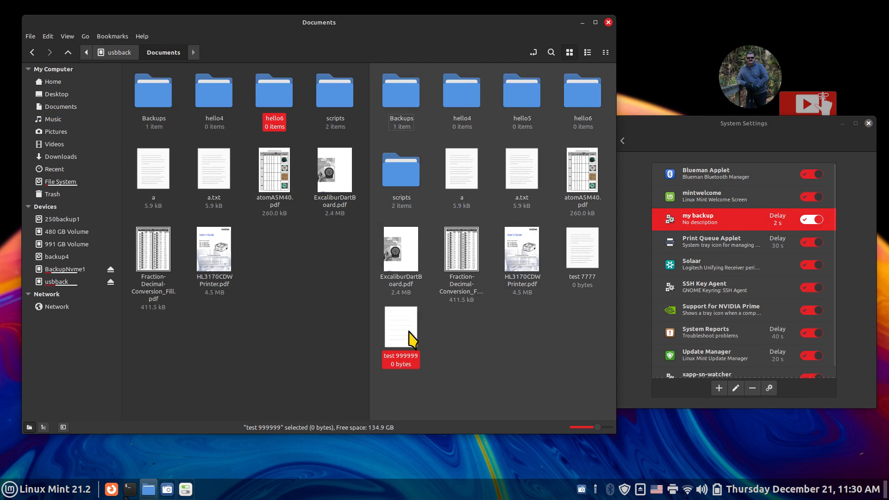
left_click(567, 252)
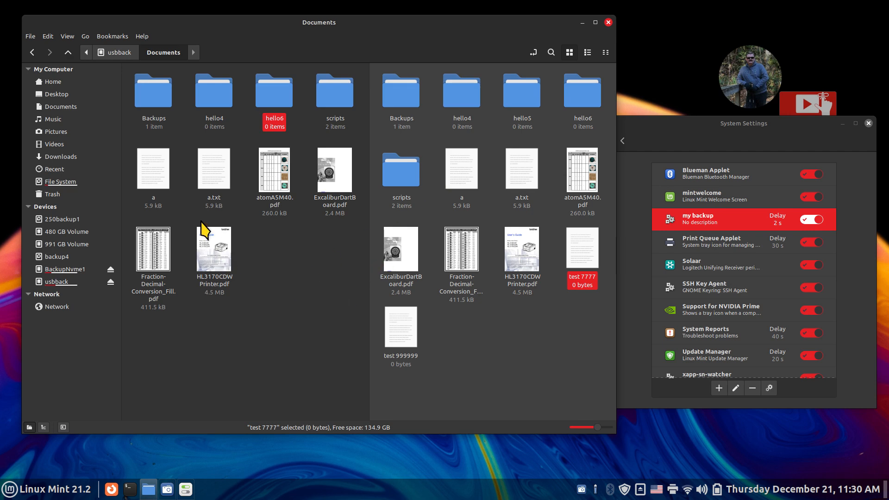
left_click(79, 106)
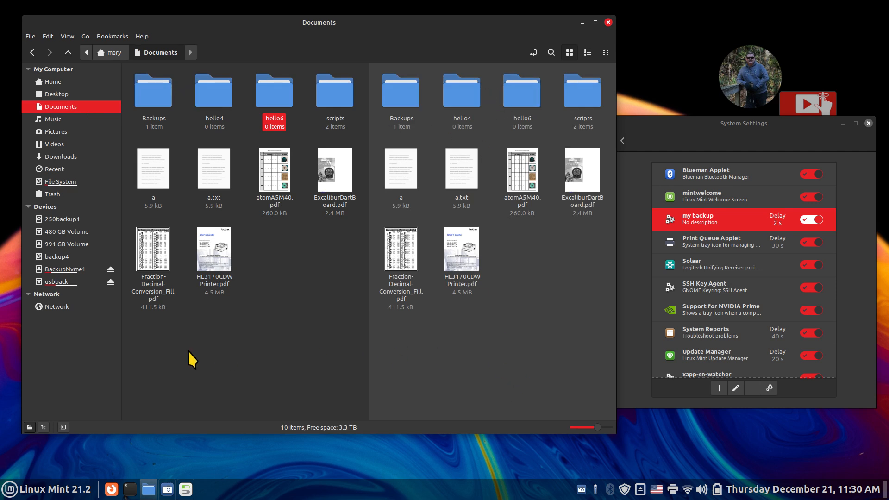
left_click(63, 282)
left_click(403, 91)
double_click(402, 91)
left_click(287, 258)
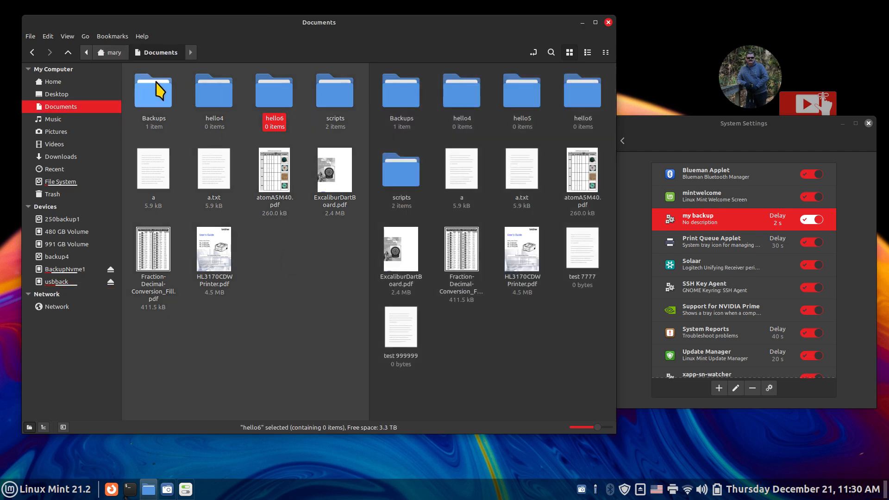
double_click(332, 95)
- In mybackup, restore --delete at the end of the Documents rsync line and save
double_click(245, 99)
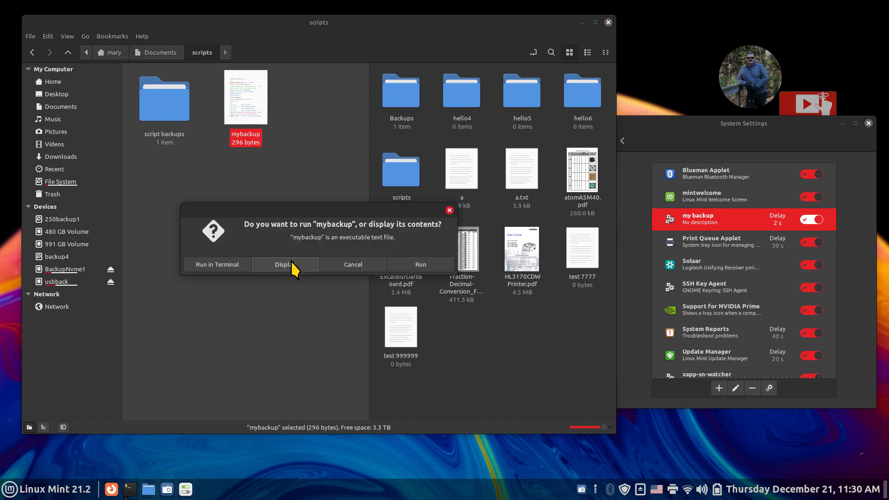
left_click(290, 263)
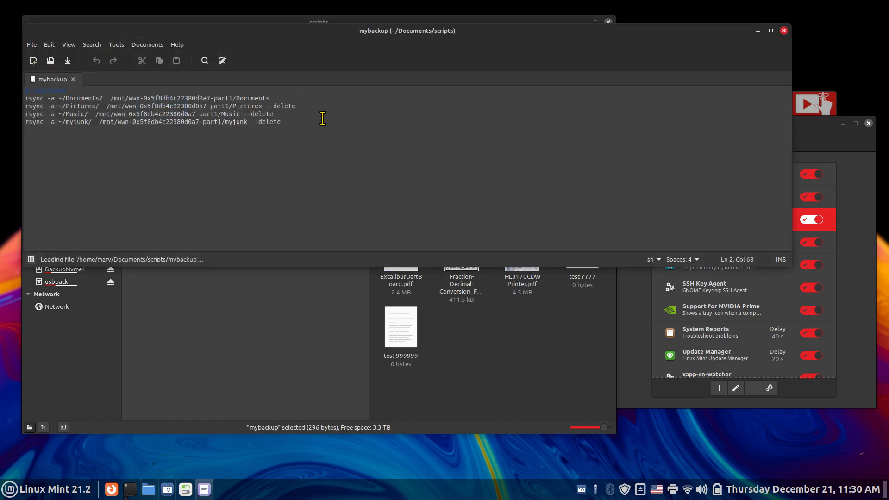
scroll(408, 186, "up", 7)
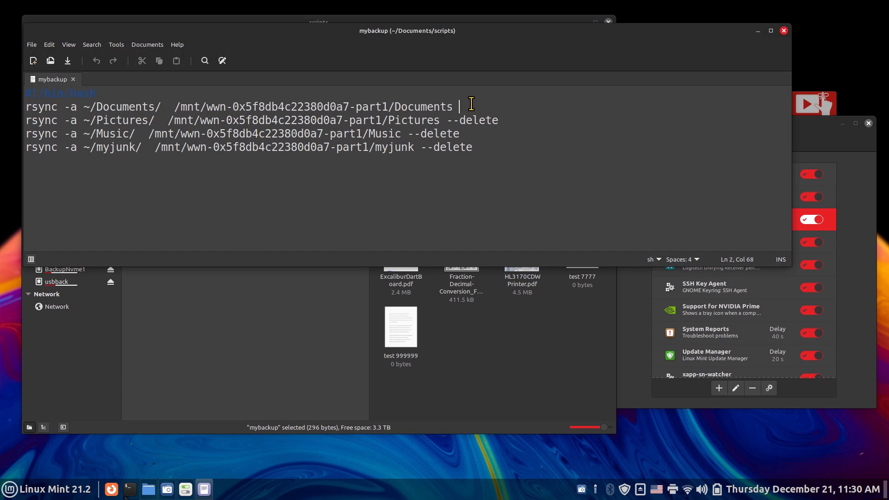
key("BackSpace")
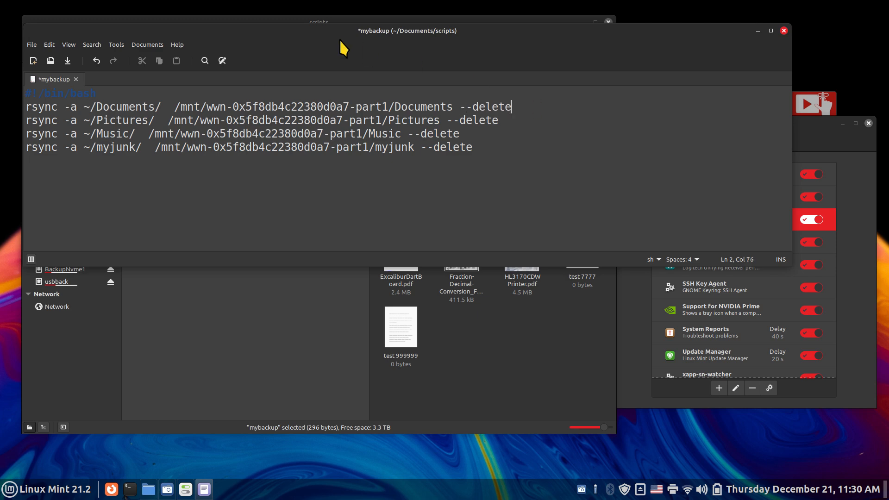
left_click(68, 61)
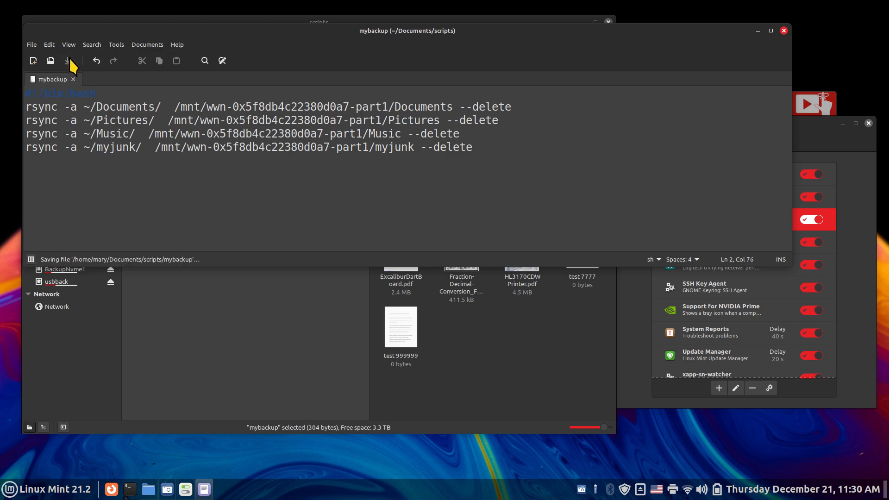
- Close Xed and return to the home Documents folder
left_click(784, 30)
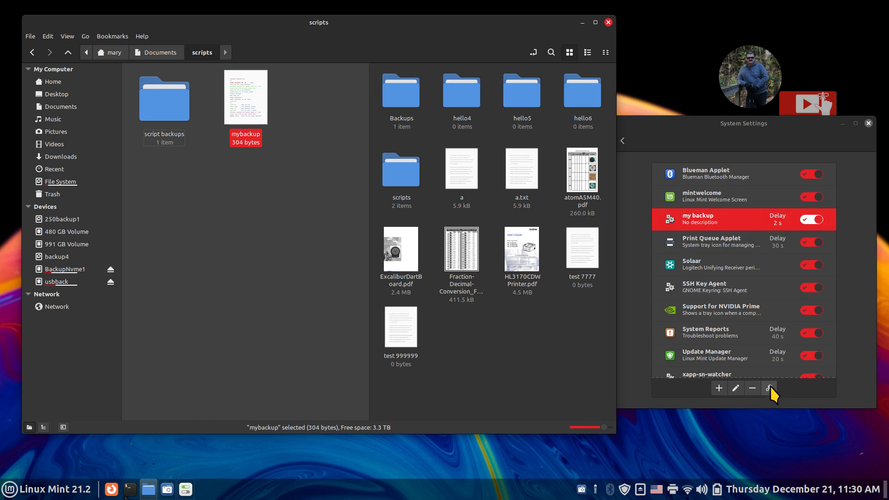
left_click(209, 215)
left_click(67, 107)
left_click(300, 267)
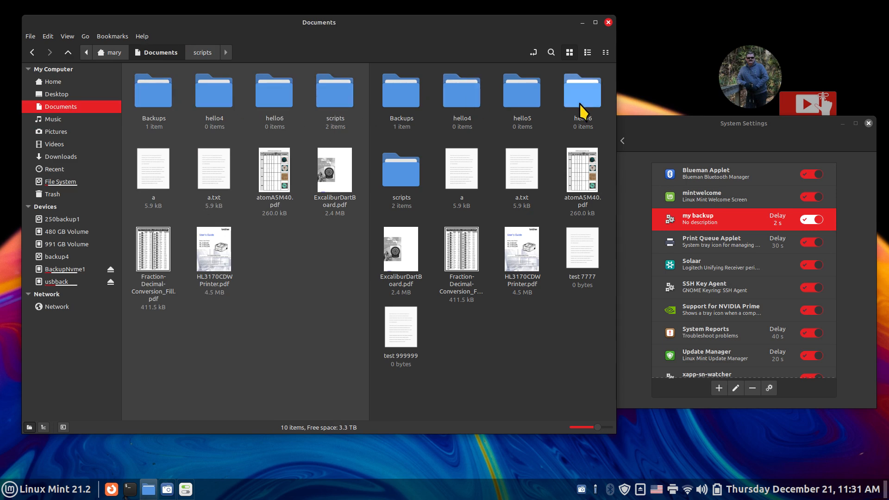
- Rerun my backup and confirm hello5, test 7777 and test 999999 vanish from usbback's Documents
left_click(417, 350)
left_click(406, 354)
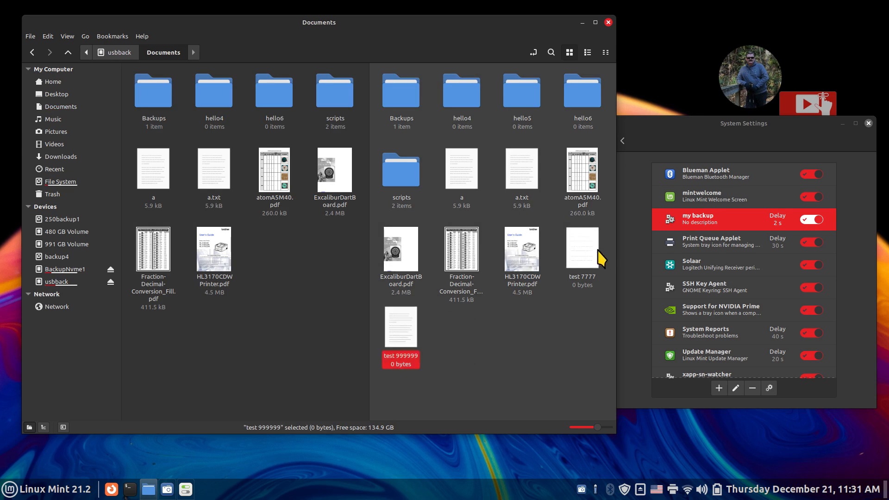
left_click(582, 262)
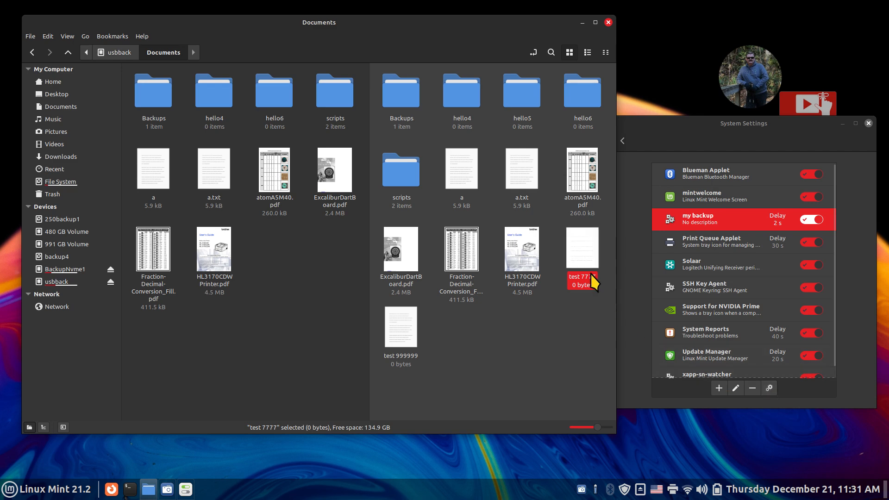
left_click(403, 352)
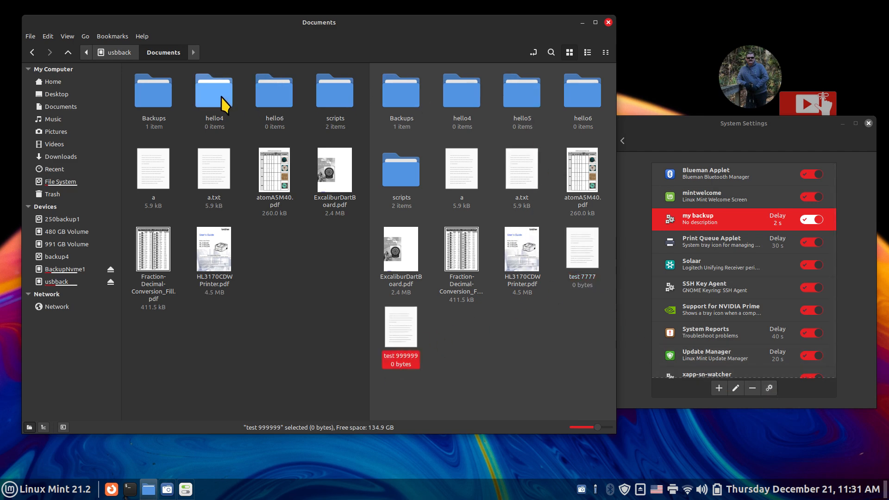
left_click(770, 389)
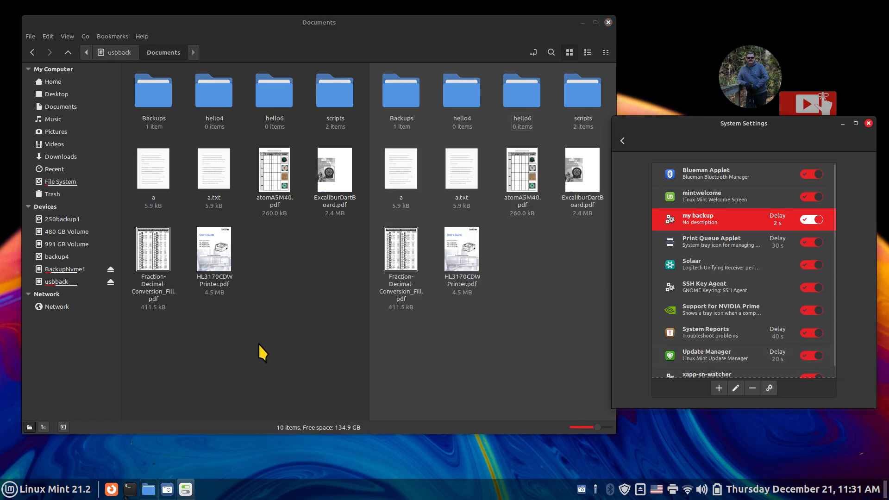
left_click(258, 345)
left_click(506, 289)
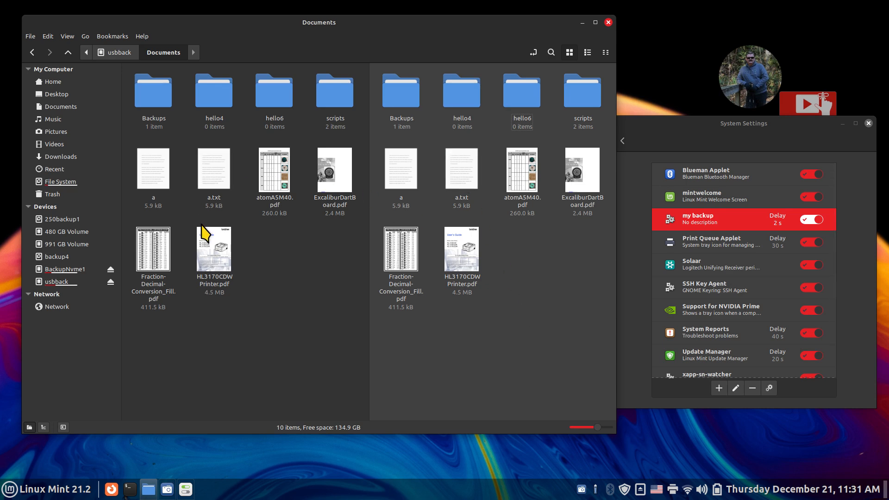
- Add a 'Test' first line to a.txt in home Documents and save it
left_click(212, 175)
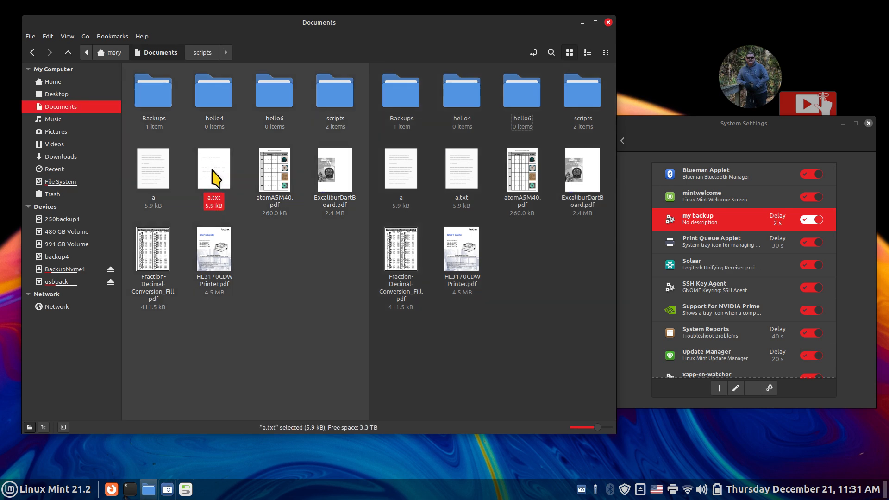
double_click(214, 176)
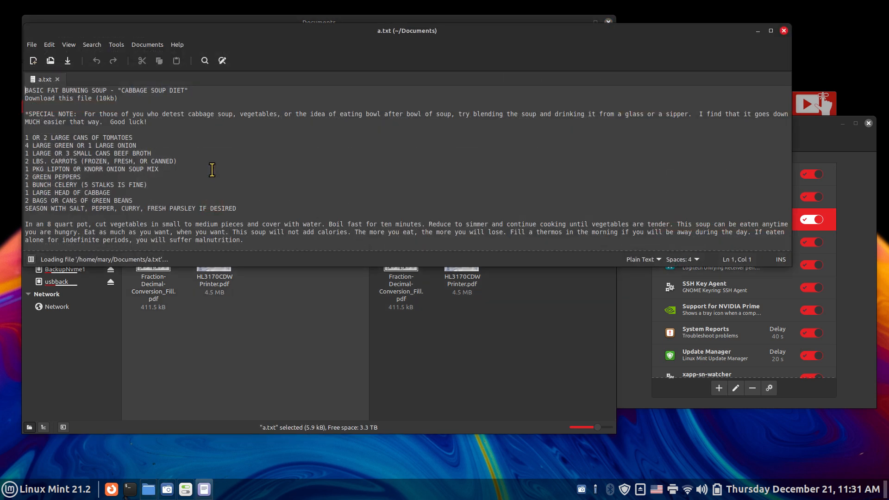
key("Return")
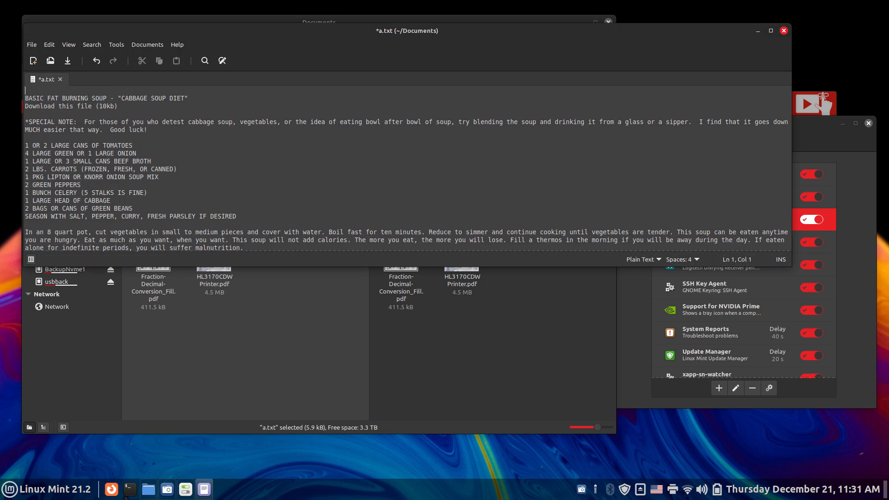
key("Return")
key("Return")
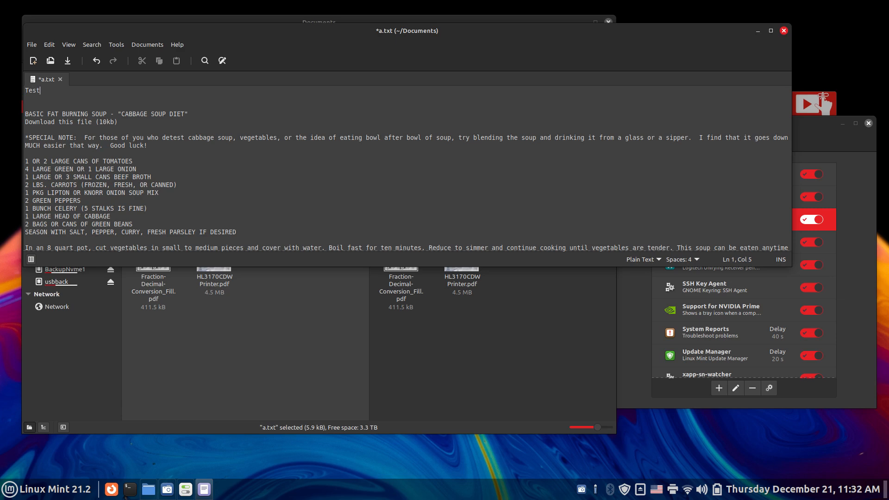
left_click(70, 62)
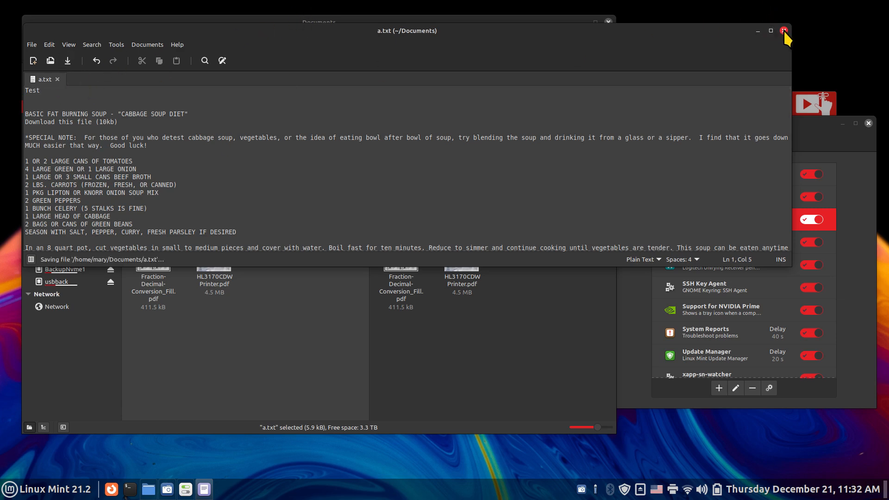
left_click(783, 30)
- Reopen both copies of a.txt to confirm the usbback copy lacks the Test line
double_click(215, 178)
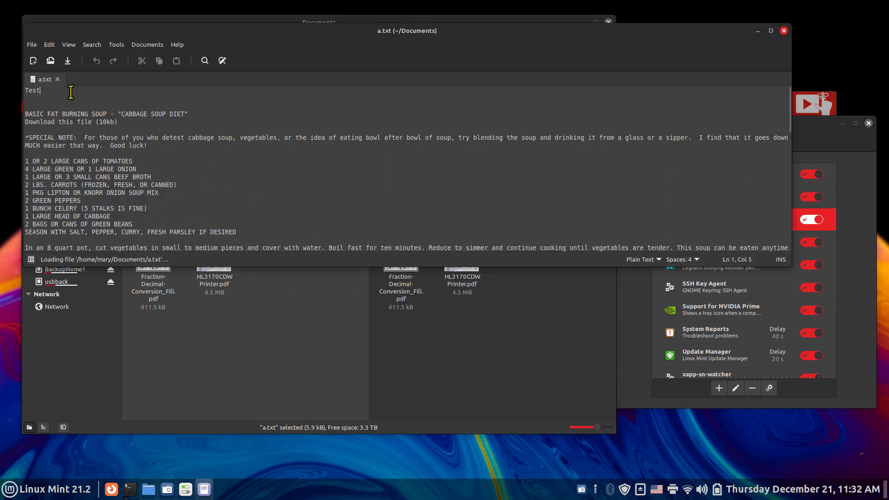
left_click(783, 30)
double_click(460, 173)
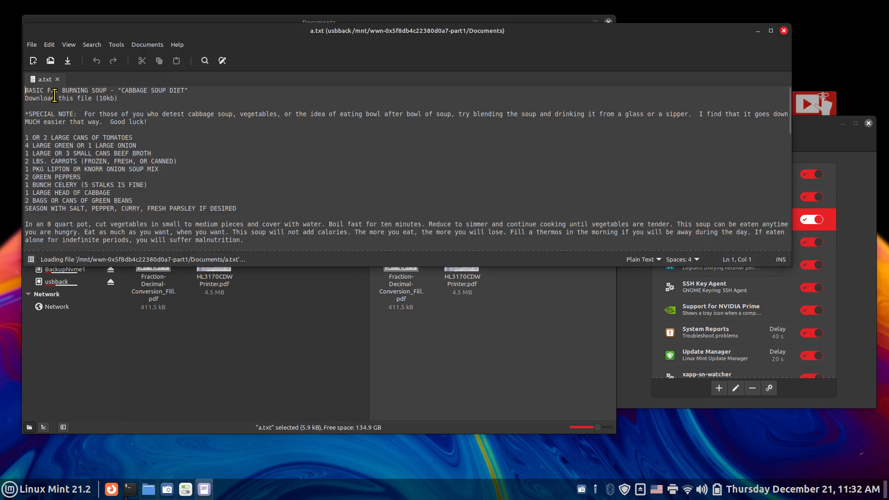
scroll(361, 186, "up", 4)
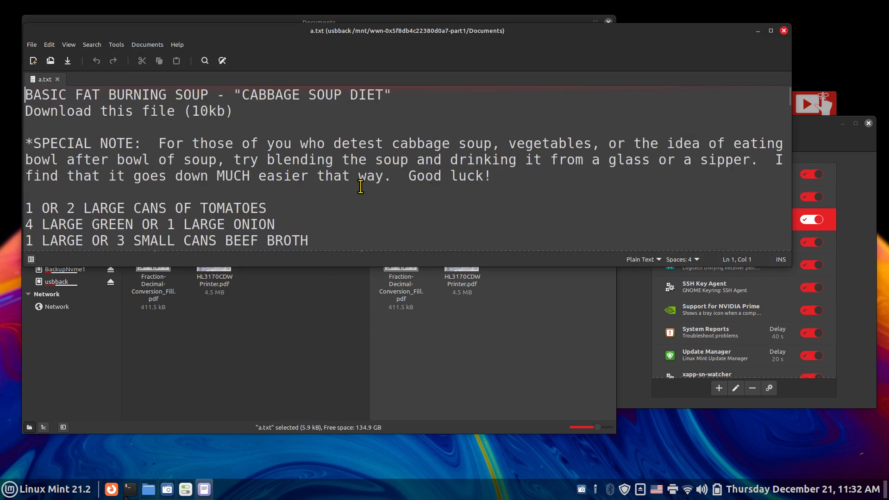
left_click(783, 31)
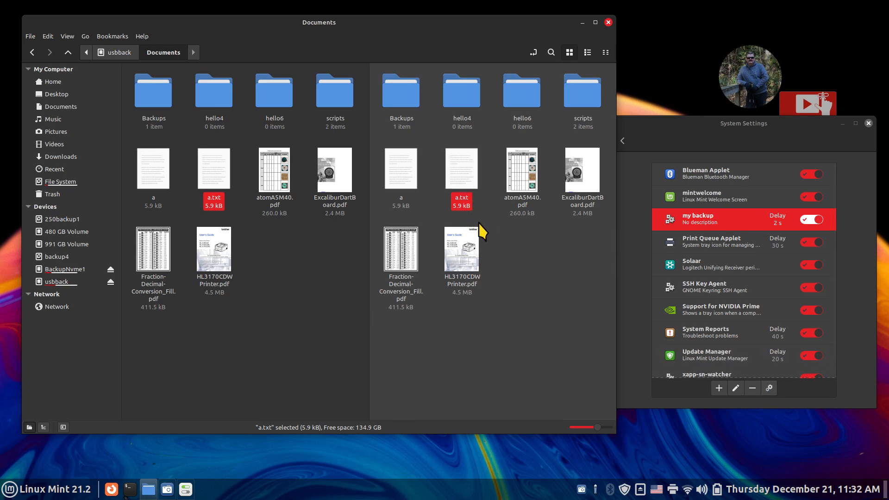
- Run the my backup entry now and check that usbback's a.txt gained the Test line
left_click(770, 388)
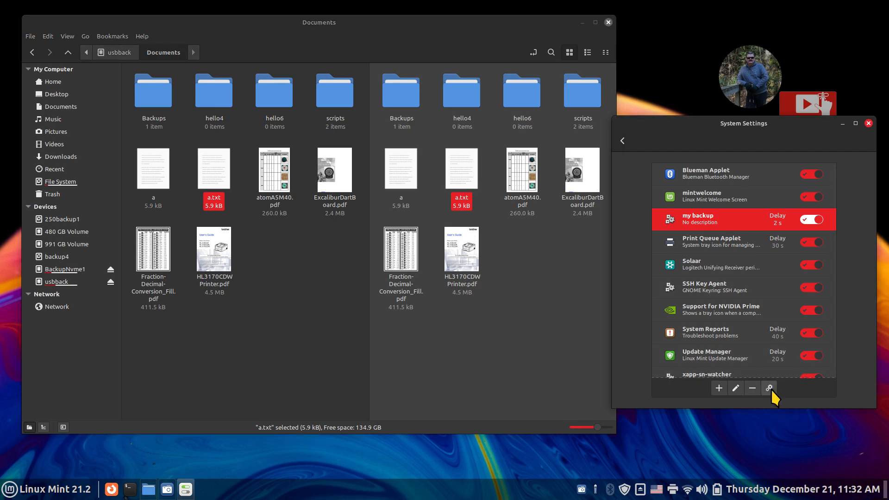
double_click(456, 181)
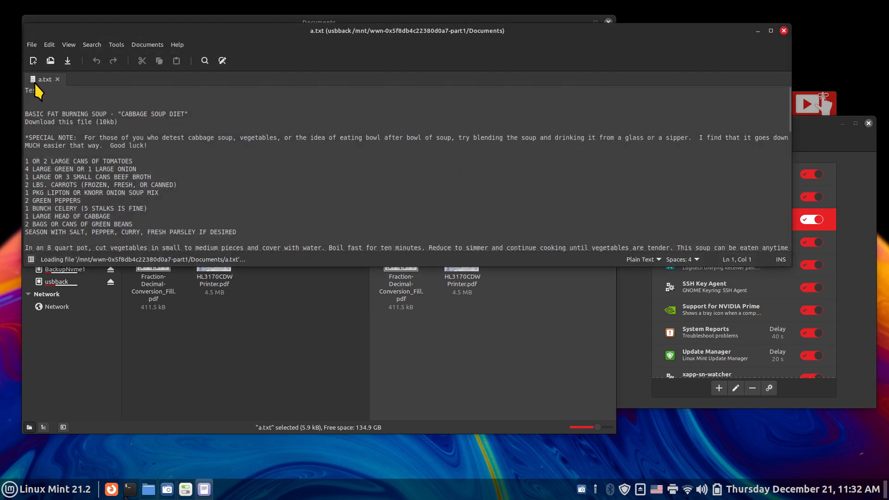
left_click(782, 30)
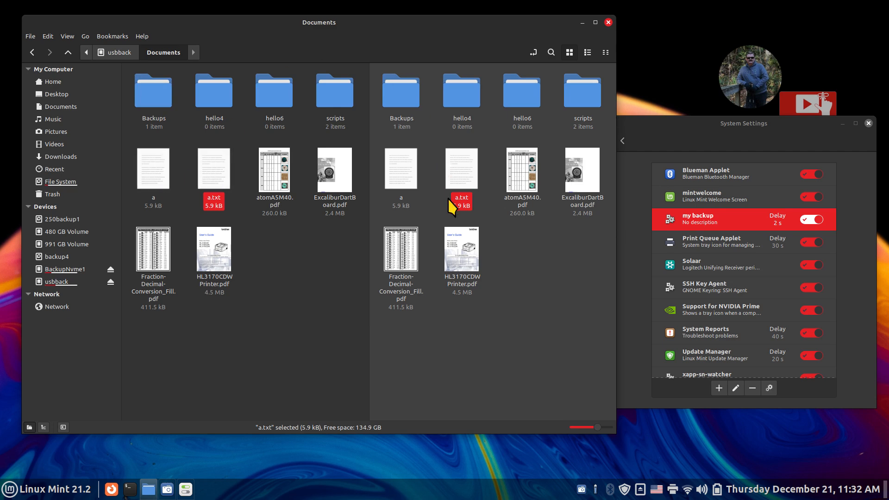
- Select a.txt in the usbback pane and then in home Documents to compare them
left_click(396, 174)
left_click(155, 164)
left_click(155, 164)
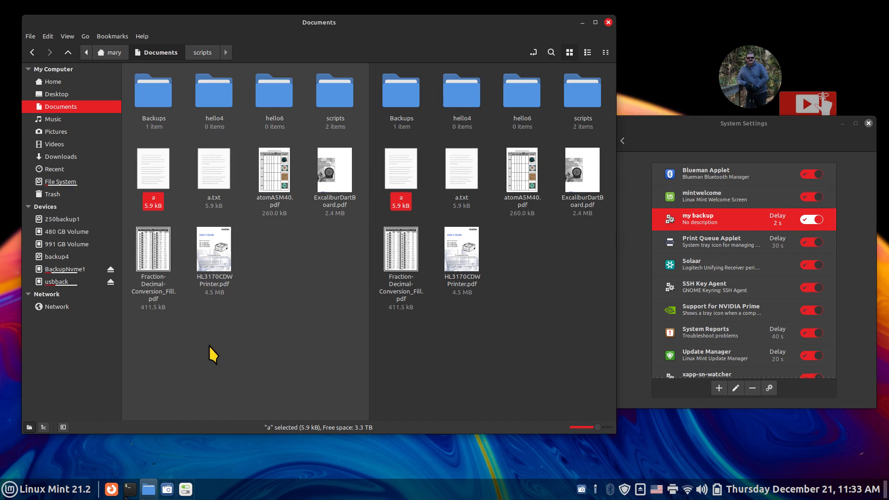
right_click(147, 163)
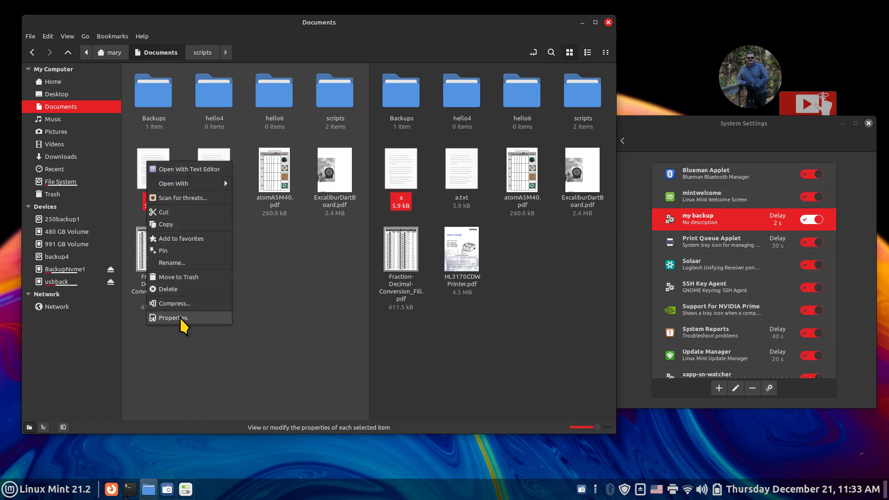
left_click(174, 318)
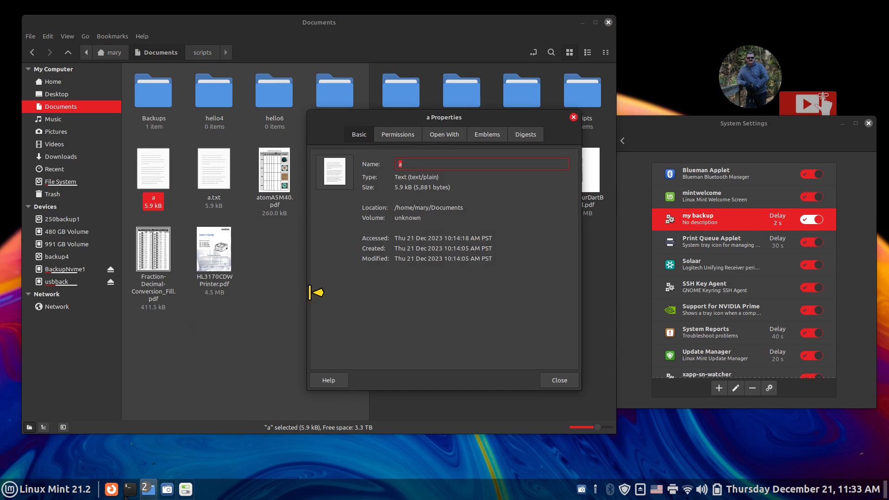
left_click(555, 383)
left_click(588, 277)
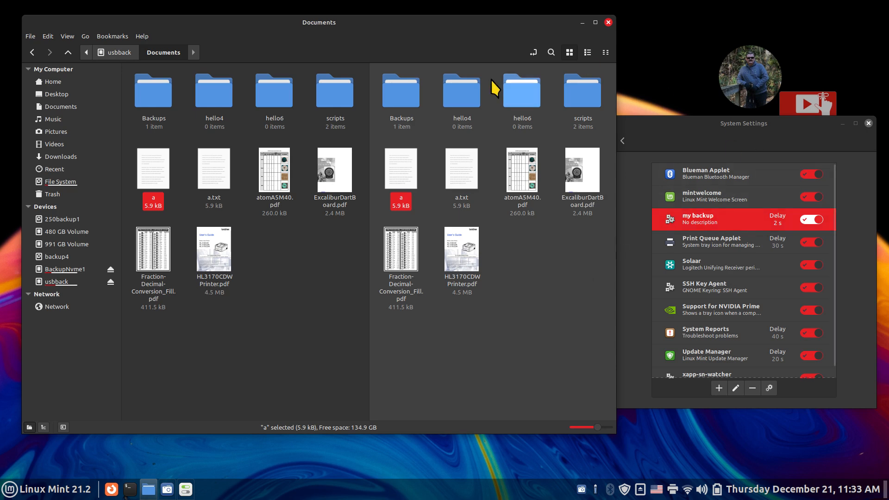
- Display the mybackup script from Documents/scripts in Xed, read its rsync lines, then close it
left_click(327, 92)
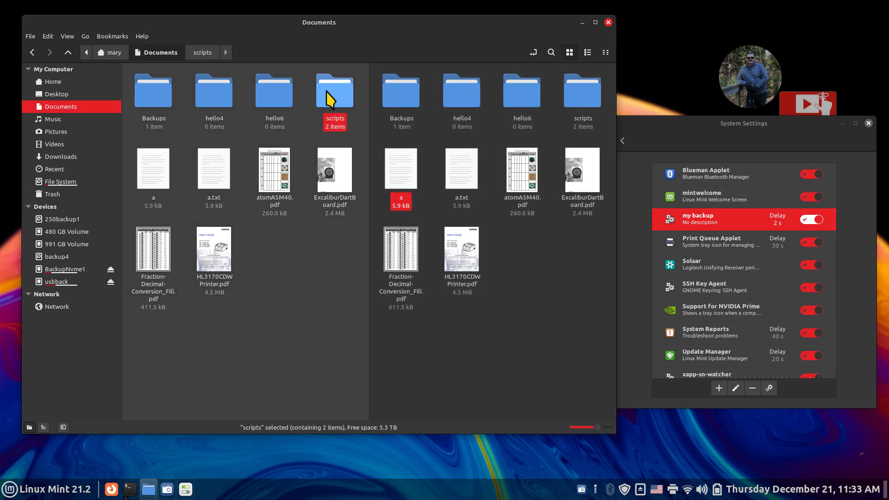
double_click(328, 93)
double_click(252, 109)
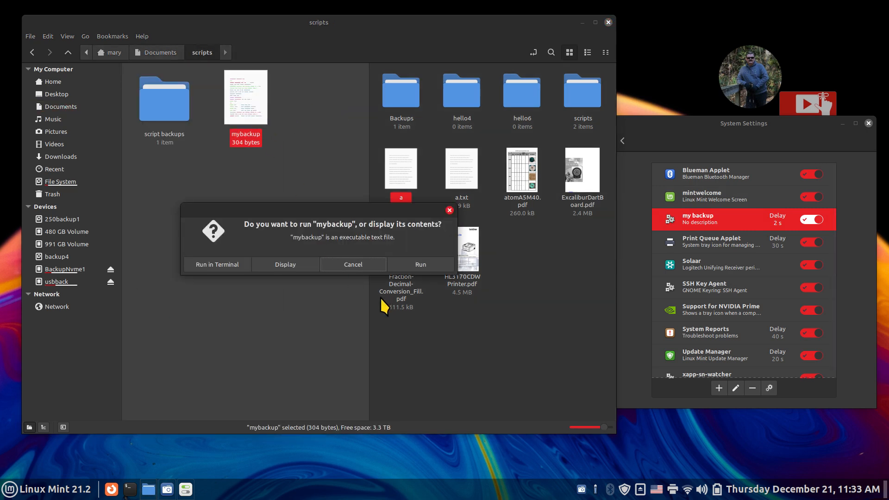
left_click(289, 263)
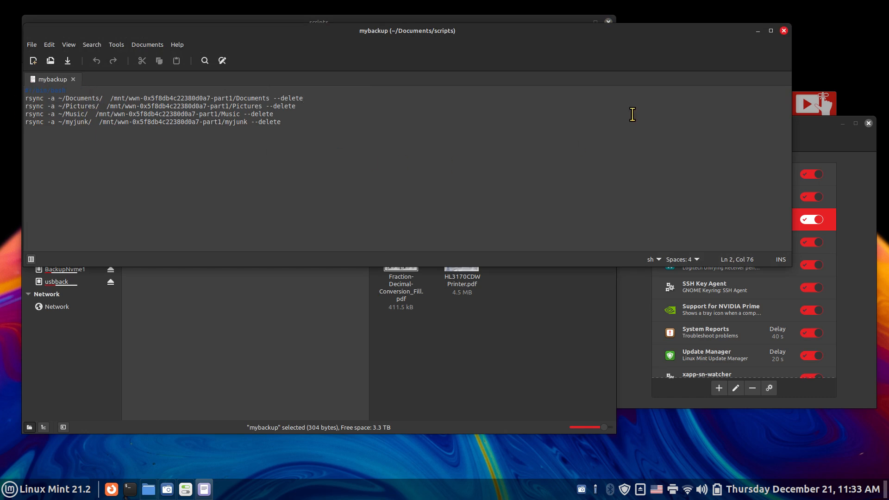
left_click(783, 31)
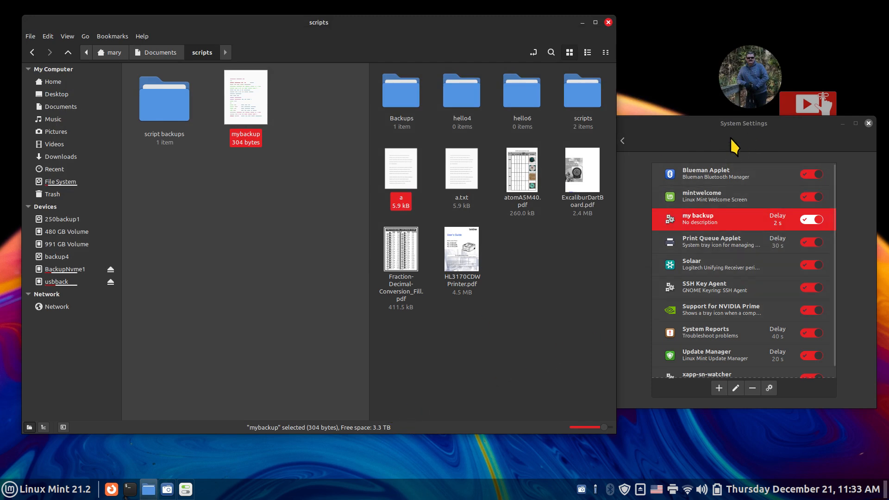
left_click_drag(730, 130, 442, 168)
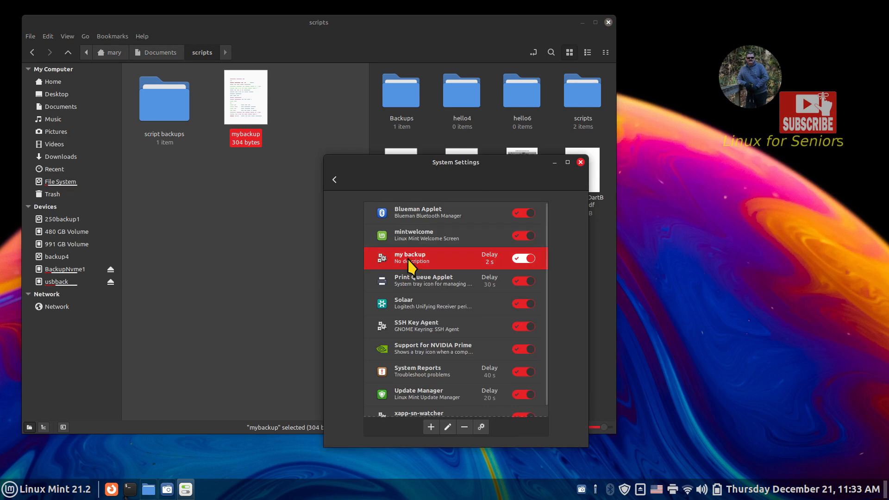
- Remove my backup and add custom entry x running Documents/scripts/mybackup with 1 s delay
left_click(464, 427)
left_click(430, 426)
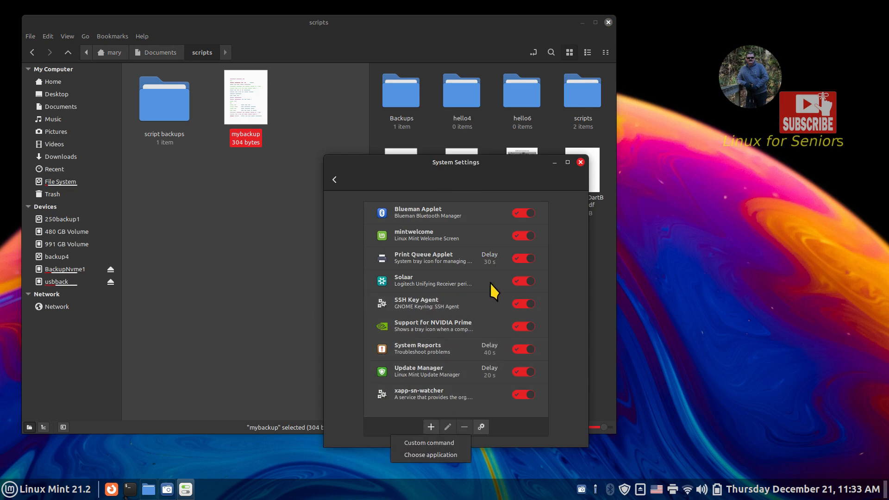
left_click(412, 451)
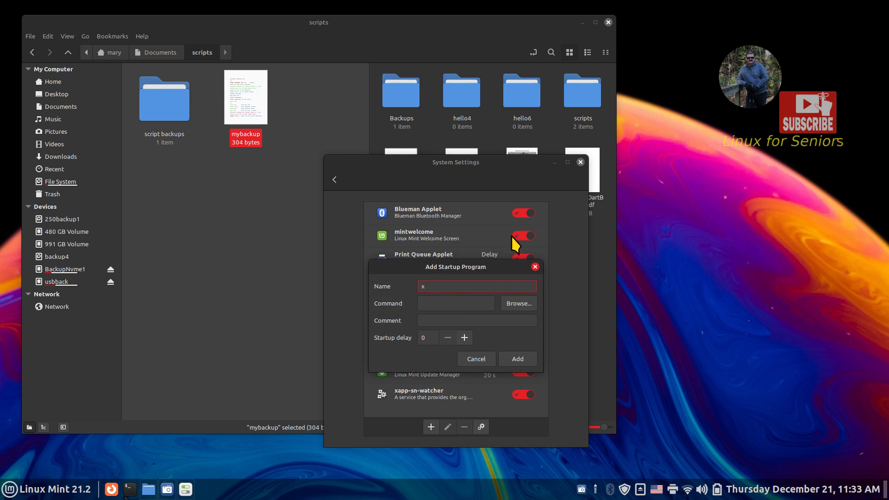
left_click(528, 305)
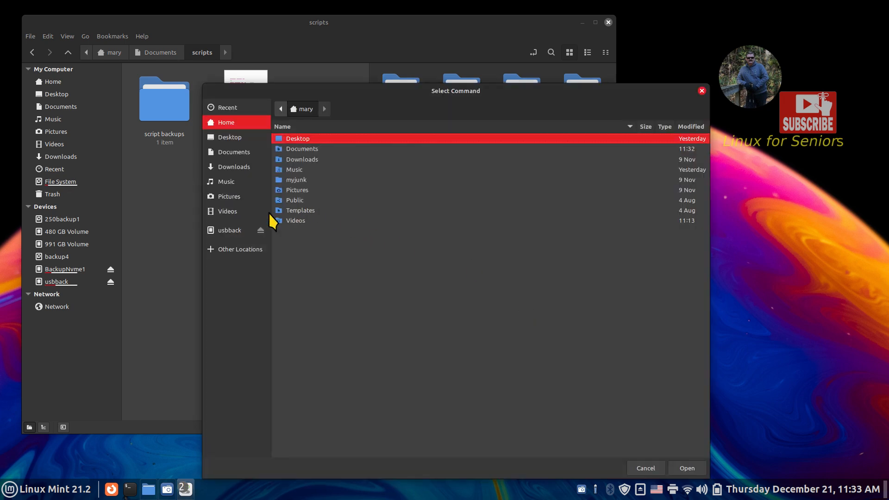
left_click(238, 153)
double_click(294, 170)
left_click(296, 149)
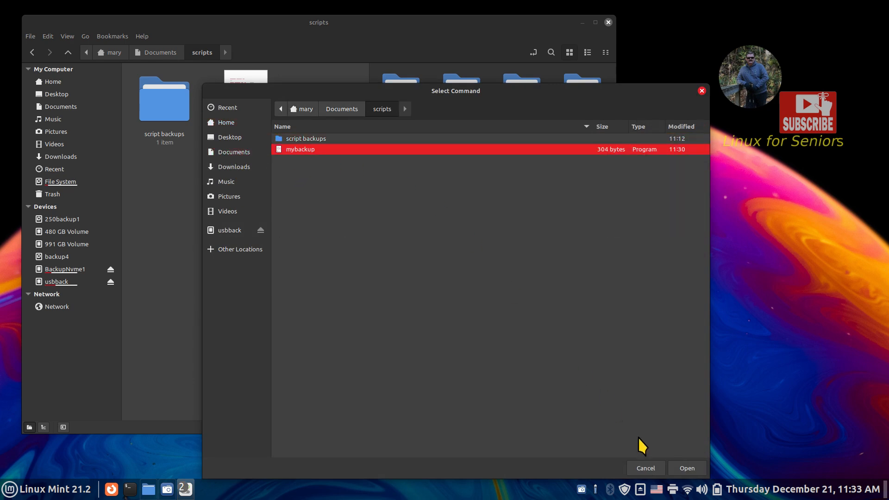
left_click(678, 468)
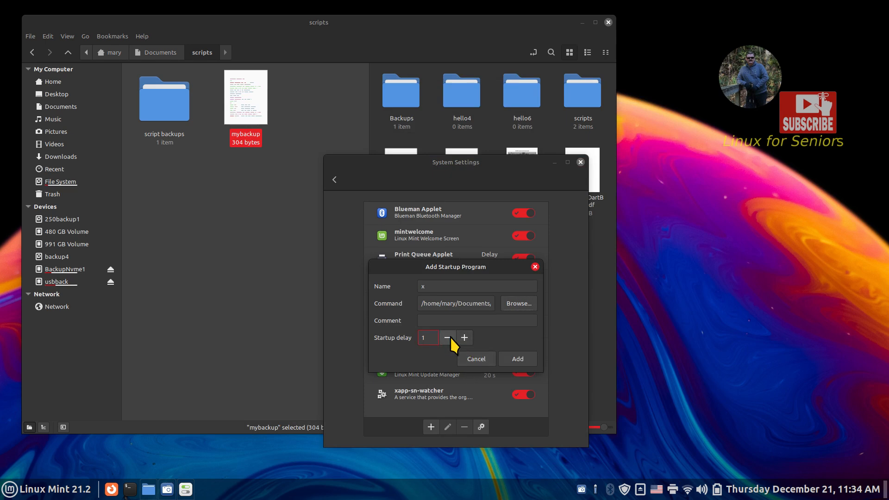
left_click(519, 359)
left_click_drag(444, 174, 626, 101)
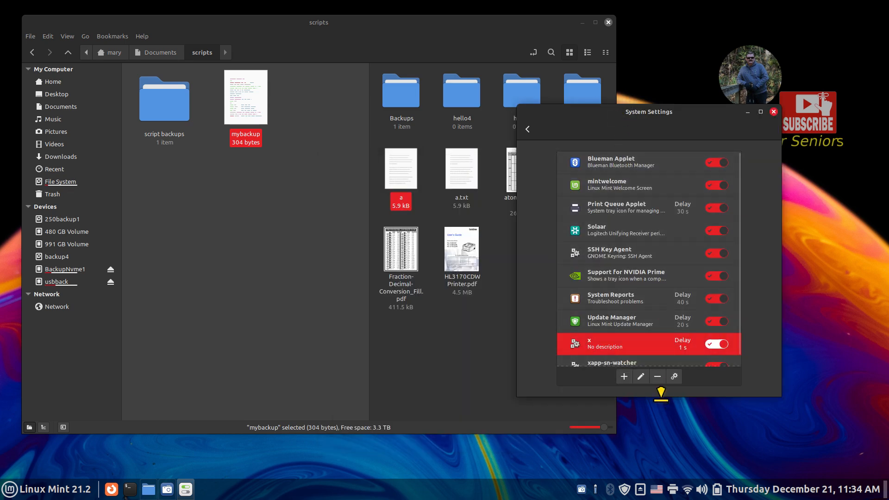
- Delete the Documents, Music, myjunk and Pictures folders from the usbback drive
left_click(449, 360)
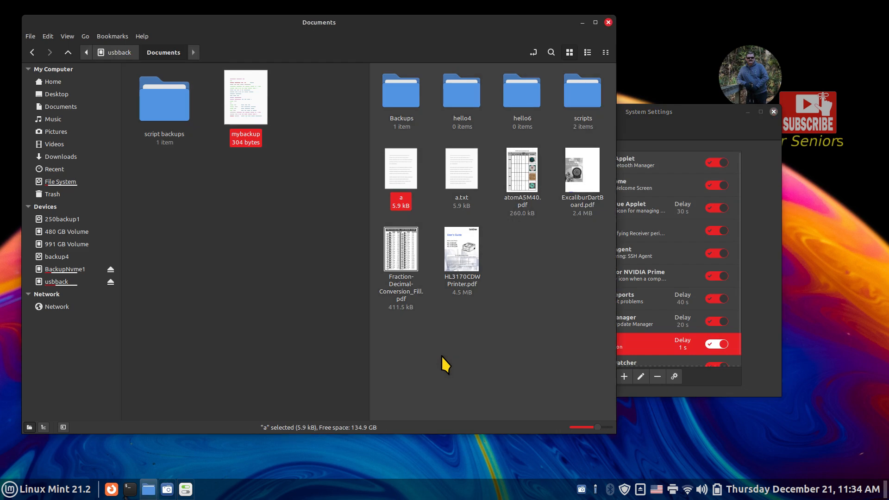
left_click(49, 283)
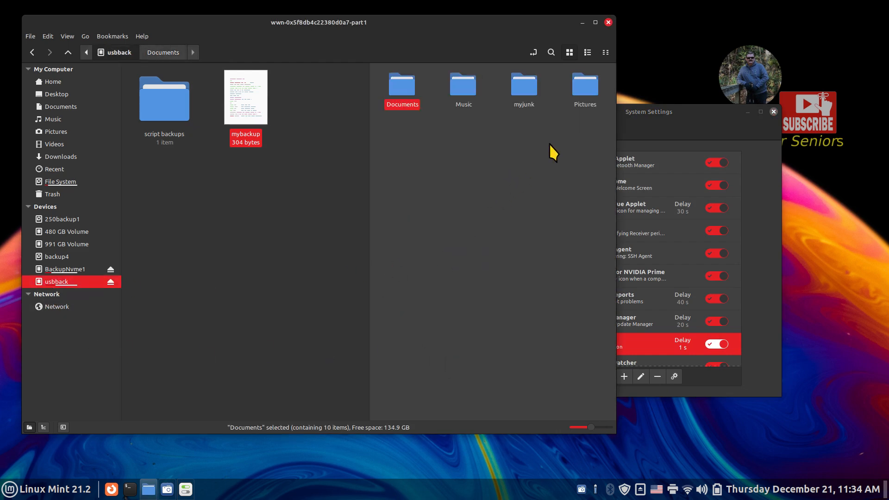
left_click_drag(420, 217, 579, 65)
key("Delete")
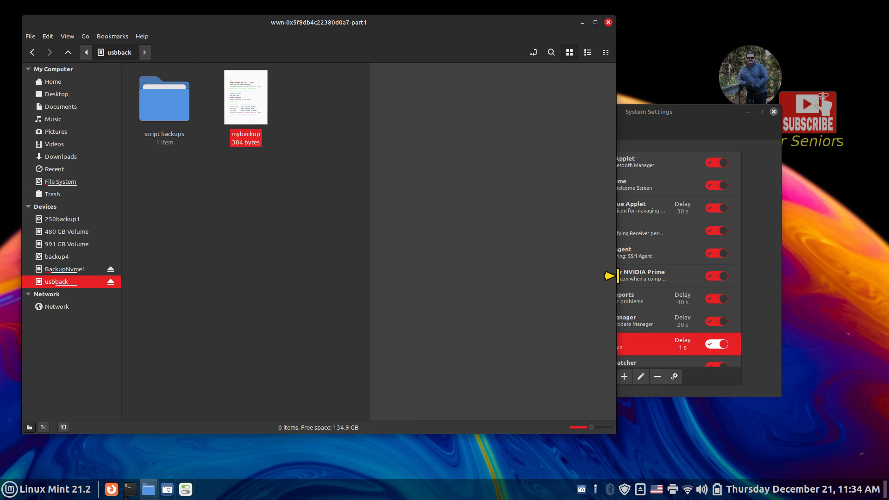
- Return to the Startup Applications list and run the x entry now
left_click(692, 111)
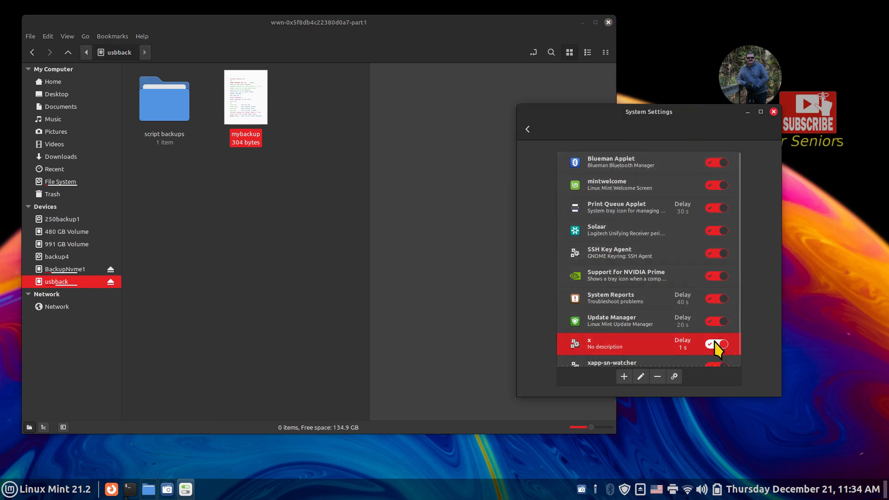
left_click(527, 130)
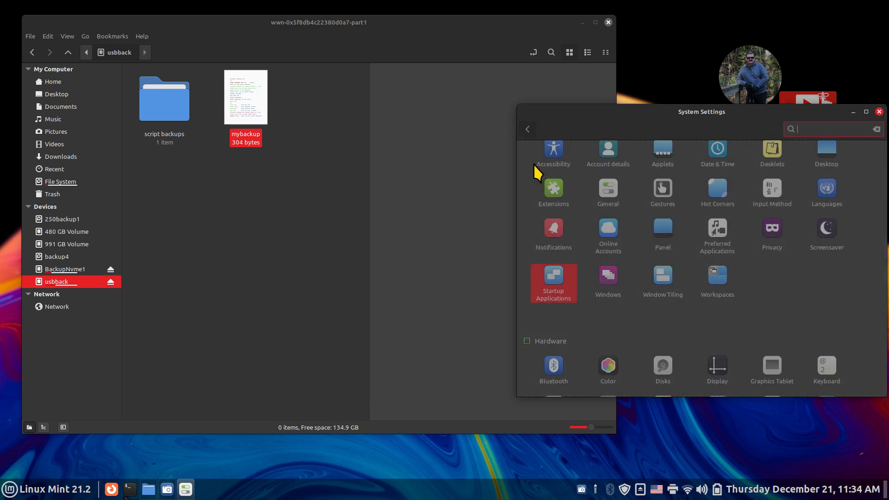
left_click(550, 288)
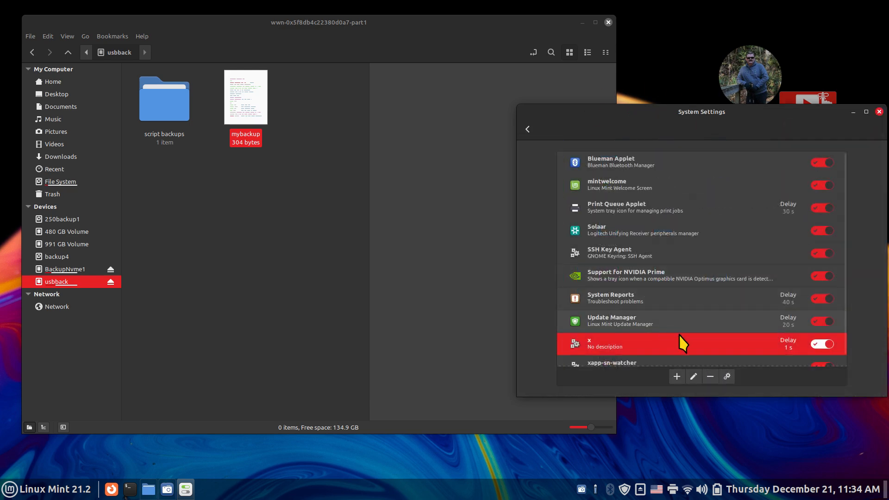
left_click(726, 377)
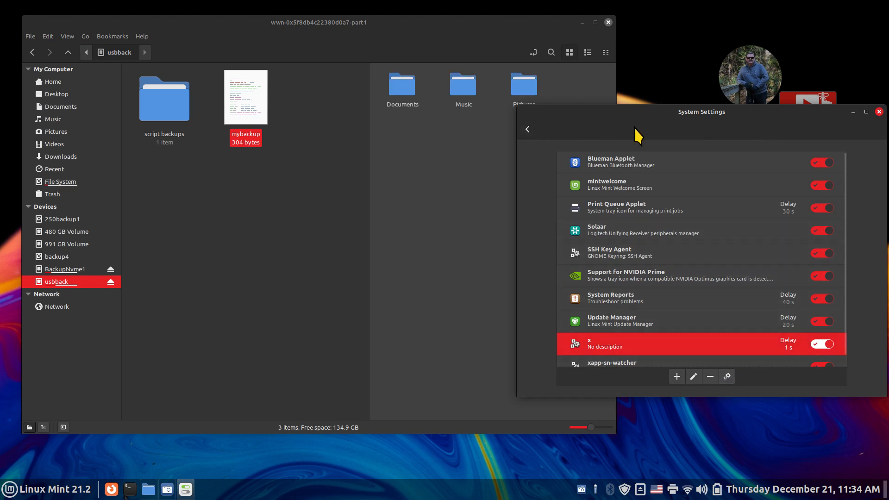
- Switch the x startup entry off and open it for editing
left_click_drag(645, 122, 644, 173)
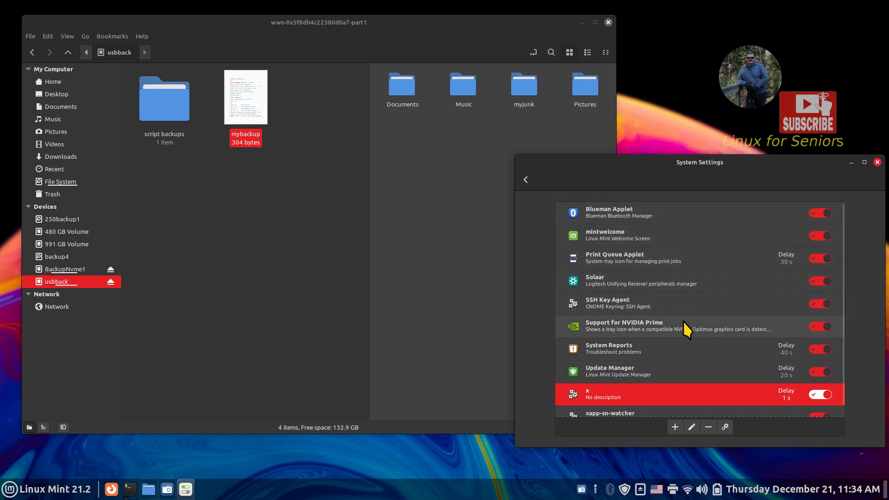
left_click(819, 395)
left_click_drag(718, 164, 714, 87)
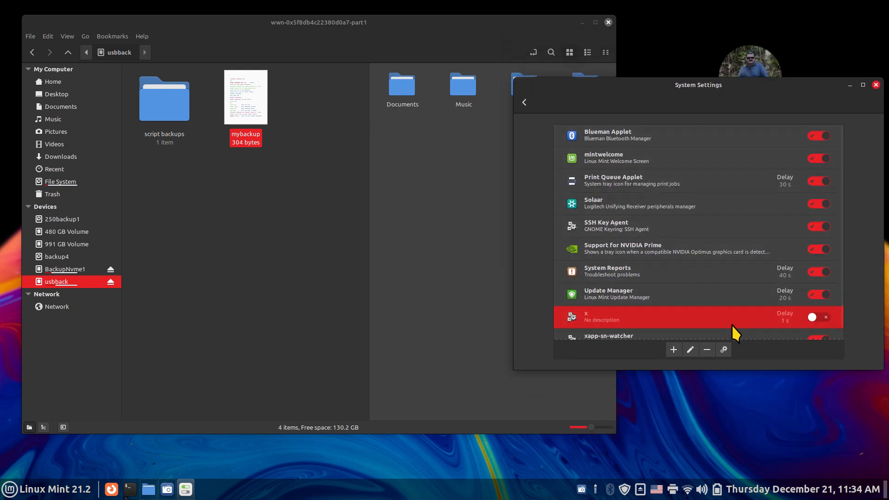
left_click(689, 350)
- Save the entry renamed 'my backup', then delete the four backup folders from usbback
left_click(679, 207)
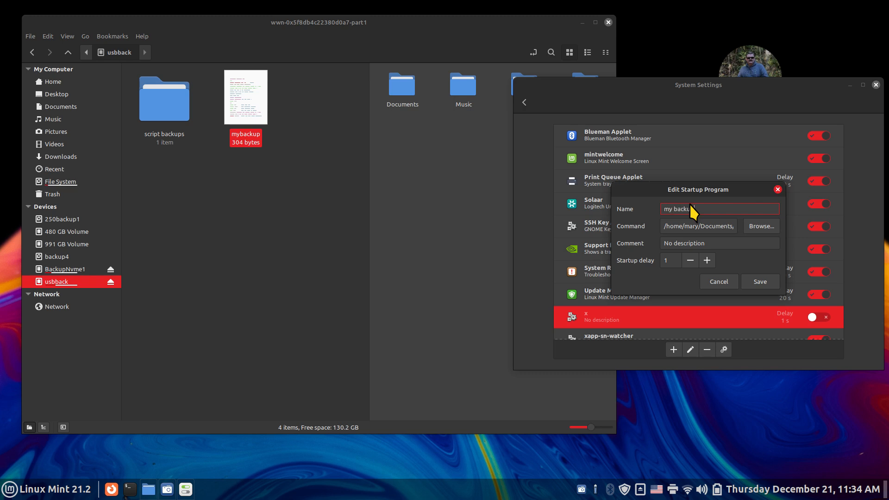
left_click(755, 285)
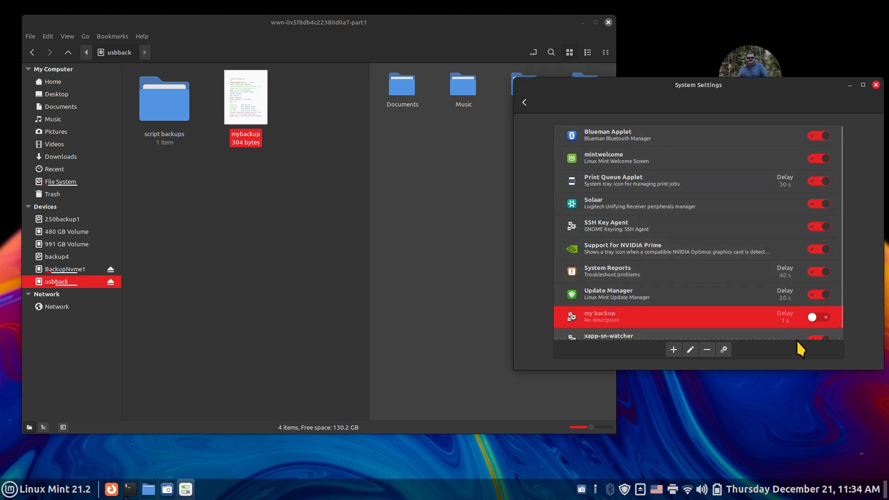
left_click(404, 116)
left_click_drag(393, 157, 590, 79)
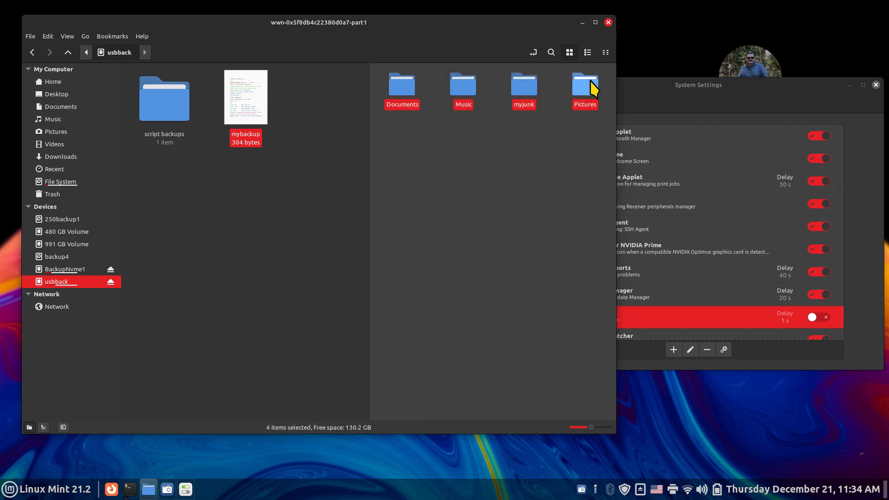
key("Delete")
- Run my backup to restore the usbback folders, enable it, and close System Settings
left_click(779, 358)
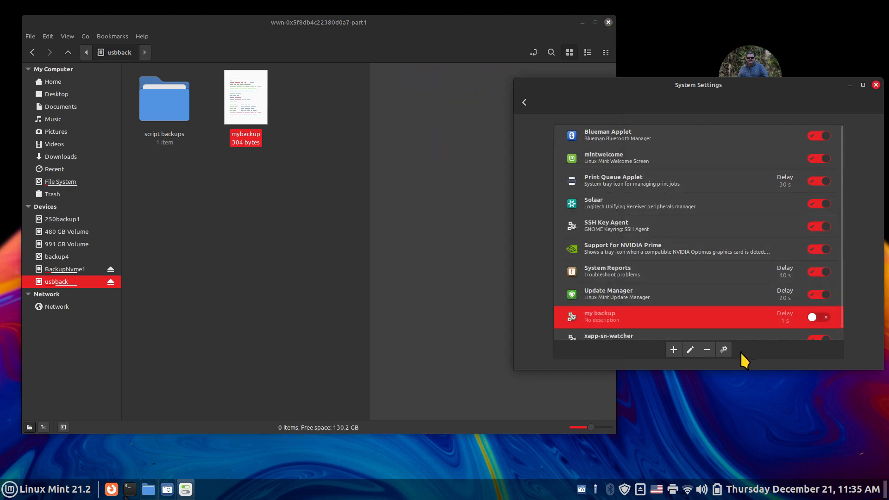
left_click(723, 349)
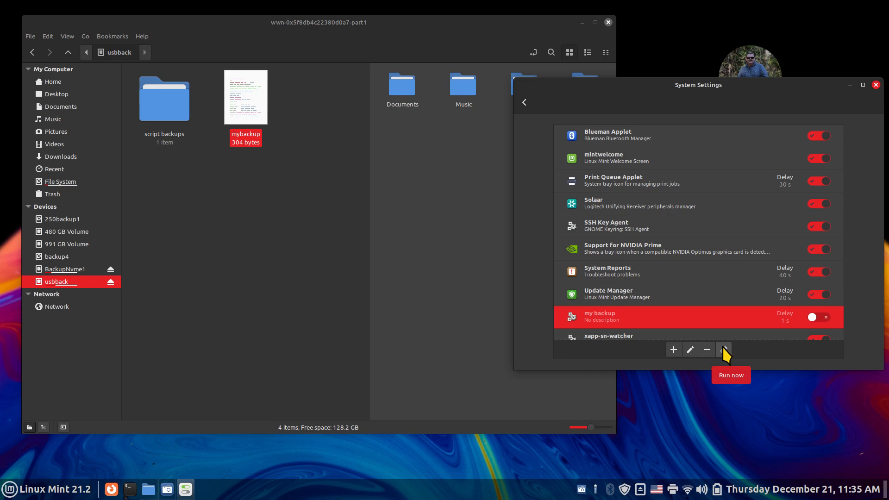
left_click_drag(657, 103, 617, 198)
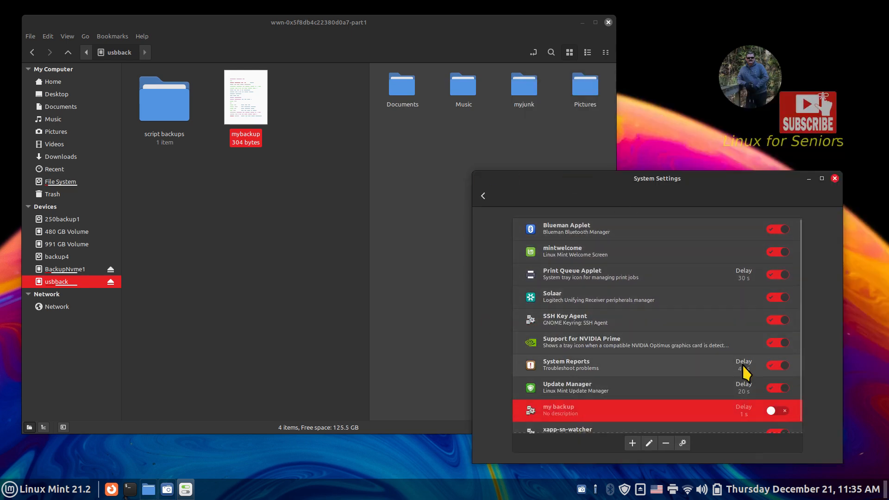
left_click(781, 411)
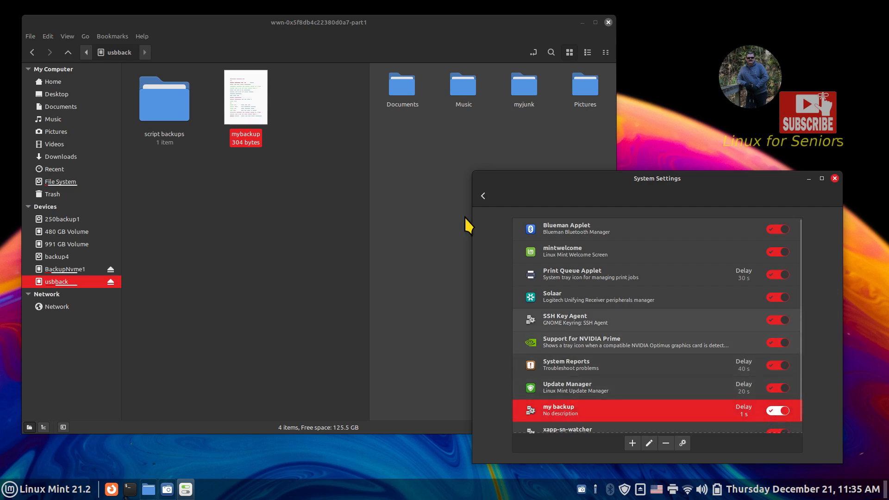
left_click(482, 196)
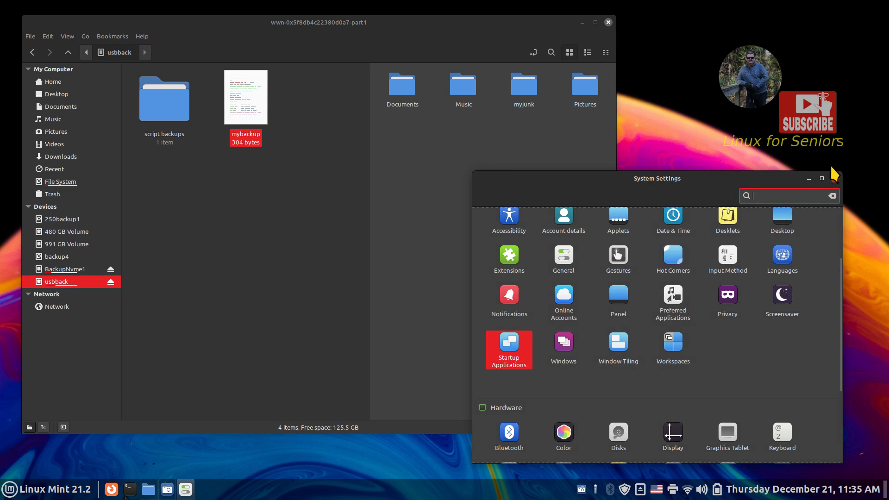
left_click(835, 179)
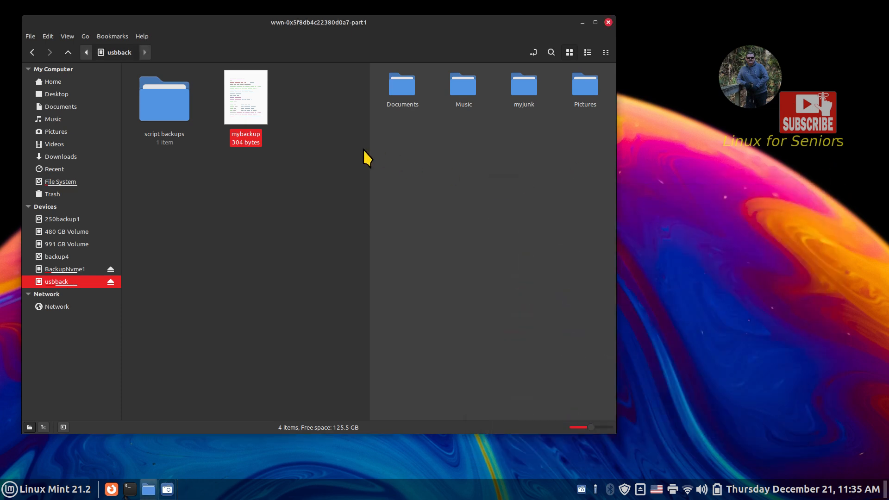
- Close the second pane and delete the four folders on usbback
key("F3")
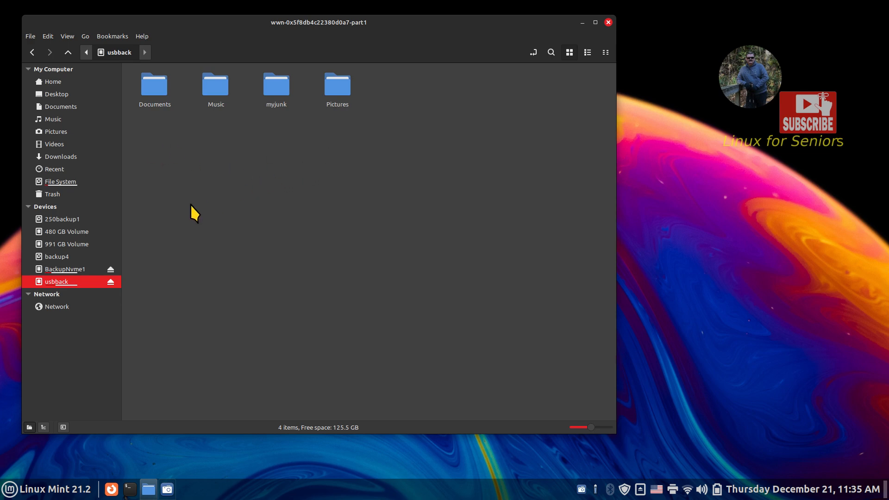
left_click_drag(305, 92, 145, 136)
key("Delete")
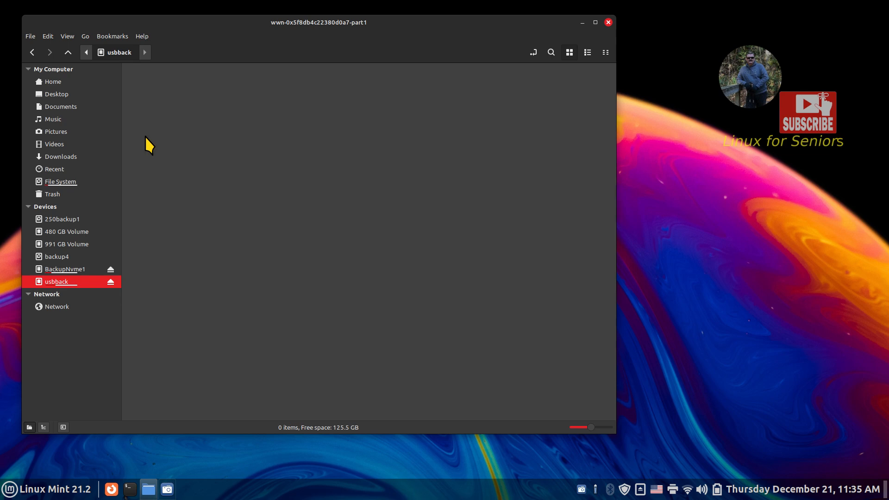
- Go to Documents/scripts and select the mybackup script
left_click(72, 107)
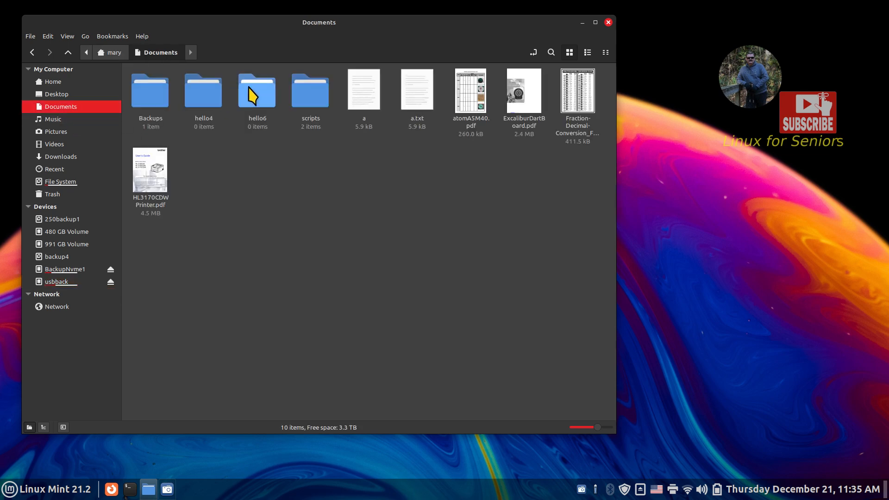
double_click(302, 88)
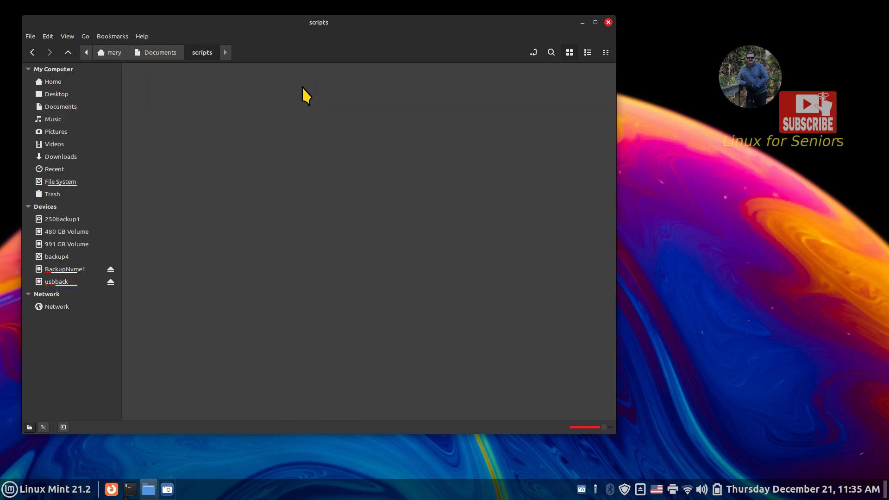
left_click(148, 53)
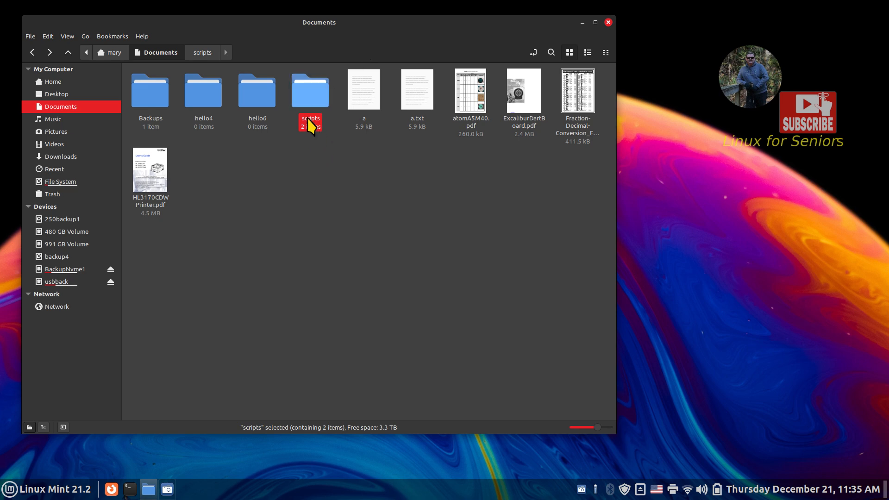
double_click(303, 94)
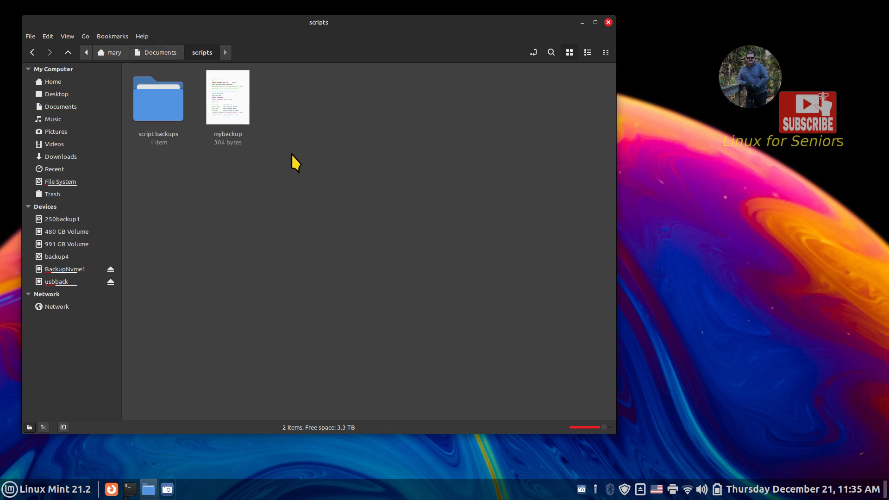
left_click(235, 101)
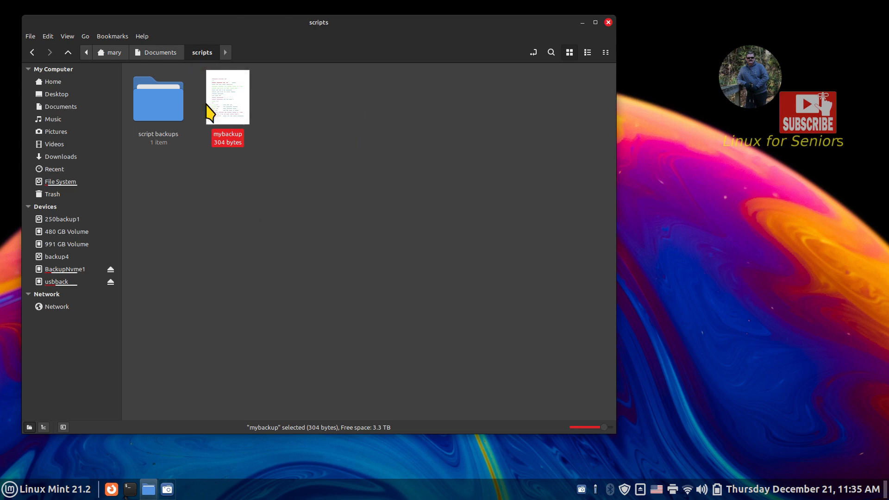
- Create an empty Untitled Document in the scripts folder and open it in xed
right_click(224, 185)
mouse_move(291, 206)
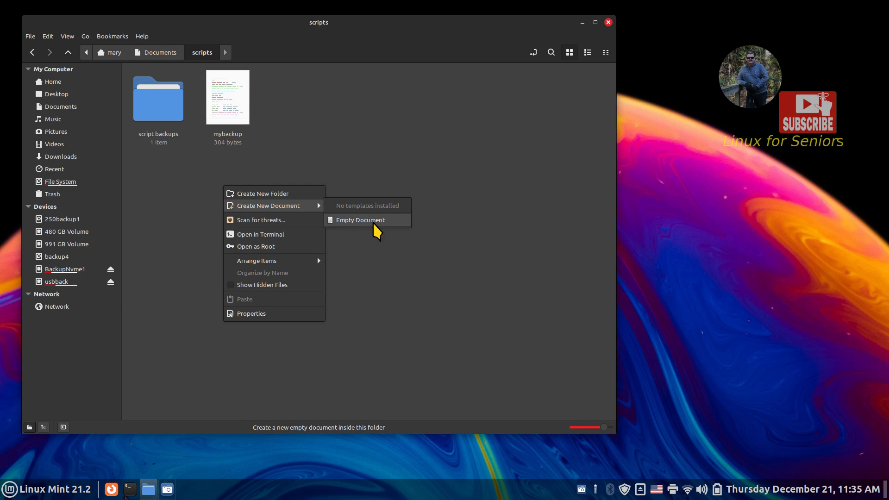
left_click(373, 223)
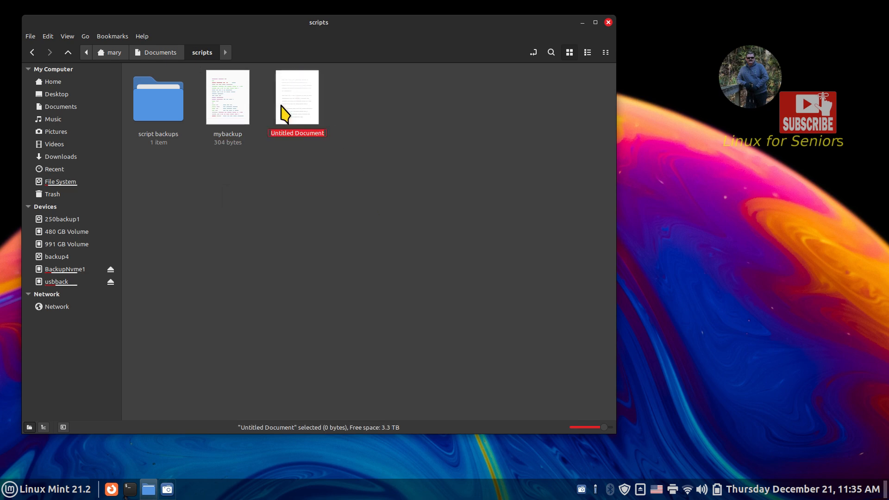
double_click(296, 100)
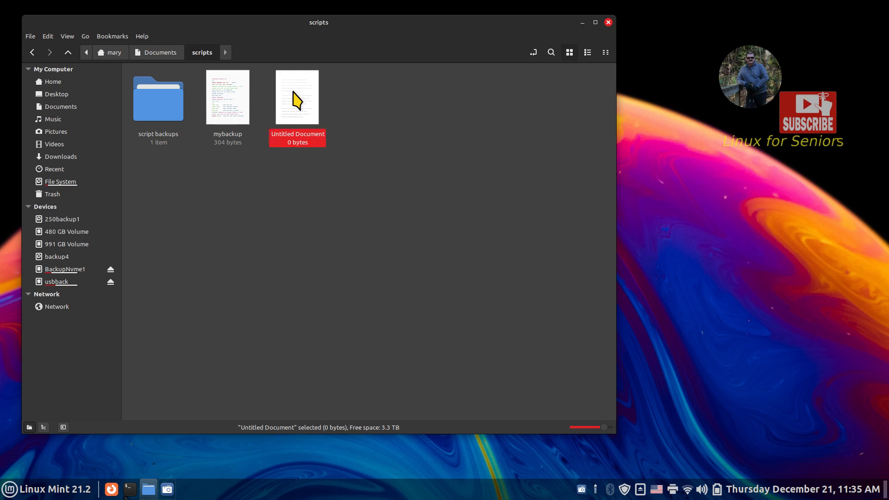
- View xed's About information from the Help menu, then dismiss it
left_click(178, 45)
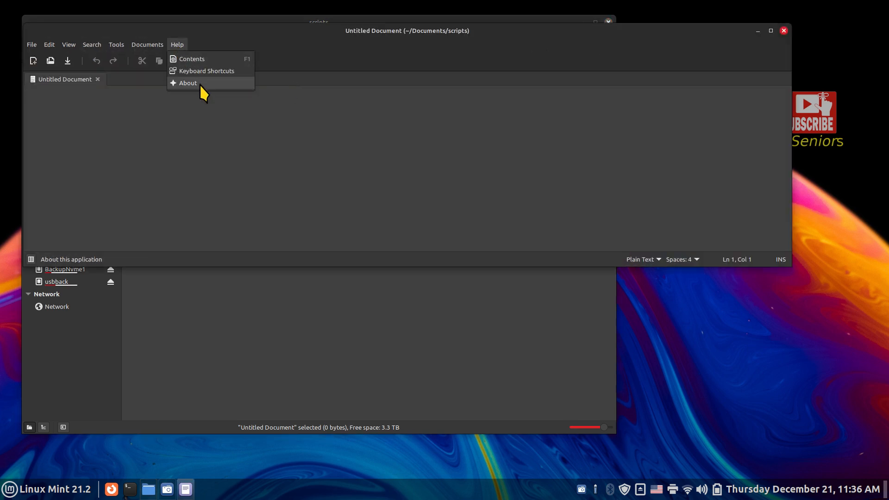
left_click(198, 85)
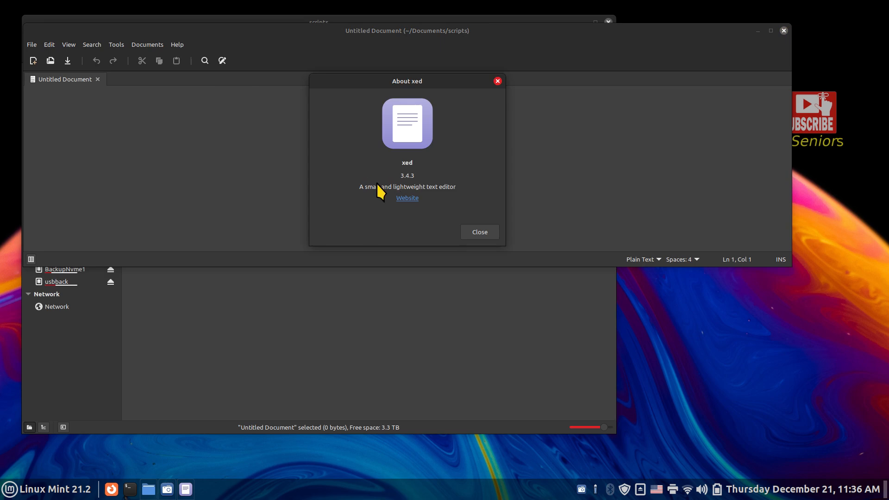
left_click_drag(360, 188, 454, 185)
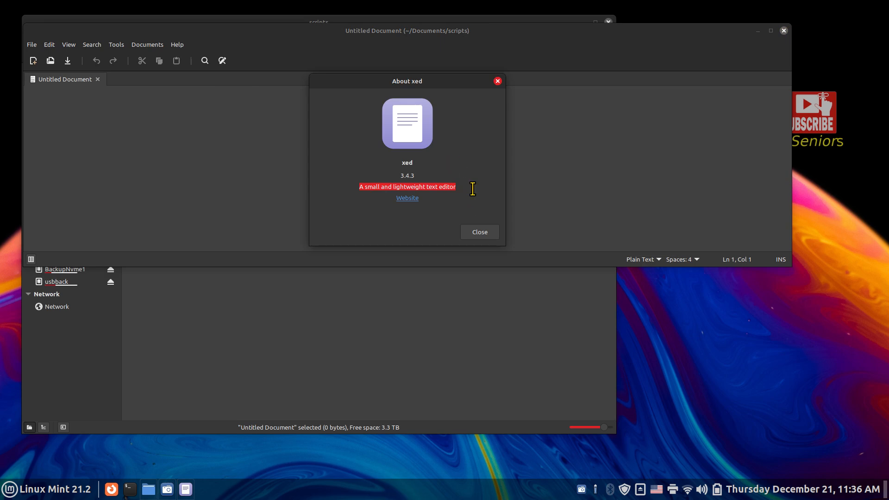
left_click(488, 238)
left_click_drag(366, 30, 391, 160)
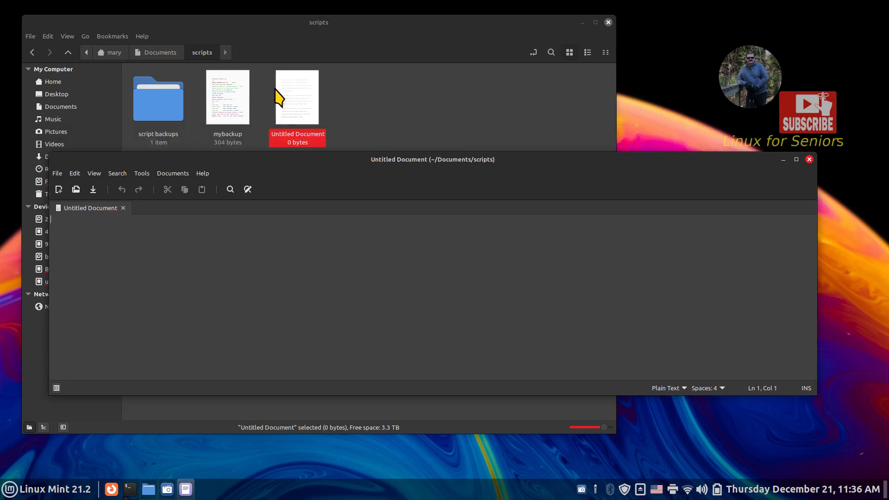
- Display the mybackup script in xed and select its #!/bin/bash first line
double_click(235, 103)
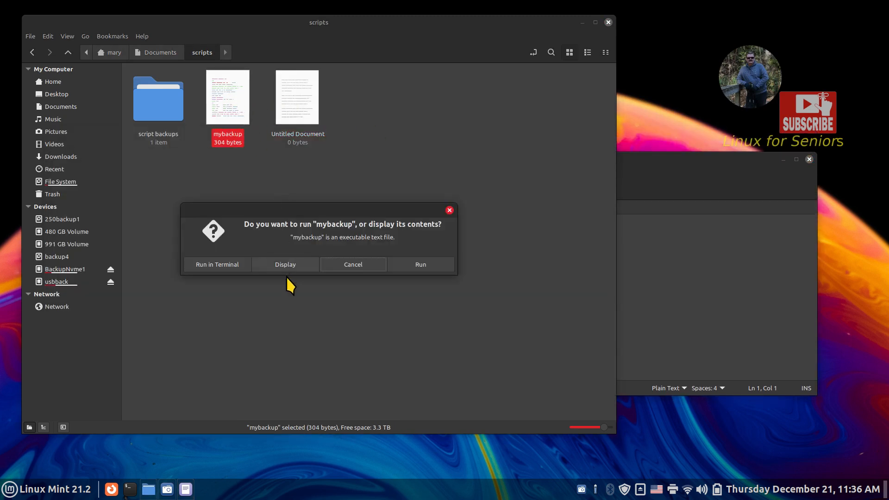
left_click(286, 266)
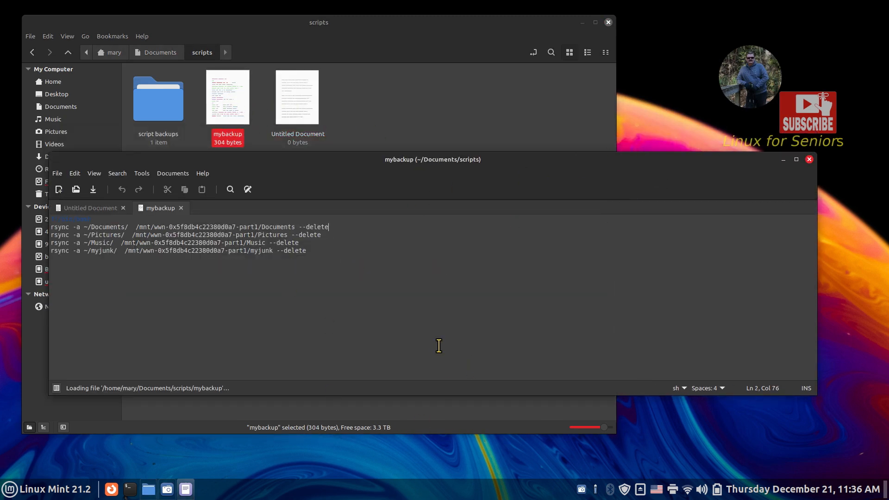
scroll(426, 359, "up", 5)
scroll(428, 360, "up", 1)
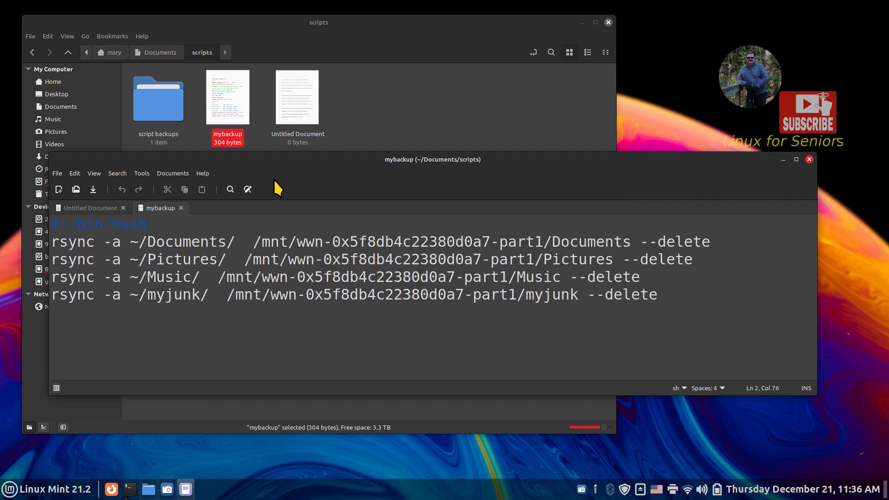
left_click_drag(147, 224, 50, 224)
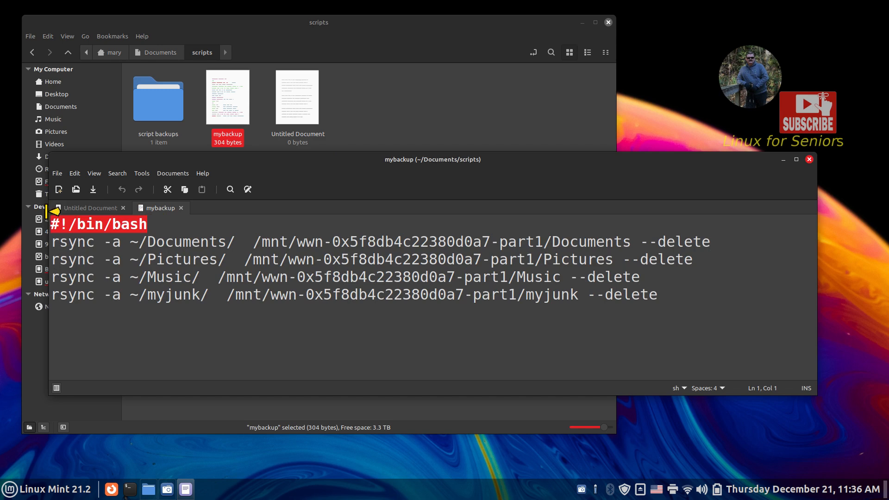
left_click_drag(166, 152, 264, 144)
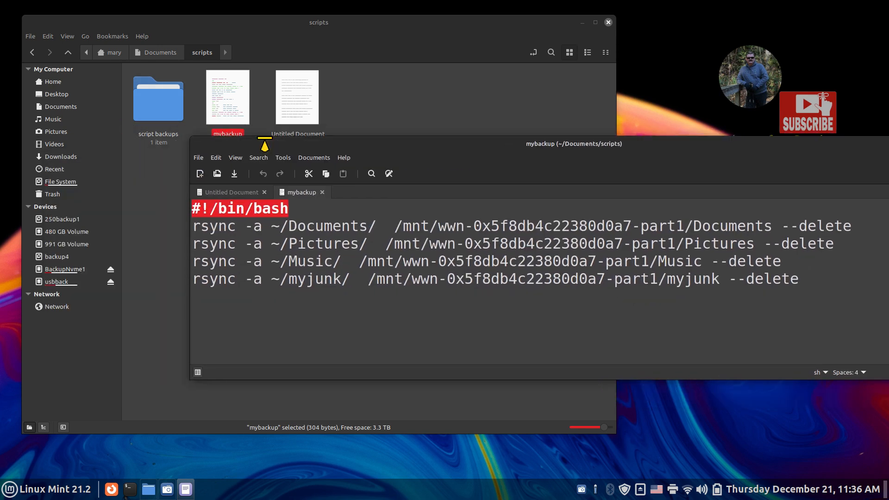
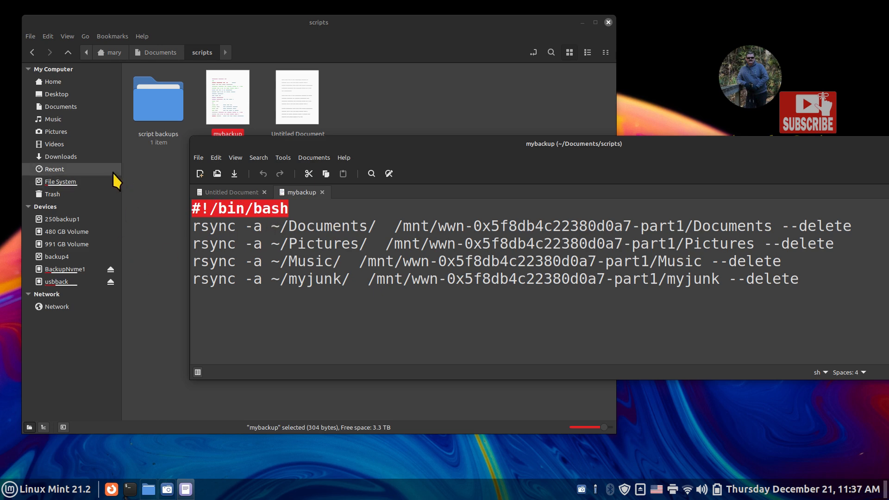
- Open the file system root in Nemo, stepping into home and back out again
left_click(73, 179)
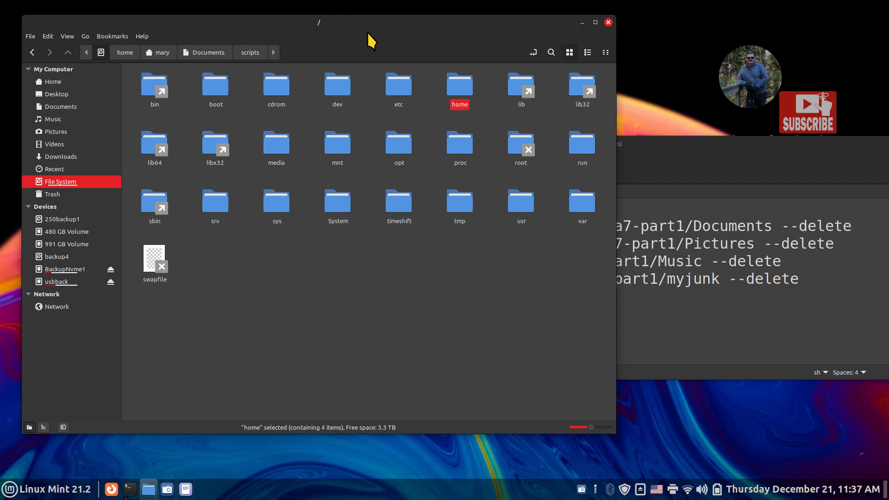
double_click(460, 92)
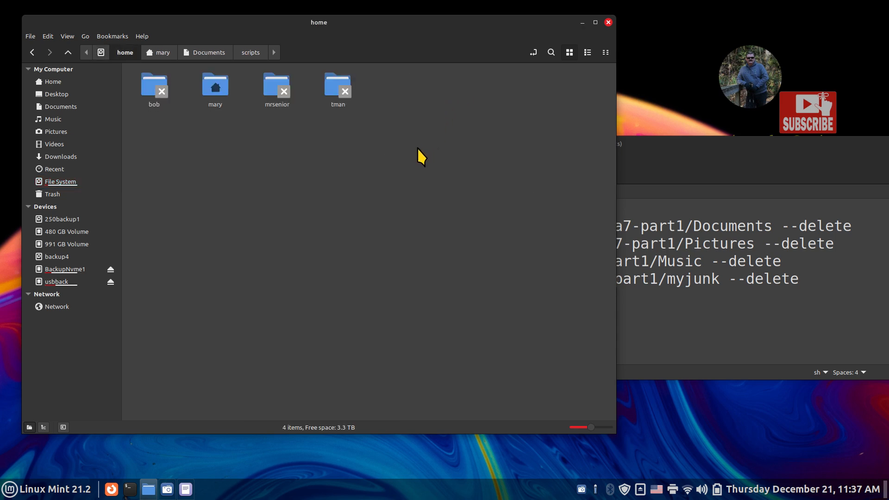
left_click(67, 54)
left_click(521, 145)
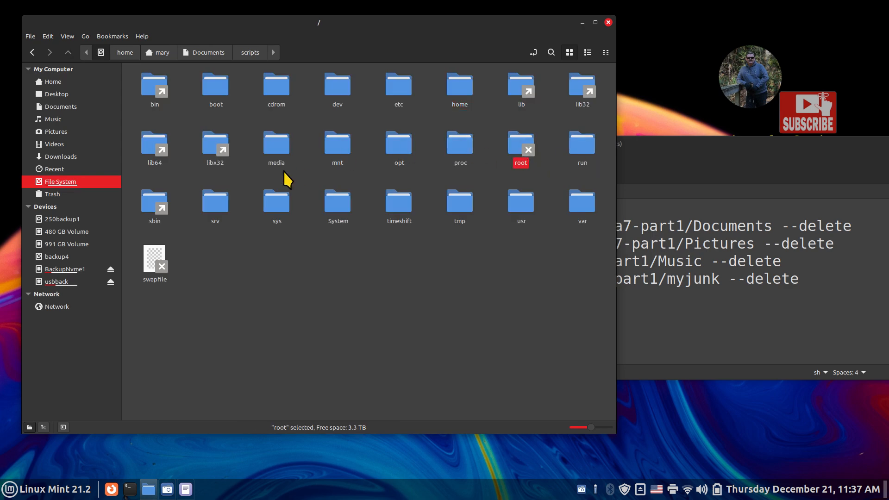
- Open /bin, select the bash program, and raise the mybackup script window higher on screen
double_click(151, 88)
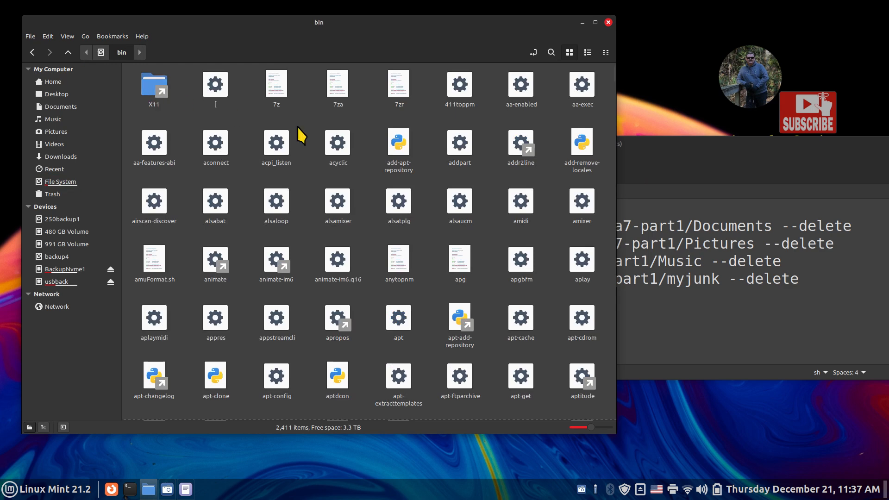
scroll(442, 261, "down", 5)
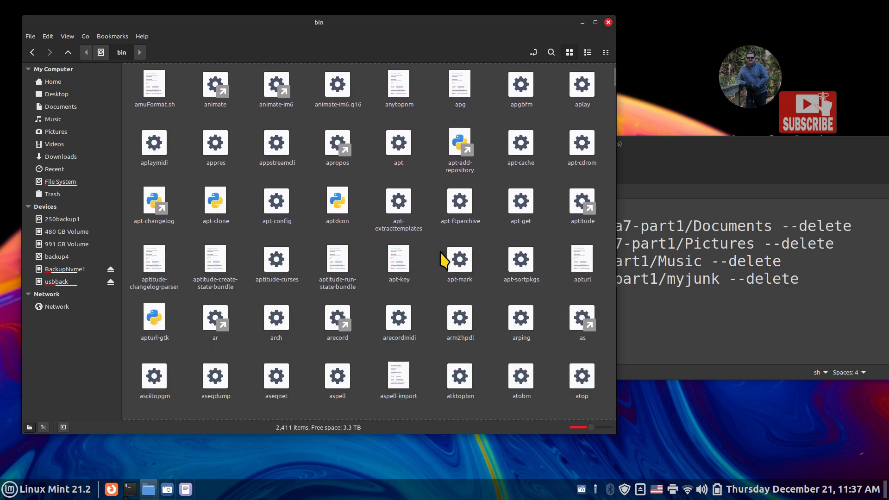
scroll(442, 259, "down", 4)
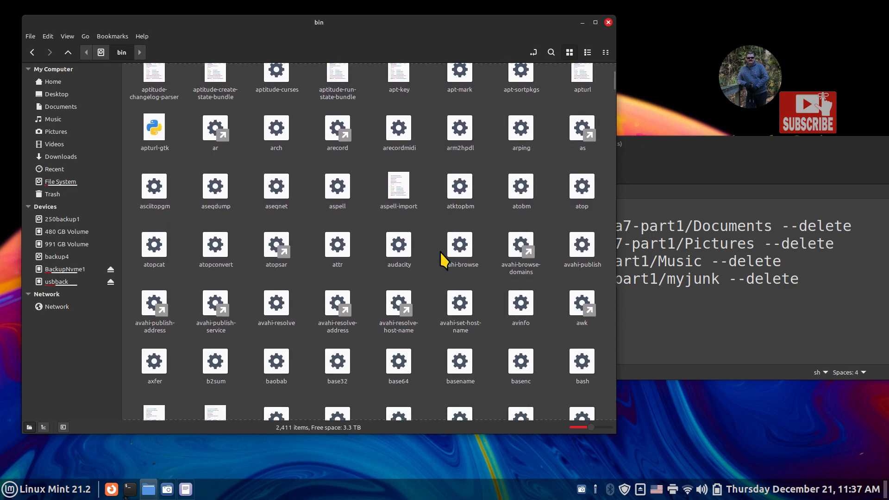
scroll(443, 260, "down", 1)
left_click(580, 255)
left_click(664, 176)
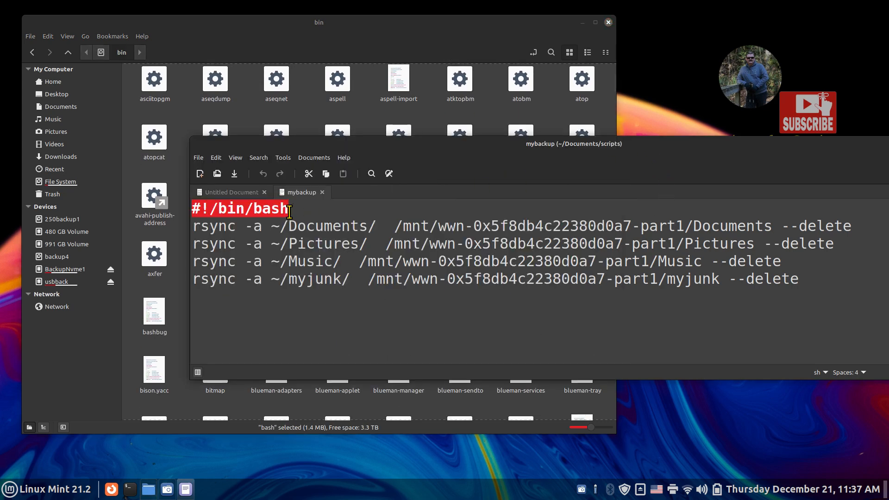
left_click_drag(319, 146, 310, 95)
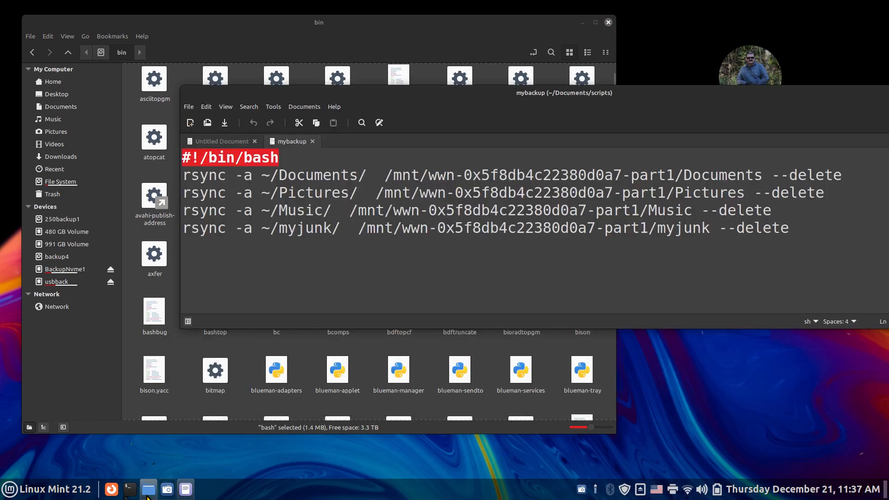
left_click(132, 487)
type("man bash")
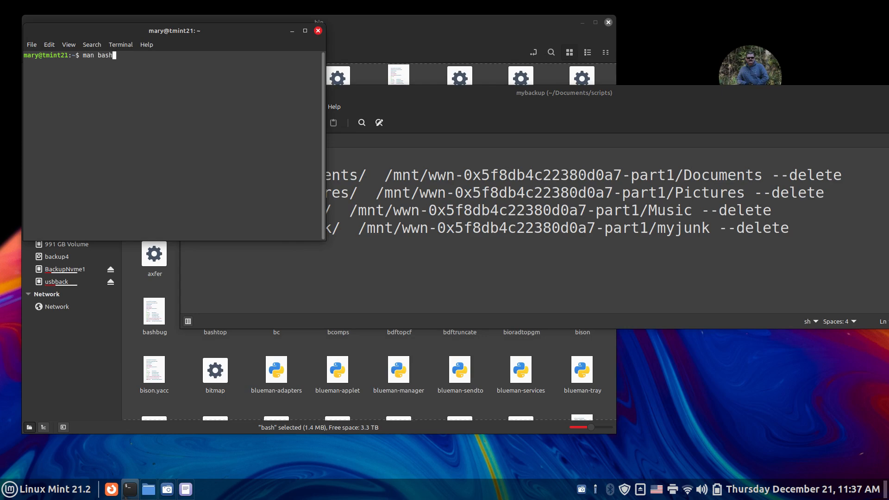
key("ctrl+plus")
key("ctrl+plus")
key("ctrl+plus")
key("ctrl+plus")
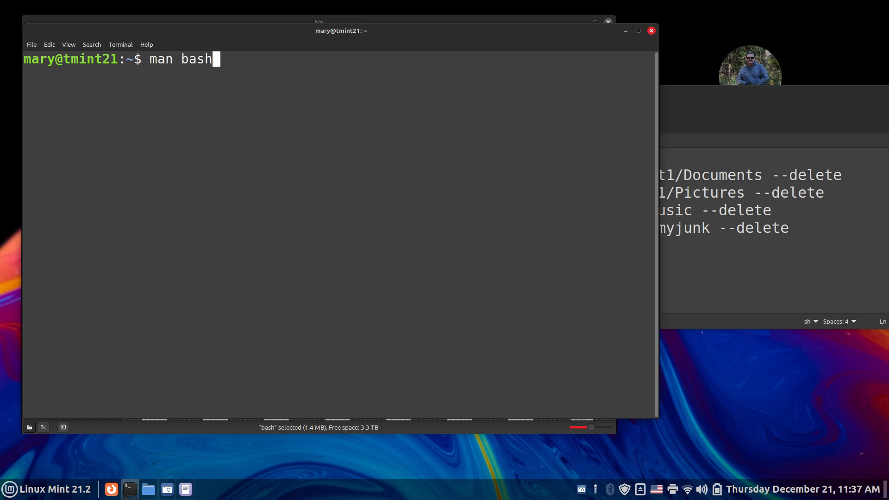
key("Return")
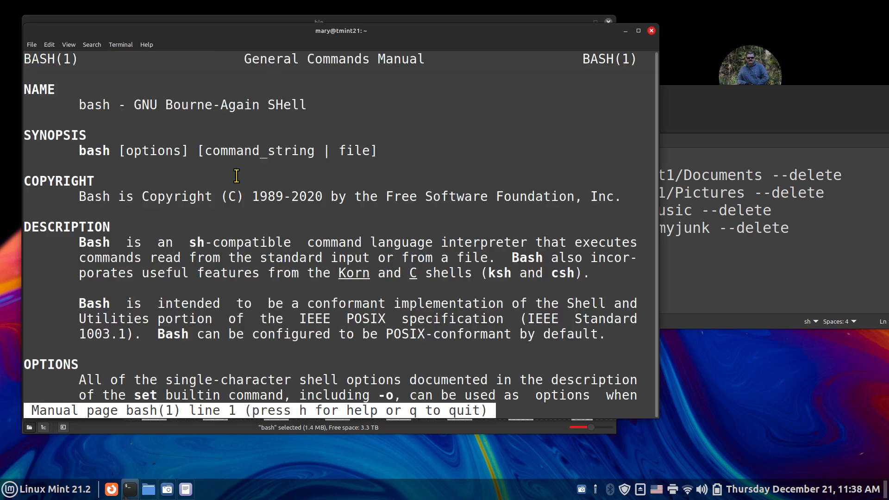
left_click_drag(166, 106, 213, 108)
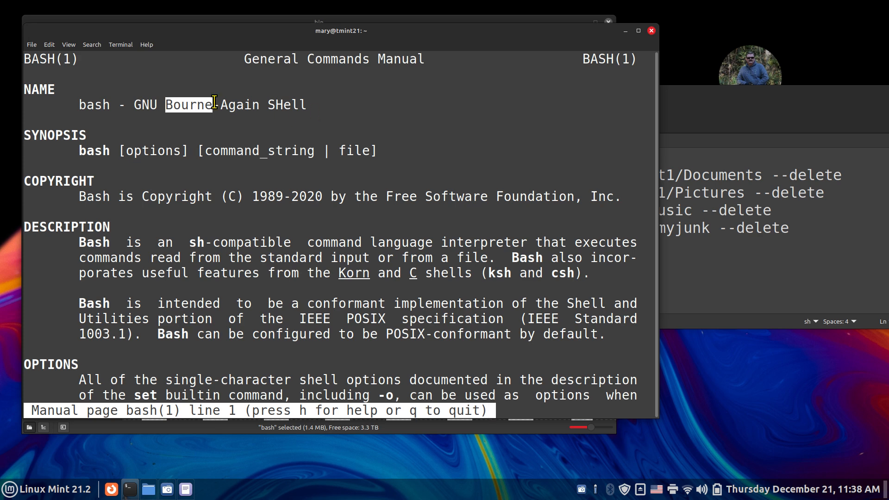
left_click(651, 31)
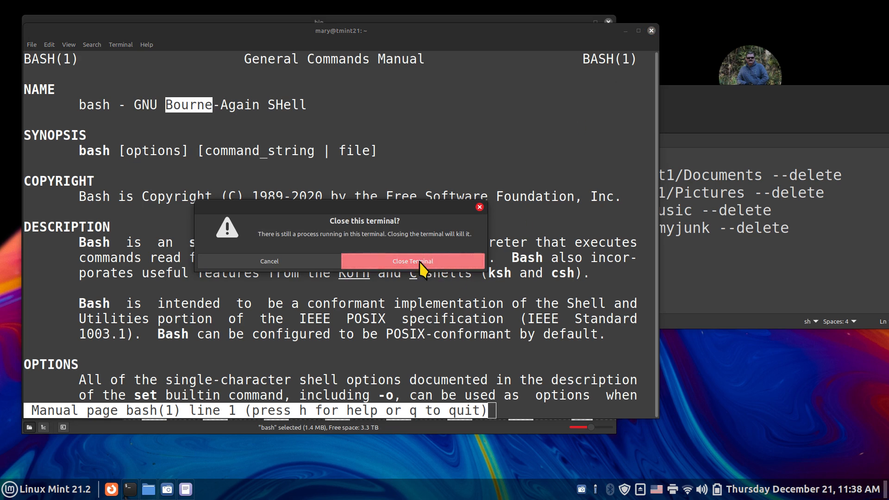
left_click(419, 261)
left_click_drag(286, 155, 180, 145)
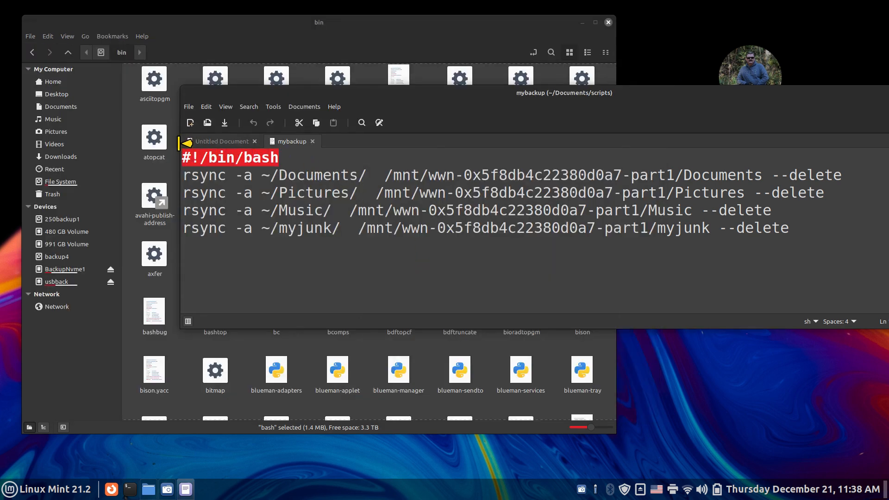
- Close Nemo and copy the #!/bin/bash line from the mybackup script
left_click(608, 22)
left_click(229, 141)
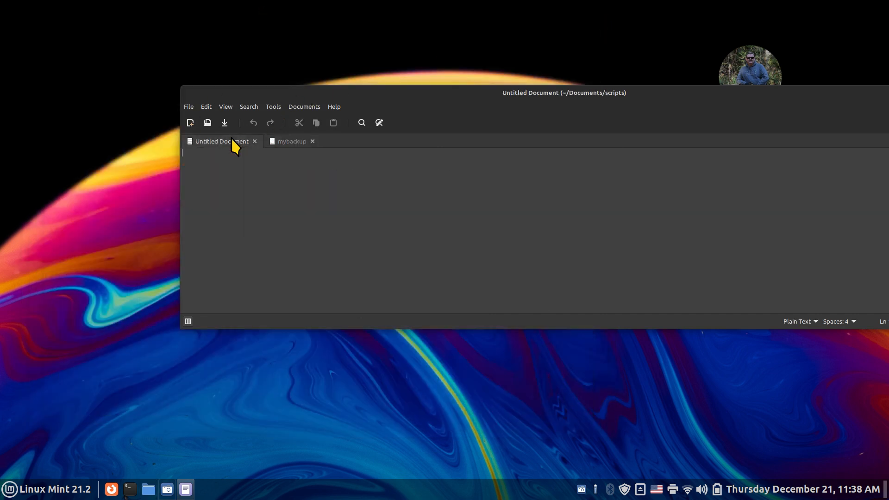
left_click(276, 141)
right_click(208, 154)
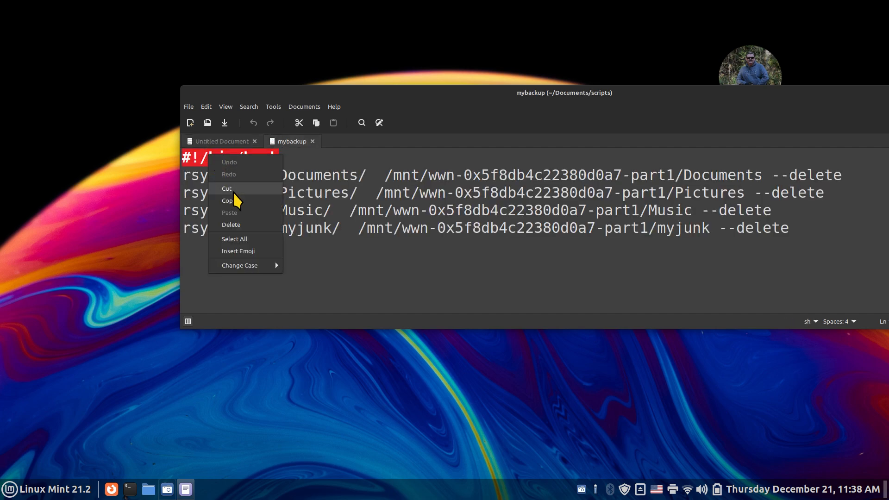
left_click(230, 200)
- Paste #!/bin/bash into the Untitled Document, enlarge the text, and start a second line
left_click(218, 141)
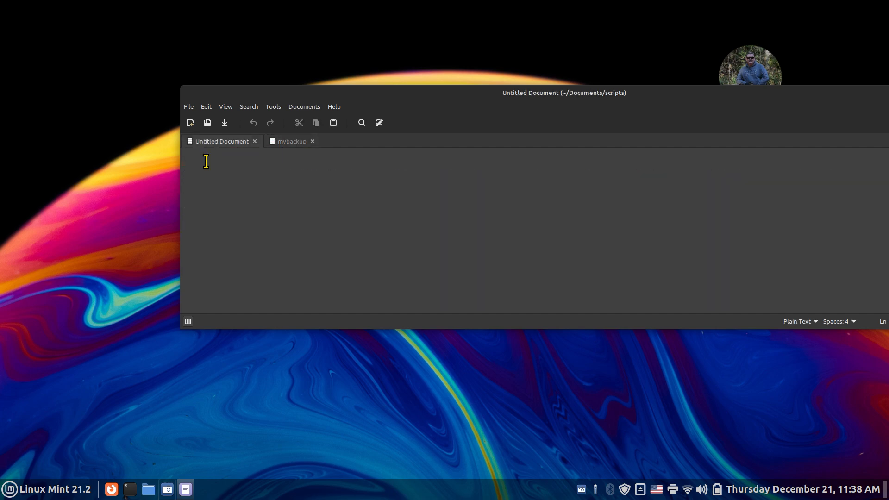
right_click(205, 157)
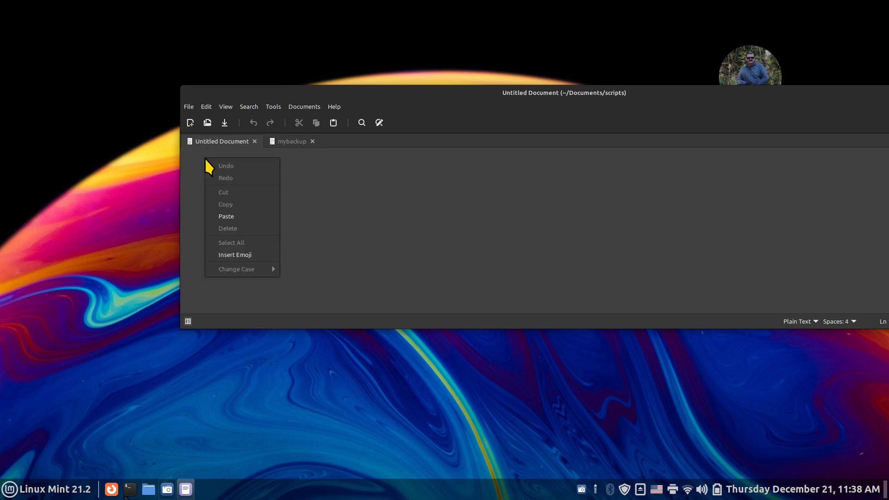
left_click(243, 217)
key("ctrl+plus")
key("ctrl+plus")
key("ctrl+plus")
key("ctrl+plus")
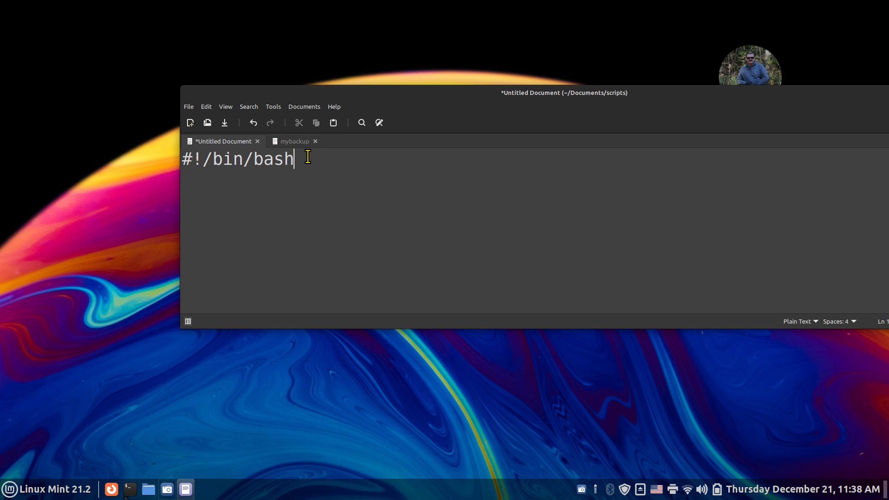
key("Return")
- Select and copy rsync -a from mybackup's first rsync line
left_click(293, 145)
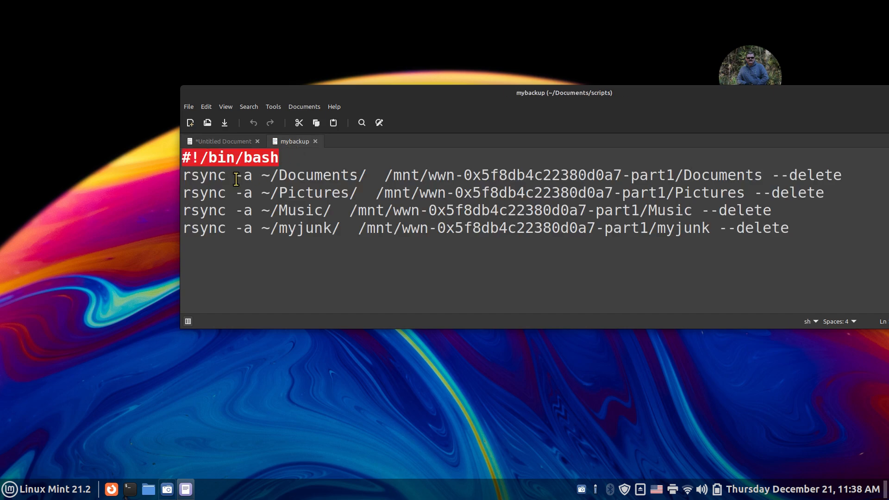
left_click(183, 173)
left_click_drag(183, 173, 252, 175)
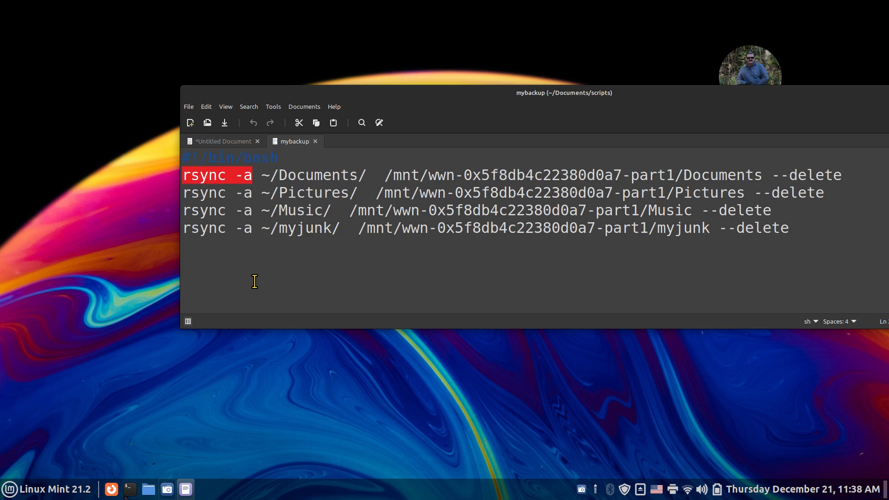
left_click(252, 174)
left_click_drag(235, 174, 249, 173)
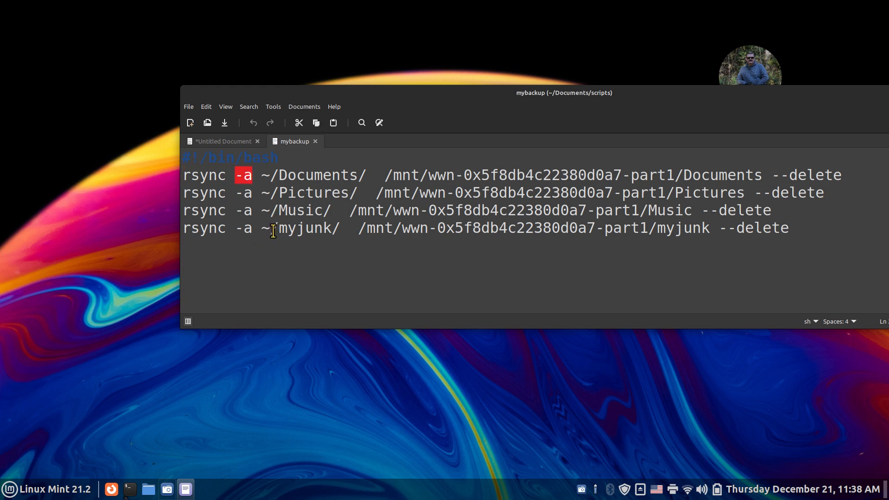
left_click(253, 175)
left_click_drag(253, 175, 182, 175)
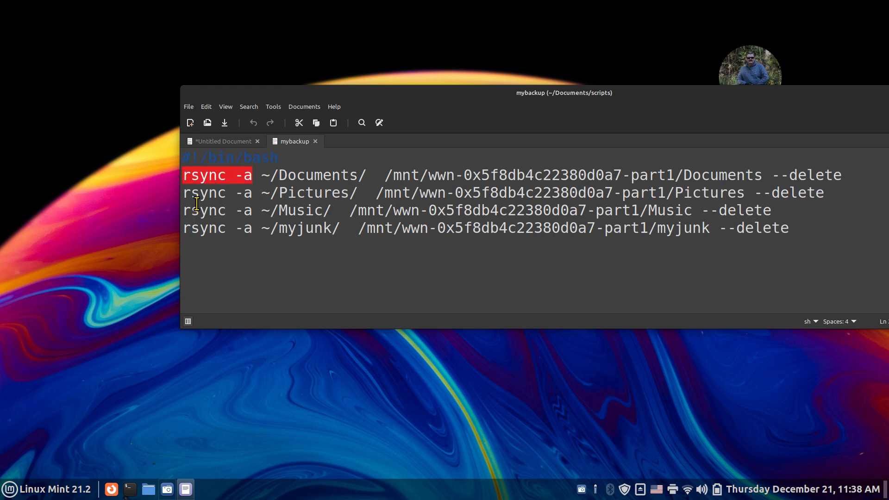
right_click(213, 172)
left_click(232, 221)
- Paste rsync -a as line 2, then select mybackup's ~/Documents/ source path
left_click(254, 146)
right_click(191, 180)
left_click(227, 239)
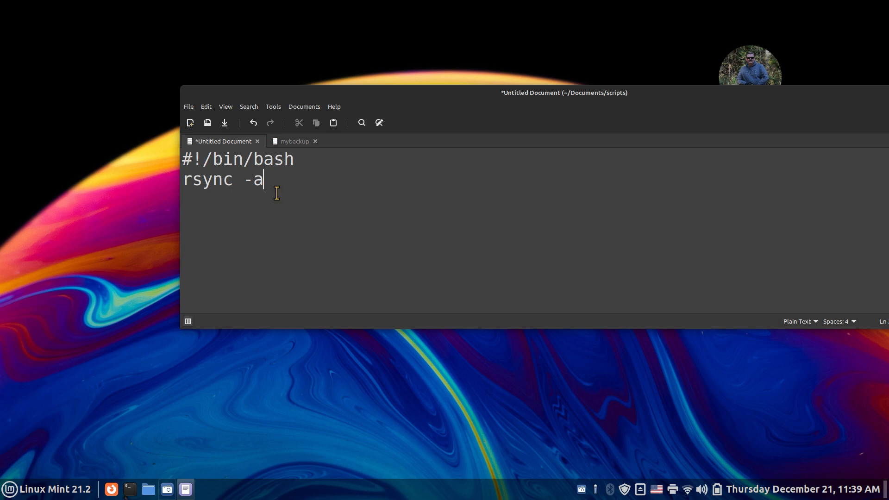
left_click(292, 144)
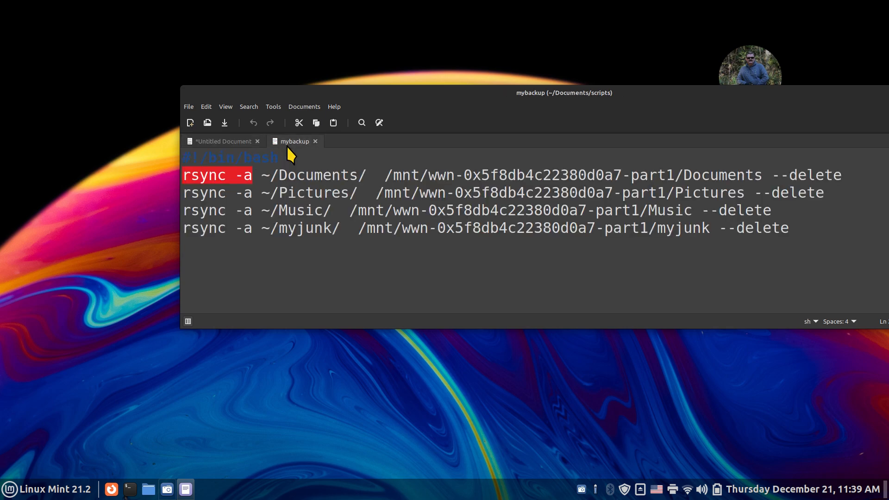
left_click_drag(261, 175, 374, 173)
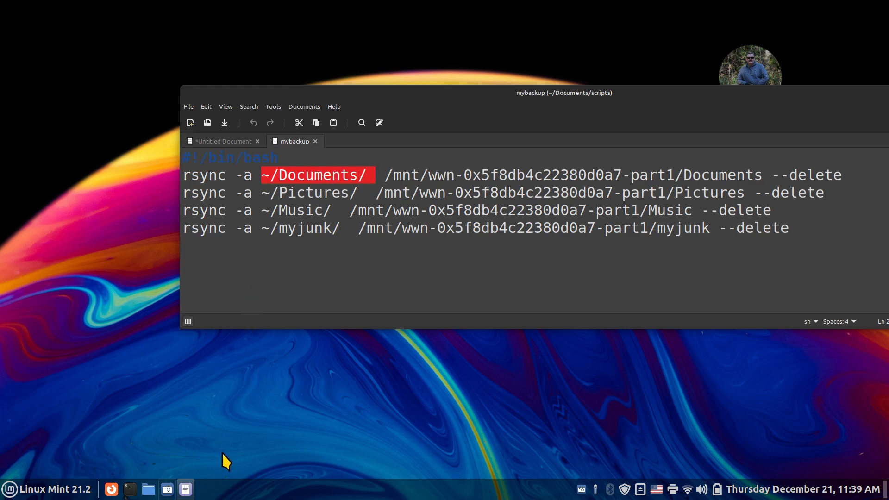
- Reopen Nemo at the home folder, move its window, and show the location as editable text
left_click(148, 489)
left_click_drag(251, 34, 341, 63)
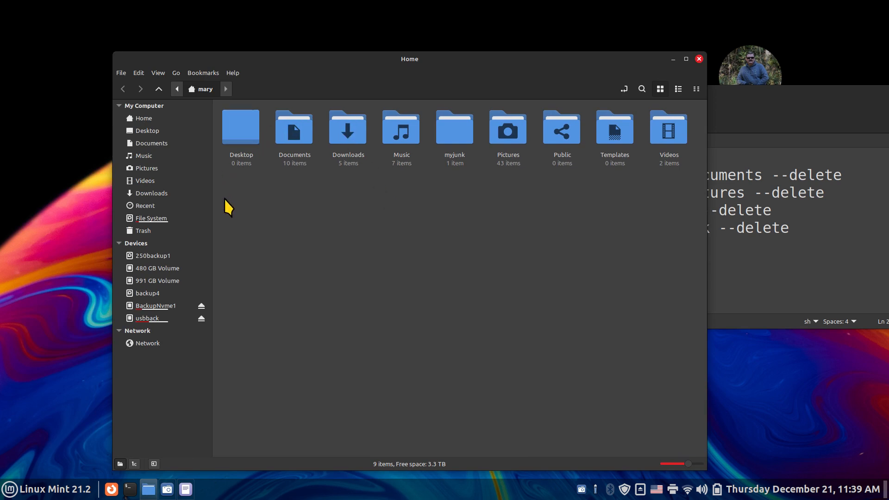
left_click(196, 117)
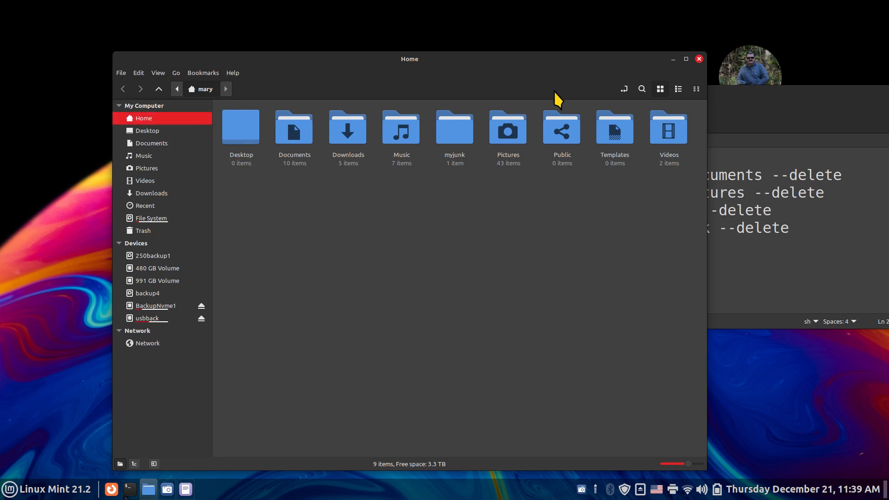
left_click(623, 88)
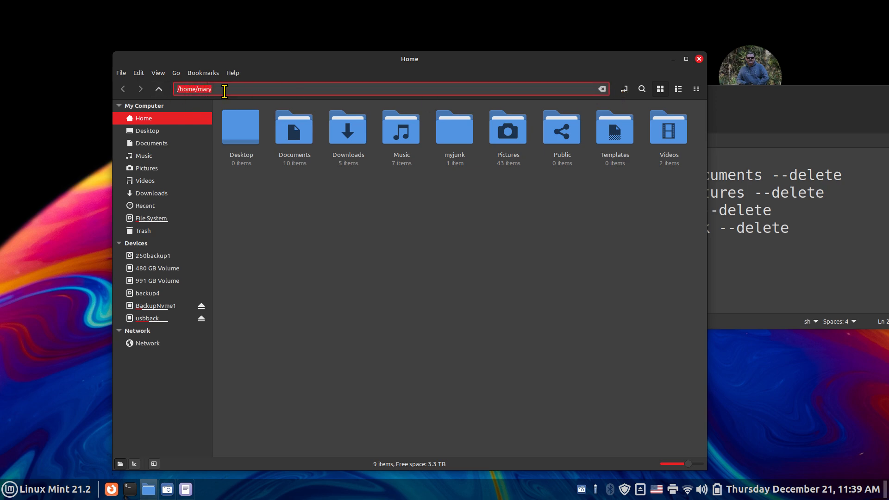
- Navigate from the root through /home into the user's Documents folder, showing its full path
left_click(168, 220)
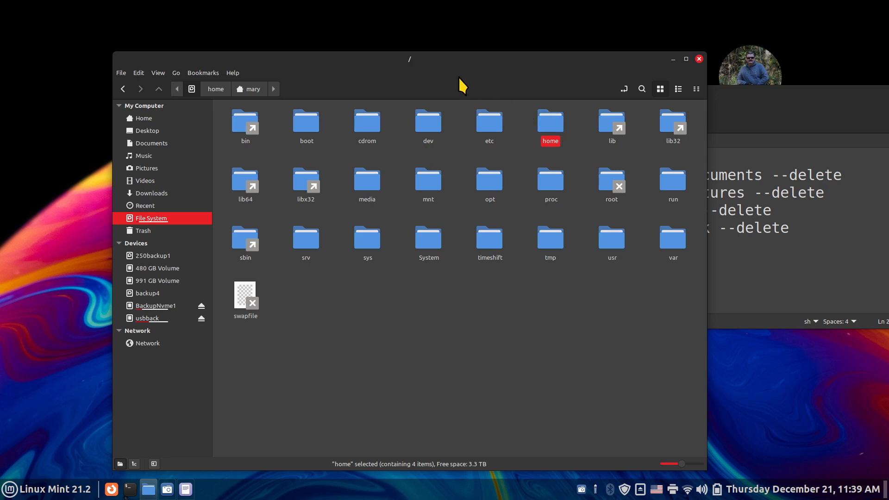
double_click(549, 131)
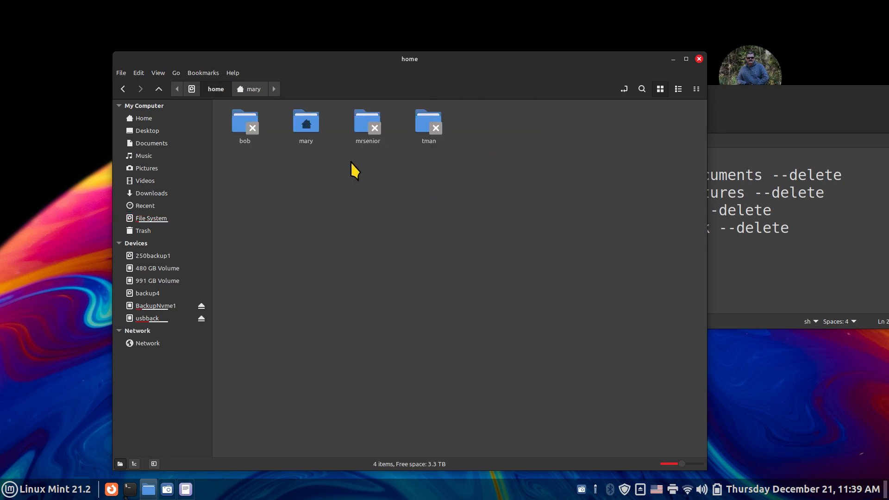
left_click(312, 126)
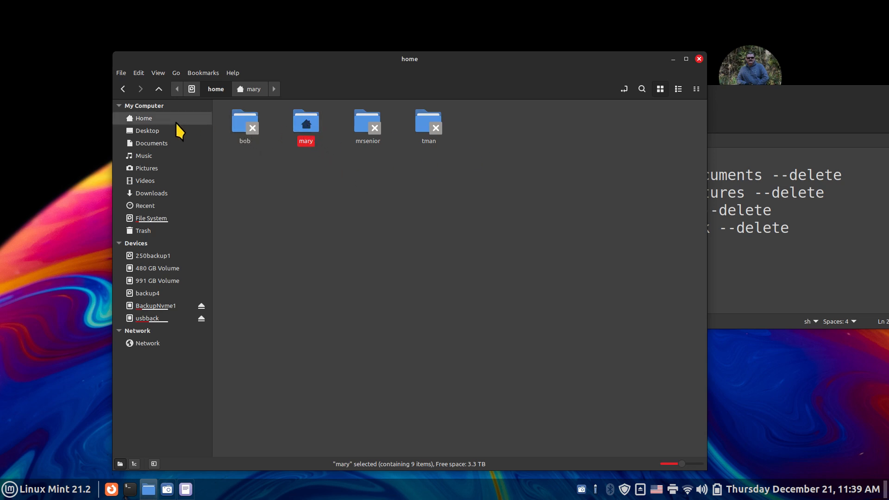
left_click(140, 121)
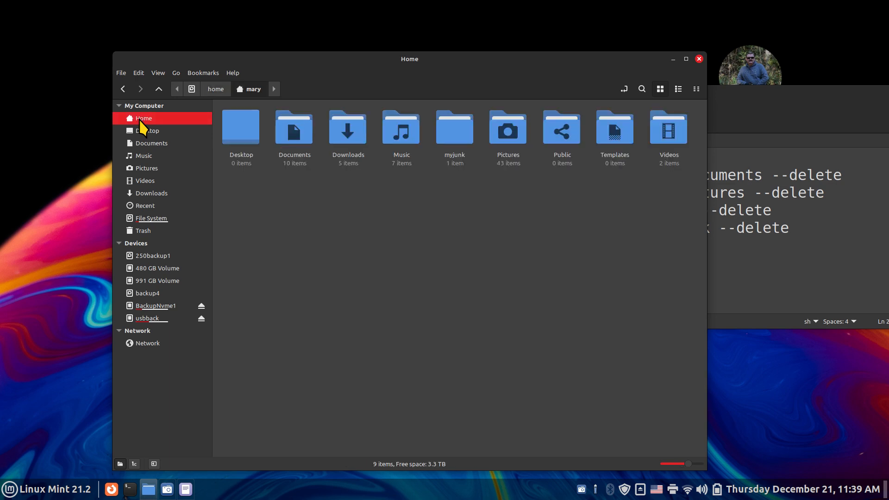
double_click(298, 131)
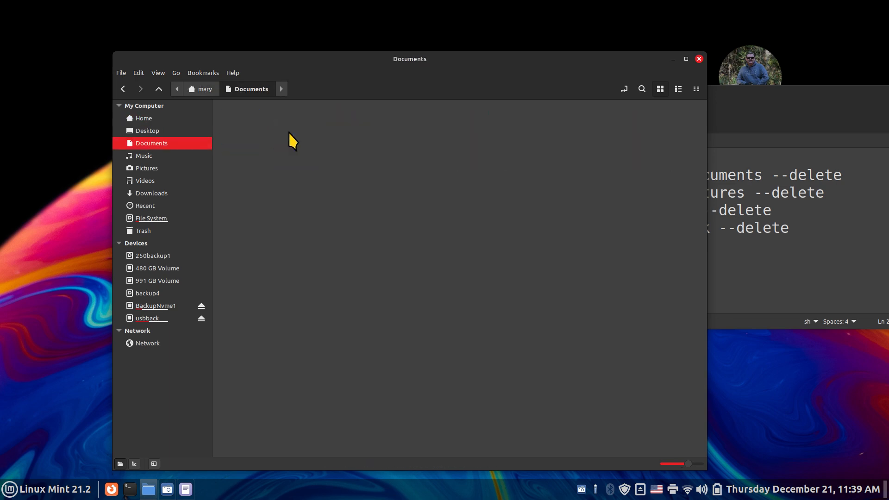
left_click(624, 89)
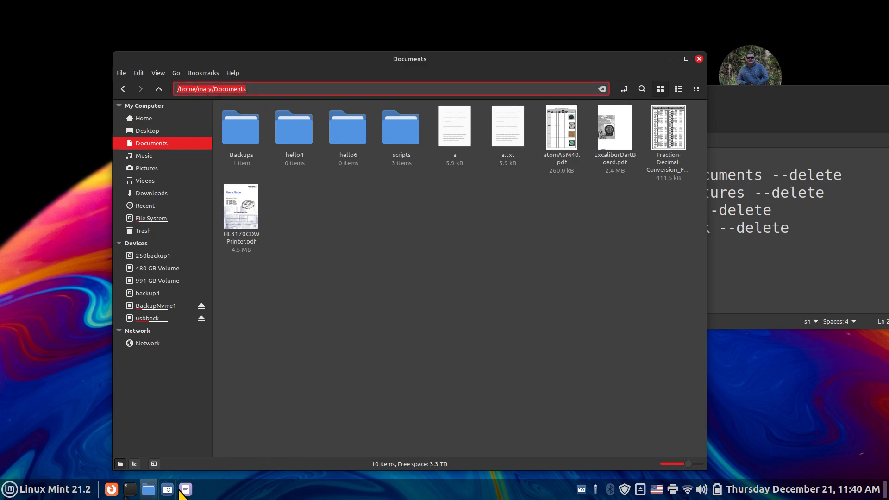
left_click(185, 489)
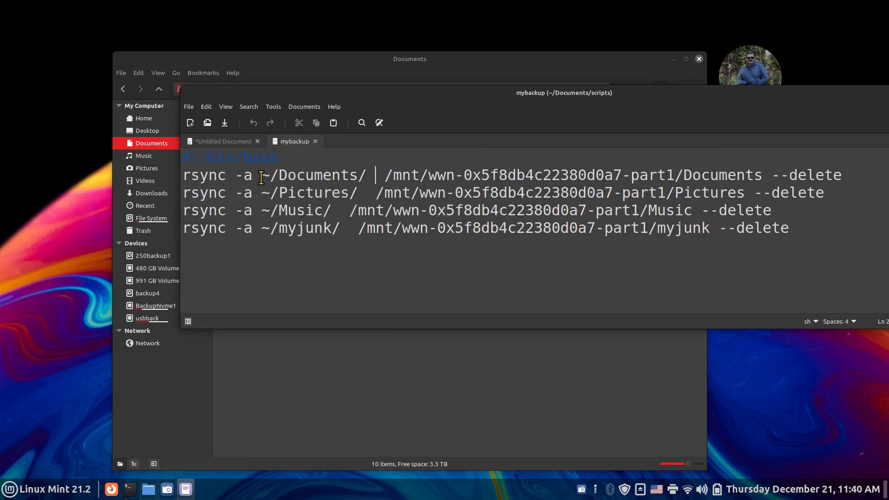
- Copy the ~/Documents/ source path from mybackup's first rsync line
key("shift+Right")
left_click_drag(318, 93, 238, 162)
left_click(188, 252)
left_click_drag(184, 253, 287, 248)
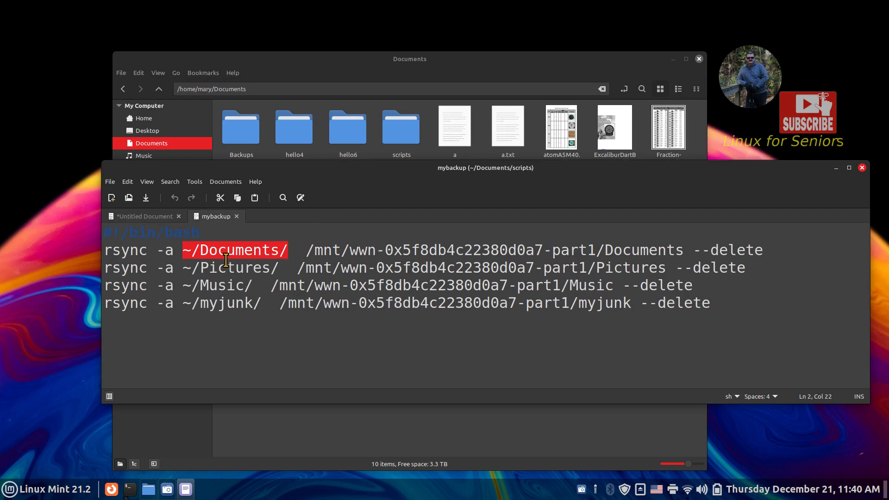
right_click(239, 247)
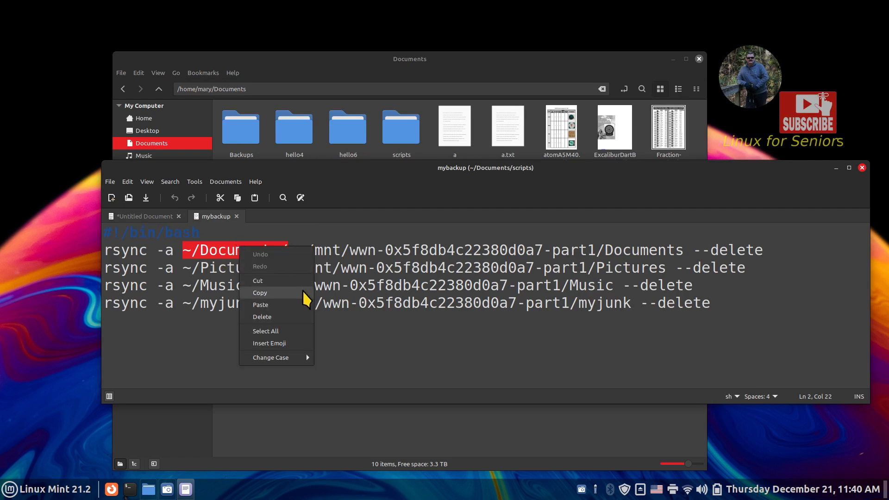
left_click(294, 298)
- Paste ~/Documents/ after rsync -a in the untitled script and tidy the spacing
left_click(168, 217)
right_click(212, 257)
left_click(243, 314)
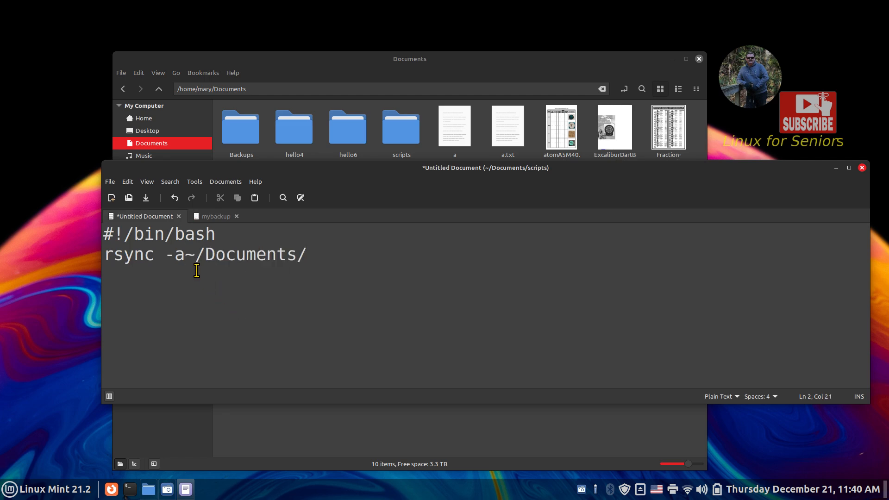
left_click(185, 255)
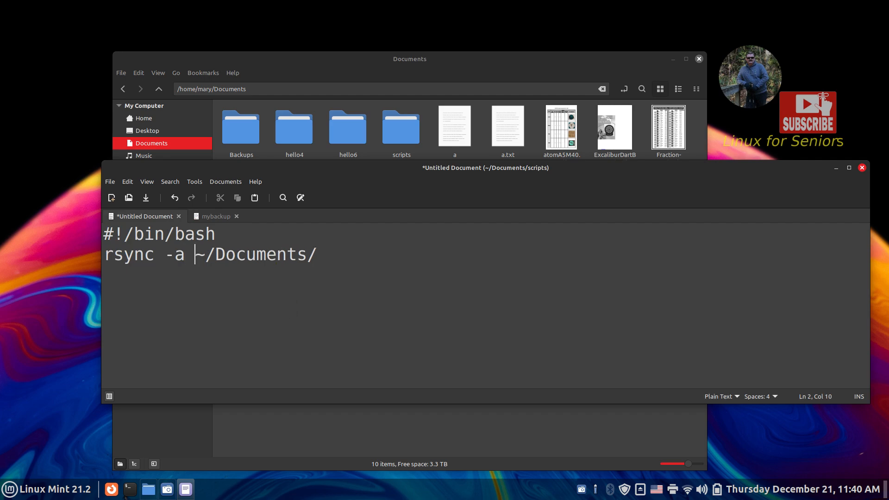
left_click(154, 255)
left_click_drag(165, 256, 182, 265)
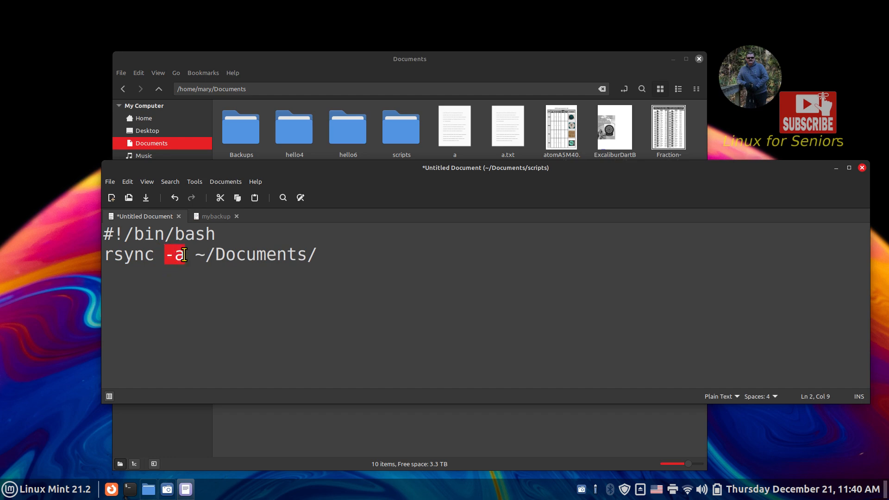
left_click(187, 253)
left_click_drag(195, 254, 318, 255)
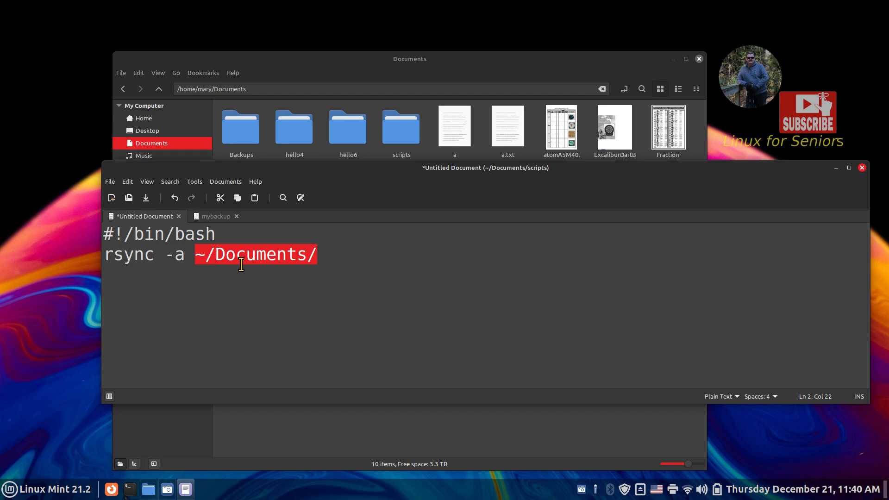
left_click(333, 259)
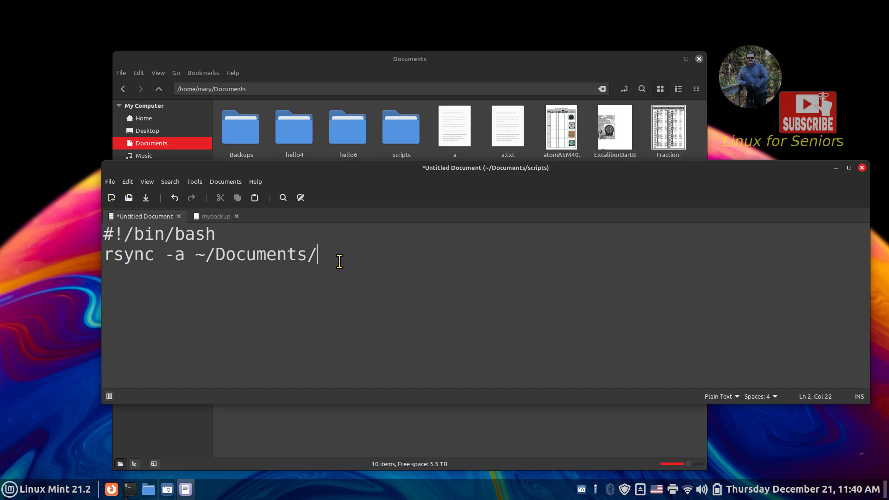
- Select mybackup's /mnt destination path, then launch Disks by searching the applications menu
left_click(218, 216)
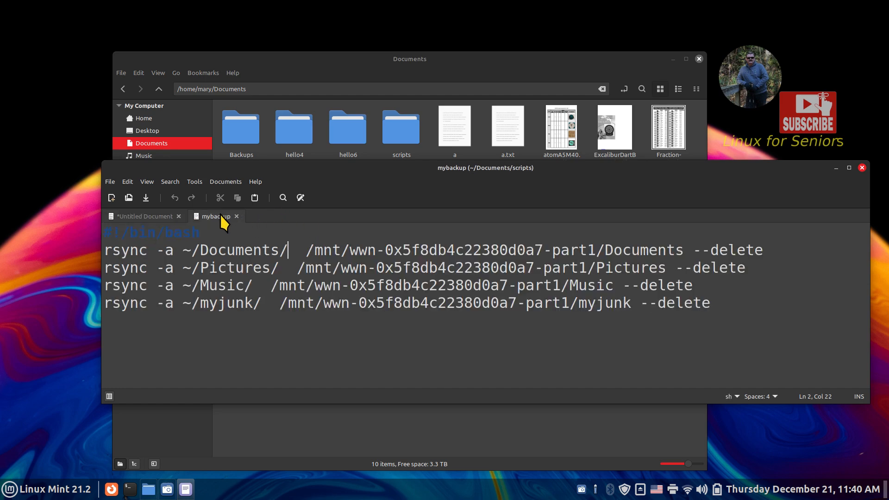
left_click_drag(297, 250, 597, 249)
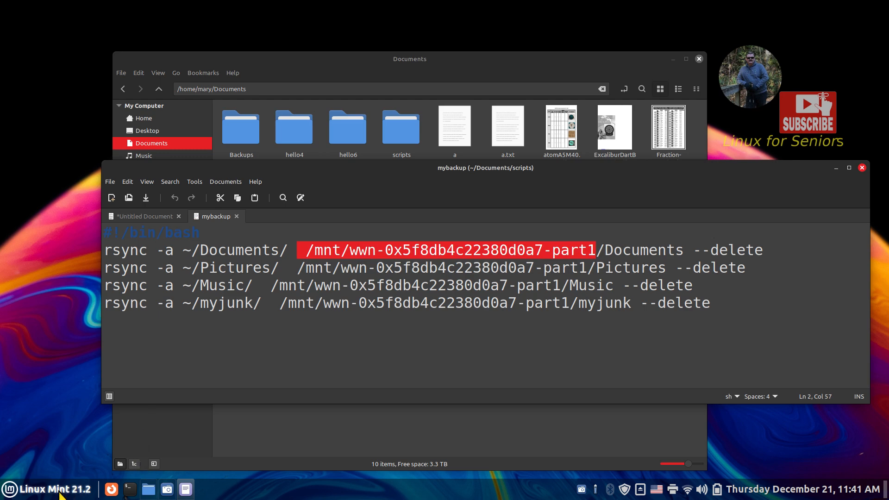
left_click(44, 491)
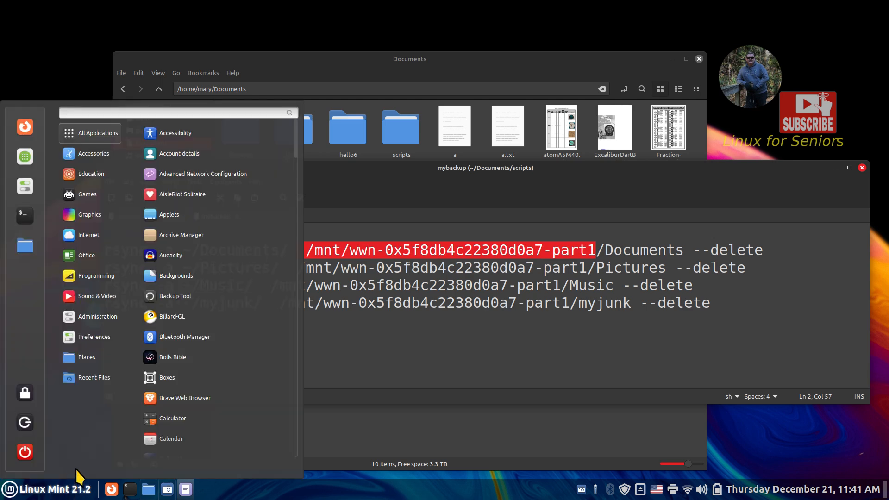
type("di")
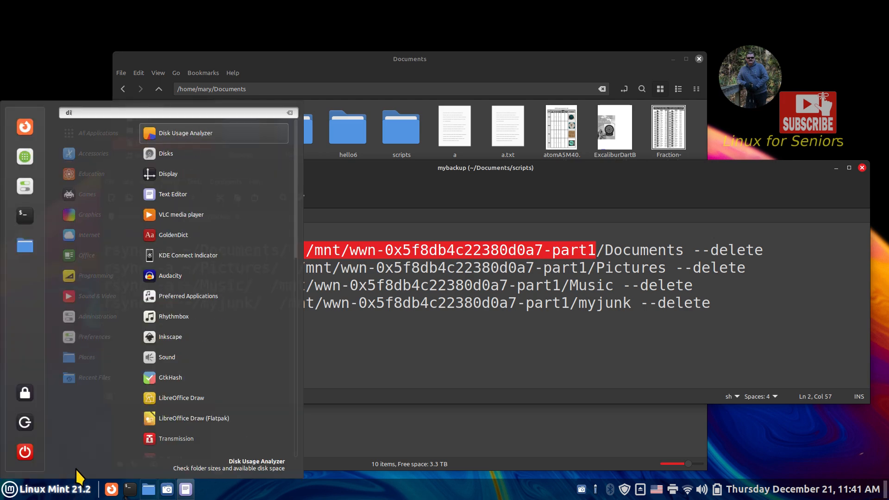
type("lsk")
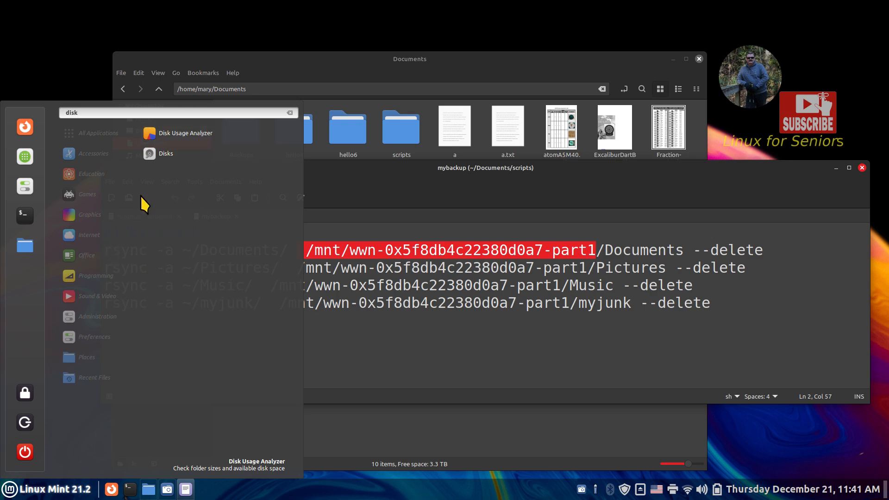
left_click(191, 154)
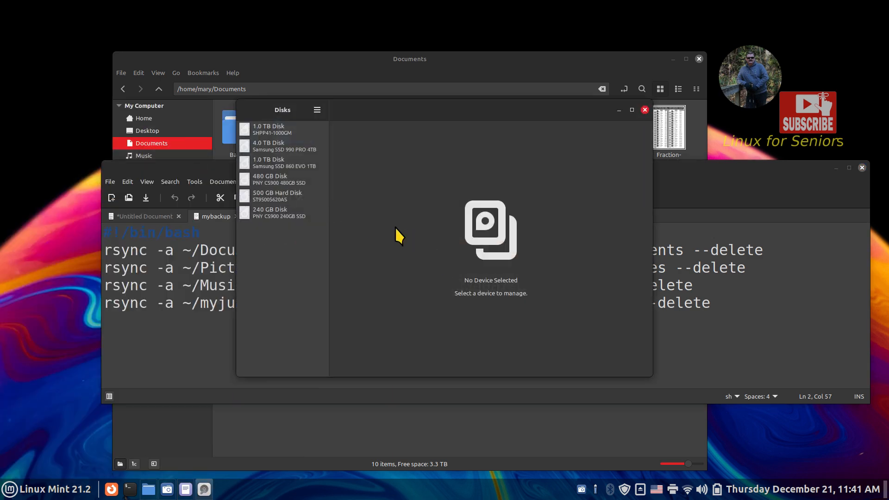
- Select the 240 GB disk, open its partition mount options, and copy the full mount point path
left_click(279, 212)
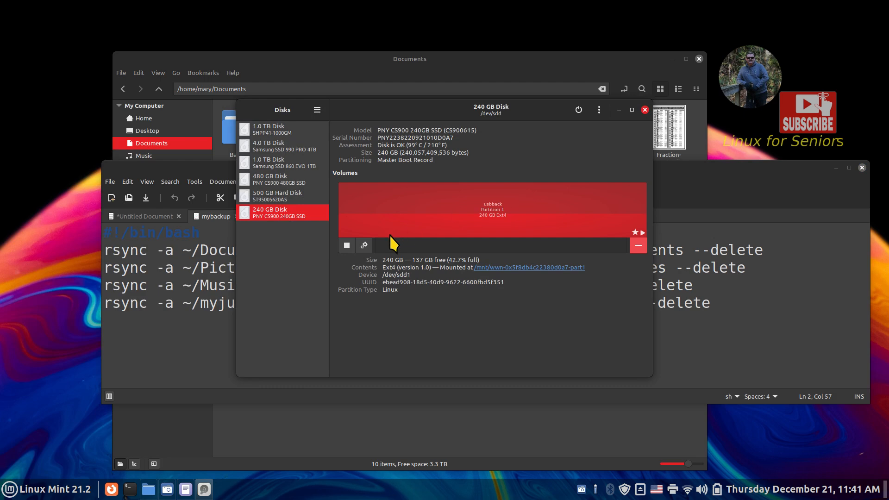
left_click(364, 245)
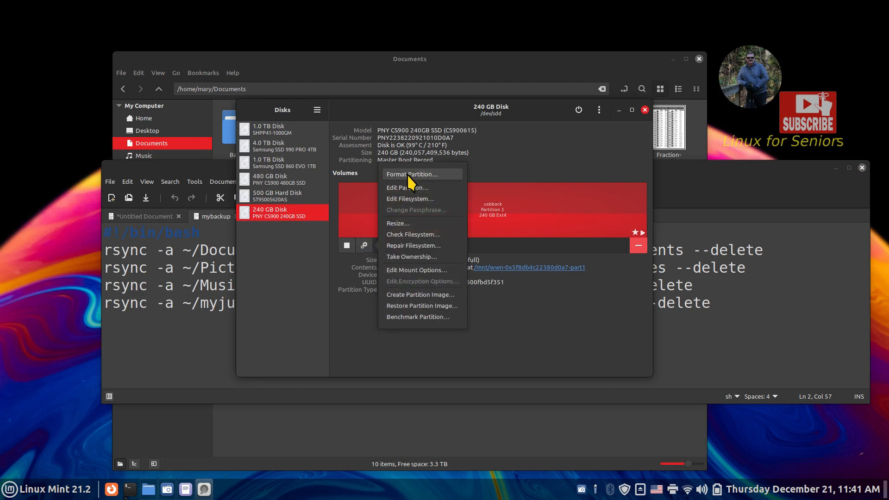
left_click(405, 271)
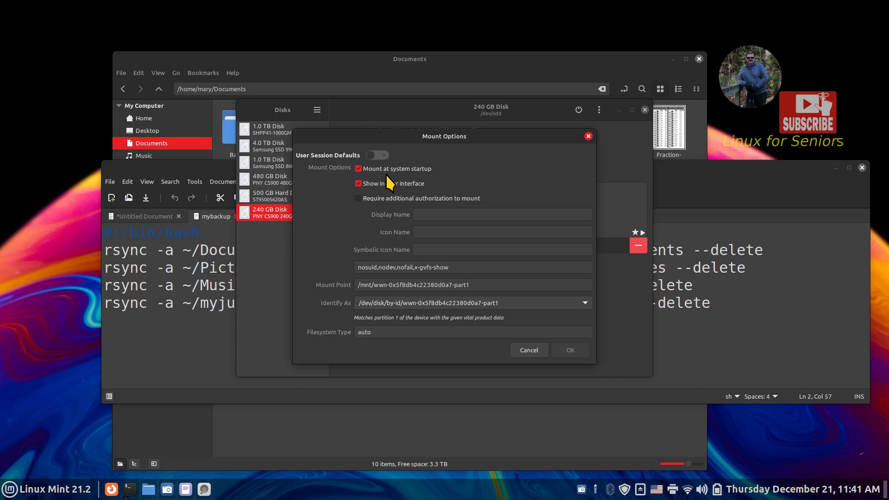
left_click_drag(503, 280, 327, 285)
left_click(476, 285)
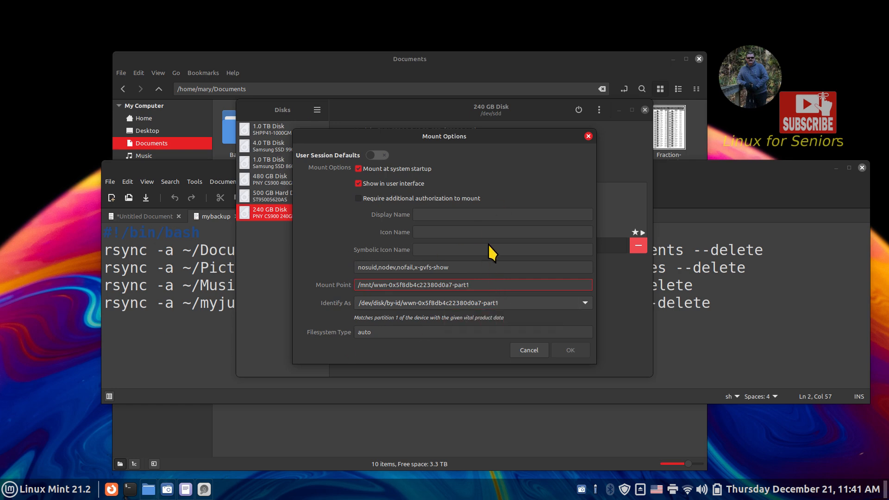
key("ctrl+a")
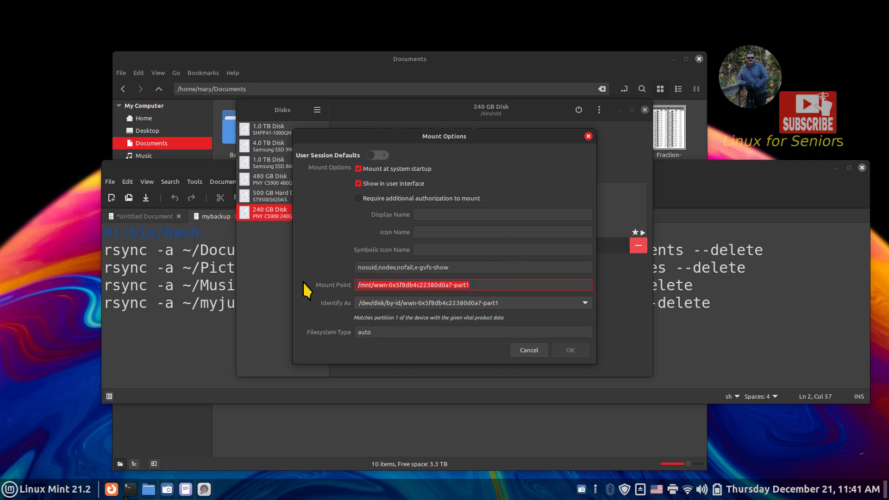
right_click(400, 283)
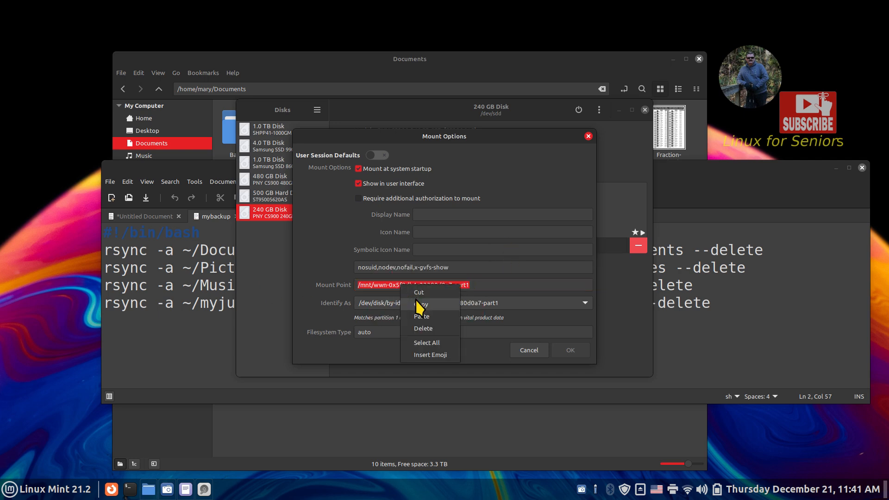
left_click(420, 305)
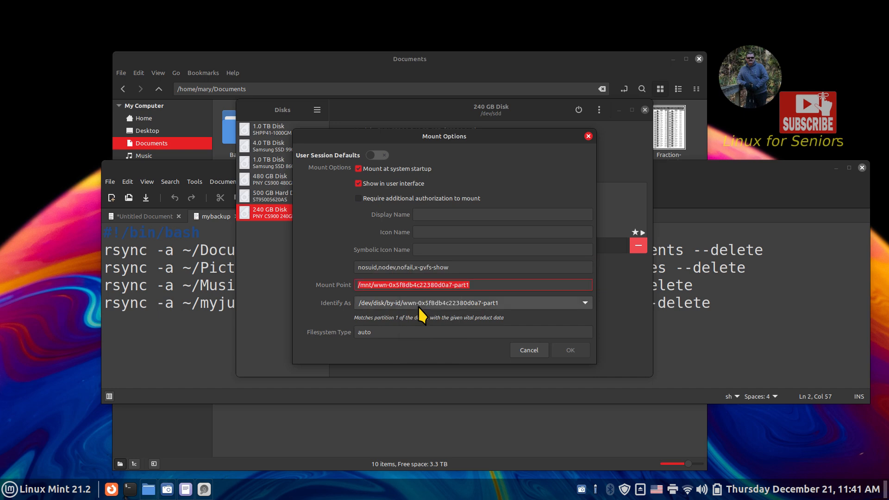
- Paste the mount path at the end of the untitled script's rsync line, then move the editor aside
left_click(194, 339)
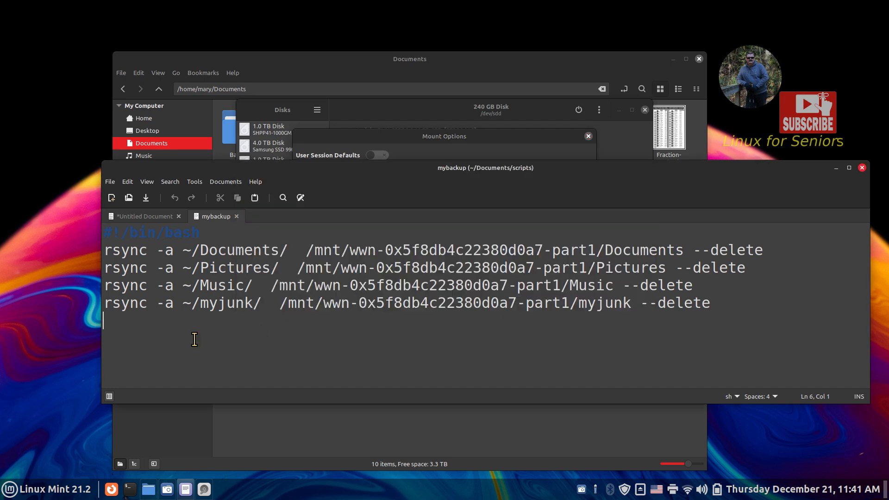
left_click(171, 217)
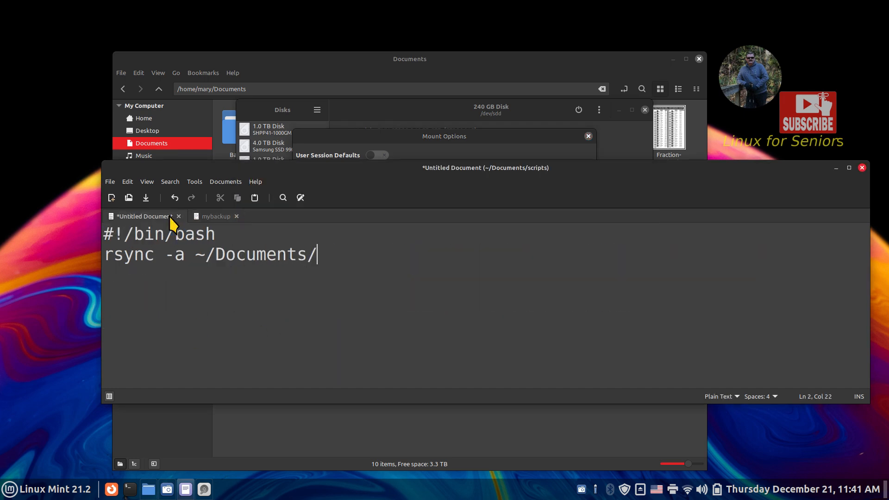
right_click(332, 255)
left_click(351, 315)
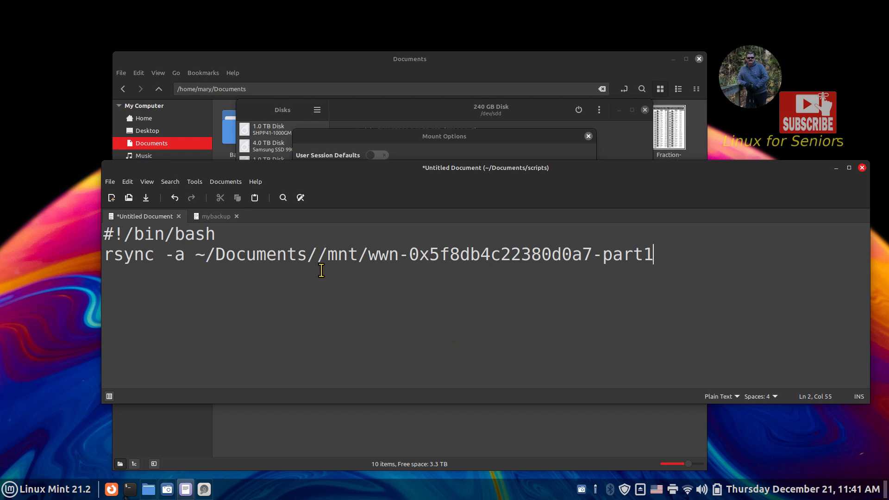
left_click_drag(146, 172, 324, 176)
mouse_move(168, 321)
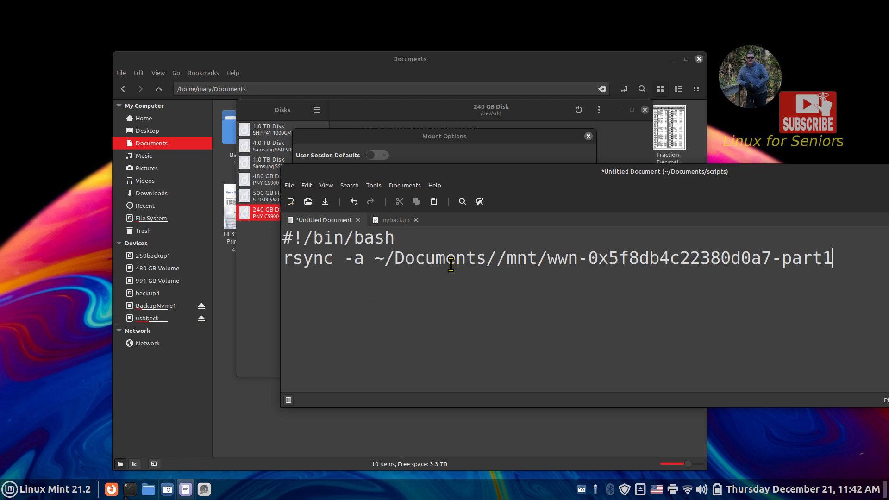
- Cancel the Mount Options dialog, close Disks, and centre the xed window
left_click(270, 277)
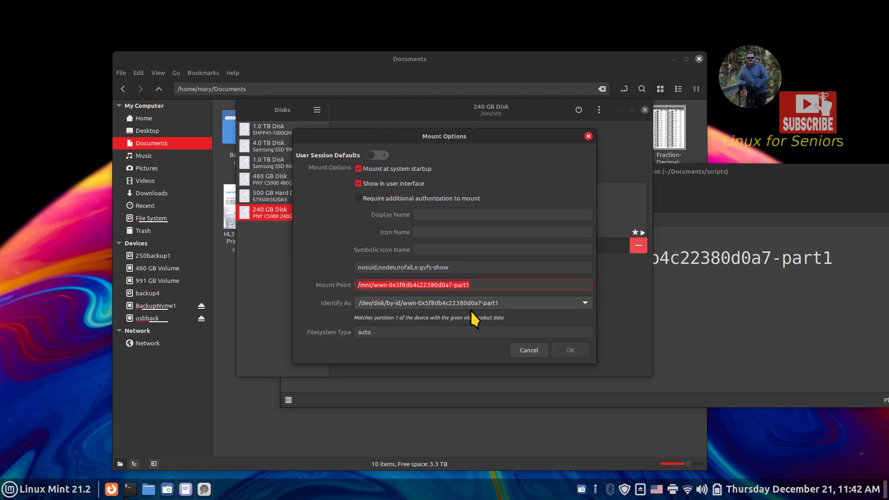
left_click(528, 350)
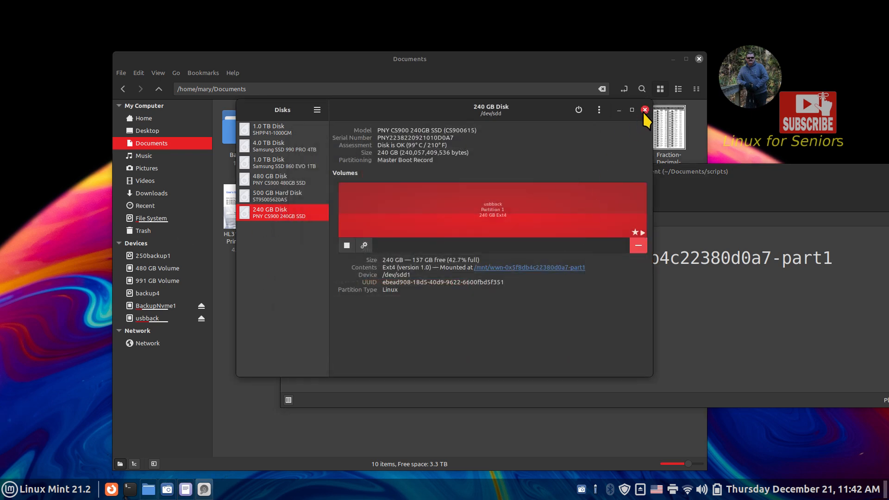
left_click(644, 110)
left_click_drag(565, 169, 337, 151)
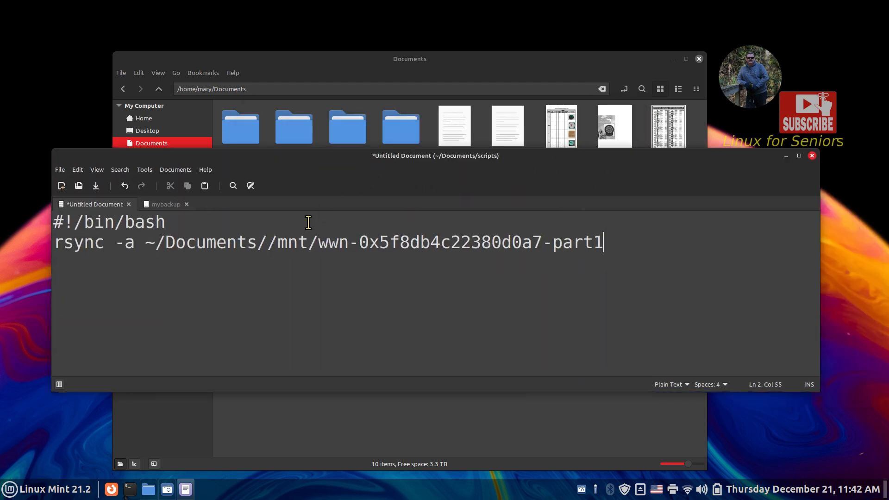
- Delete the extra characters after ~/Documents/ and type a slash so one space precedes /mnt/wwn-0x5f8db4c22380d0a7-part1
left_click(267, 242)
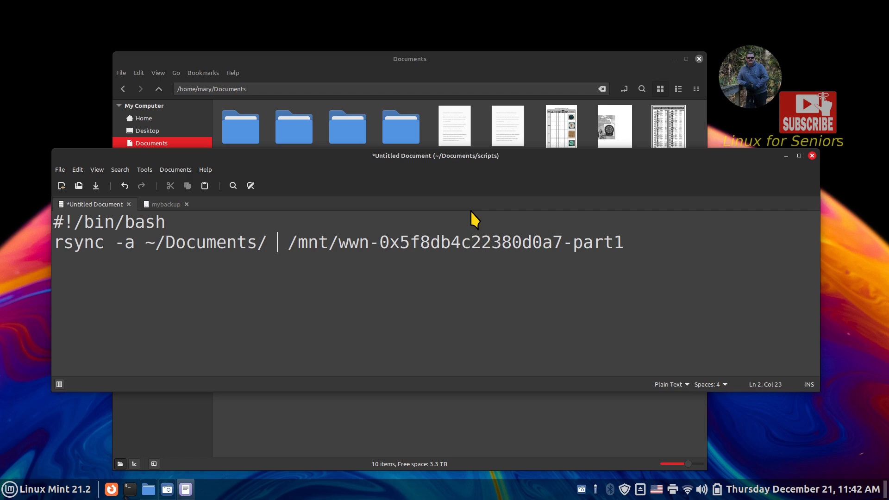
key("Left")
key("Left")
key("Delete")
key("Delete")
key("Delete")
key("Delete")
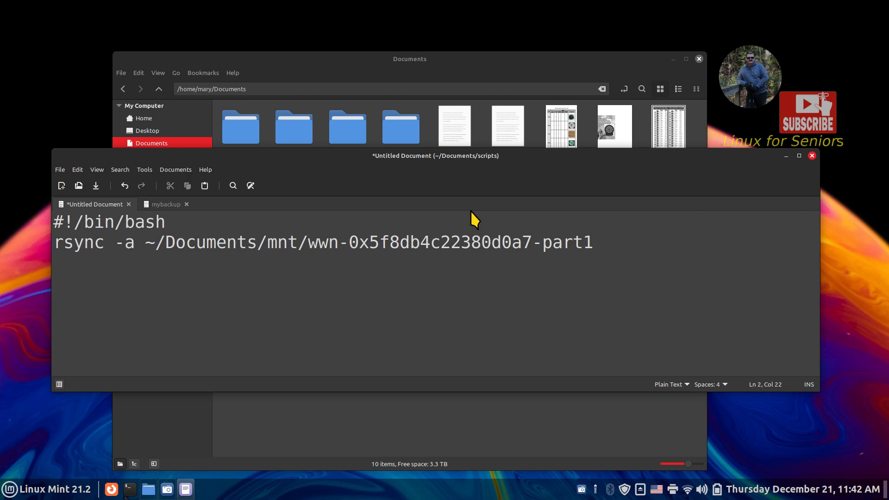
type("/")
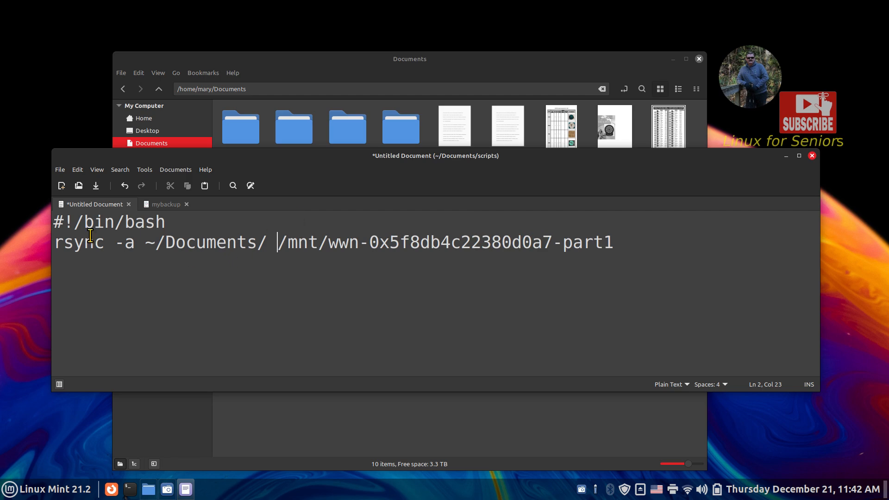
left_click_drag(145, 242, 622, 241)
left_click(622, 254)
left_click_drag(279, 161, 416, 138)
mouse_move(153, 318)
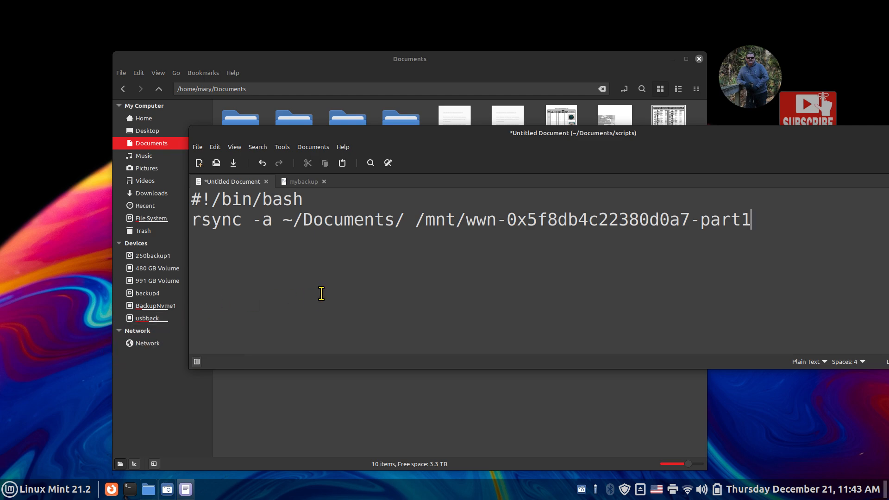
- Check mybackup's first rsync line by selecting its /Documents --delete ending, without copying
left_click(304, 184)
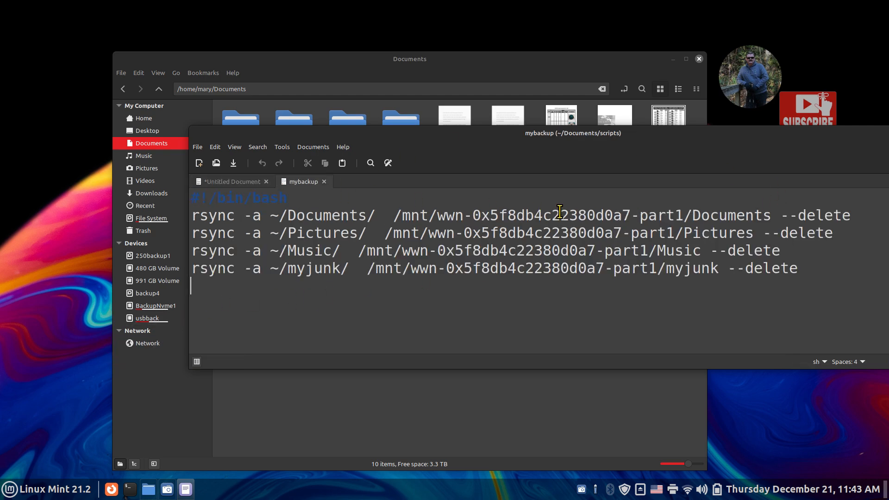
left_click_drag(684, 215, 864, 219)
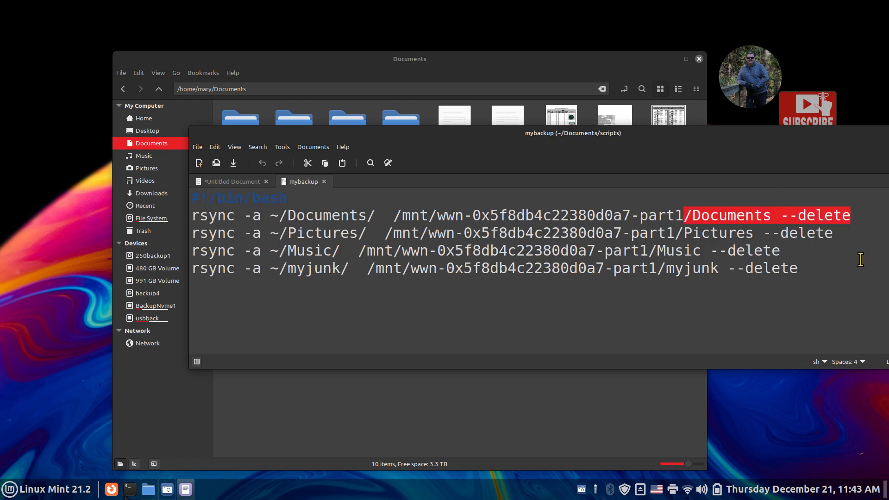
right_click(707, 214)
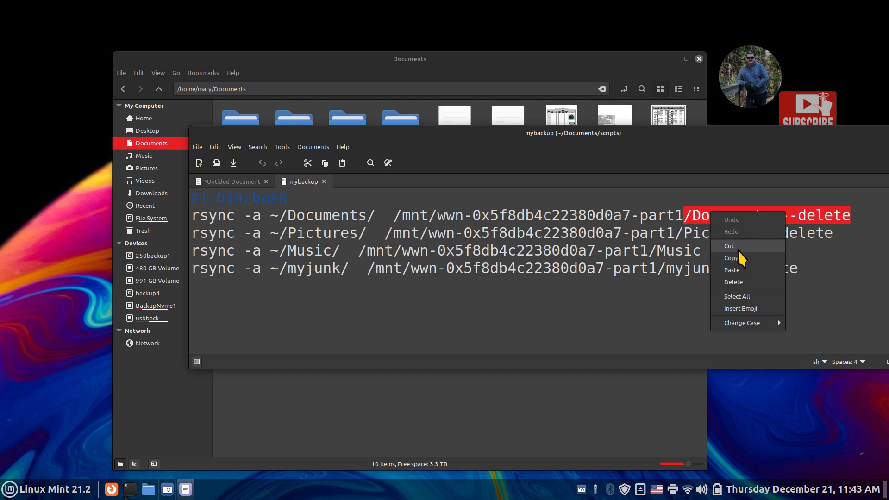
left_click(394, 330)
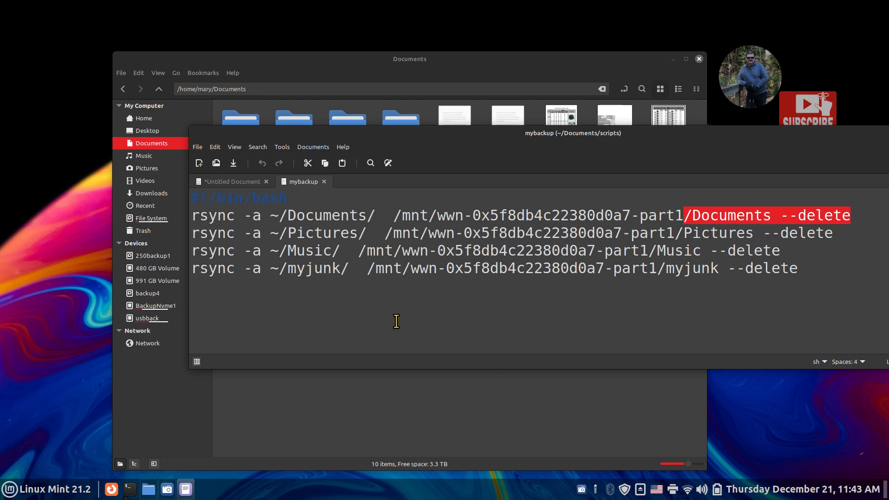
- Append Junk to the untitled script's destination, replace it with Documents, and return to mybackup
left_click(255, 181)
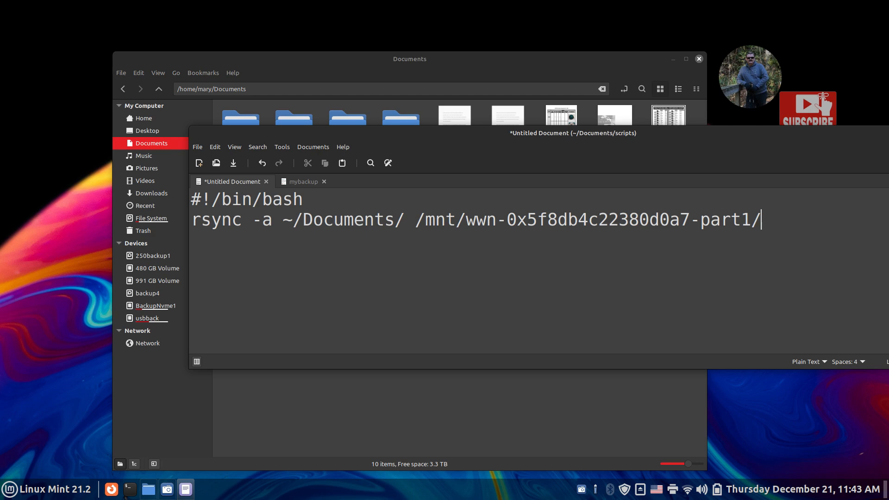
type("Junk")
left_click_drag(761, 221, 805, 221)
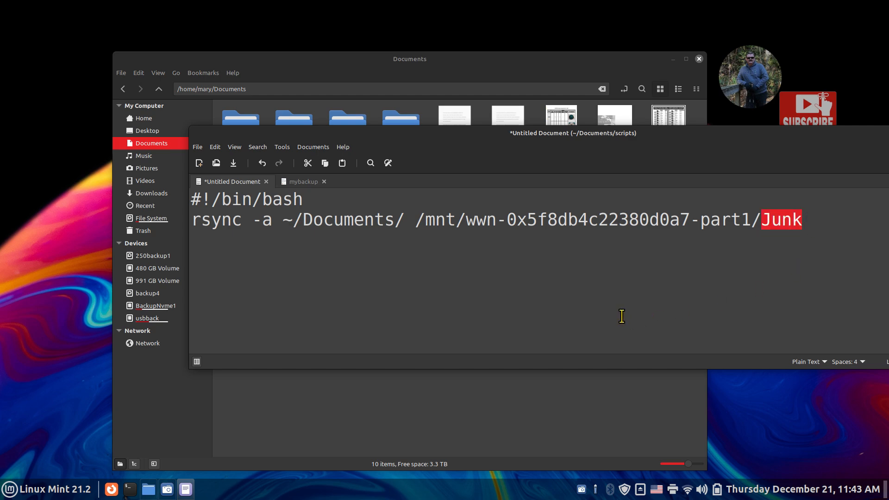
type("Documen")
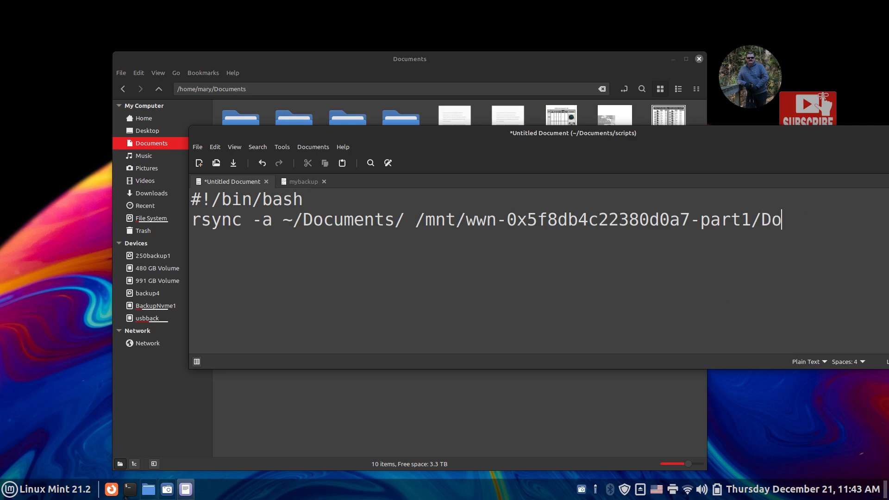
type("t")
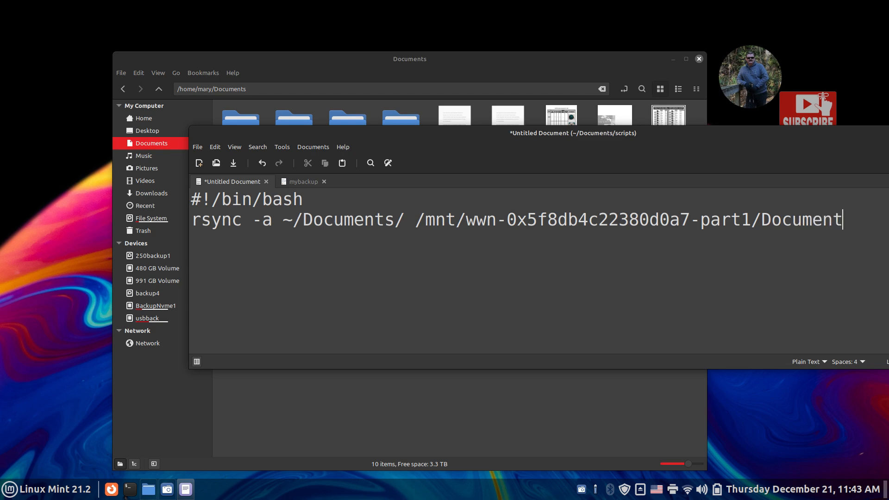
type("s")
left_click_drag(726, 151, 556, 128)
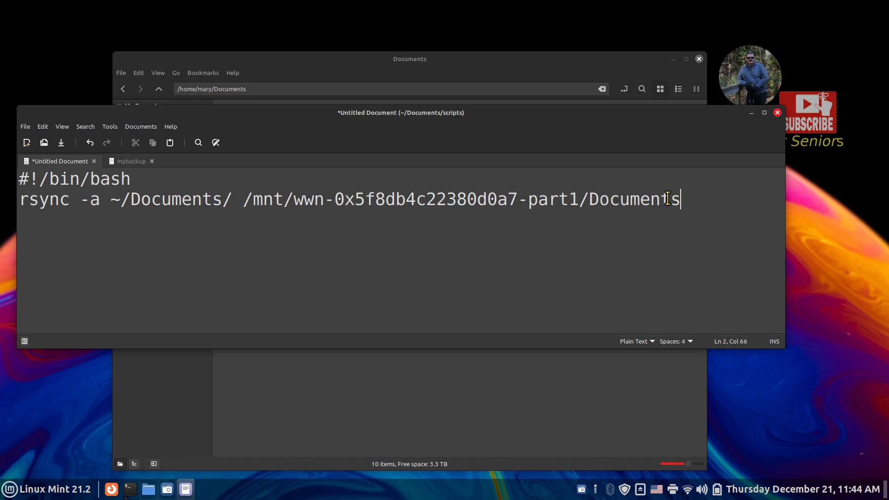
left_click_drag(545, 113, 542, 204)
left_click(135, 251)
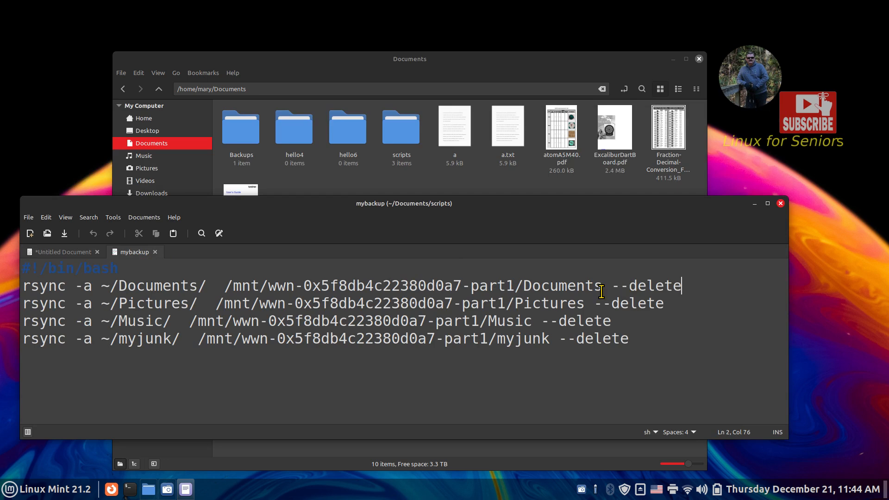
- Append ' --delete' to the end of the untitled script's rsync line
left_click_drag(609, 285, 704, 285)
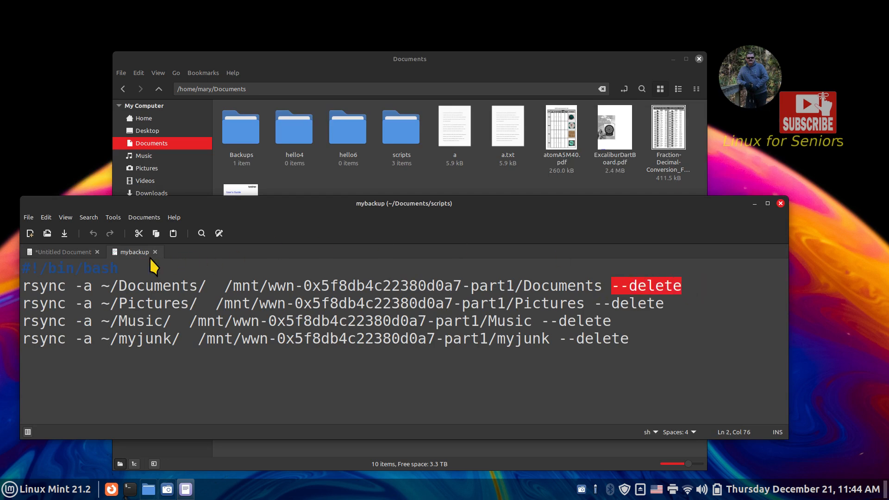
left_click(90, 253)
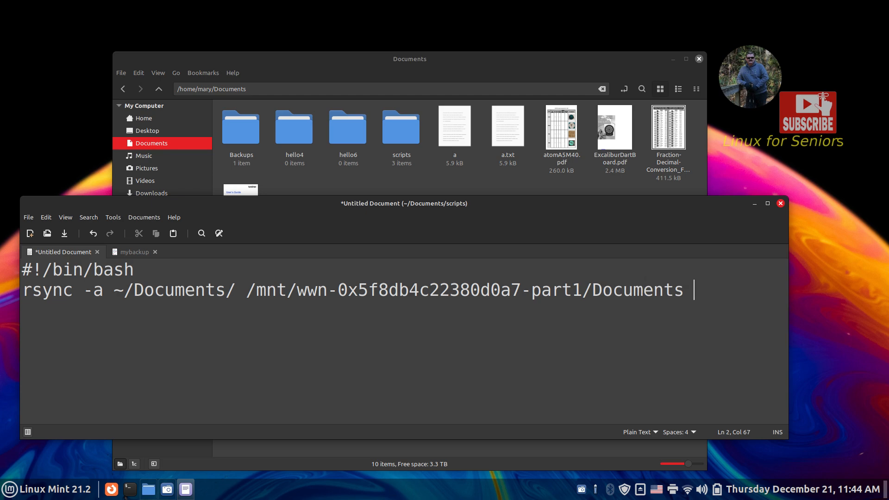
type("--delete")
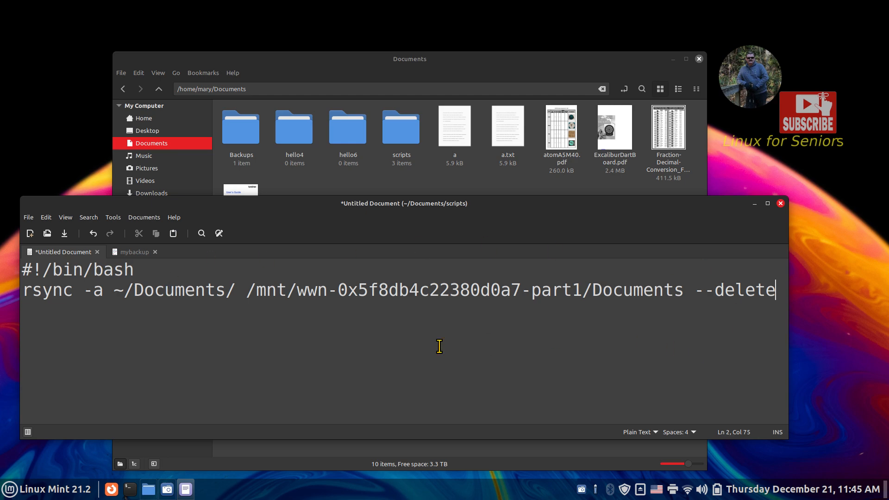
- Save the untitled script to ~/Documents/scripts and close Xed
left_click(120, 250)
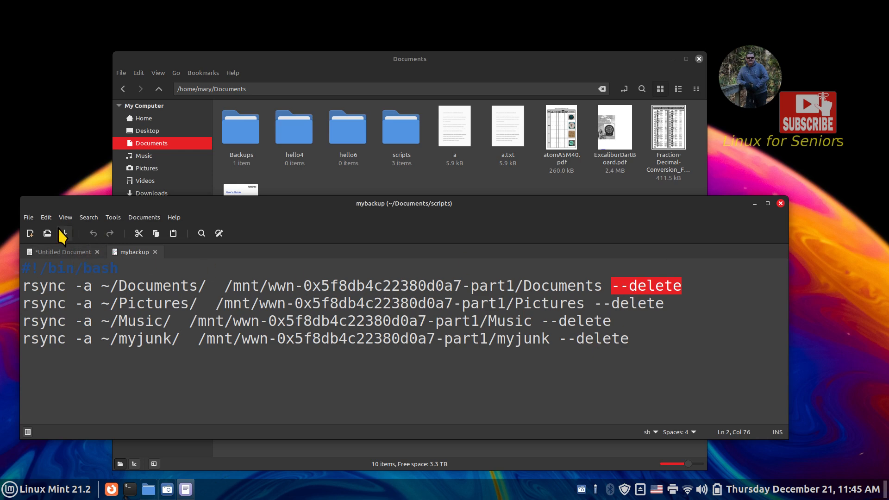
left_click(74, 252)
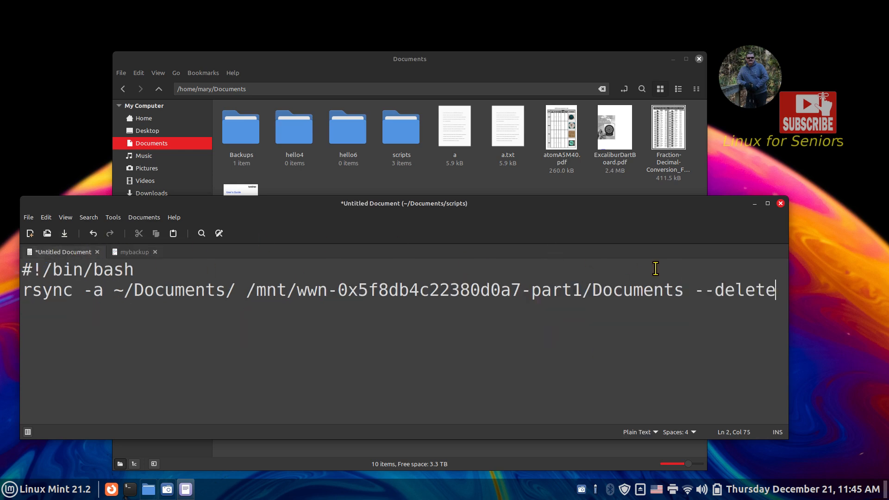
left_click_drag(343, 218, 389, 157)
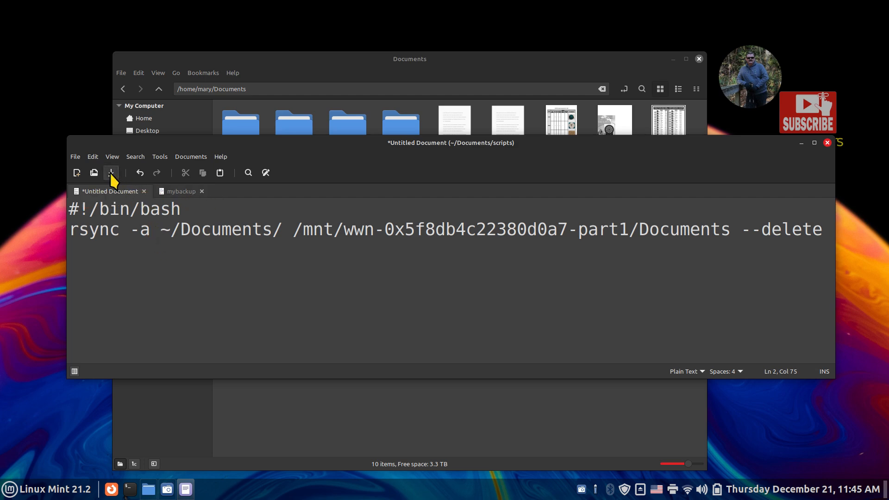
left_click(112, 174)
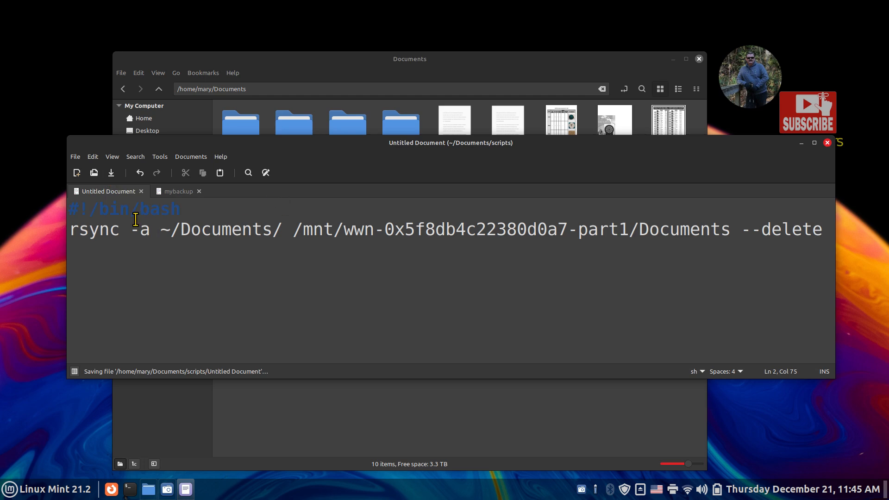
left_click(827, 143)
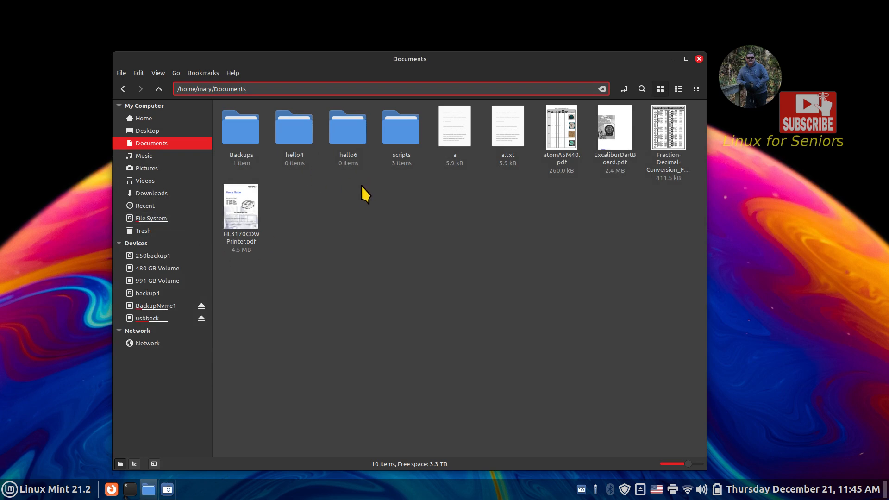
- Open the scripts folder and view the 87-byte Untitled Document in xed, then close it
double_click(401, 132)
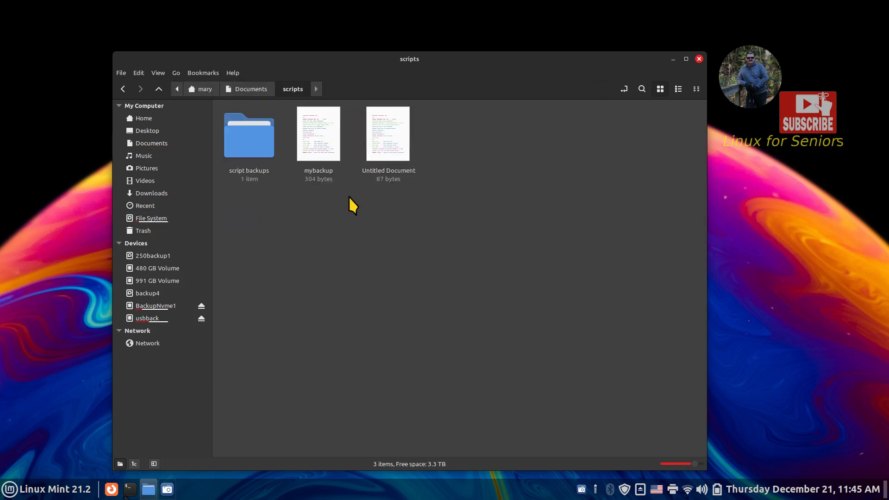
double_click(388, 138)
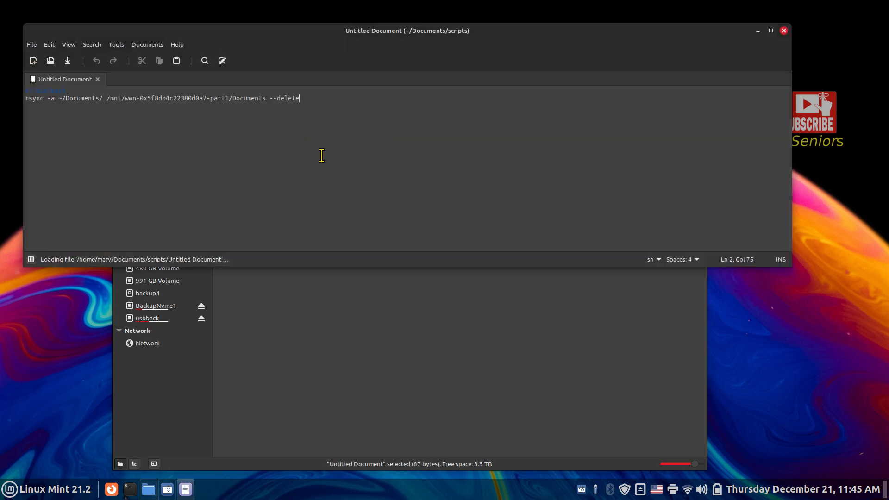
scroll(337, 175, "up", 7)
scroll(337, 176, "down", 2)
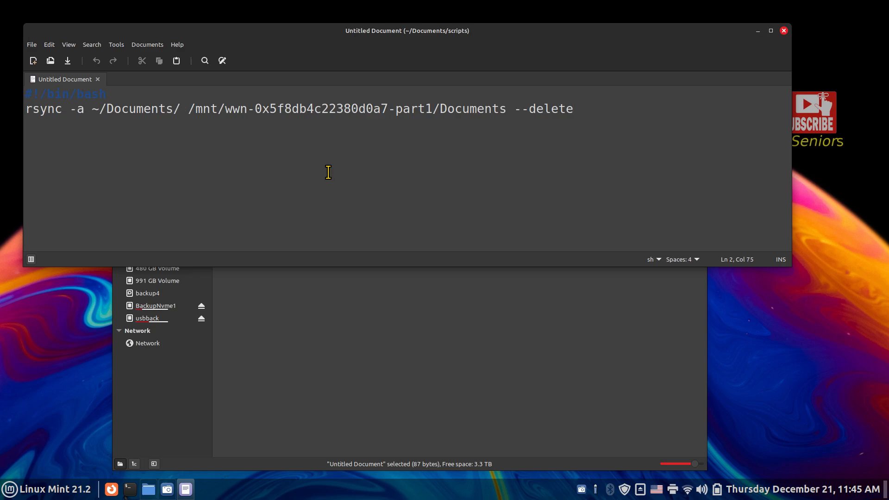
left_click(784, 31)
- Try opening mybackup, dismiss its run prompt, then recheck the Untitled Document and close it
double_click(308, 135)
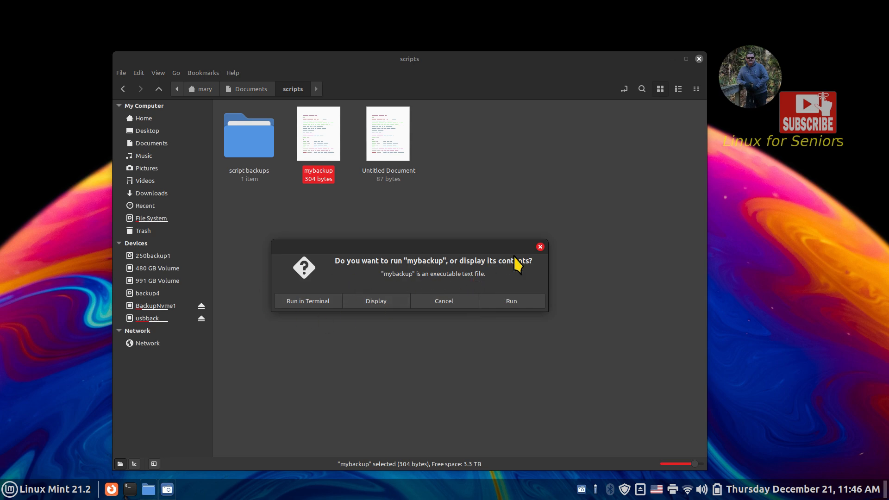
left_click(540, 246)
double_click(377, 139)
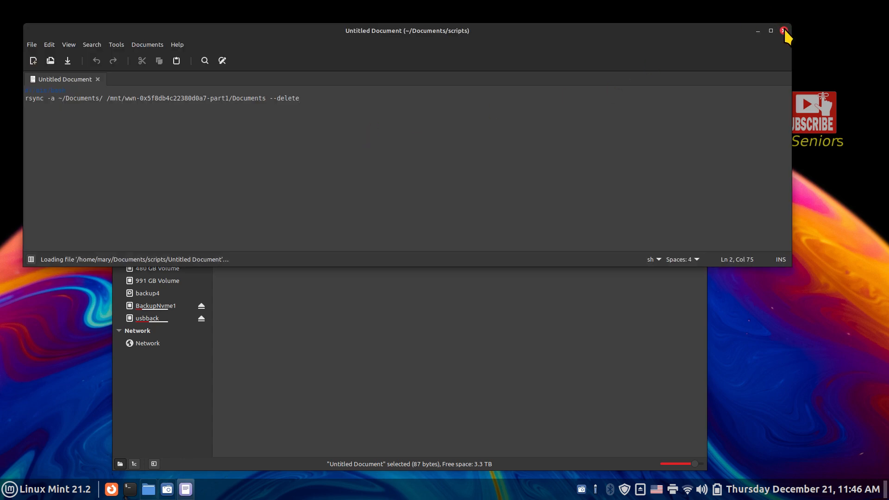
left_click(783, 31)
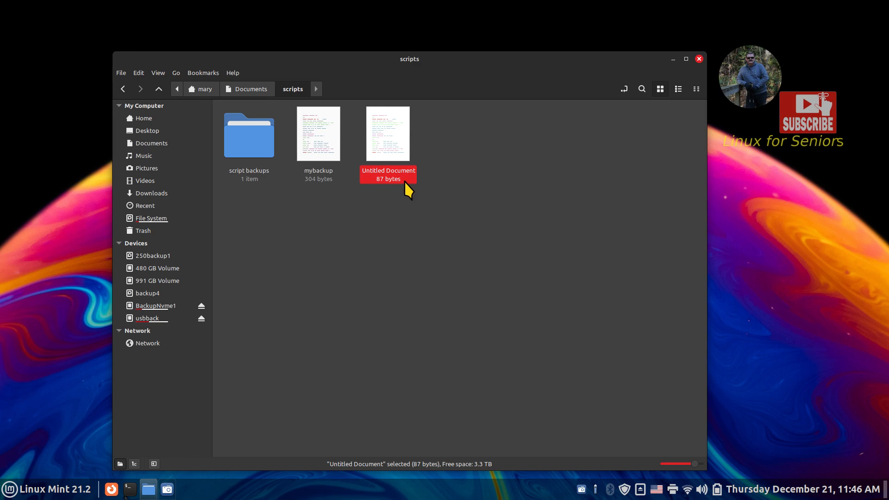
- Rename the Untitled Document file to x
right_click(382, 139)
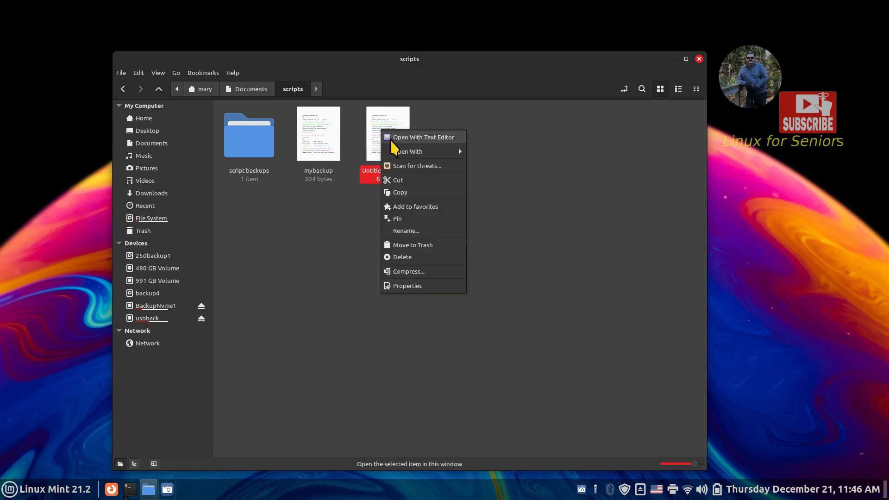
left_click(405, 230)
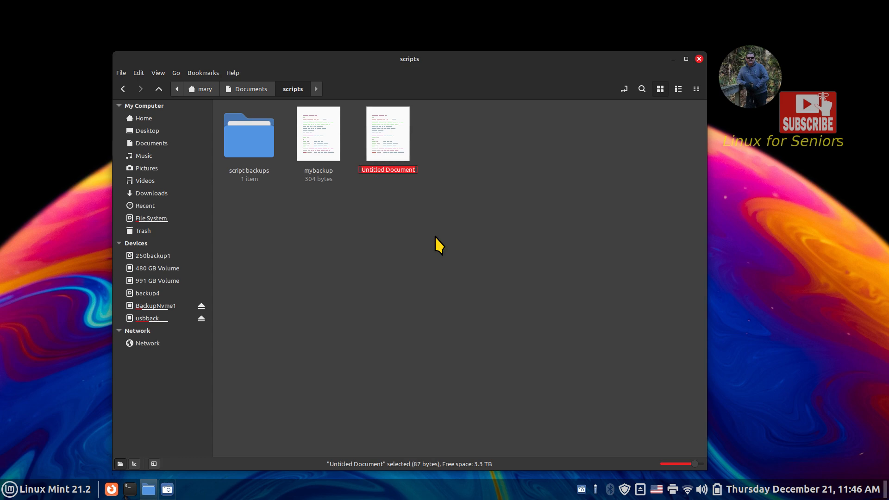
type("x")
key("Return")
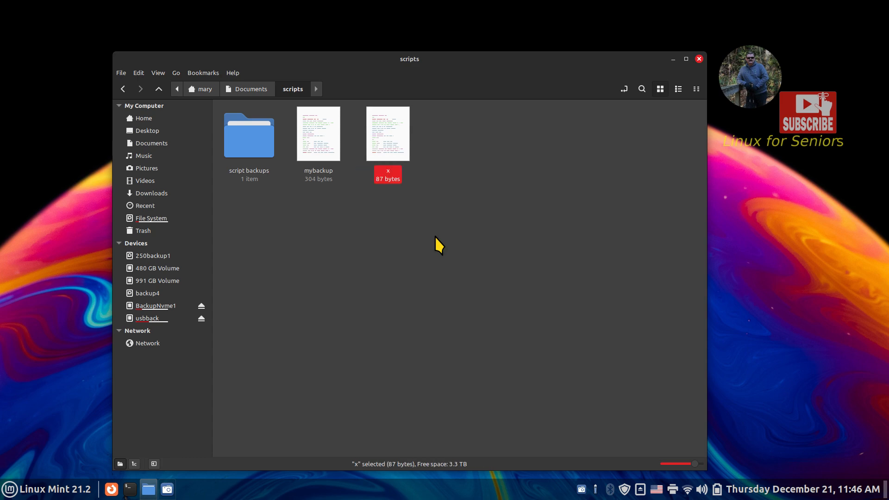
- In x's Properties, allow executing the file as a program
right_click(388, 138)
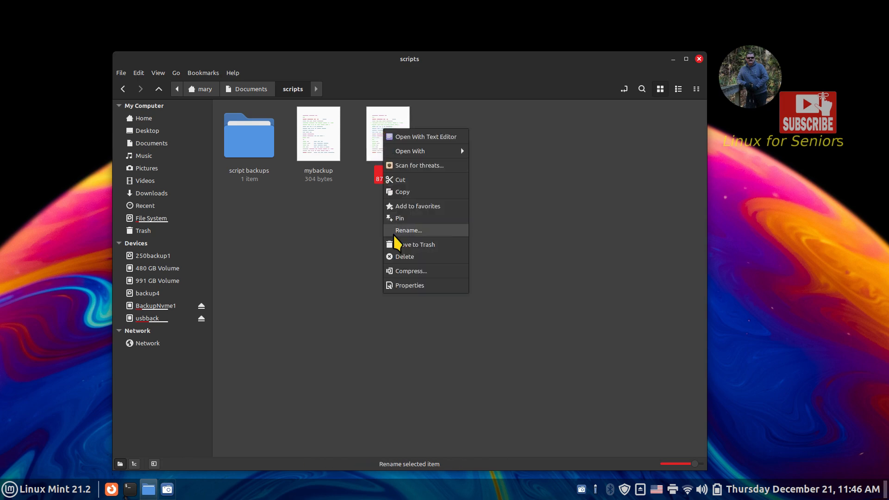
left_click(395, 284)
left_click(396, 136)
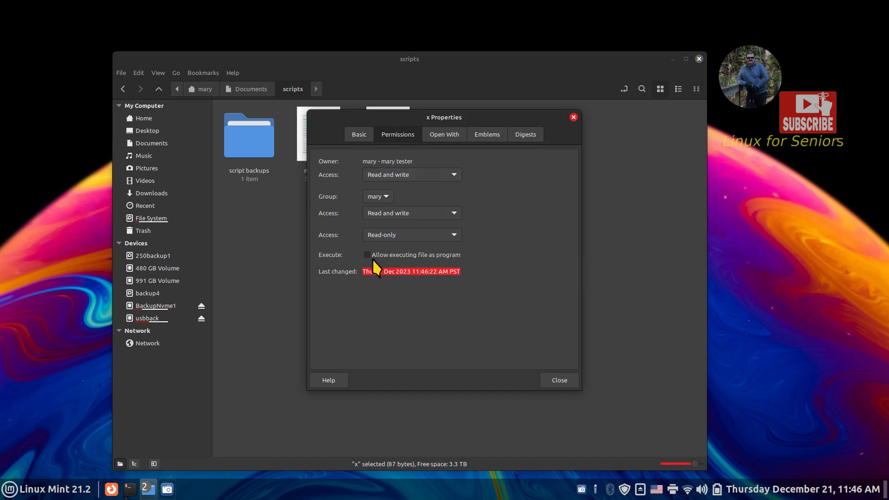
left_click(369, 257)
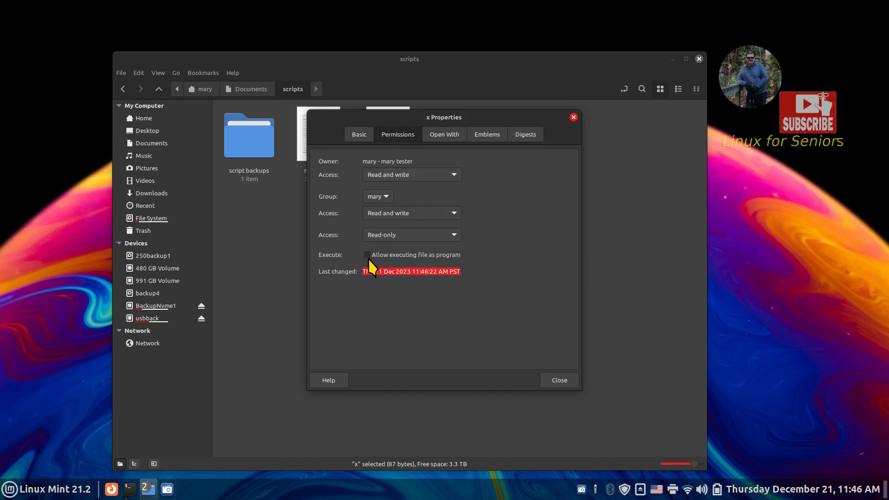
left_click(560, 380)
left_click(339, 308)
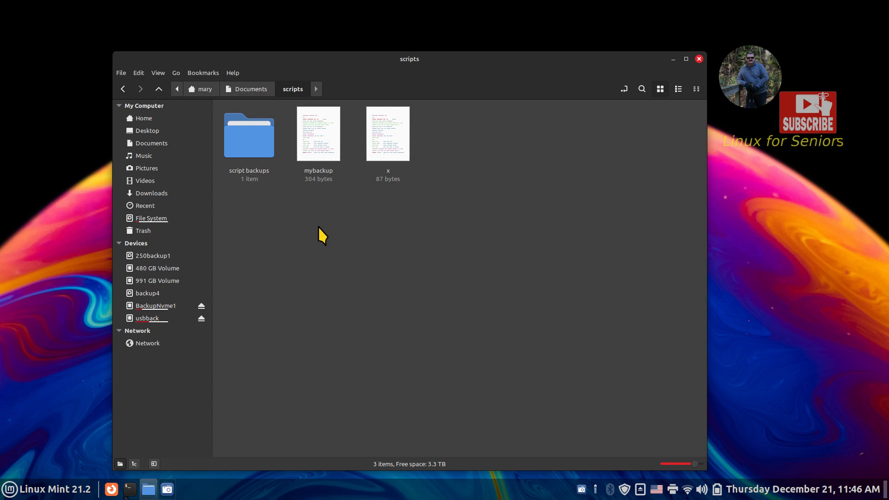
- Split Nemo into two panes, showing the usbback drive beside the scripts folder
left_click(160, 73)
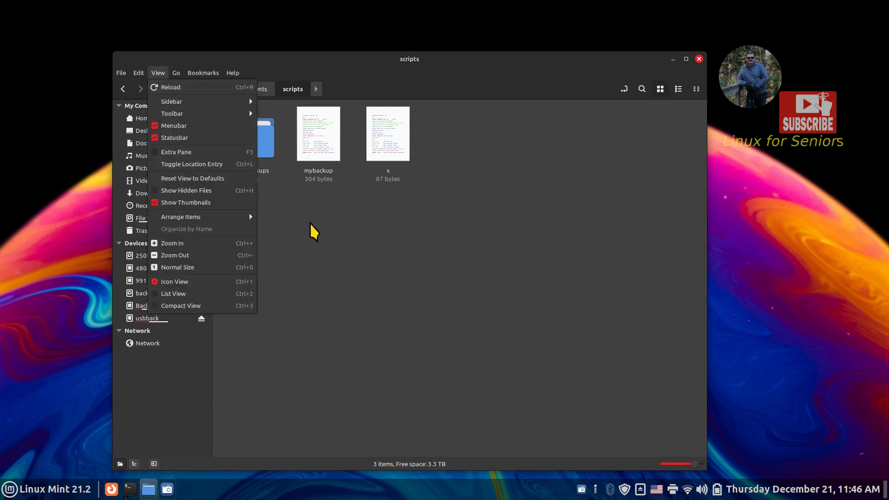
left_click(330, 253)
key("F3")
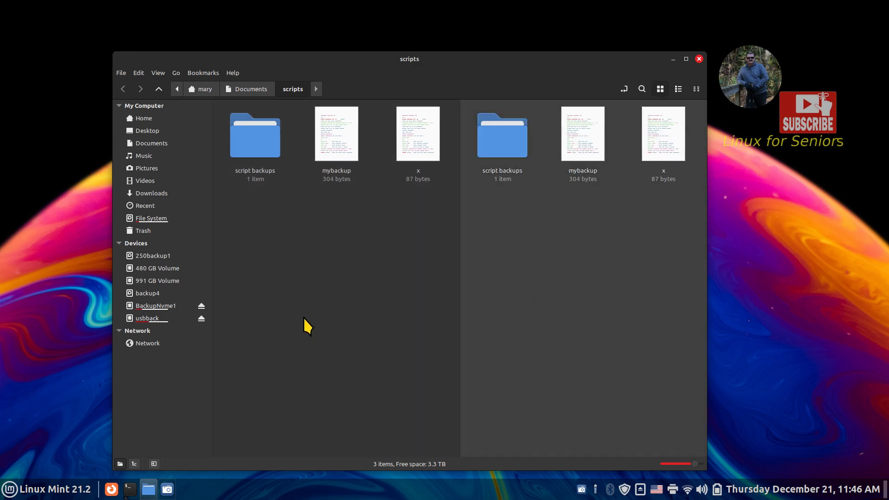
left_click(149, 319)
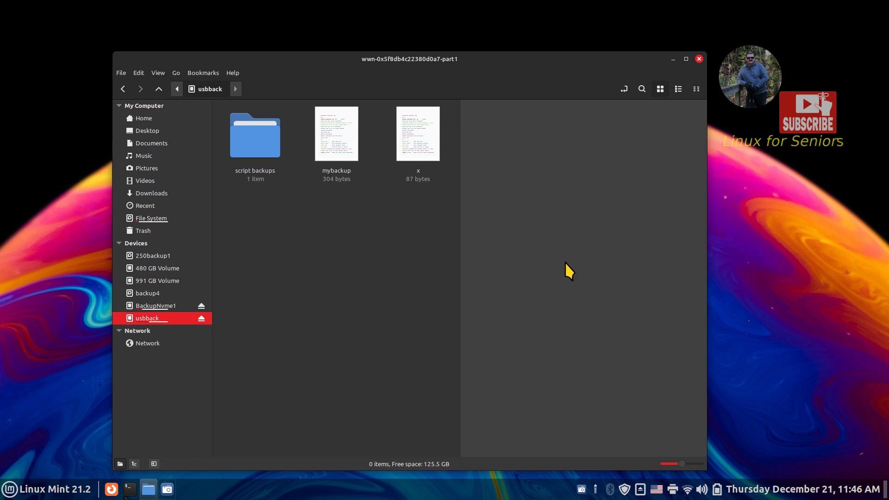
left_click(359, 278)
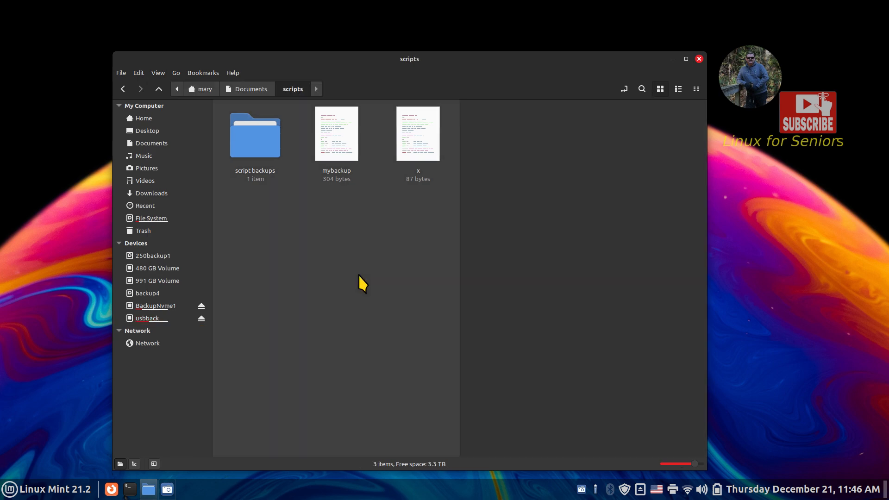
- Run script x so a Documents folder is copied onto usbback
double_click(408, 150)
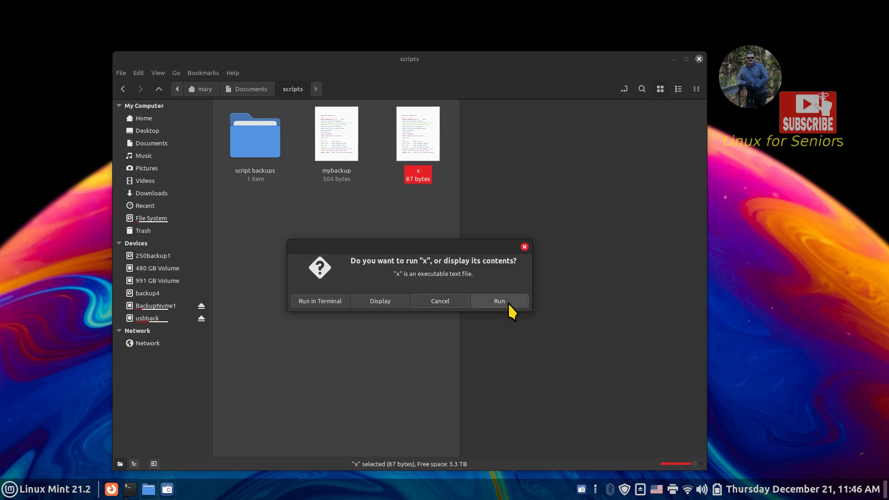
left_click(508, 303)
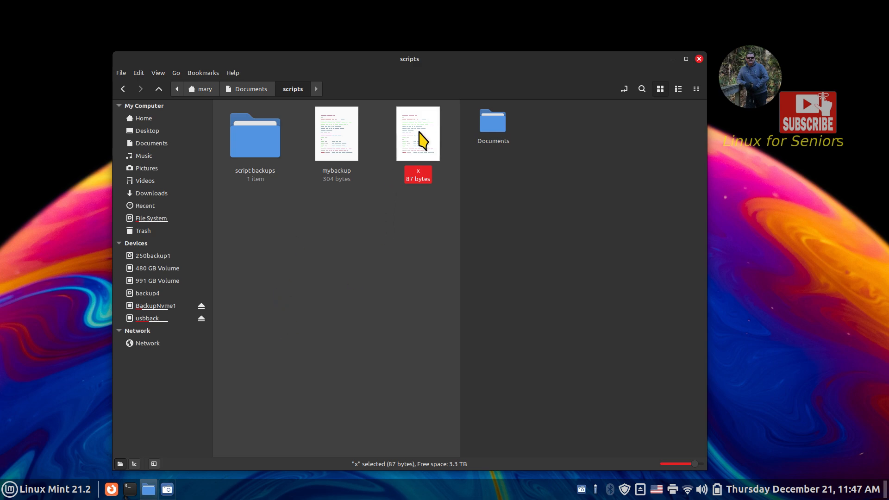
left_click(343, 138)
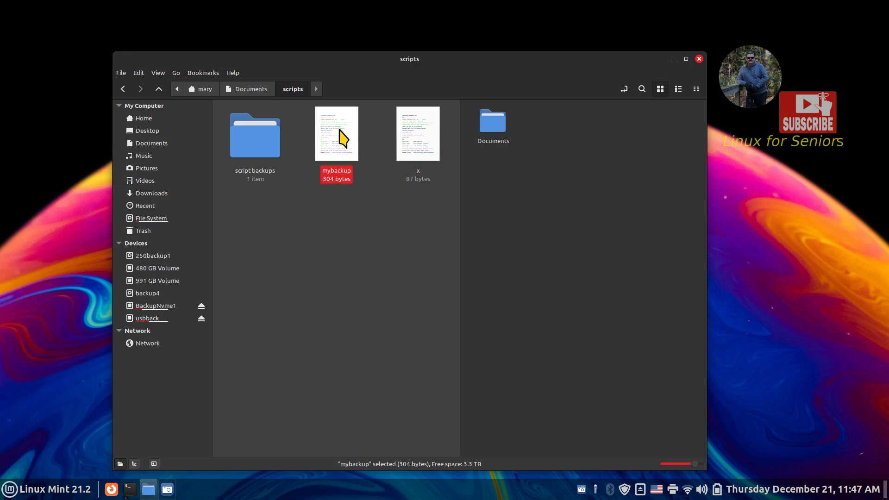
double_click(418, 141)
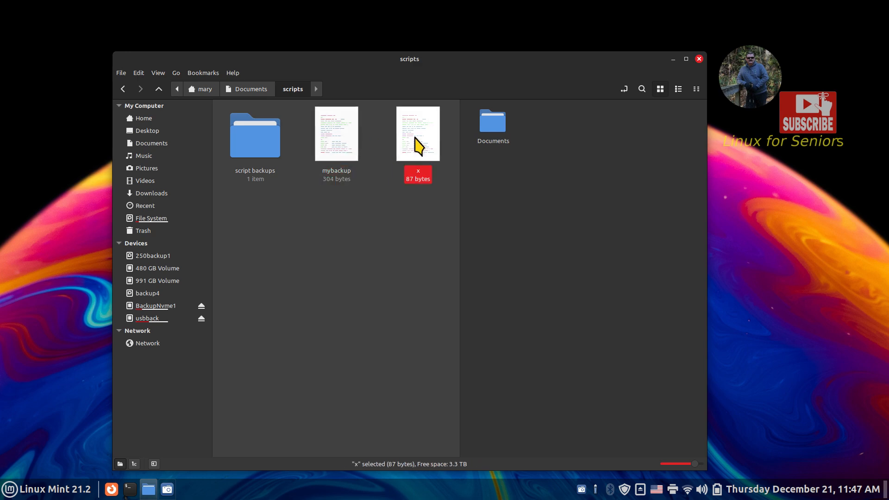
left_click(376, 300)
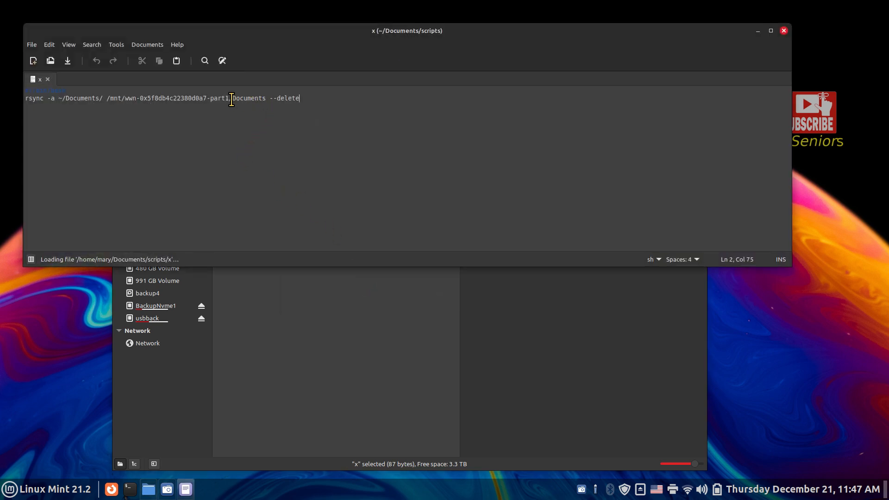
double_click(234, 98)
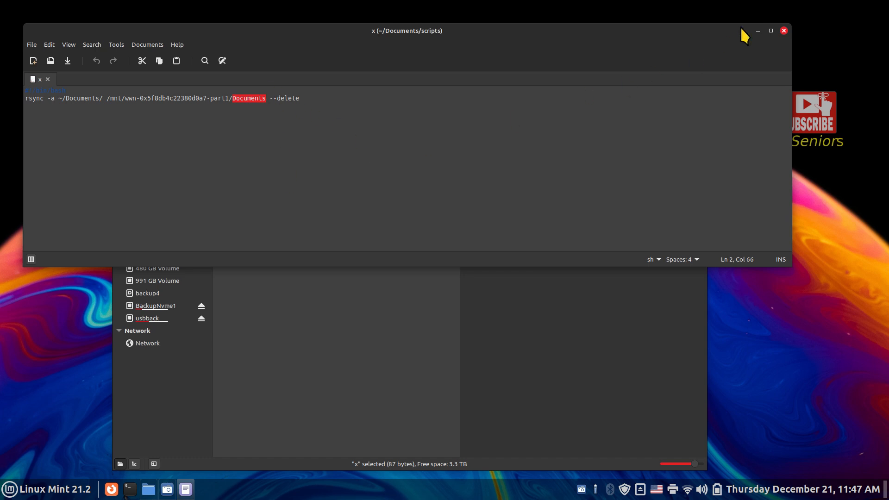
left_click(784, 31)
double_click(344, 139)
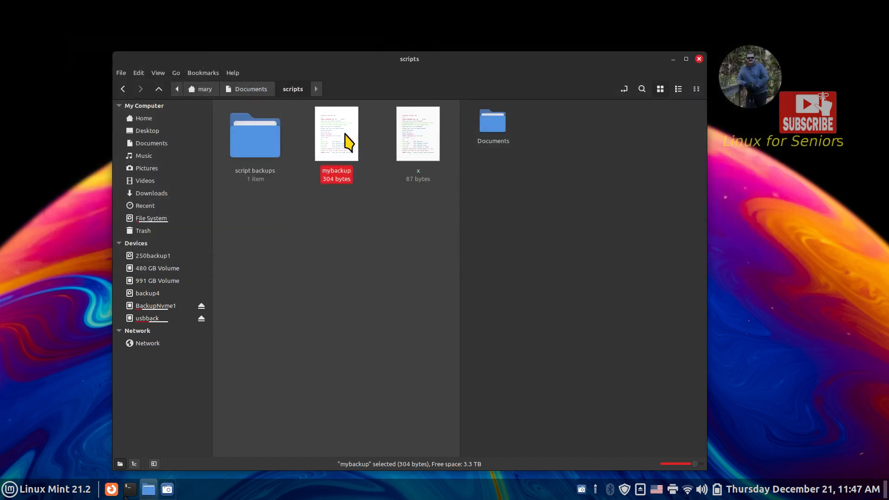
left_click(365, 300)
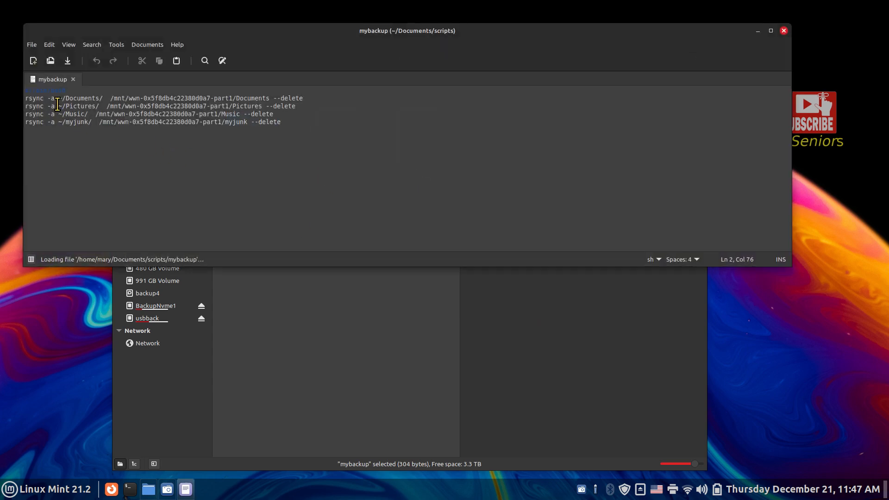
left_click_drag(236, 98, 270, 98)
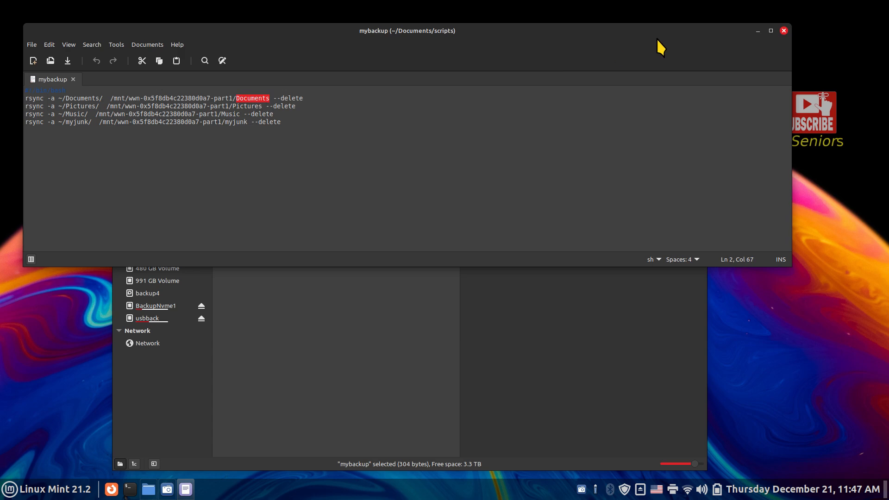
left_click(783, 31)
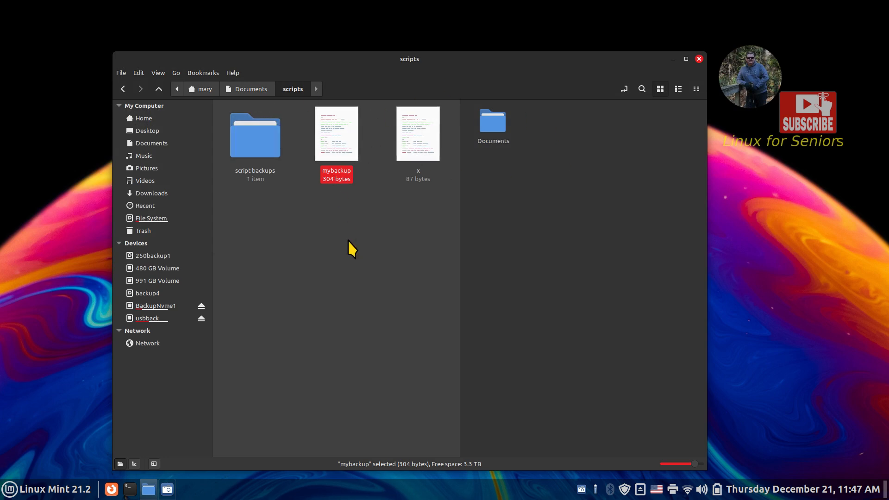
- Edit script x so its destination becomes Documents2, and save it
double_click(423, 137)
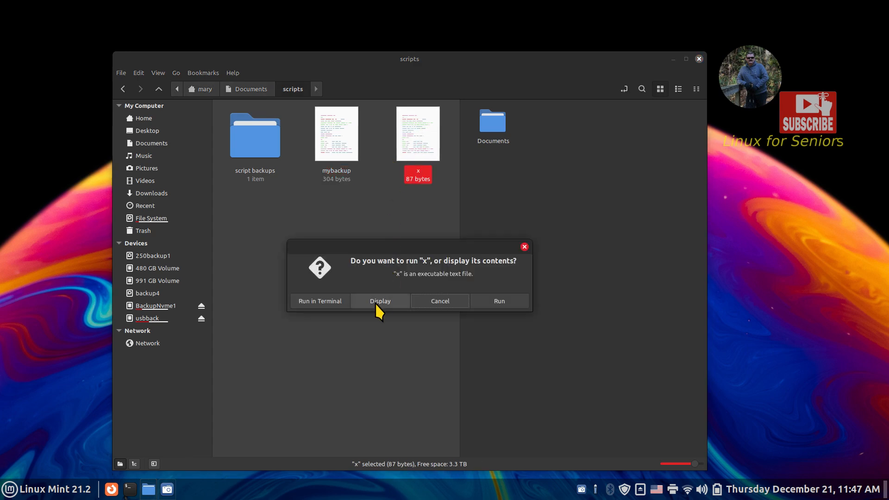
left_click(375, 303)
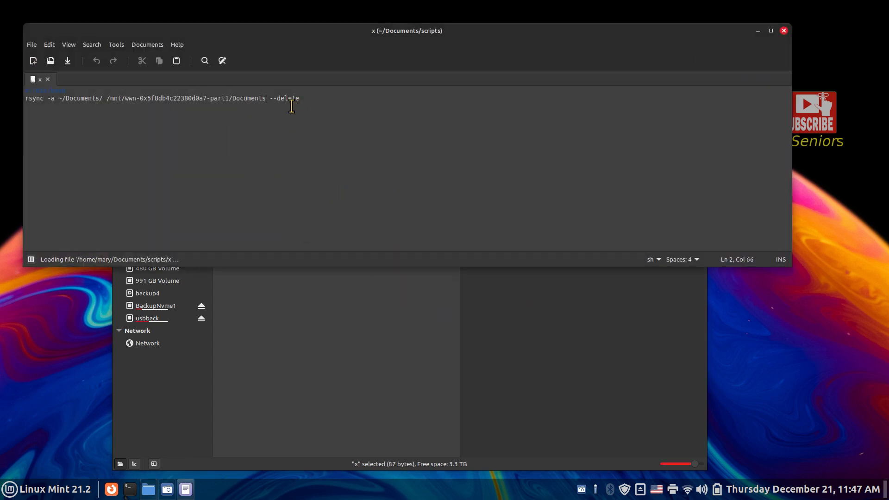
type("2")
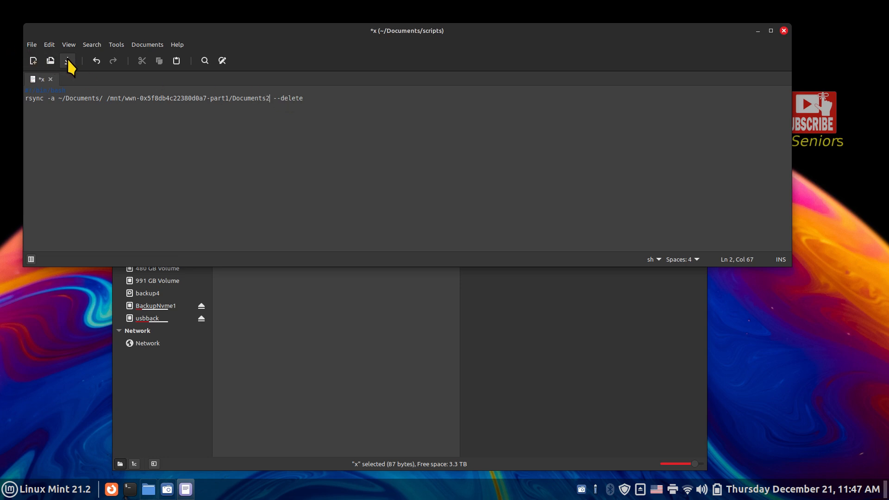
left_click(68, 60)
left_click(782, 30)
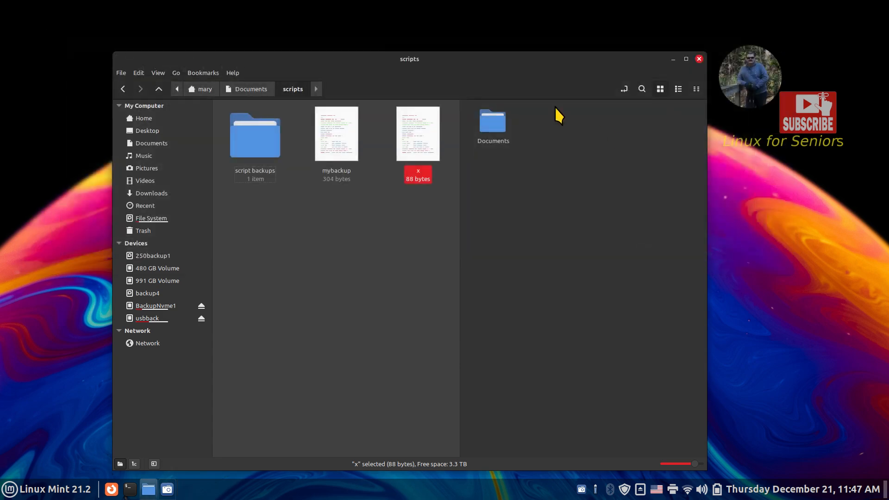
- Run x to create Documents2 on usbback, then inspect Documents2 and Documents there
double_click(413, 135)
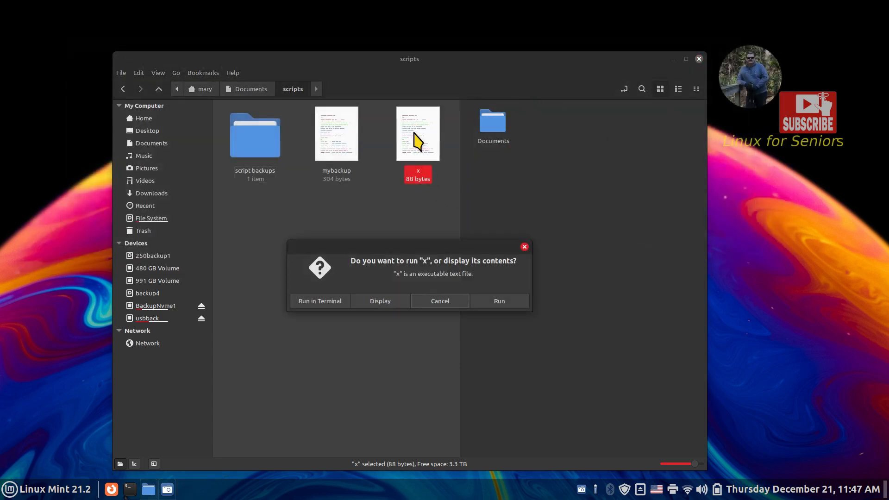
left_click(499, 301)
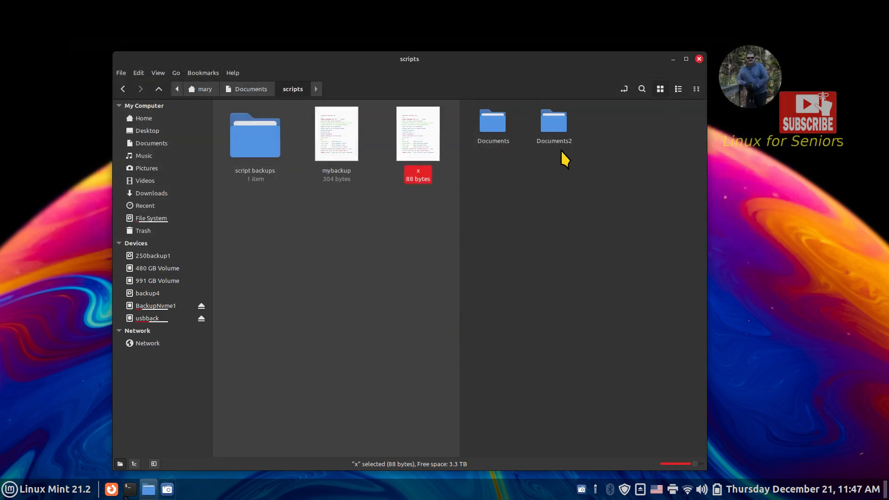
left_click(557, 132)
double_click(553, 121)
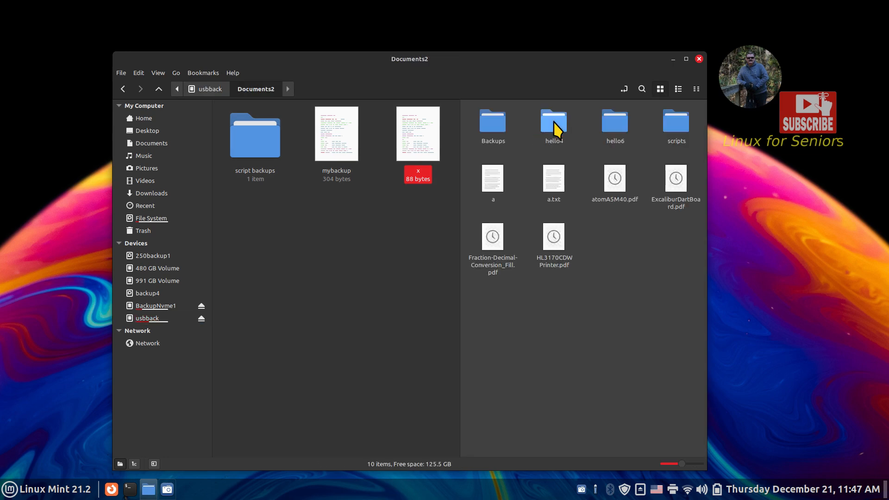
key("alt+Up")
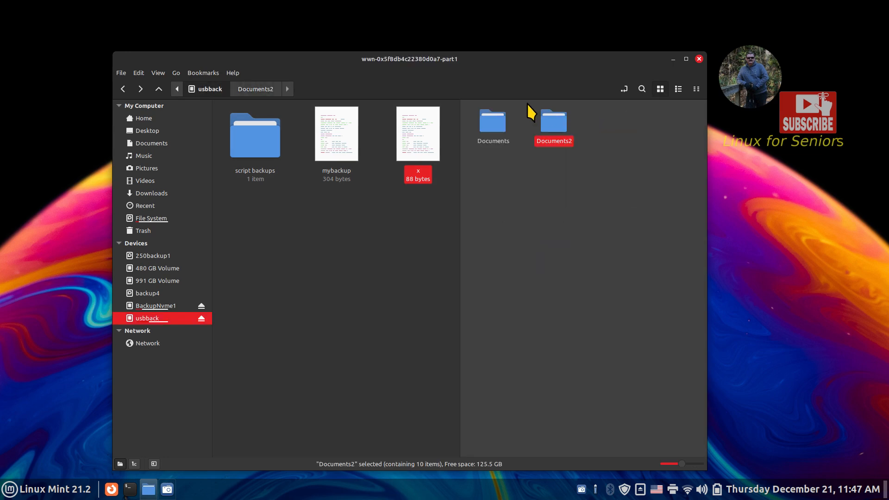
double_click(492, 121)
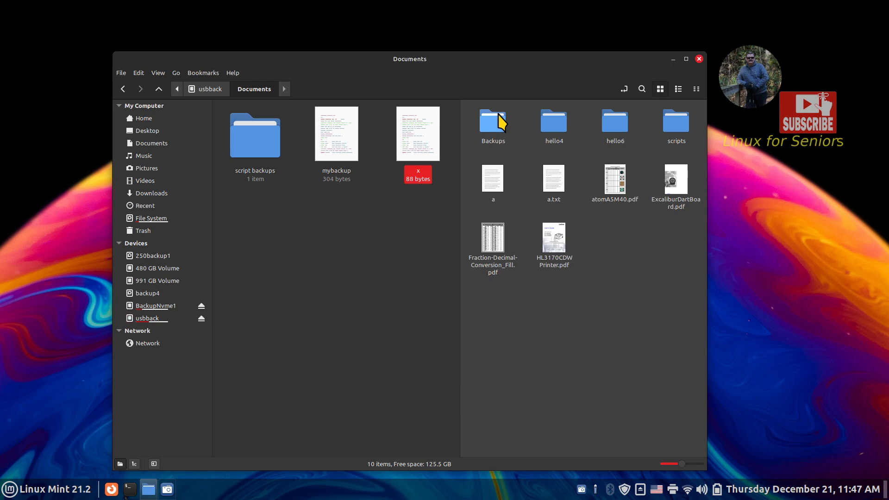
key("alt+Up")
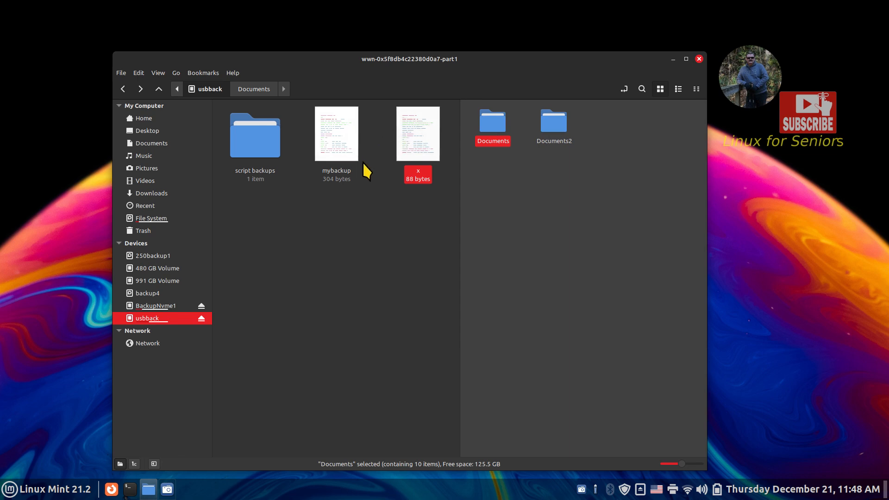
- Back in the scripts pane, select mybackup and then x
left_click(404, 133)
left_click(353, 135)
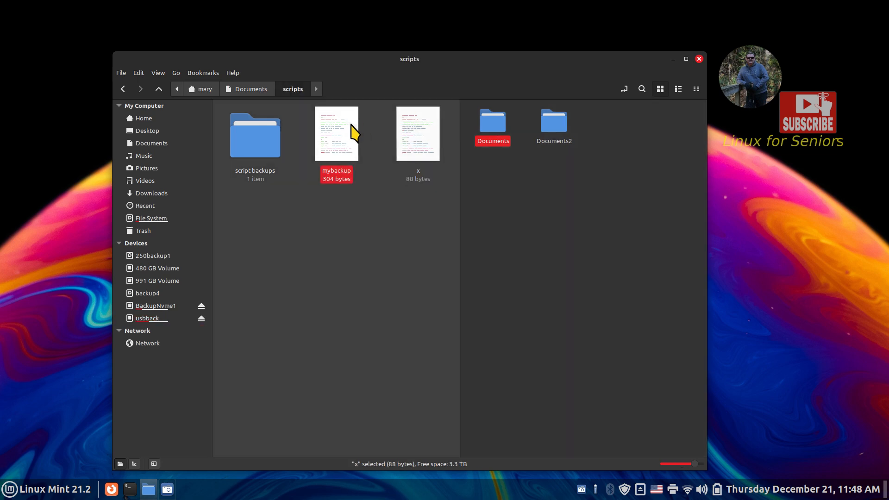
left_click(414, 134)
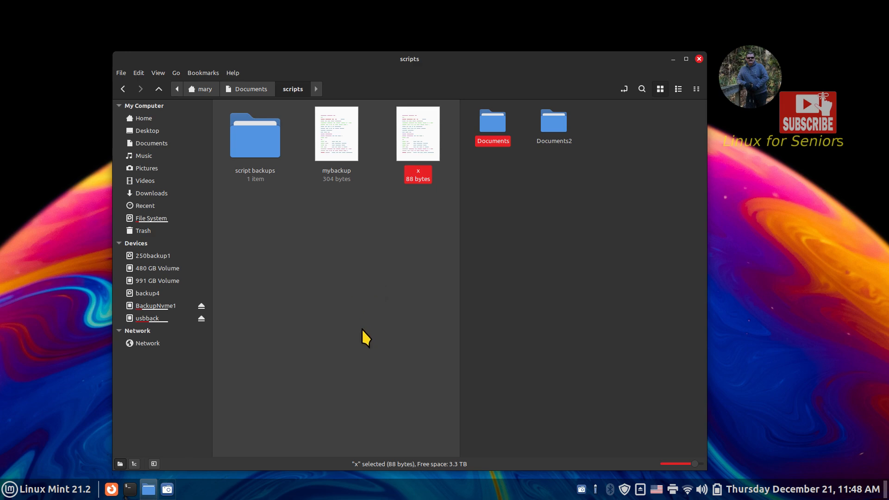
- From the panel, reach System Settings > Startup Applications and select the my backup entry
right_click(300, 494)
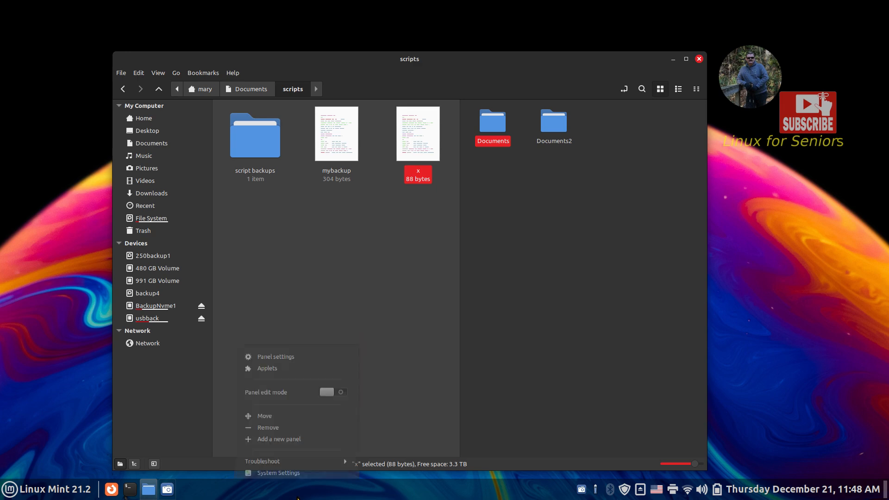
left_click(307, 465)
scroll(382, 173, "down", 8)
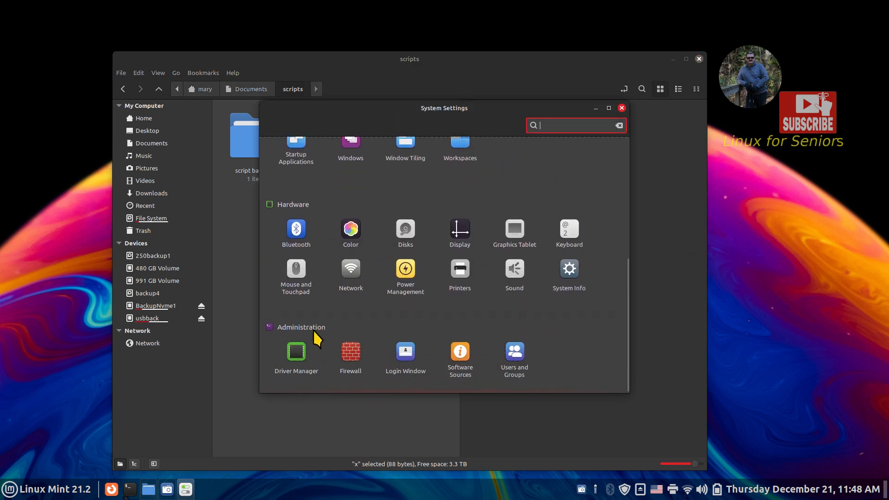
scroll(306, 296, "up", 3)
left_click(296, 230)
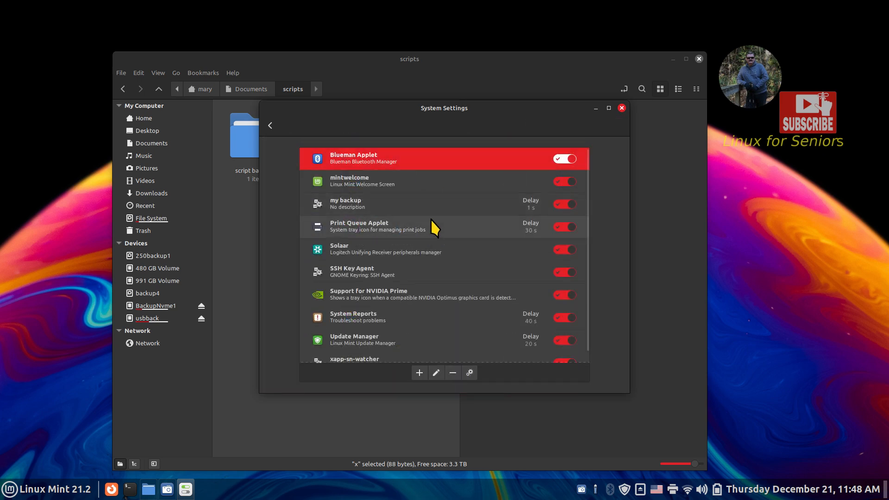
left_click(356, 208)
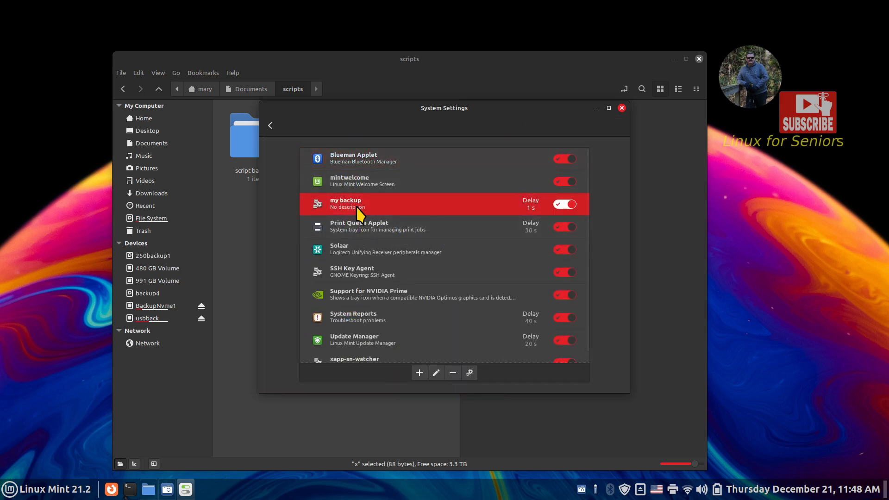
scroll(415, 210, "down", 1)
scroll(416, 210, "up", 1)
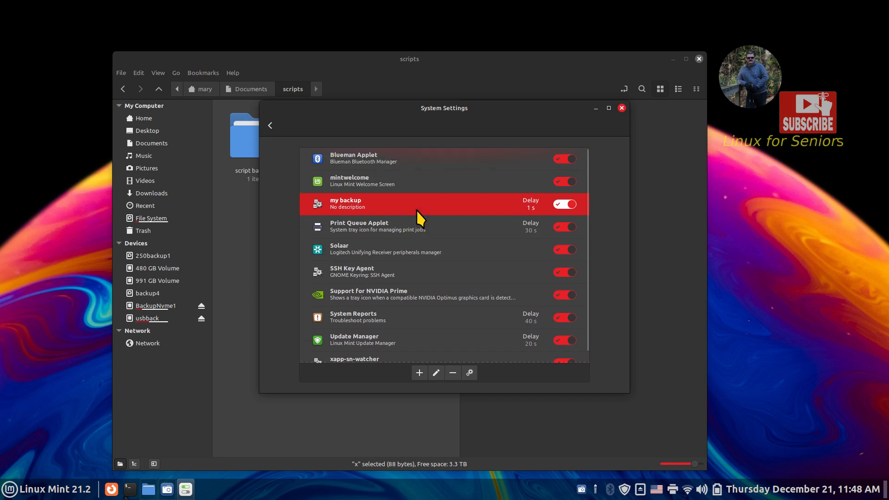
- Start a custom-command startup entry named doc backup with comment 'folder documents2'
left_click(419, 374)
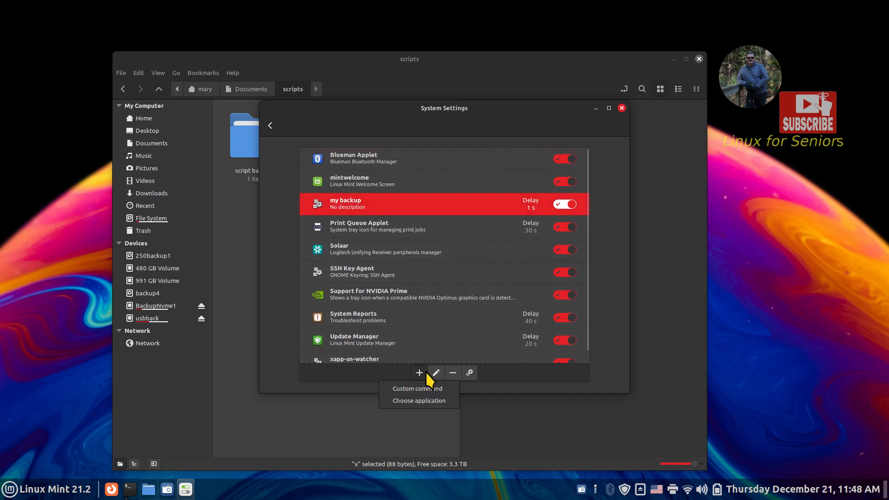
left_click(421, 388)
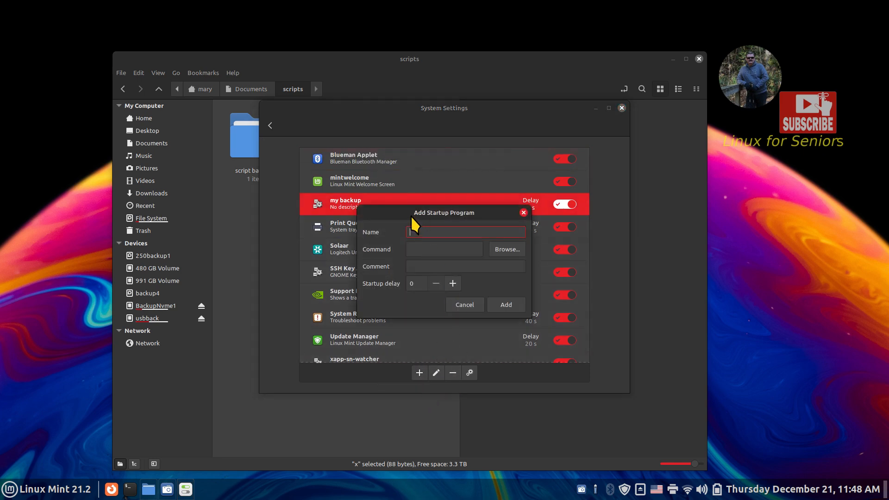
left_click_drag(394, 214, 382, 240)
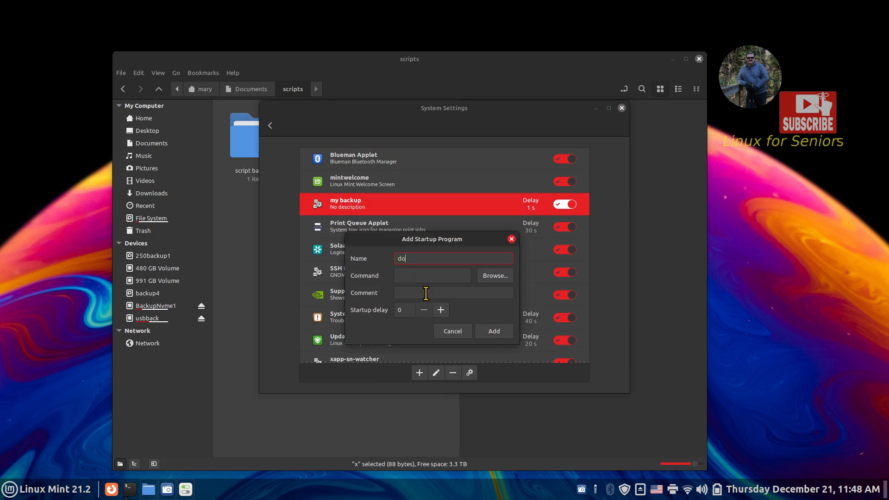
type("doc back")
type("up")
type("folder d")
type("ocuments2")
- Set the entry's command to the x script in Documents/scripts
left_click(490, 274)
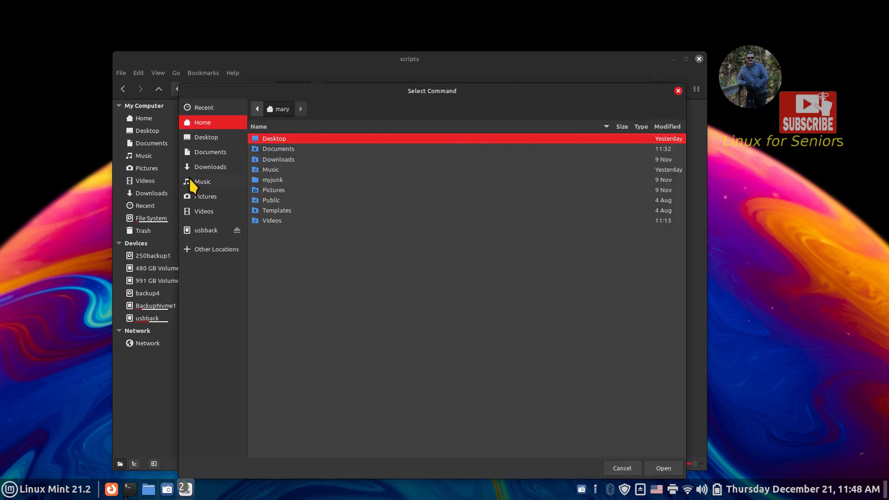
left_click(202, 153)
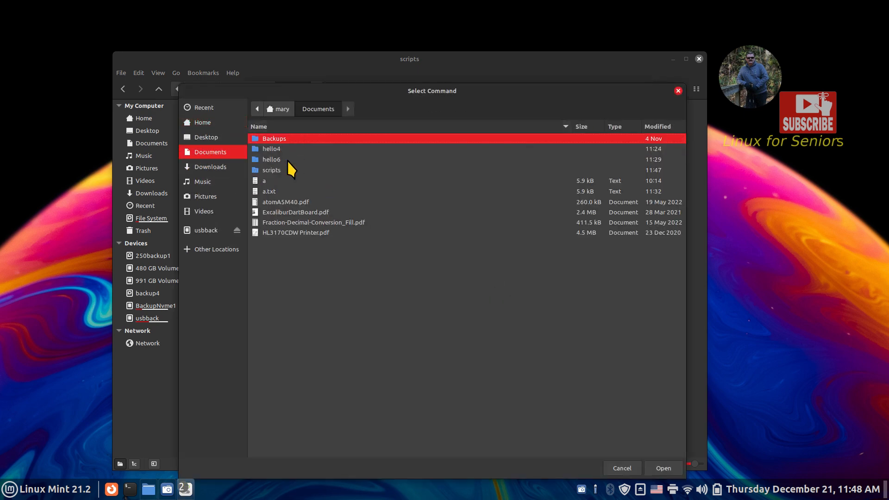
double_click(278, 170)
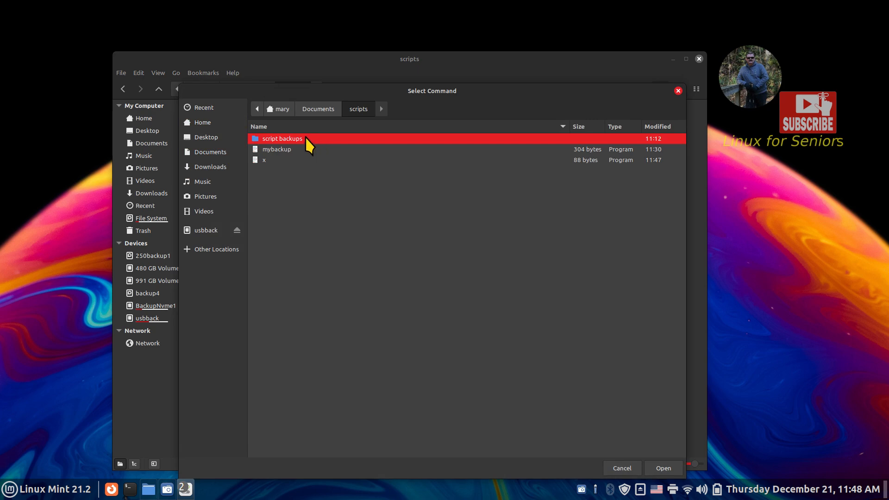
left_click(257, 160)
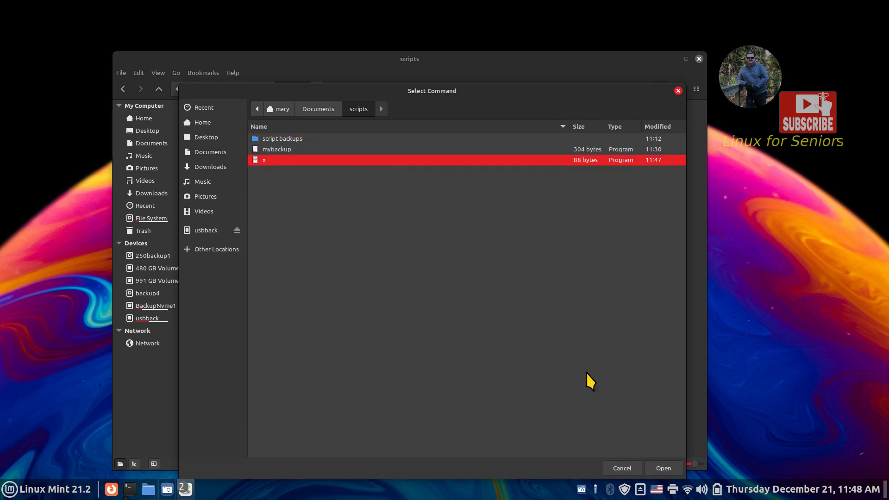
left_click(656, 465)
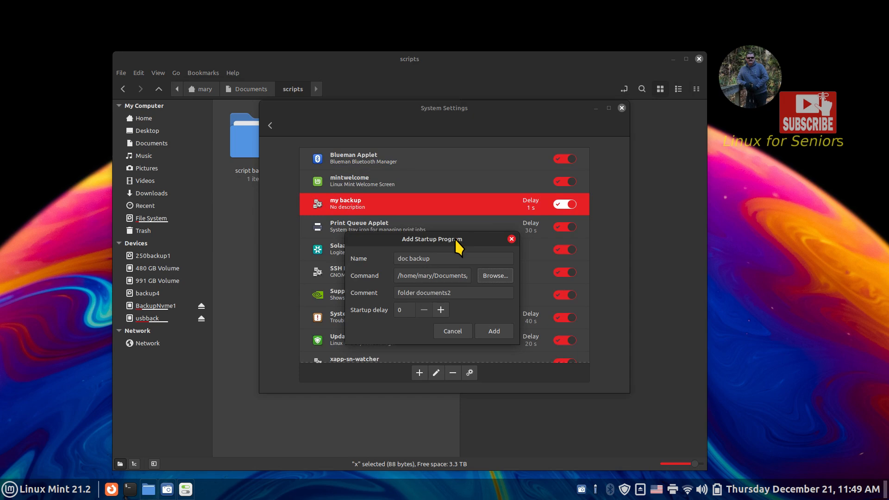
- Give the entry a 5 s startup delay and add it
left_click(441, 309)
left_click(441, 309)
left_click(440, 309)
left_click(440, 310)
left_click(441, 309)
left_click(497, 330)
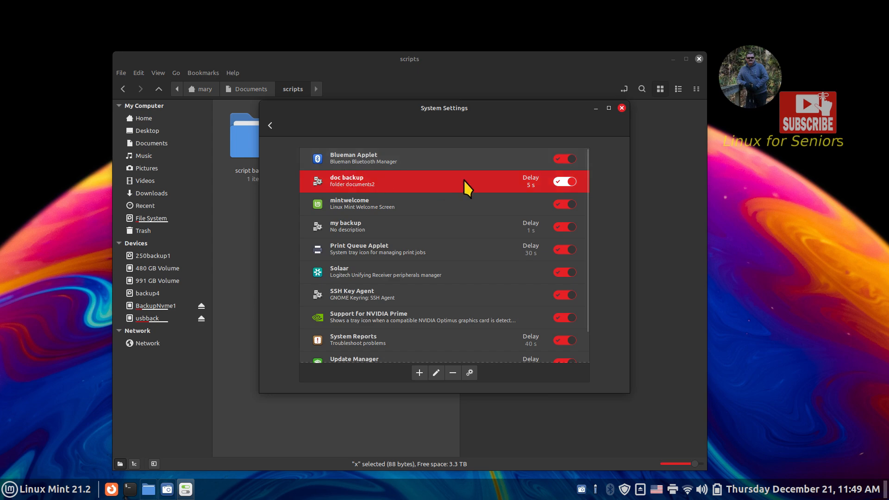
- Switch off the doc backup startup entry
left_click(561, 182)
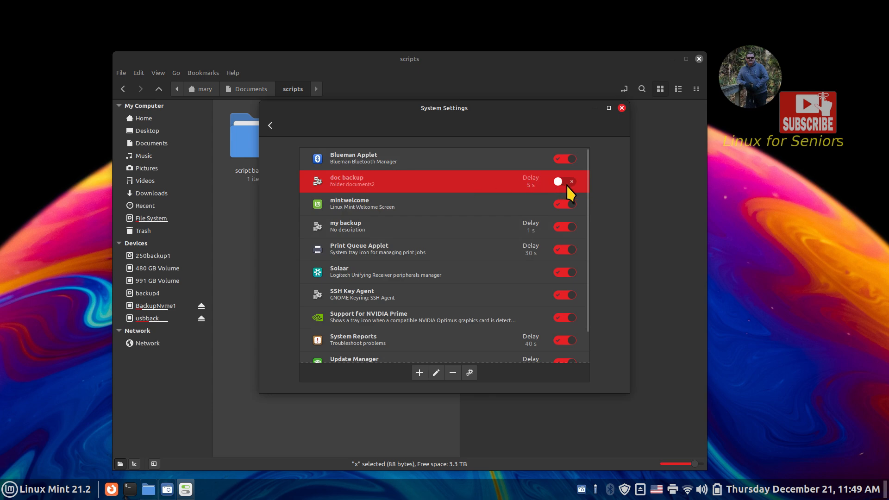
left_click(271, 125)
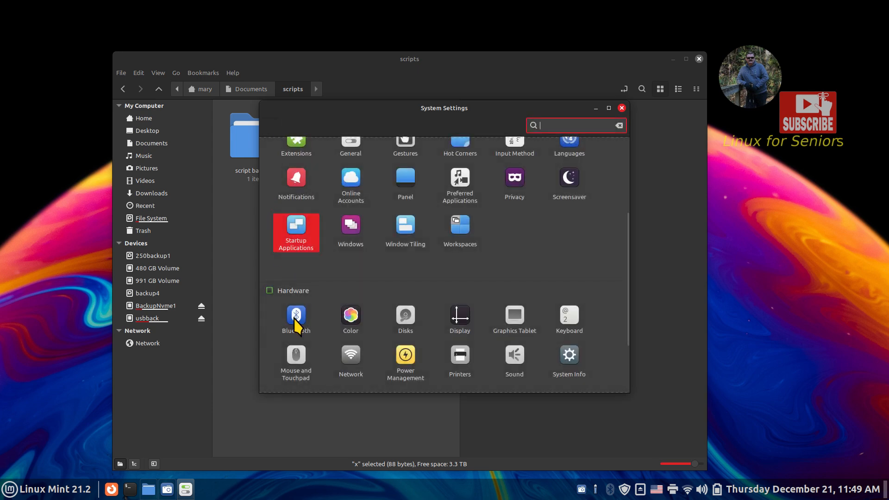
left_click(297, 249)
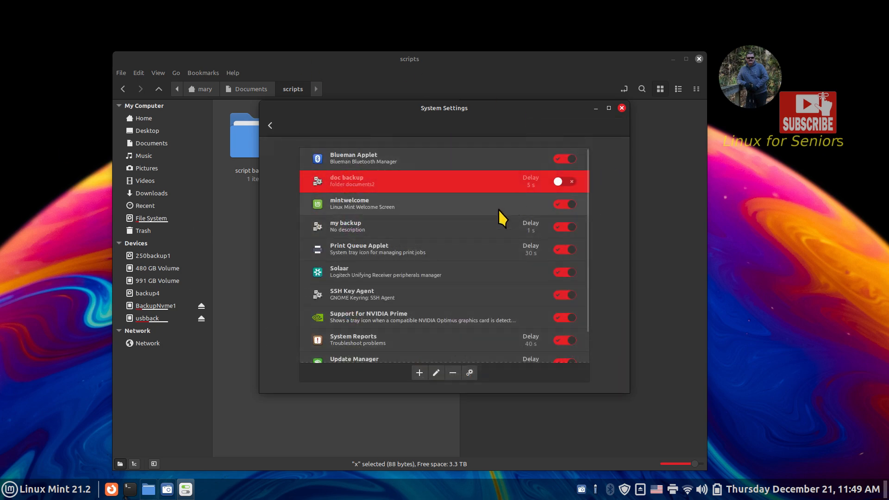
- Delete the Documents and Documents2 folders from the usbback drive
left_click_drag(316, 114, 567, 147)
left_click_drag(545, 194, 545, 192)
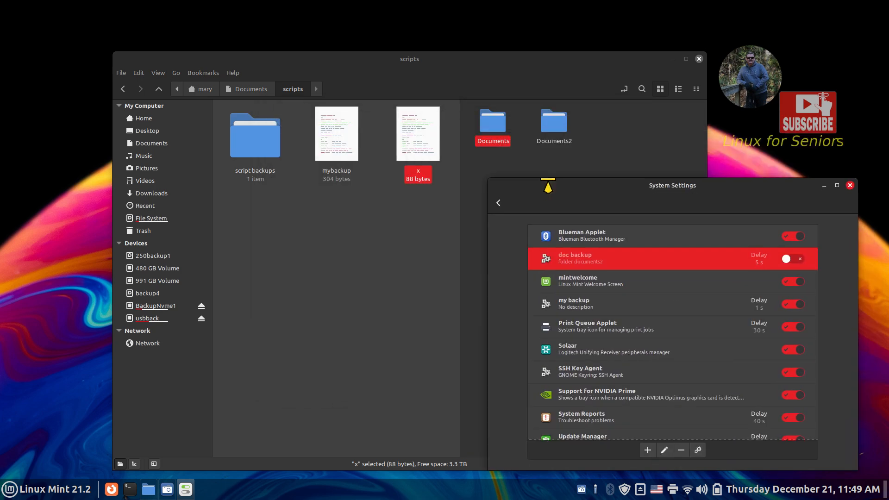
left_click(609, 125)
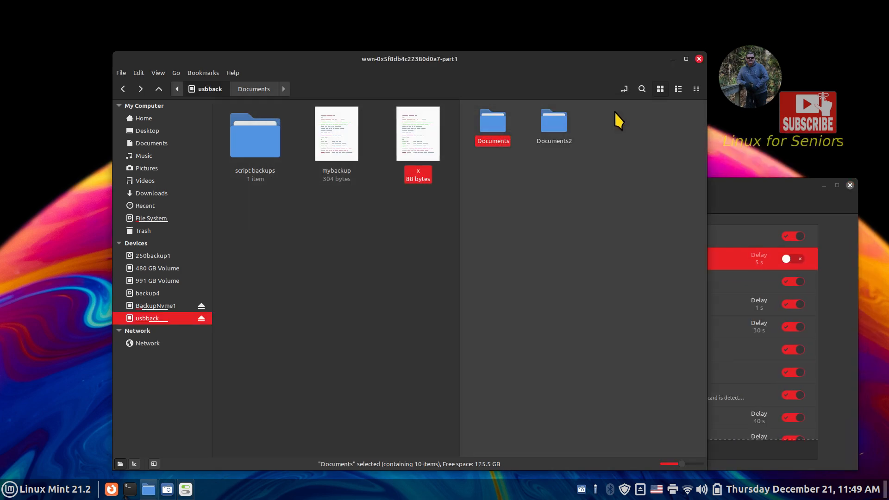
left_click_drag(609, 115, 484, 163)
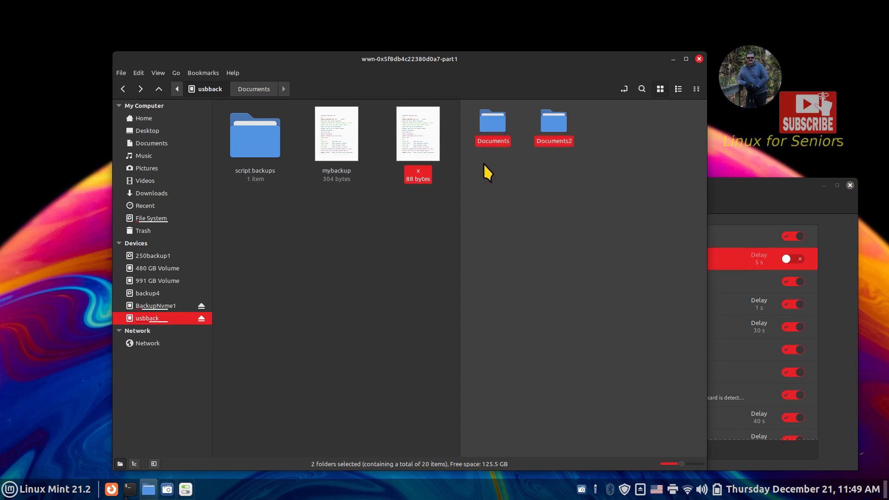
key("Delete")
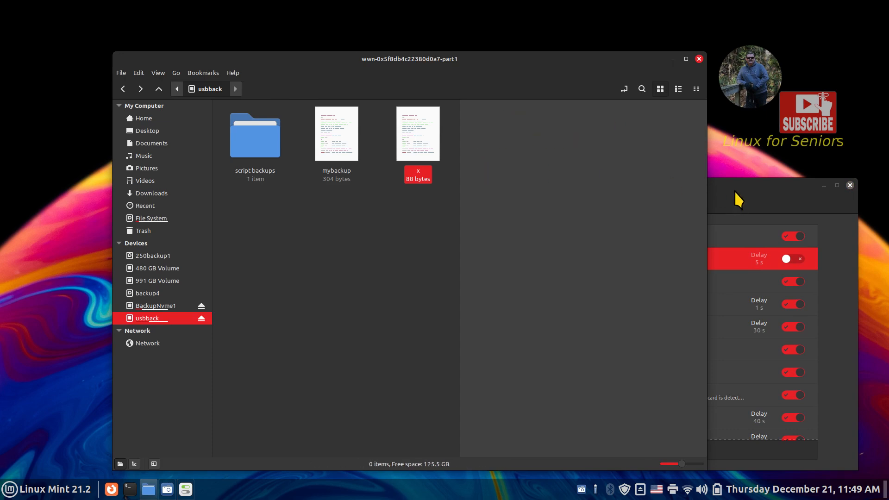
left_click(738, 199)
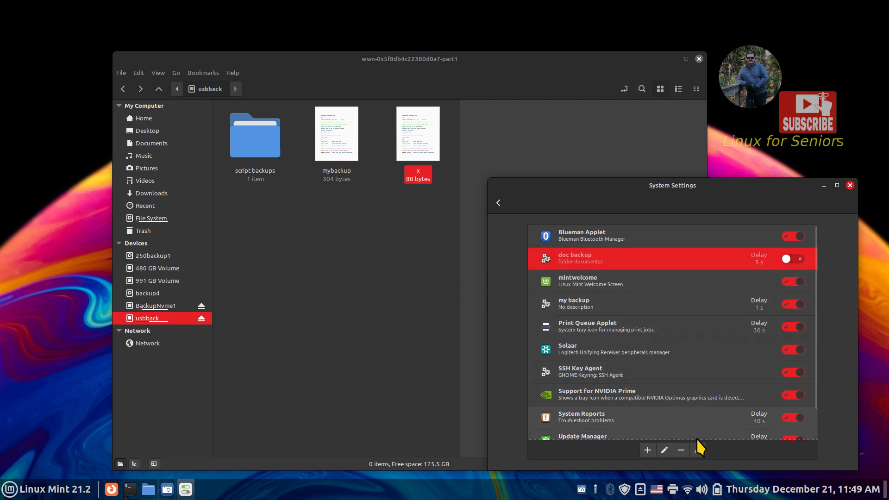
- Run the doc backup and my backup entries immediately, refilling usbback with backup folders
left_click(697, 449)
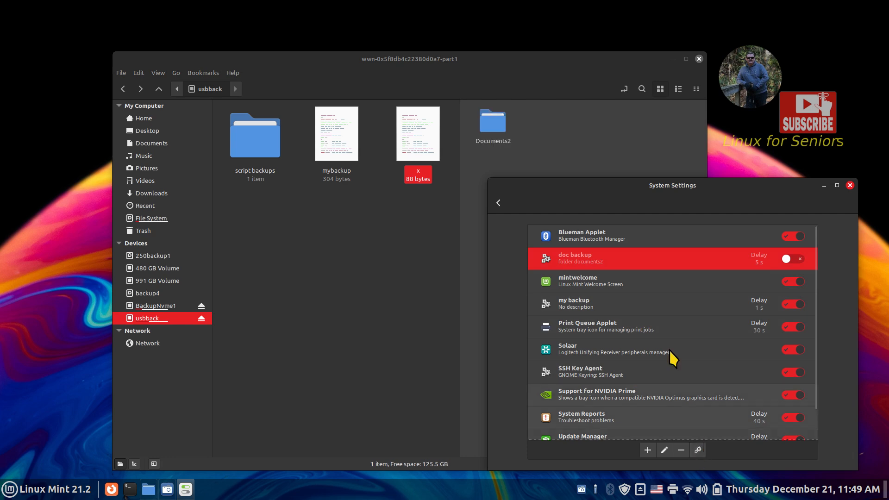
left_click(576, 307)
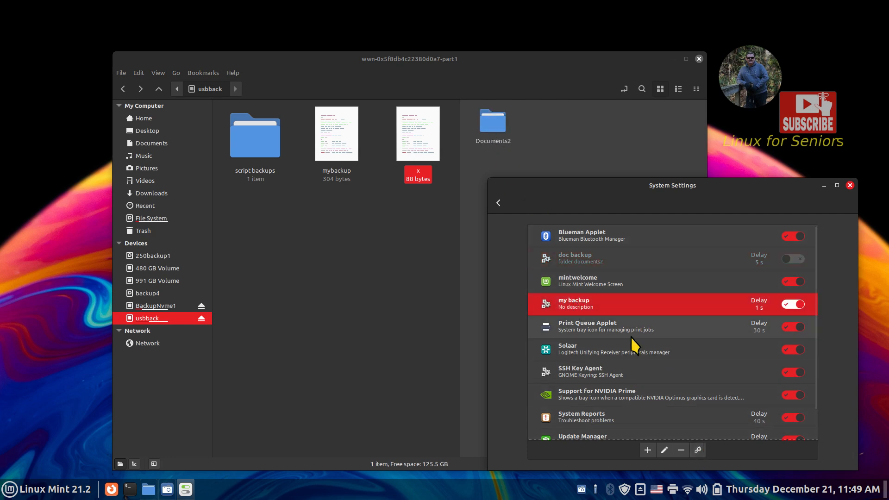
left_click(698, 449)
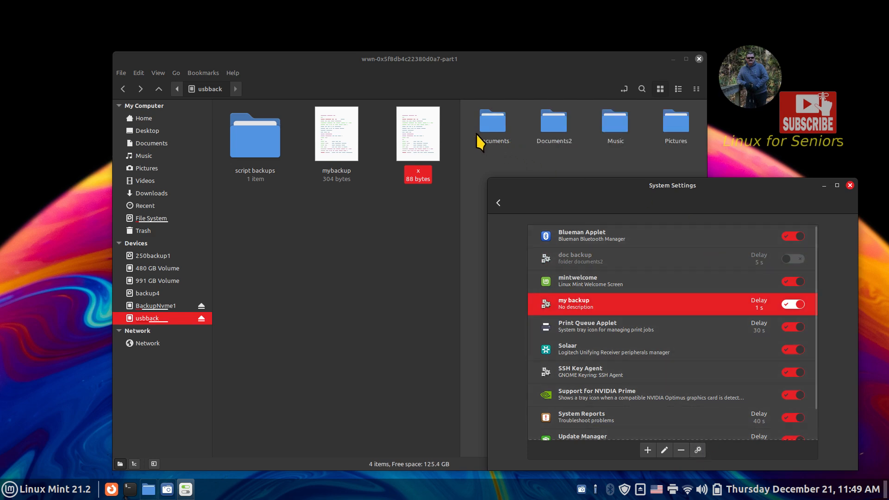
left_click_drag(592, 222, 554, 266)
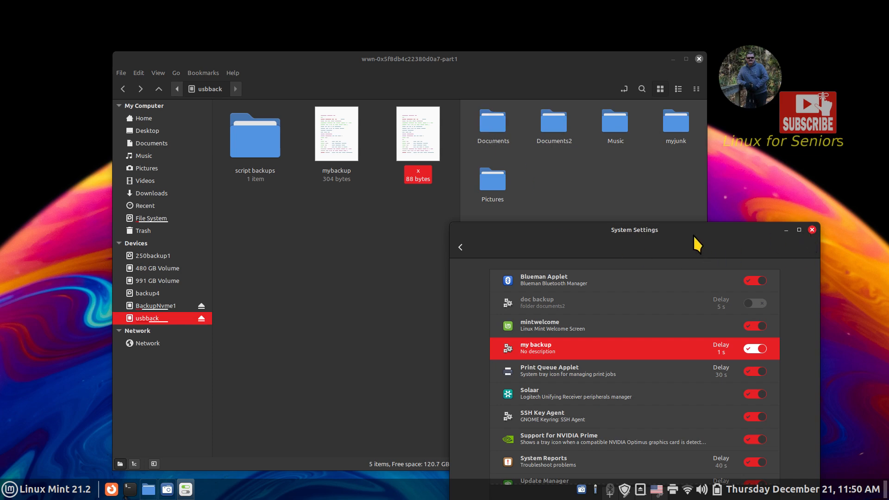
- Close System Settings, then inspect Documents2 and Documents on usbback, returning to its top
left_click(812, 230)
double_click(552, 118)
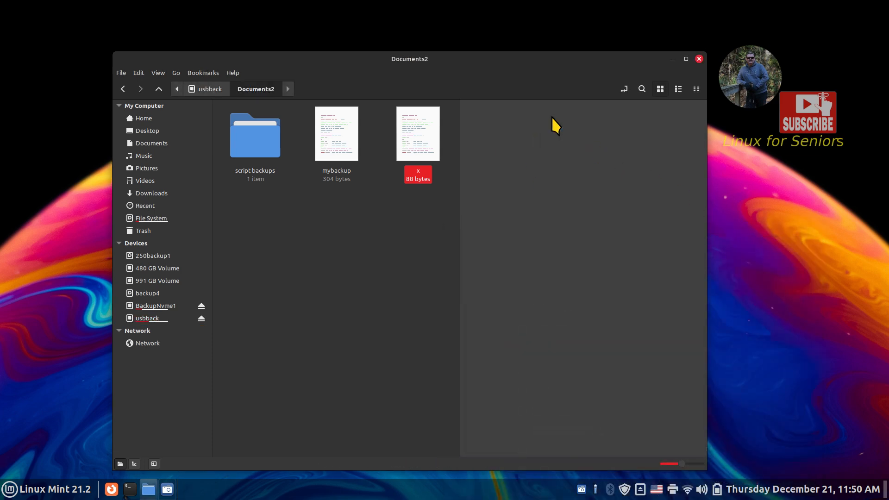
key("alt+Up")
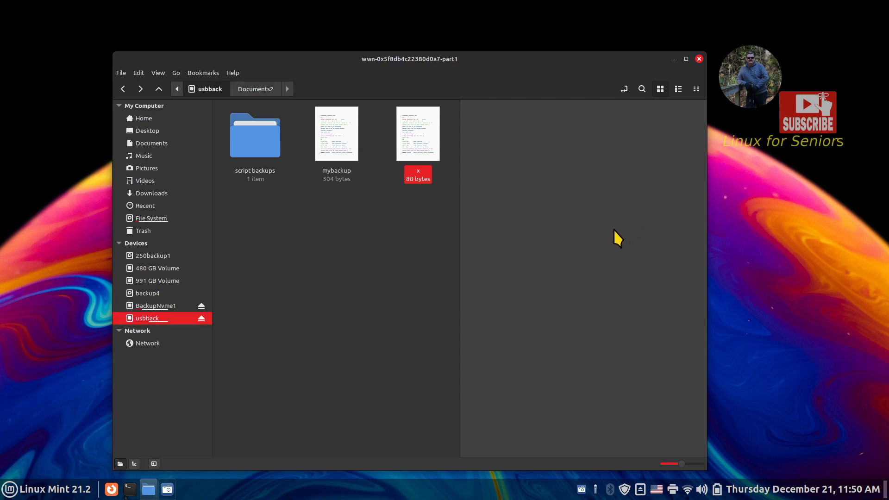
double_click(482, 127)
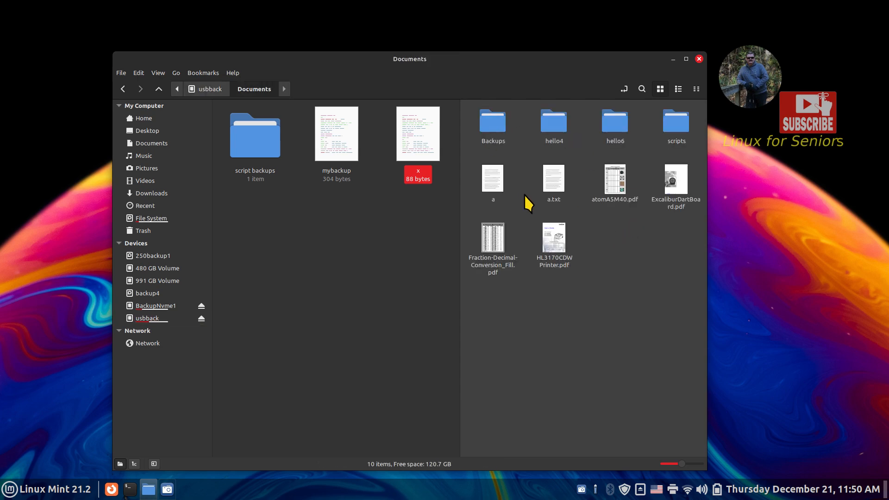
key("alt+Up")
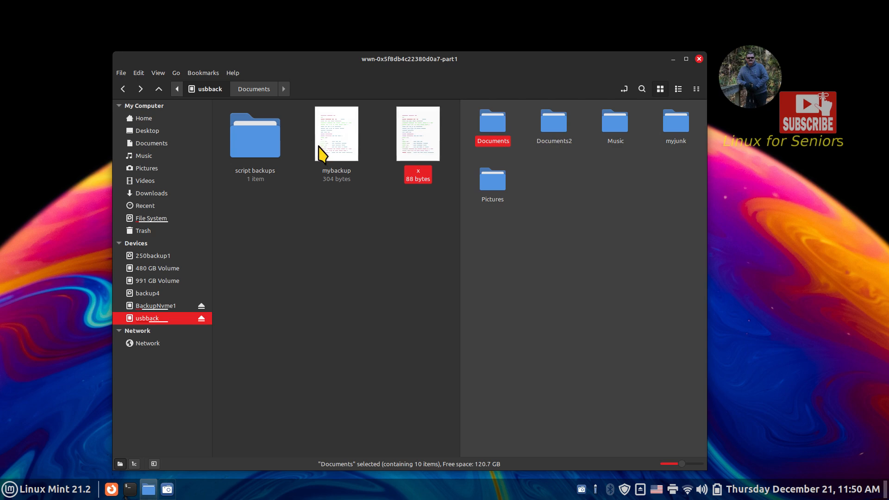
- Copy the x script into the script backups folder, then return to scripts with x selected
left_click(411, 136)
right_click(409, 130)
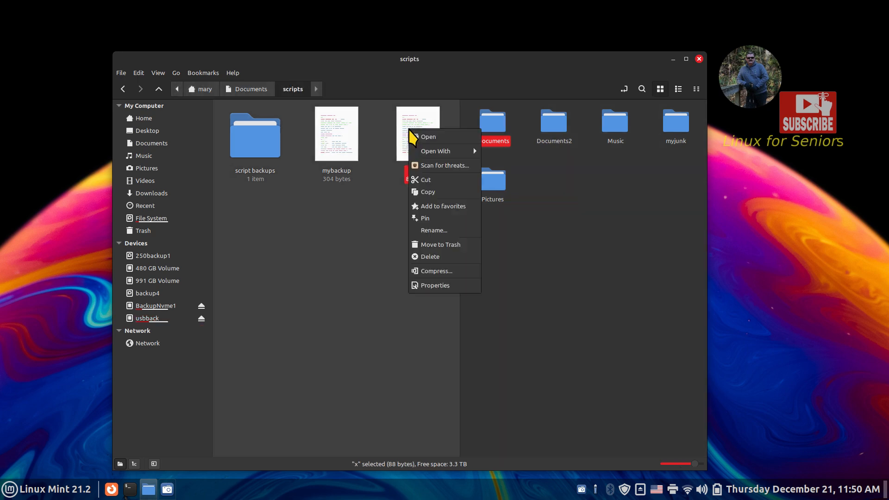
left_click(425, 191)
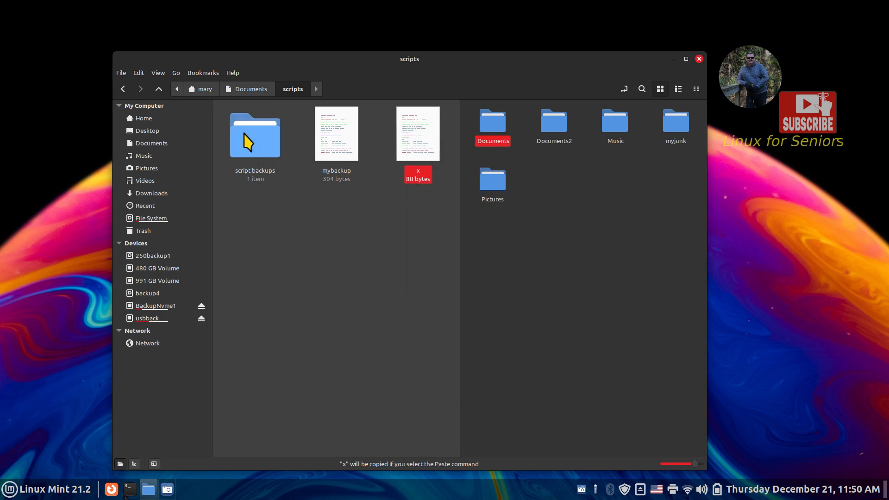
double_click(256, 176)
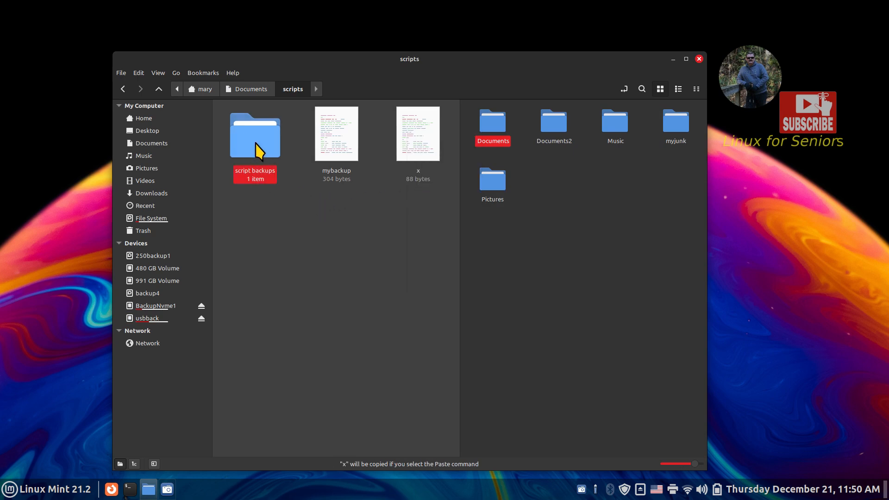
right_click(268, 191)
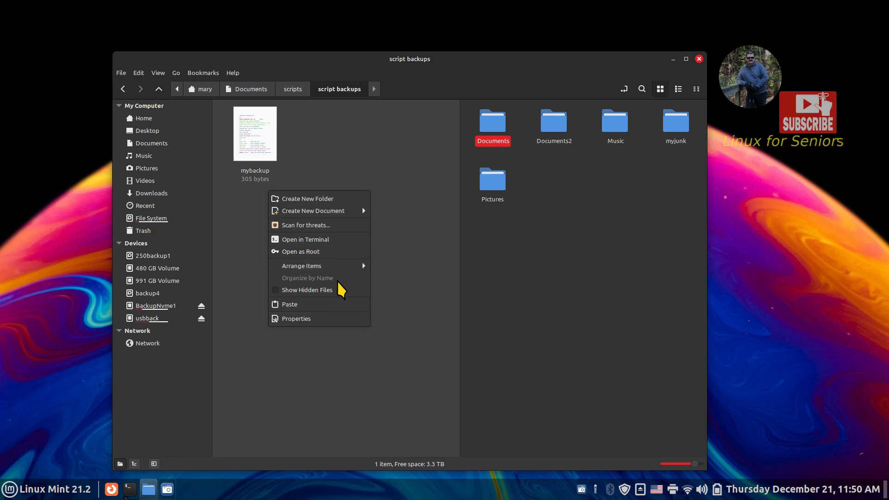
left_click(341, 305)
left_click(370, 253)
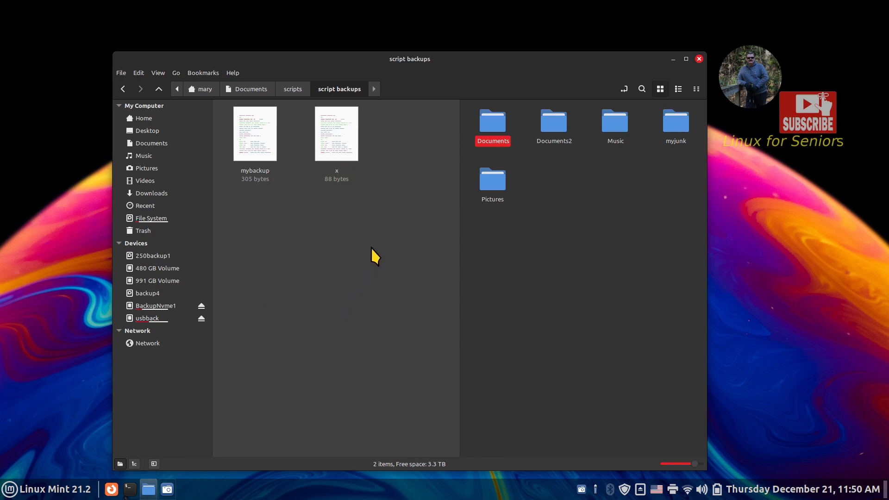
left_click(284, 88)
left_click(417, 135)
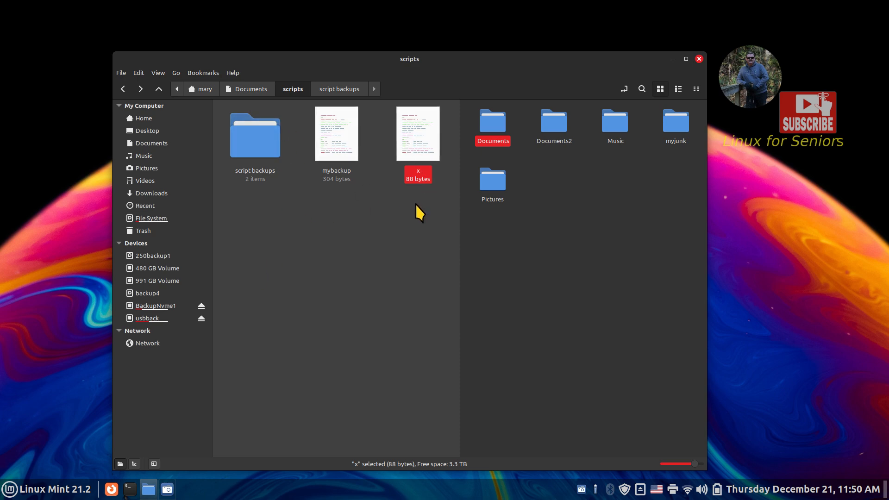
- In Startup Applications, edit the doc backup entry and view the end of its command path
right_click(342, 486)
left_click(342, 467)
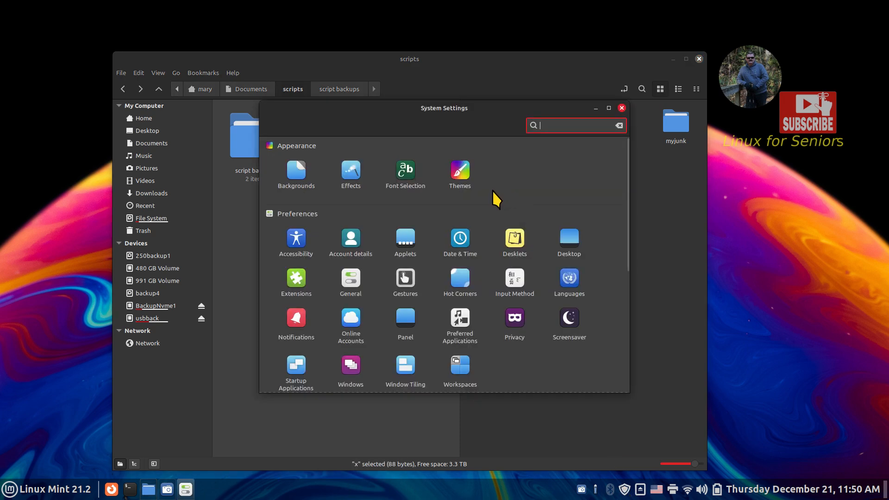
scroll(337, 277, "down", 2)
left_click(292, 260)
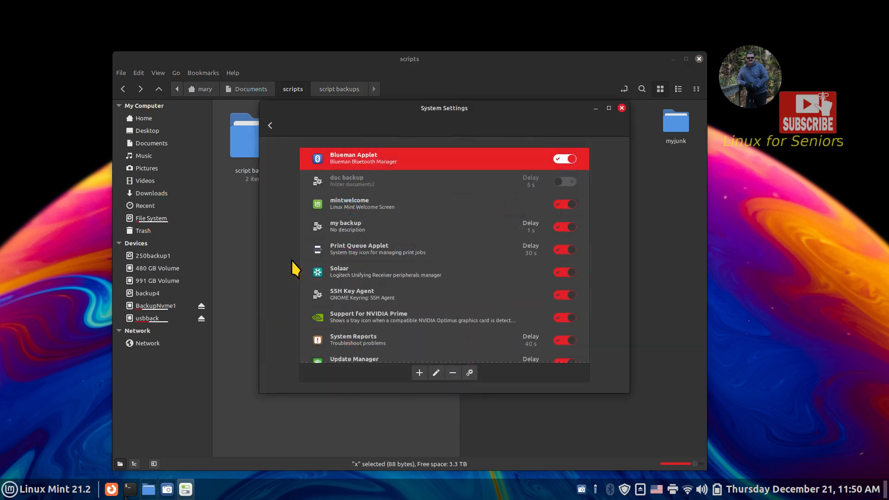
left_click(369, 185)
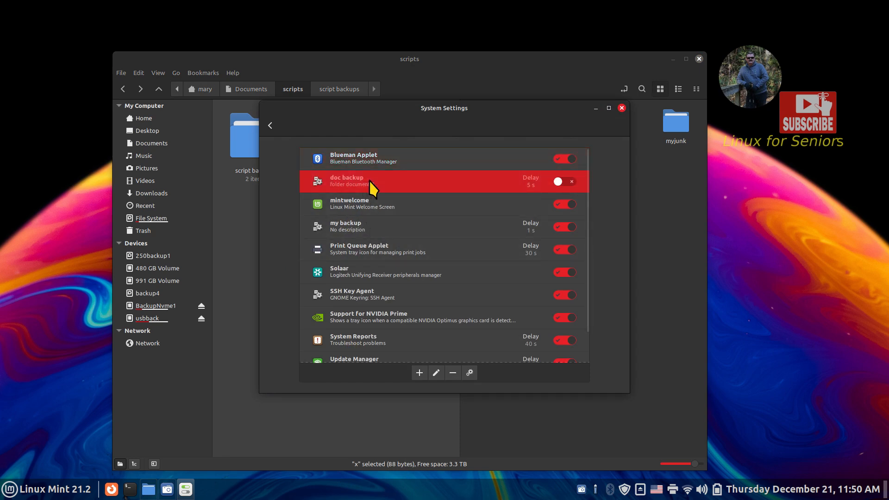
left_click(436, 373)
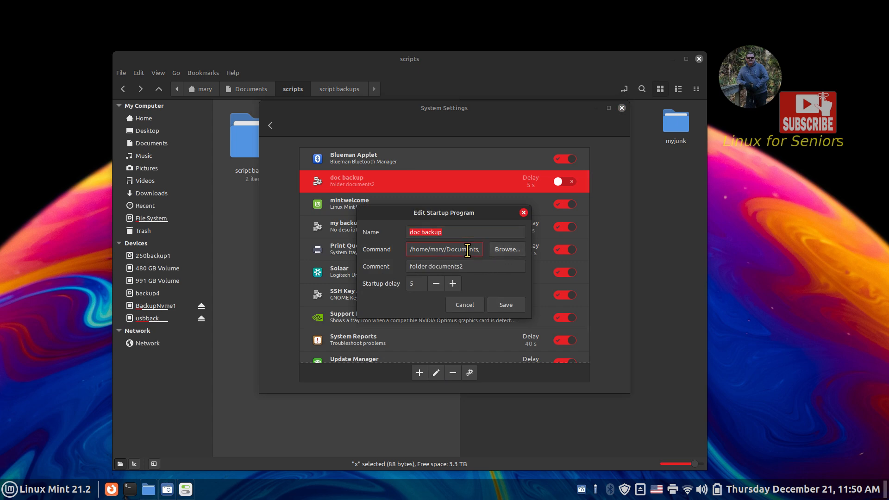
key("Right")
key("Right")
key("Right")
key("Right")
key("Right")
key("Right")
key("Right")
key("Right")
key("Right")
key("Right")
key("Right")
key("Right")
key("Right")
- Delete the x script from the scripts folder
left_click(236, 183)
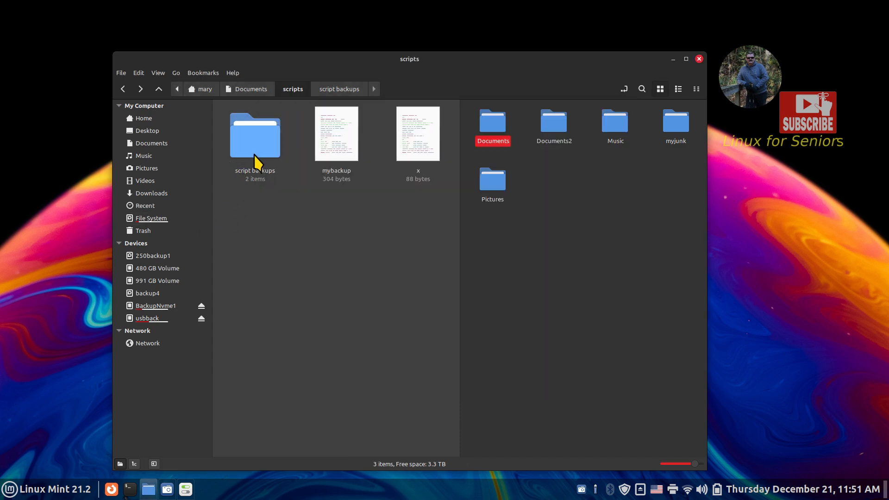
left_click(415, 132)
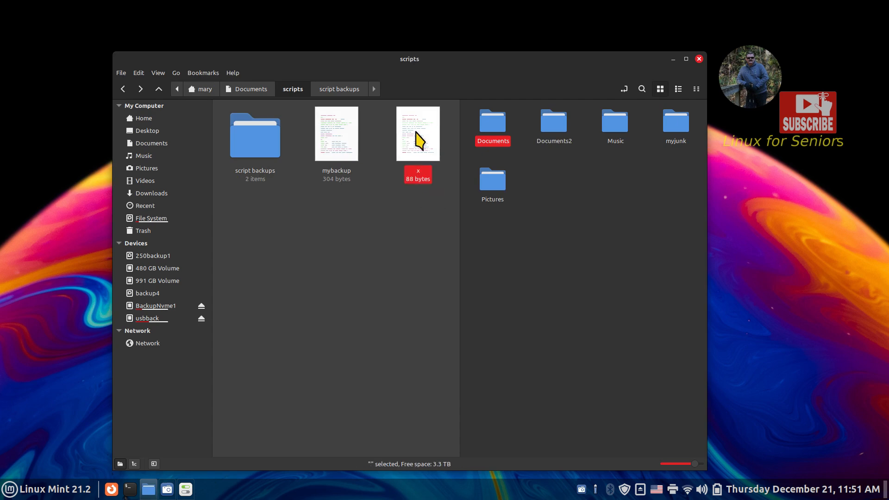
key("Delete")
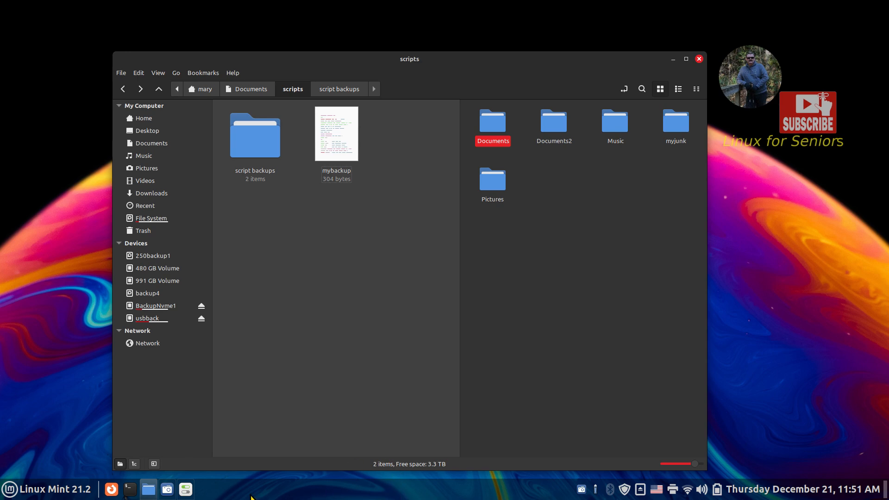
- Delete all five folders on the usbback drive, then open the script backups folder
left_click(491, 283)
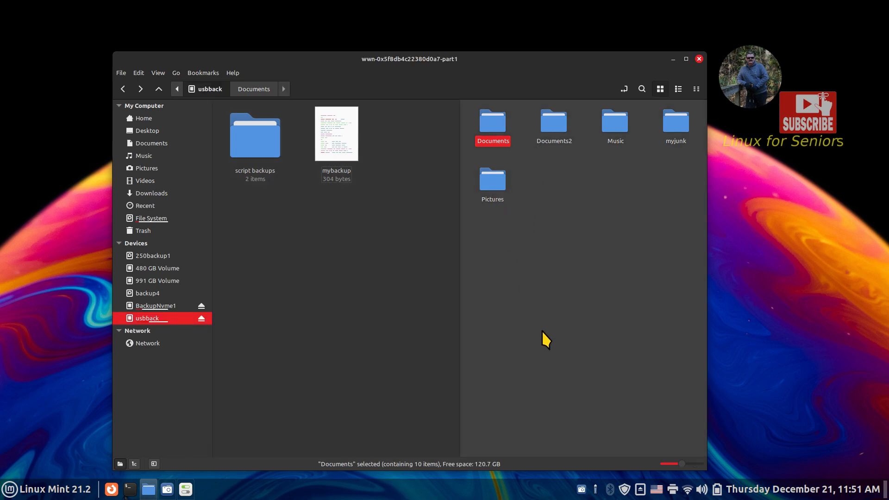
left_click_drag(479, 259, 720, 112)
key("Delete")
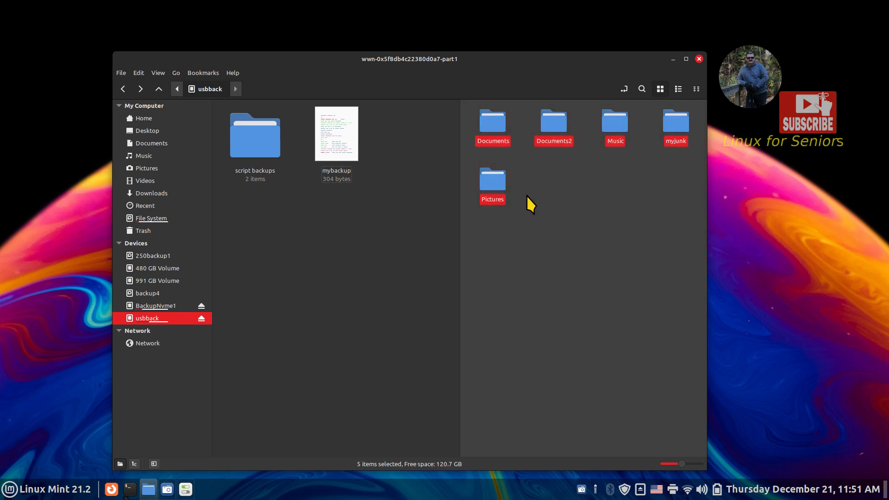
left_click(249, 147)
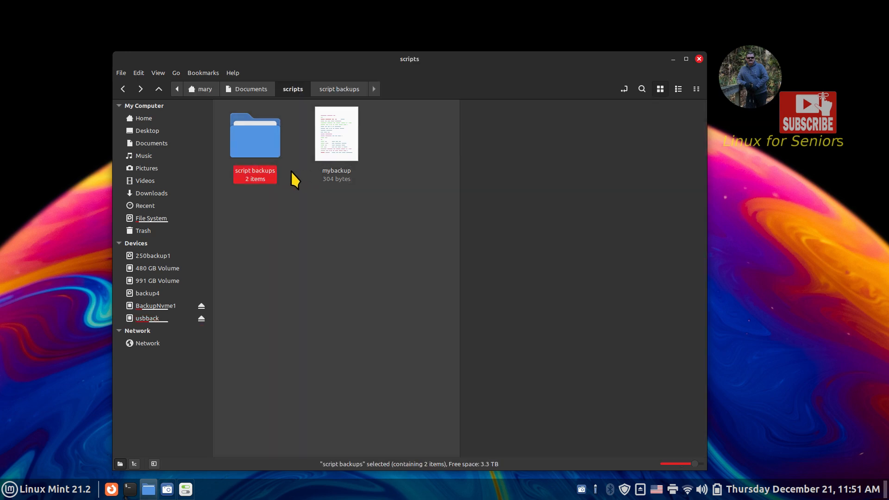
double_click(256, 141)
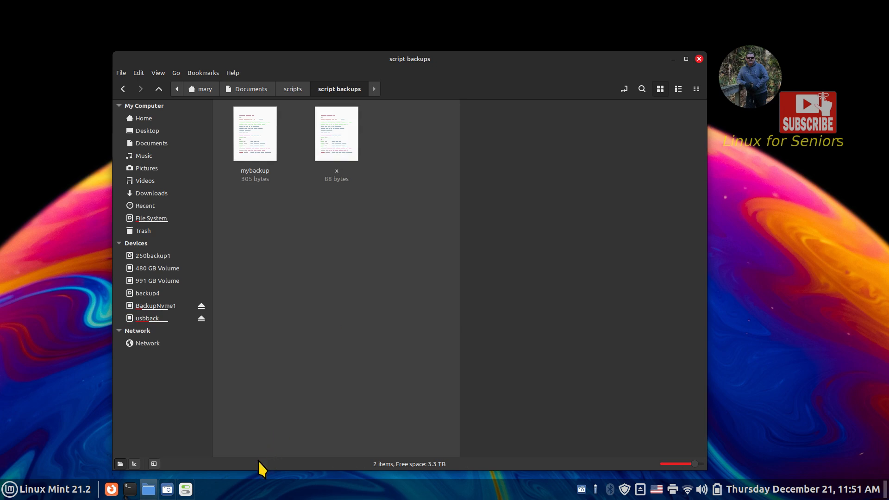
- Cancel the doc backup edit dialog and move the Startup Applications window to the right
left_click(186, 489)
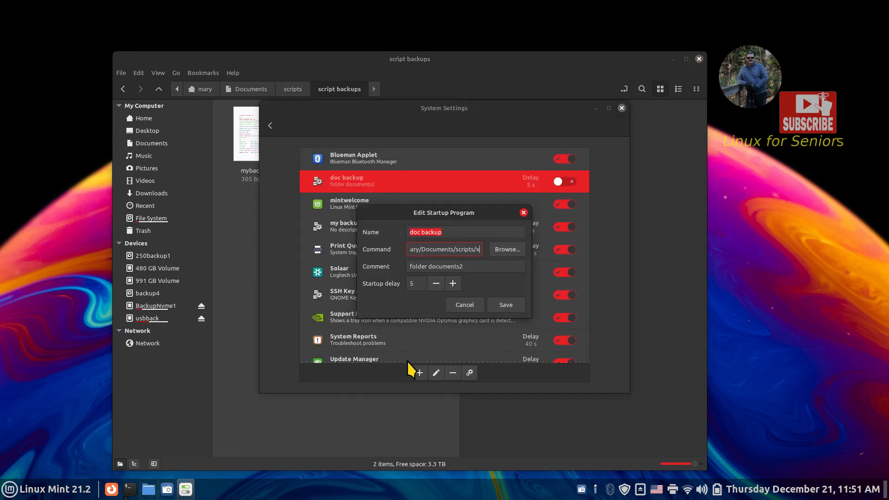
left_click(460, 306)
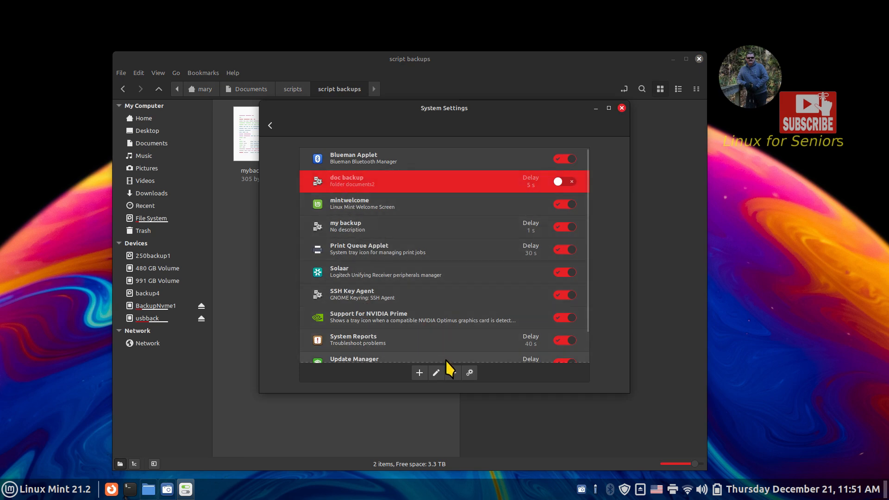
left_click_drag(411, 113, 695, 138)
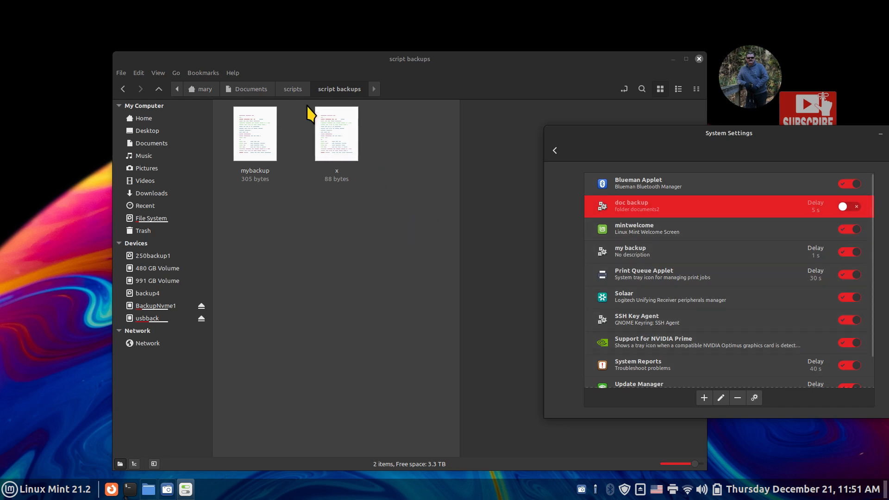
- Copy the x script from script backups back into the scripts folder
left_click(295, 90)
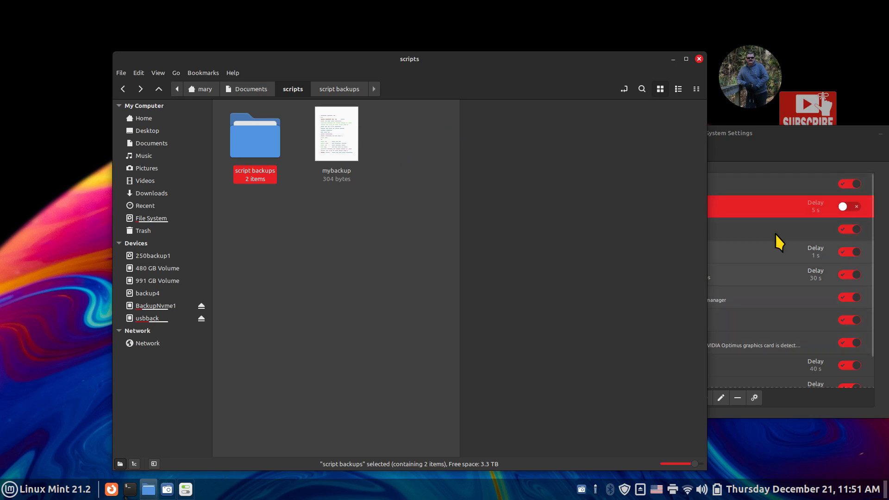
left_click(756, 143)
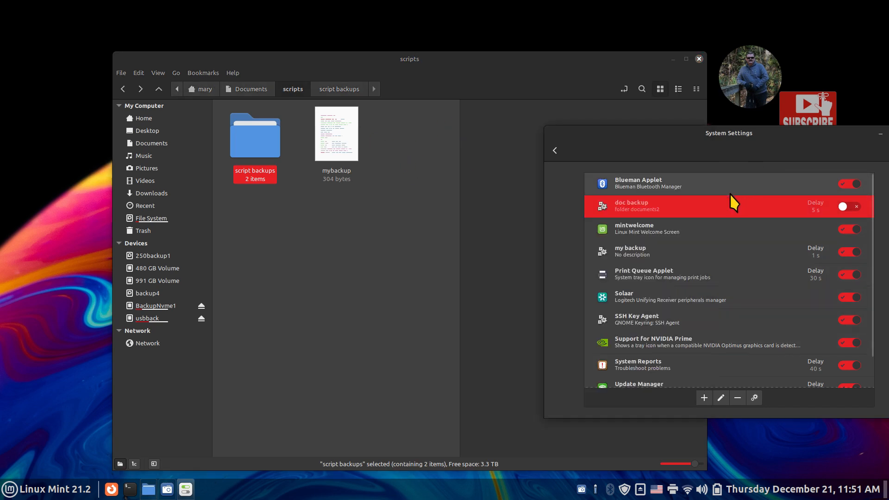
double_click(254, 148)
left_click(343, 140)
right_click(342, 132)
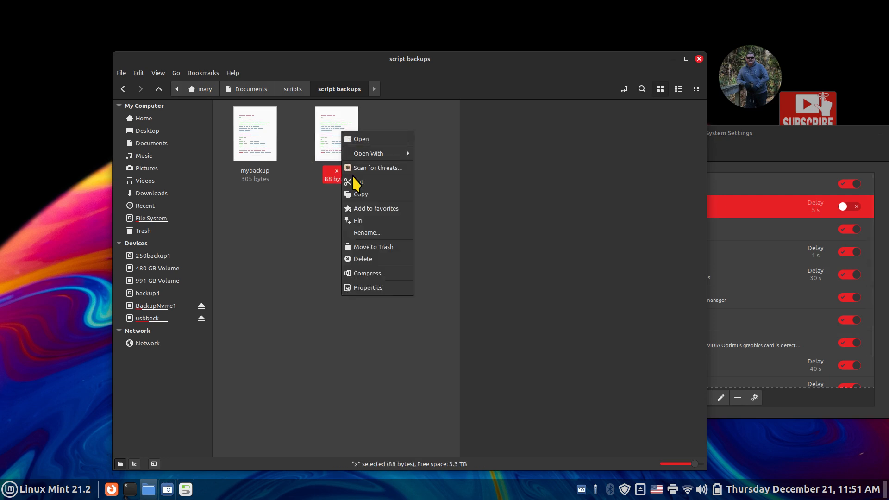
left_click(363, 194)
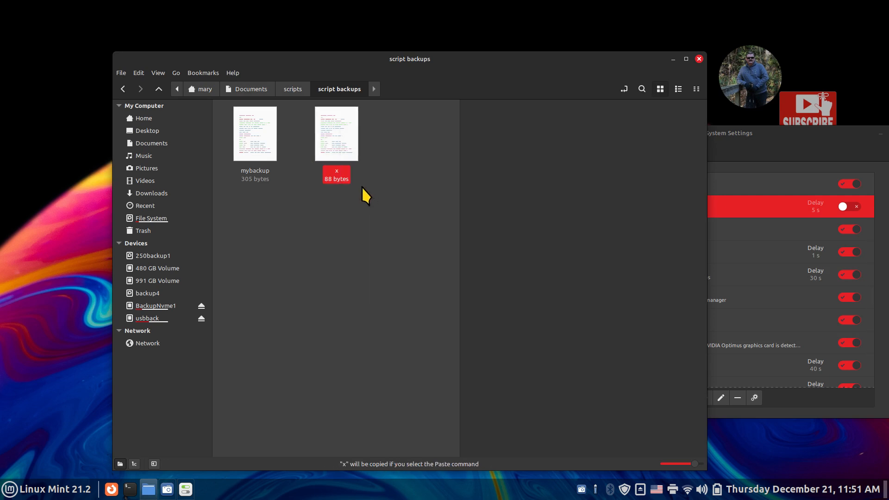
left_click(289, 90)
right_click(332, 220)
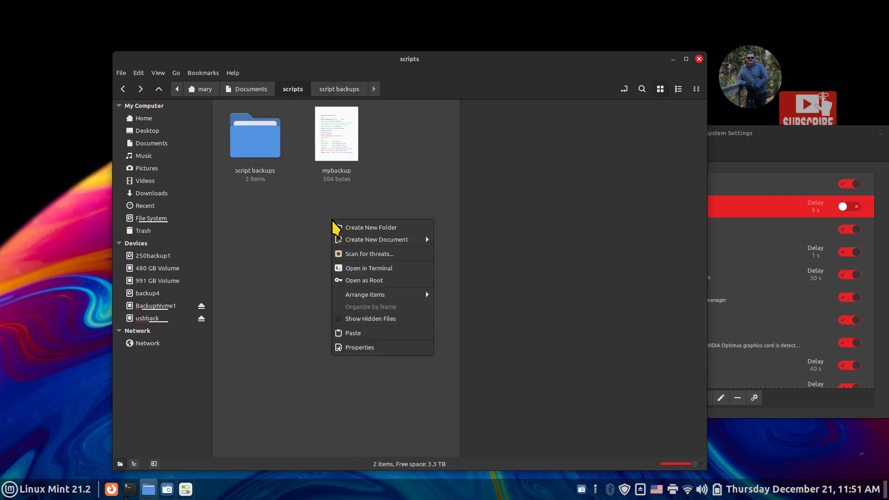
left_click(366, 334)
left_click(752, 152)
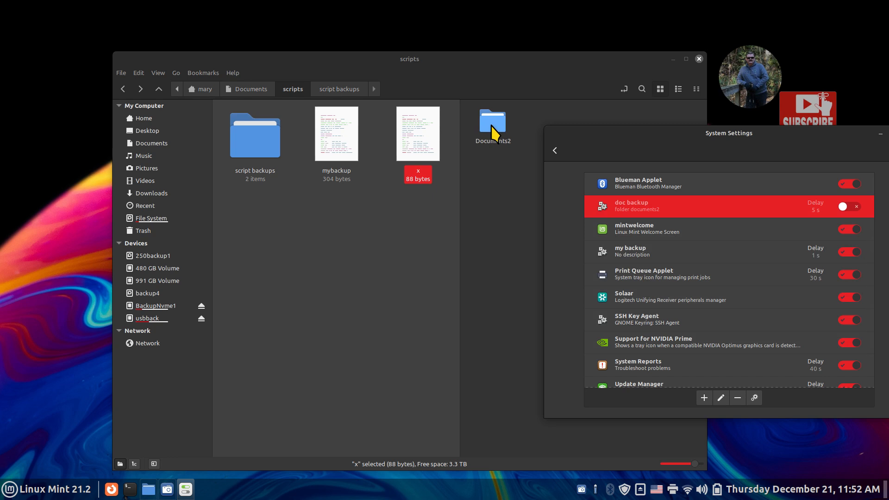
- Untick 'Allow executing file as program' in the mybackup file's Permissions
left_click(346, 143)
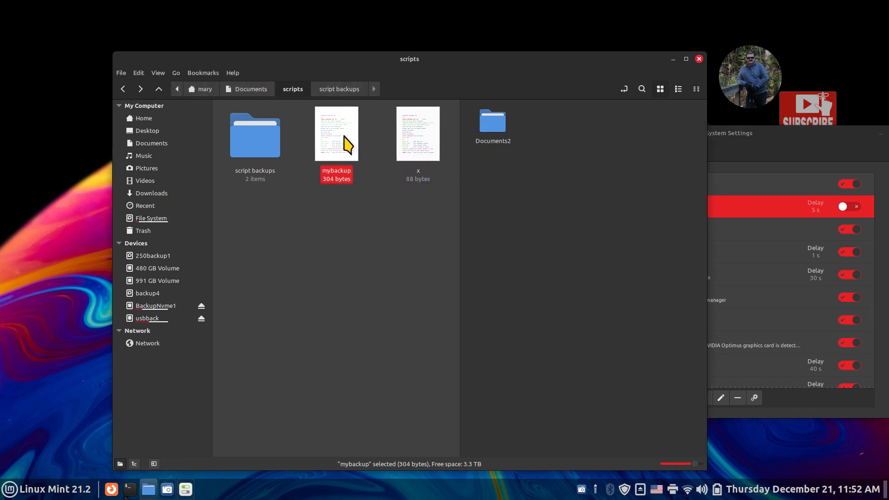
right_click(340, 129)
left_click(349, 285)
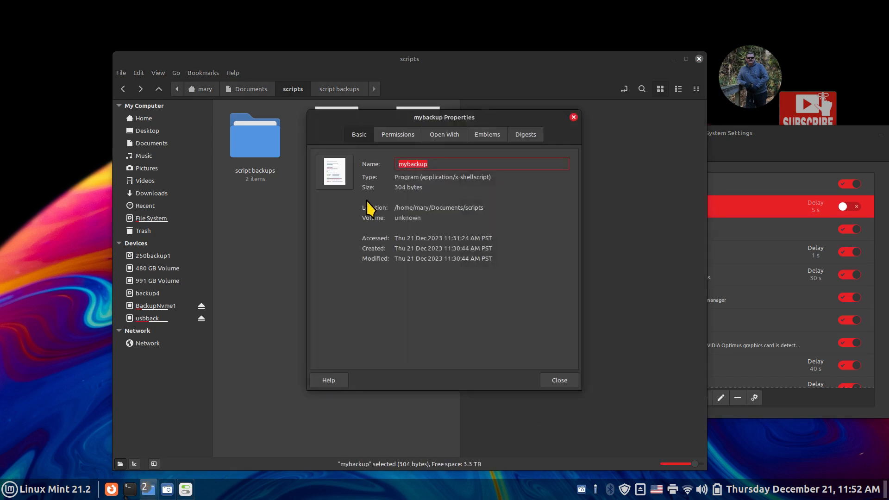
left_click(395, 138)
left_click(367, 255)
left_click(557, 379)
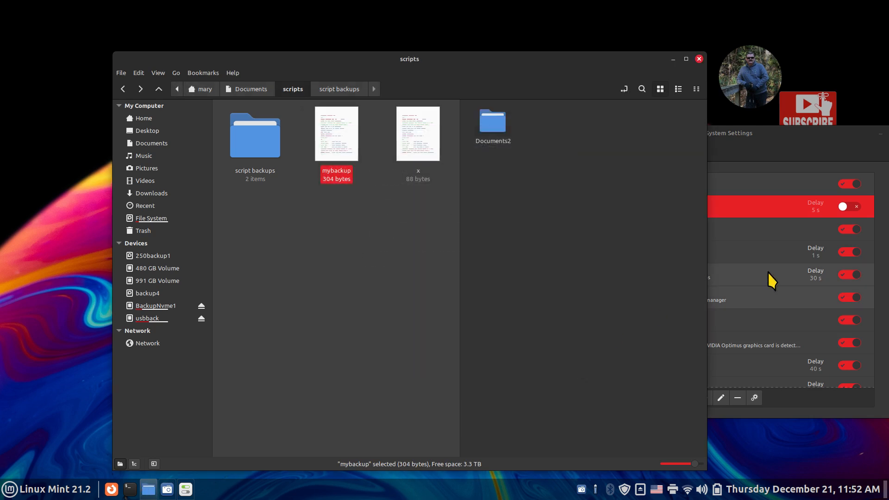
- Check the my backup and doc backup startup entries and delete Documents2 from usbback
left_click(774, 143)
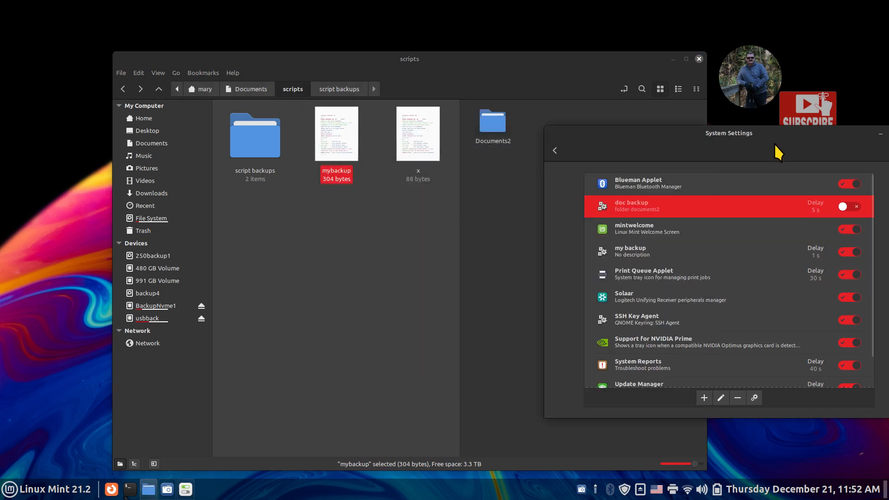
left_click(644, 256)
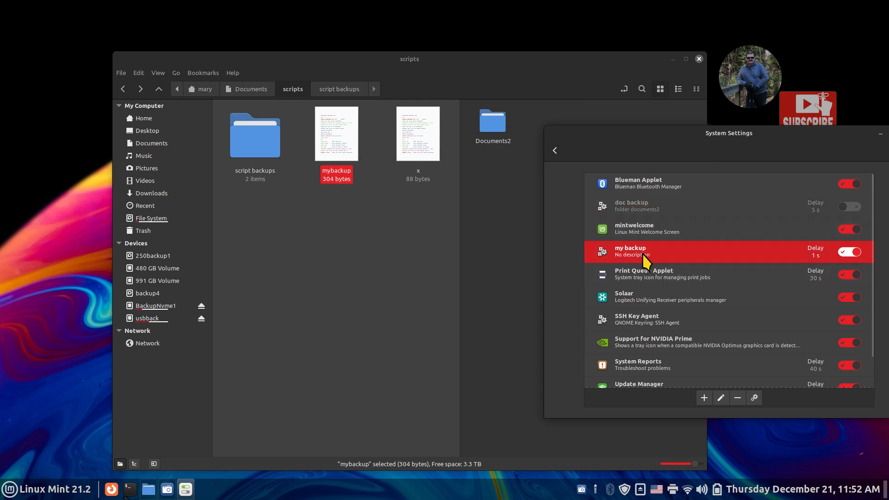
left_click(631, 204)
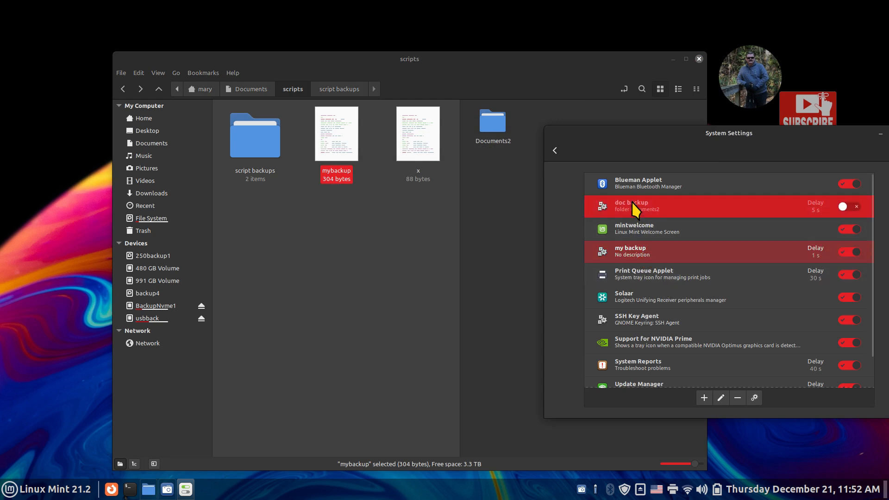
left_click(523, 115)
left_click(492, 125)
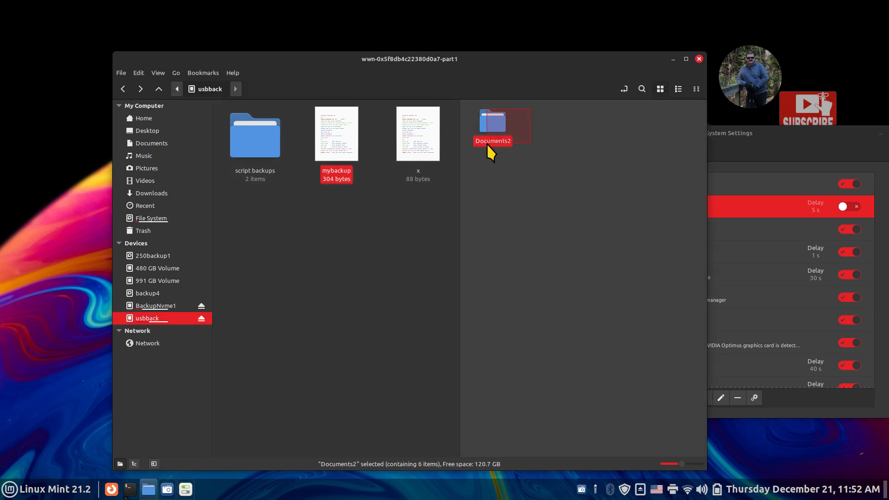
key("Delete")
left_click(714, 163)
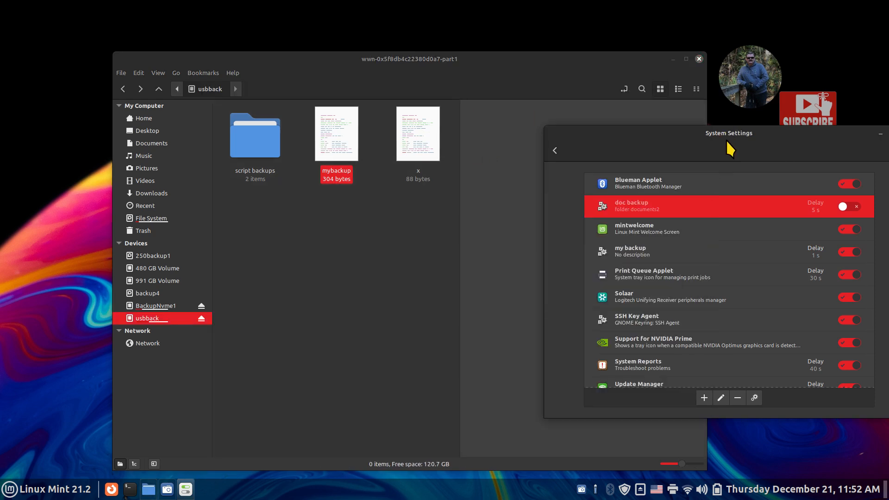
left_click(679, 253)
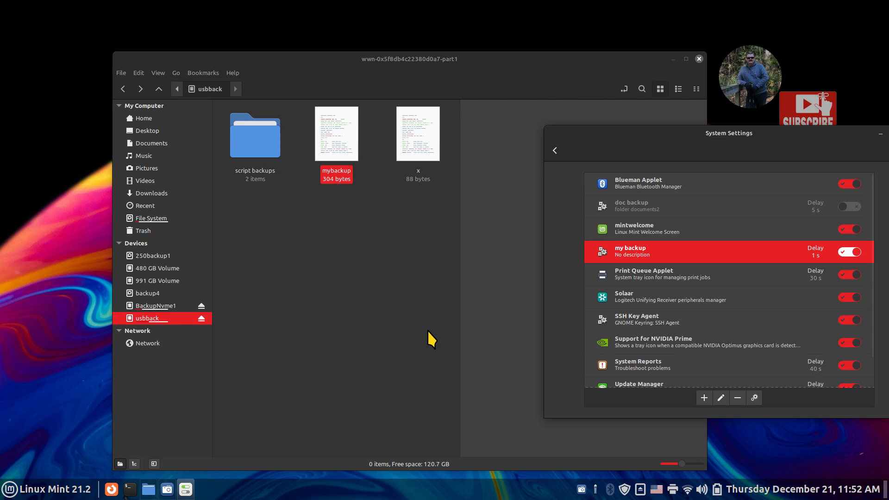
left_click(337, 140)
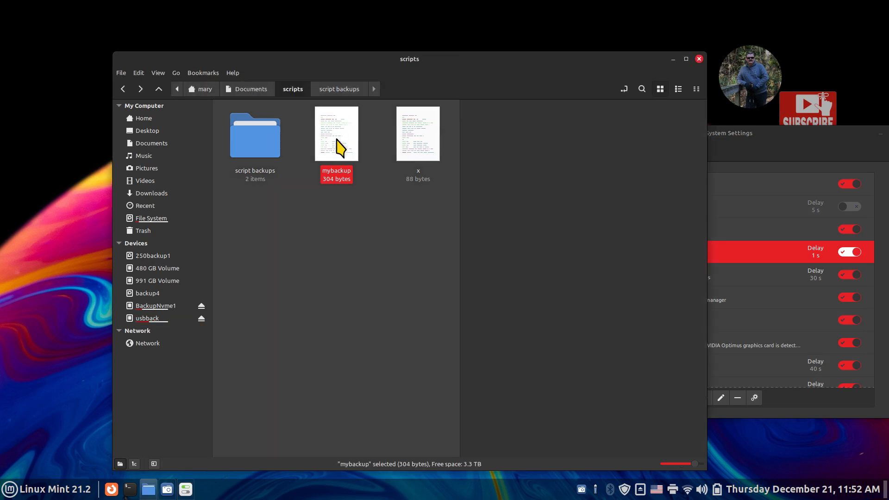
double_click(336, 139)
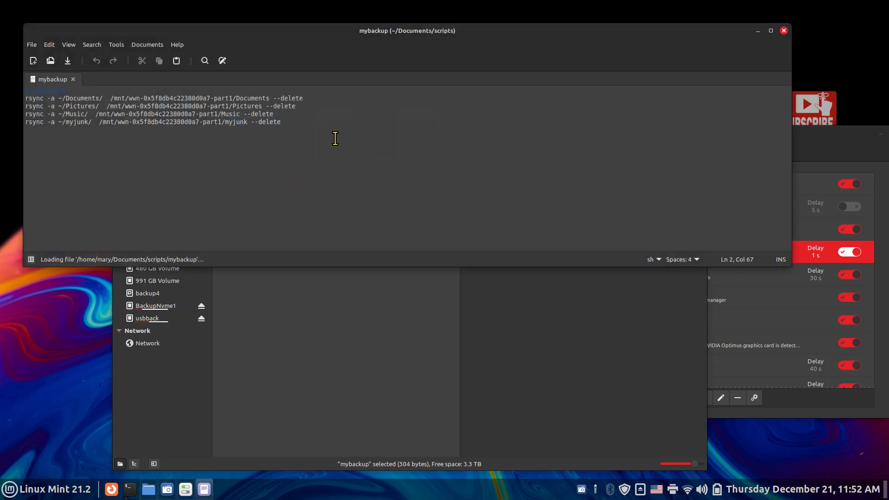
left_click(783, 31)
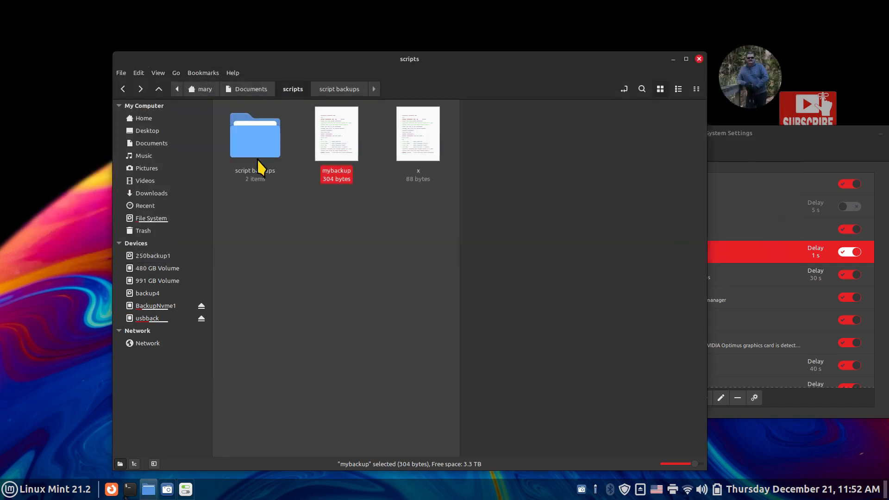
double_click(326, 140)
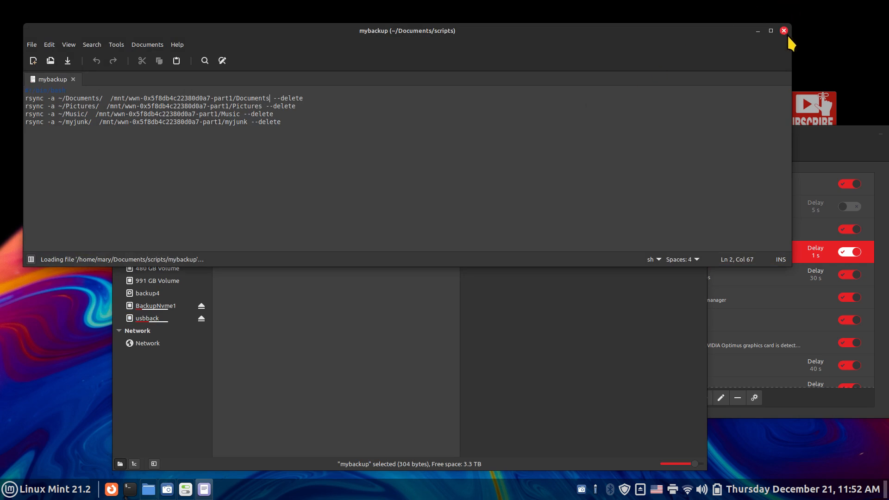
left_click(784, 31)
double_click(421, 139)
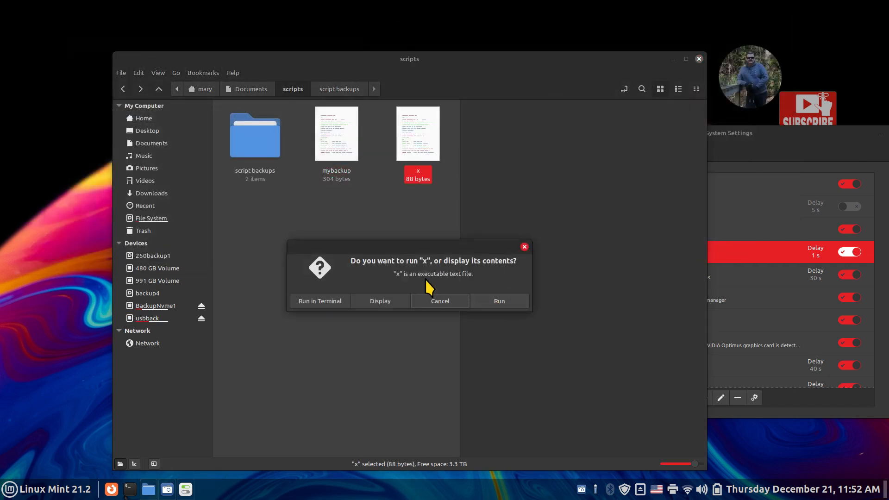
left_click(523, 248)
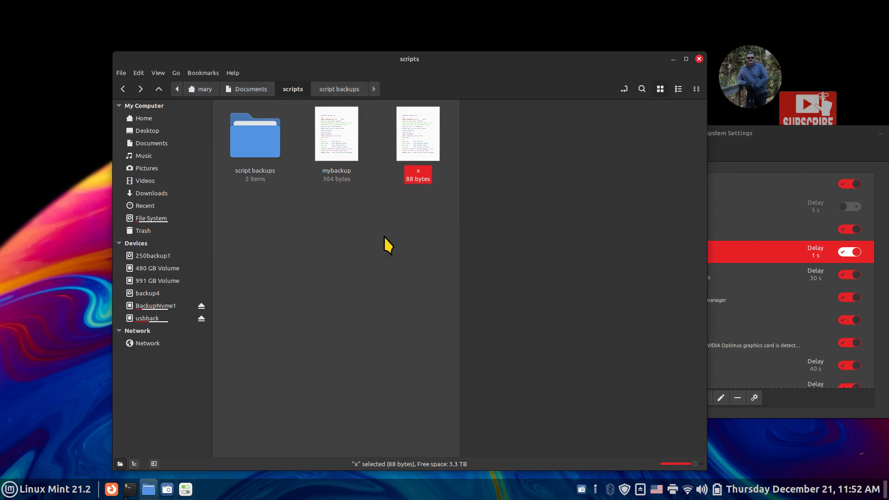
double_click(327, 130)
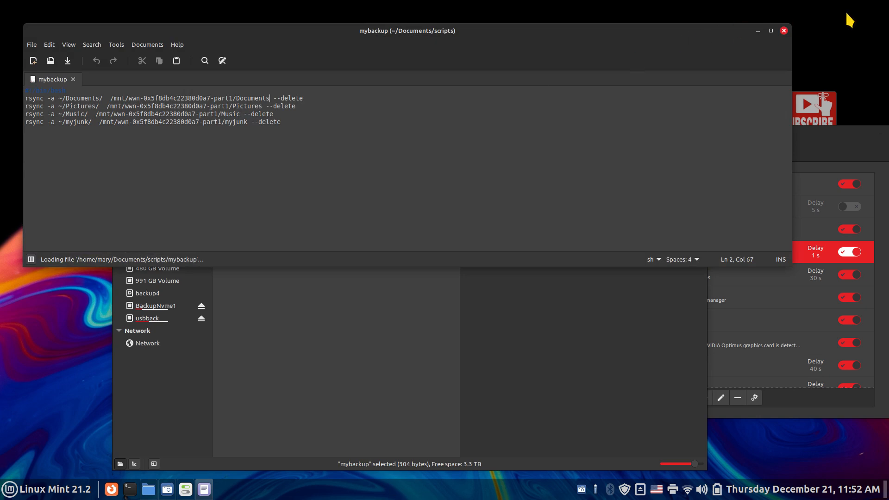
left_click(783, 31)
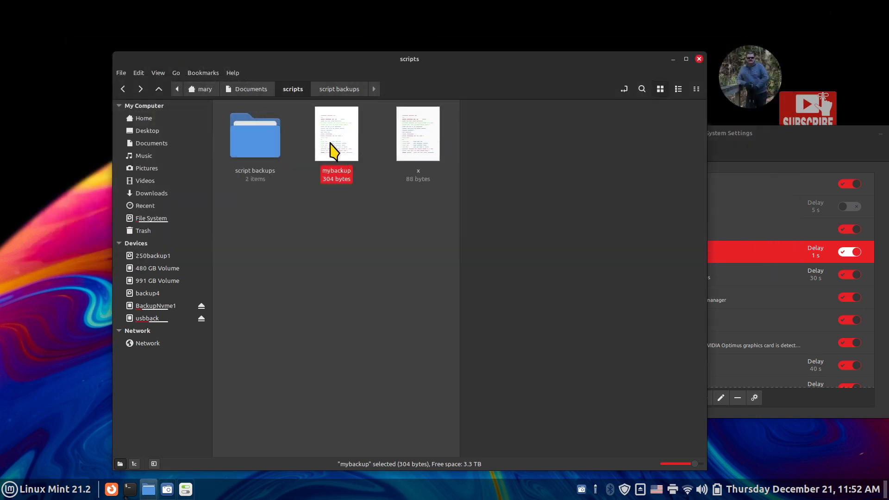
- Tick 'Allow executing file as program' in the mybackup file's Permissions
right_click(328, 129)
left_click(374, 282)
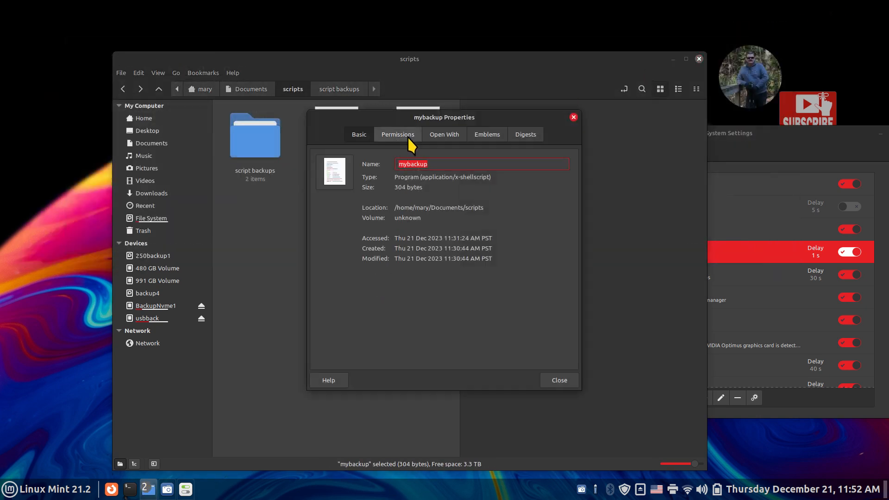
left_click(392, 138)
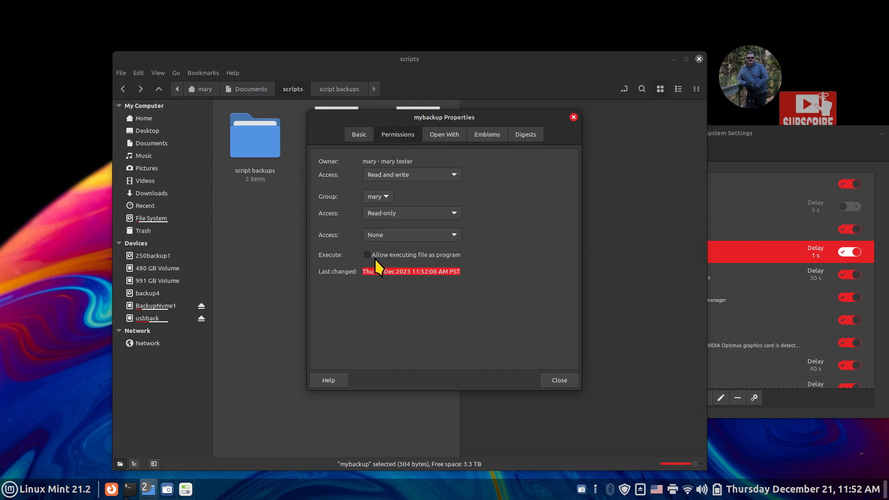
left_click(368, 255)
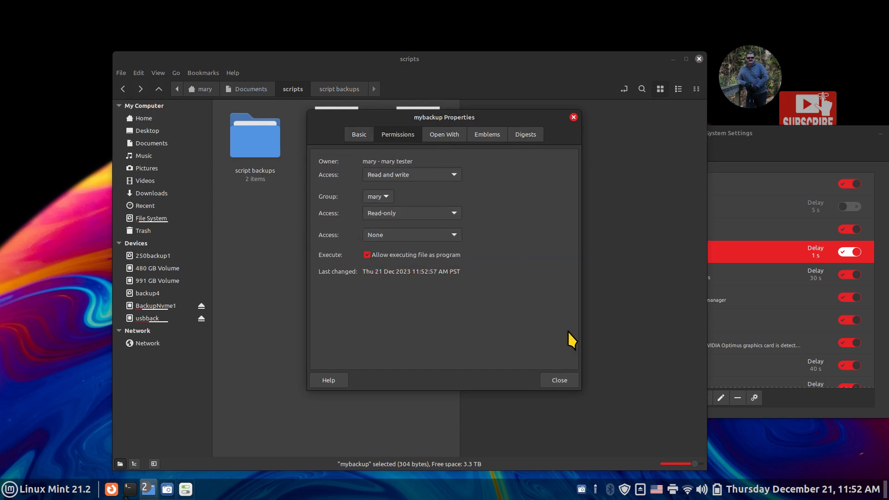
left_click(558, 380)
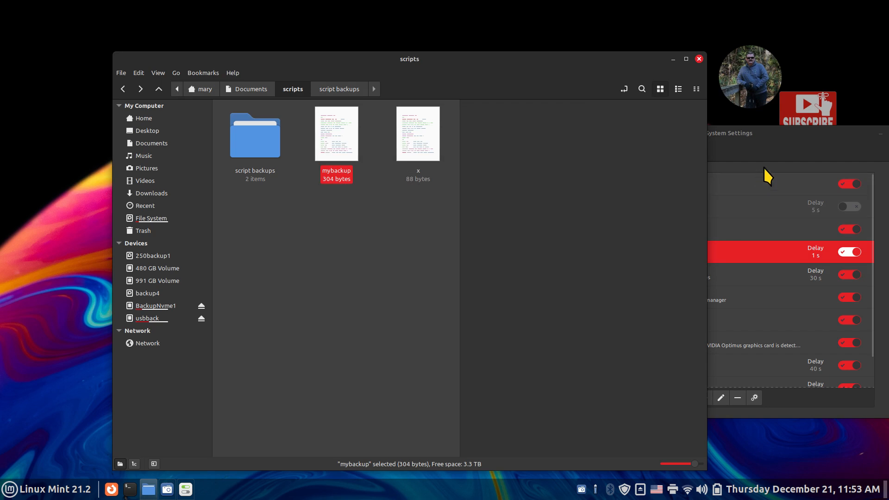
- Close System Settings and the scripts file manager window
left_click(772, 154)
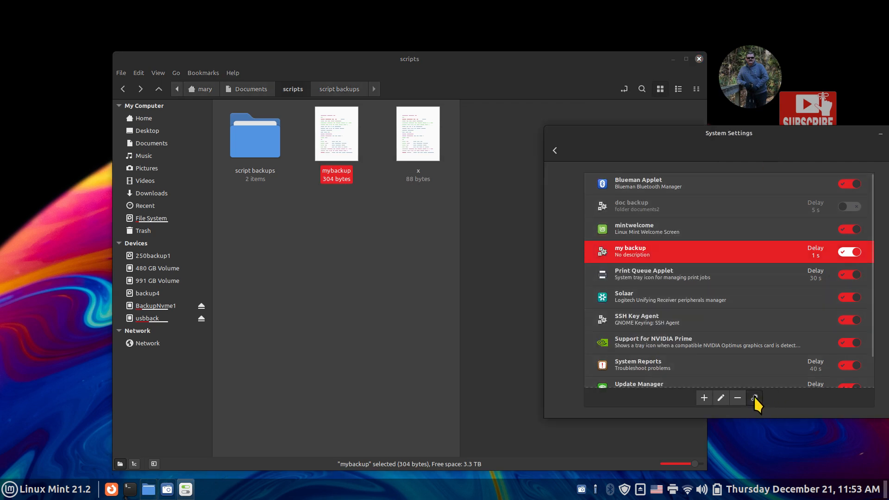
left_click_drag(662, 138, 546, 199)
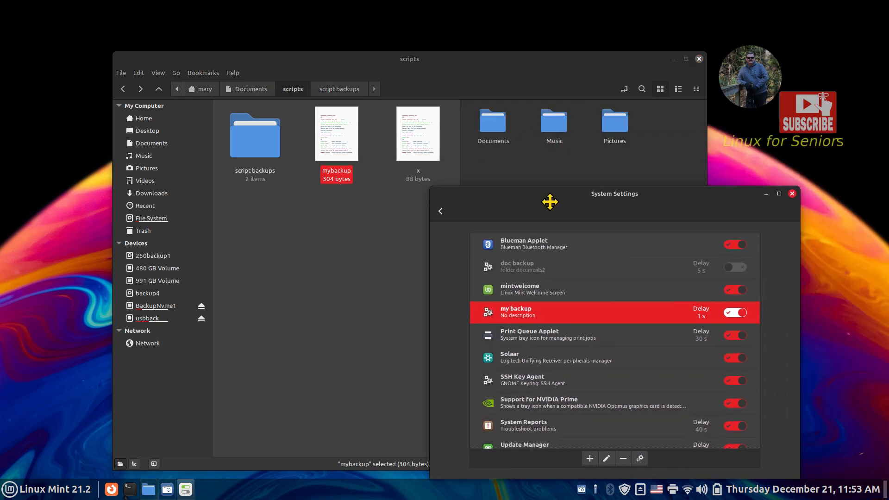
left_click(789, 193)
left_click(698, 59)
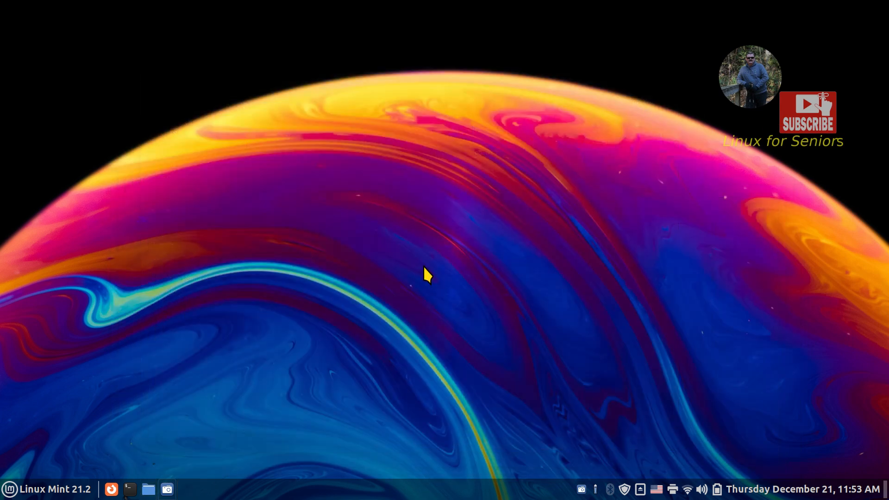